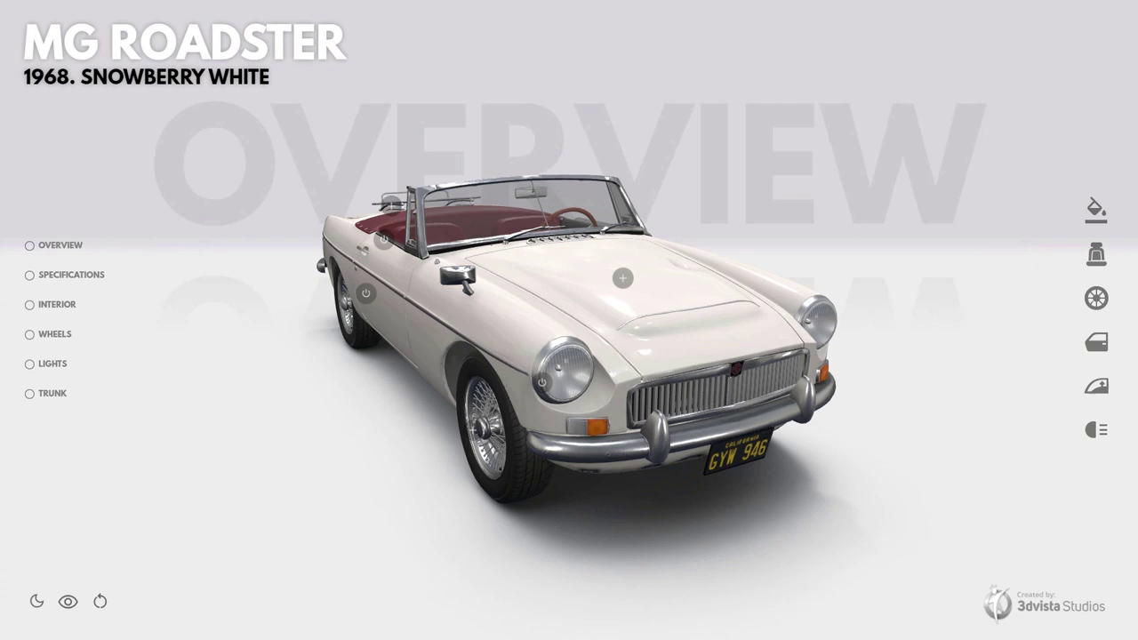
View the Specifications, Interior, Wheels, Lights and Trunk sections of the car presentation, ending on a front view of the car.
click(59, 275)
click(56, 305)
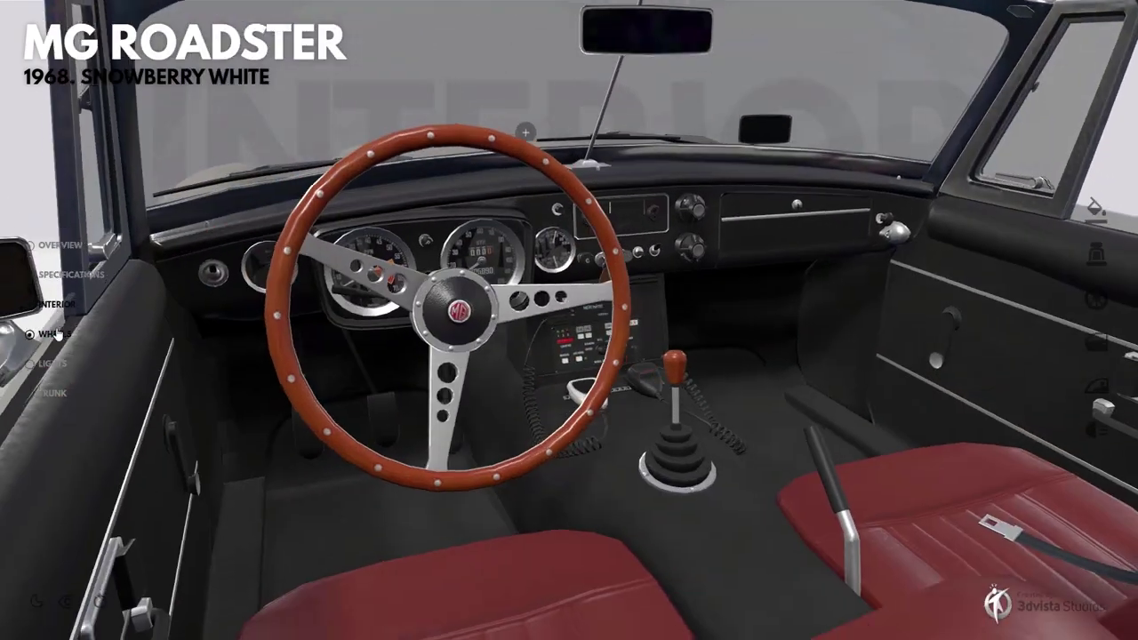
click(56, 334)
click(51, 363)
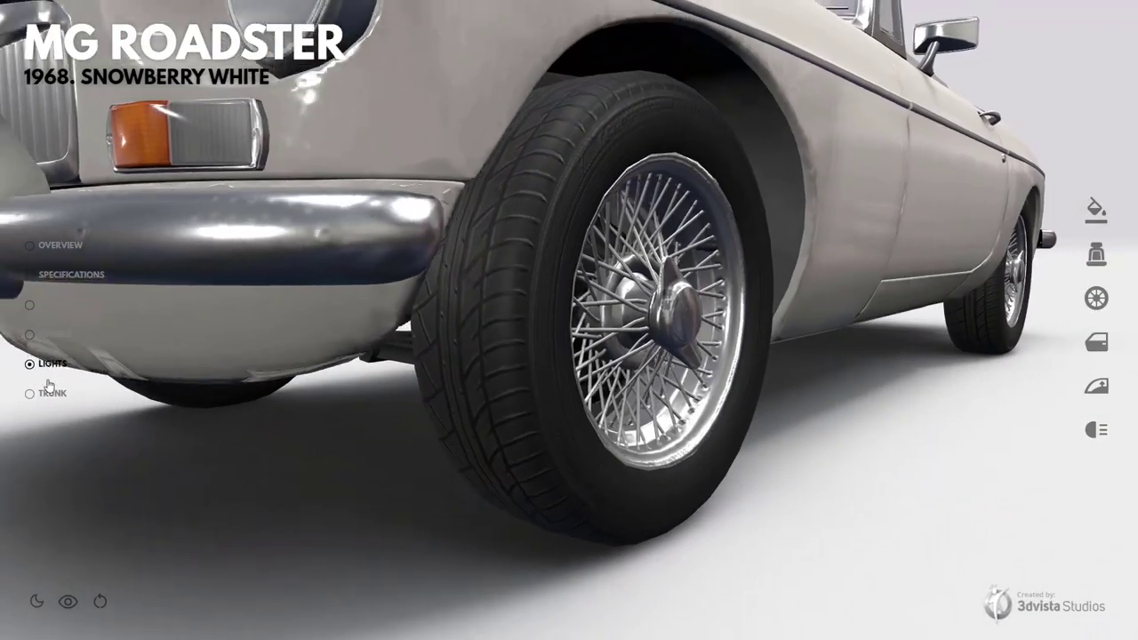
click(50, 394)
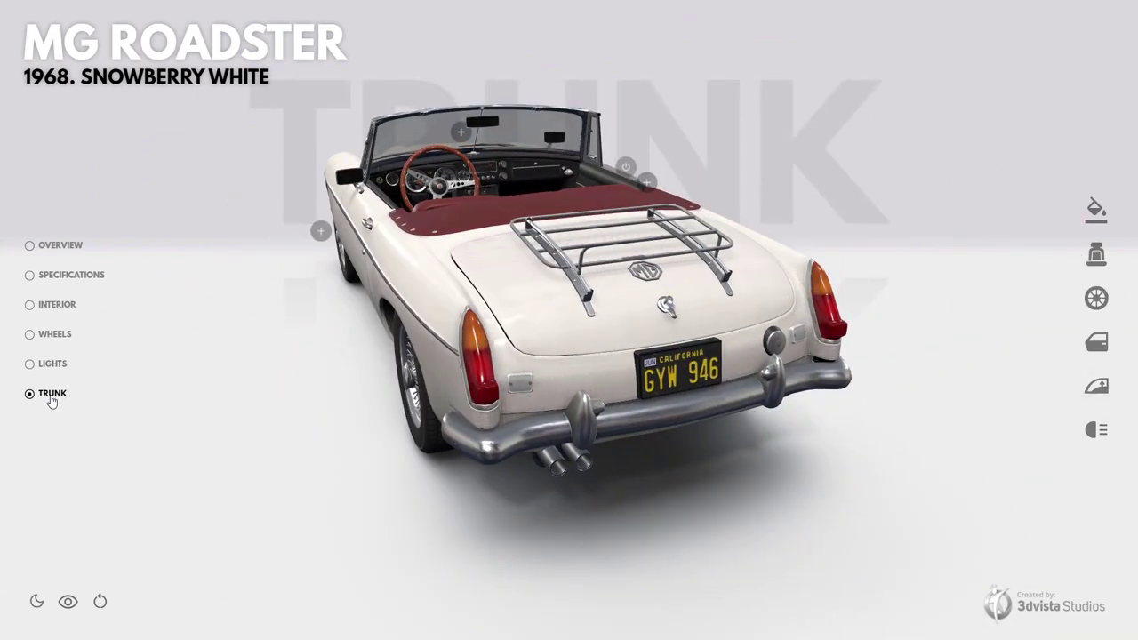
drag(111, 436, 397, 204)
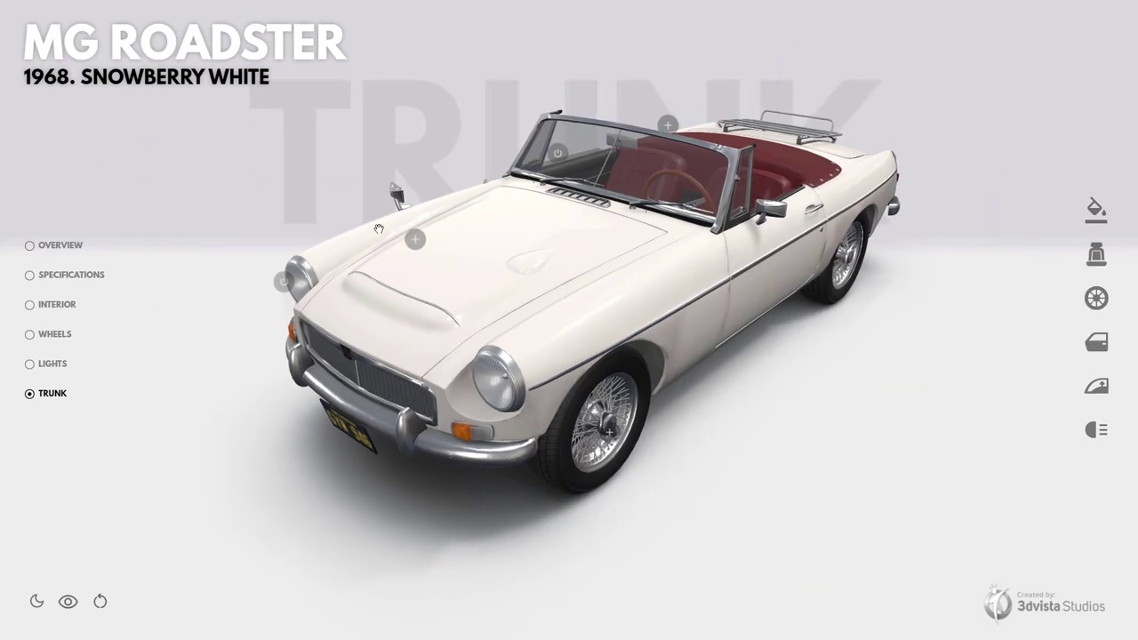
Switch the car presentation to night mode and back to day mode, and inspect the car from above.
click(37, 602)
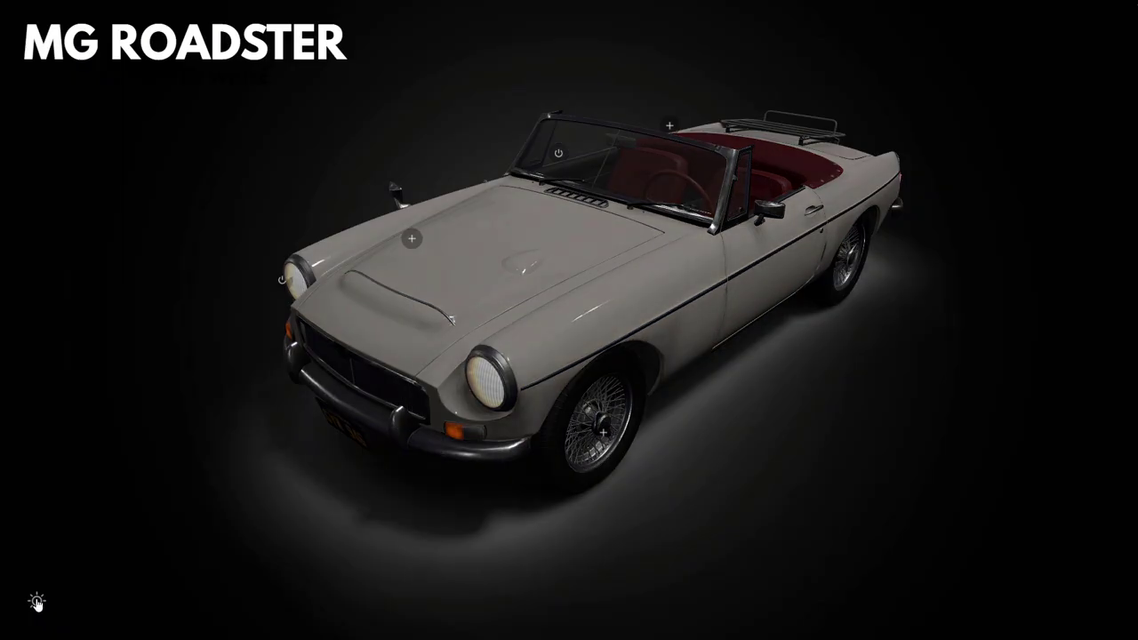
click(37, 602)
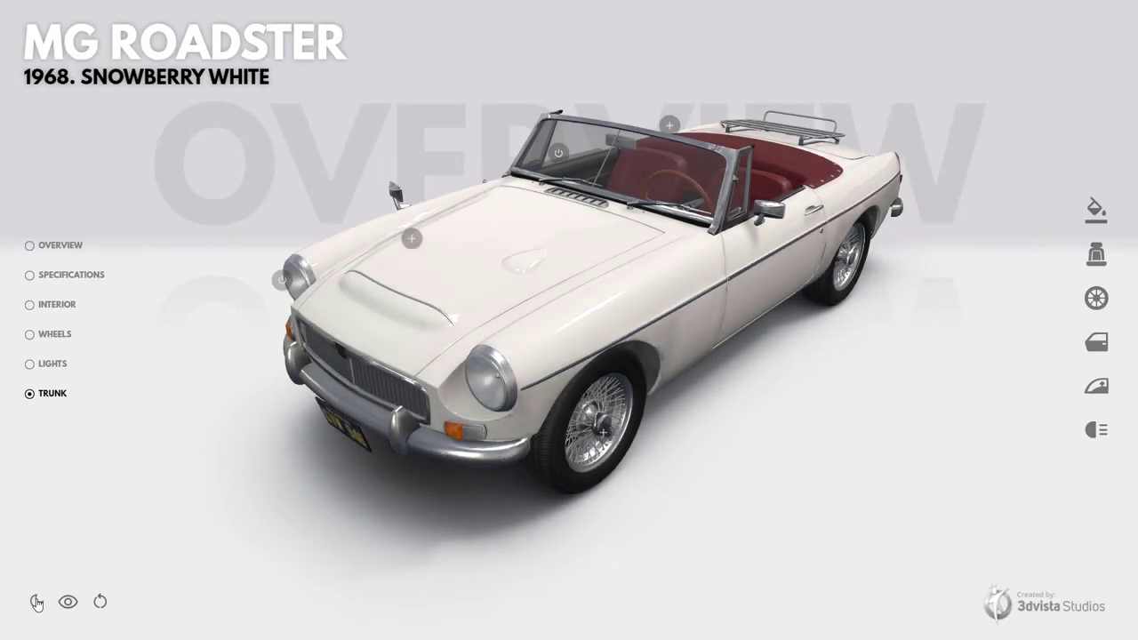
click(74, 586)
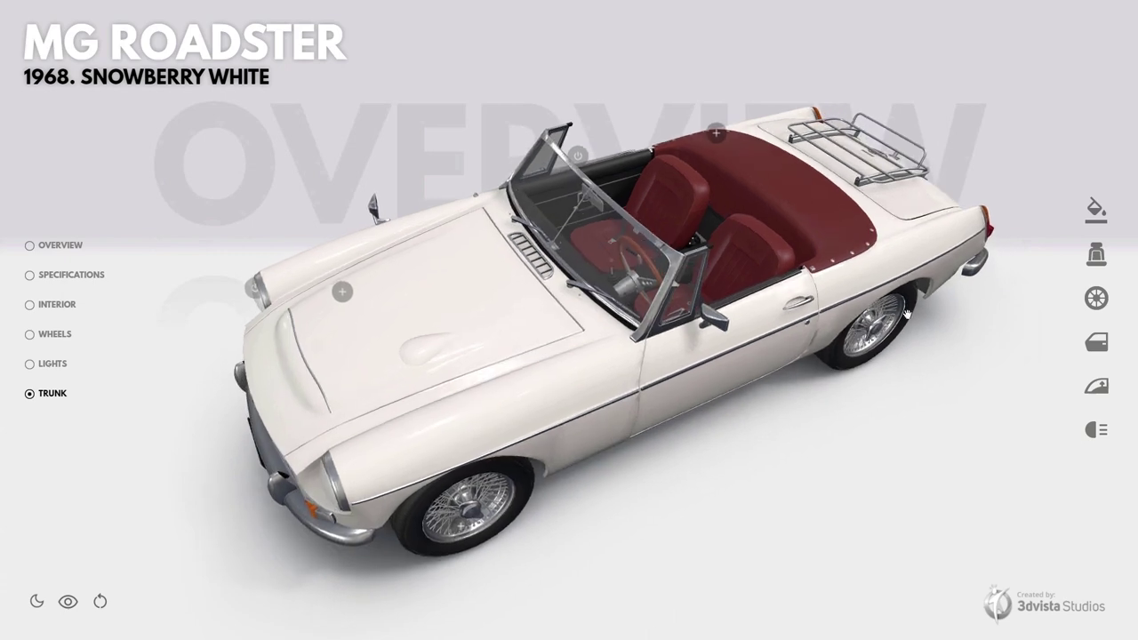
Try the Flame Red and Police Black paint colors, apply Racing Green, and view the repainted car from its other side.
click(1098, 211)
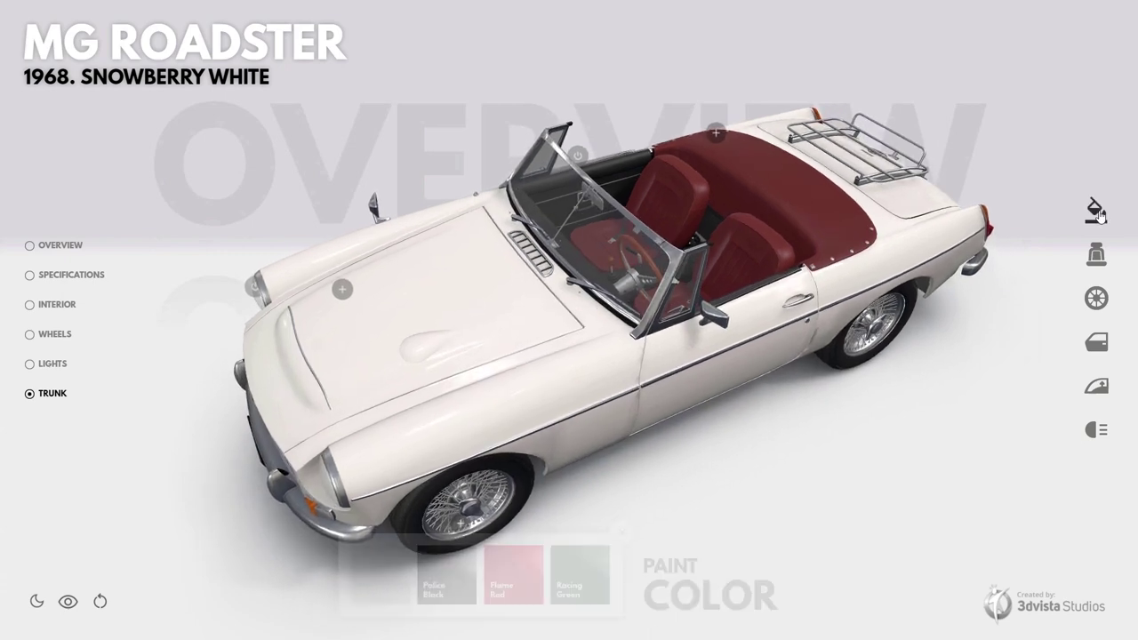
click(521, 577)
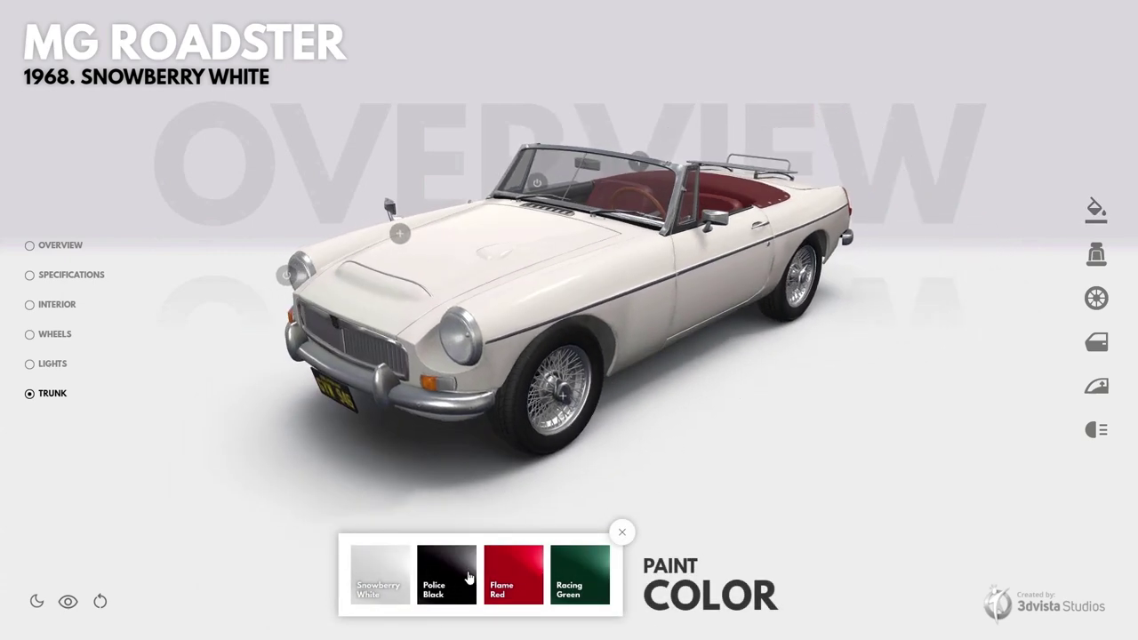
click(449, 577)
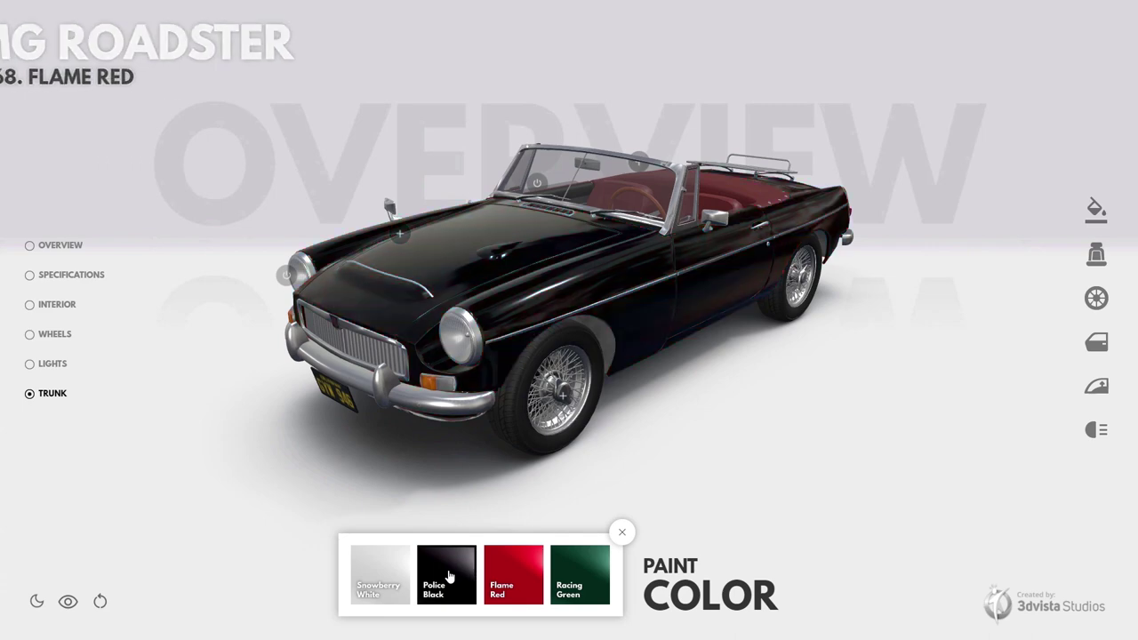
click(573, 579)
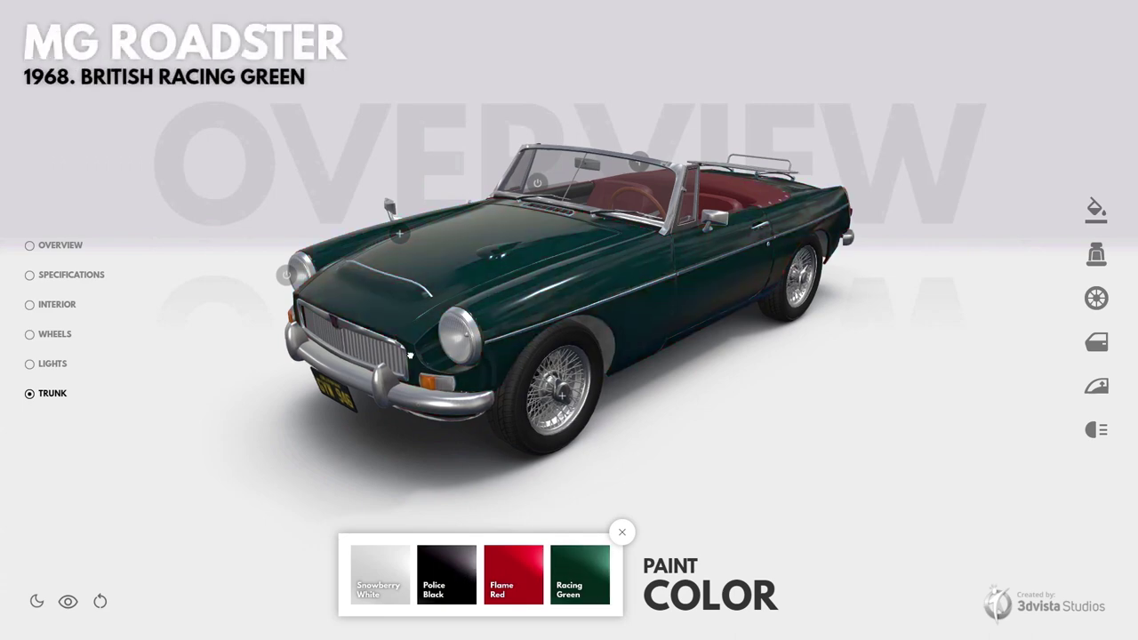
drag(564, 534, 558, 495)
click(621, 532)
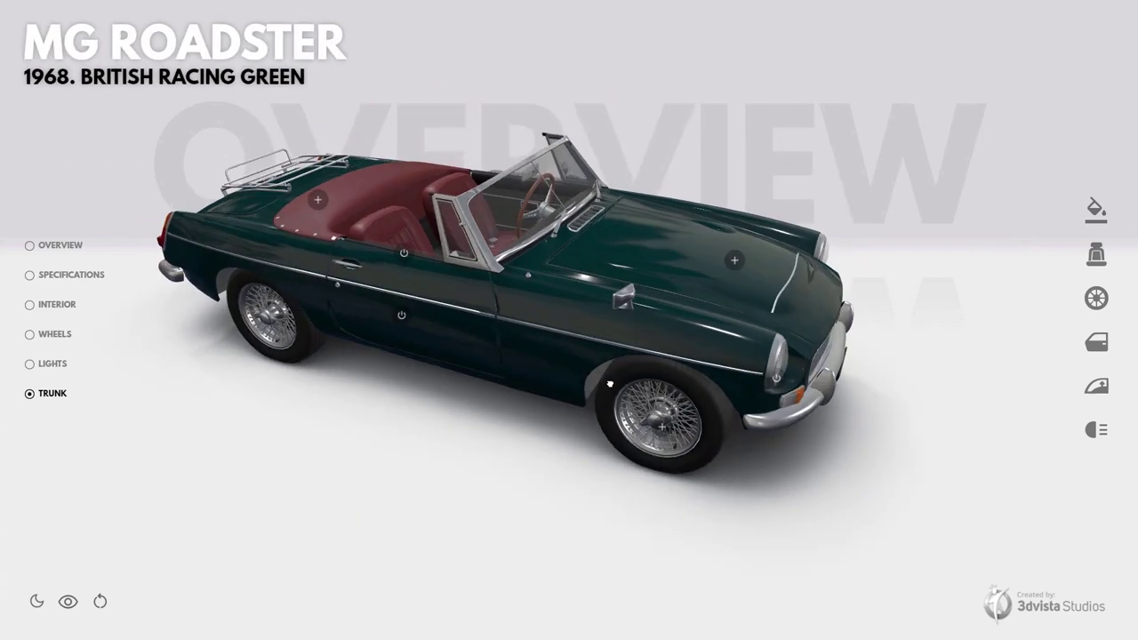
click(425, 277)
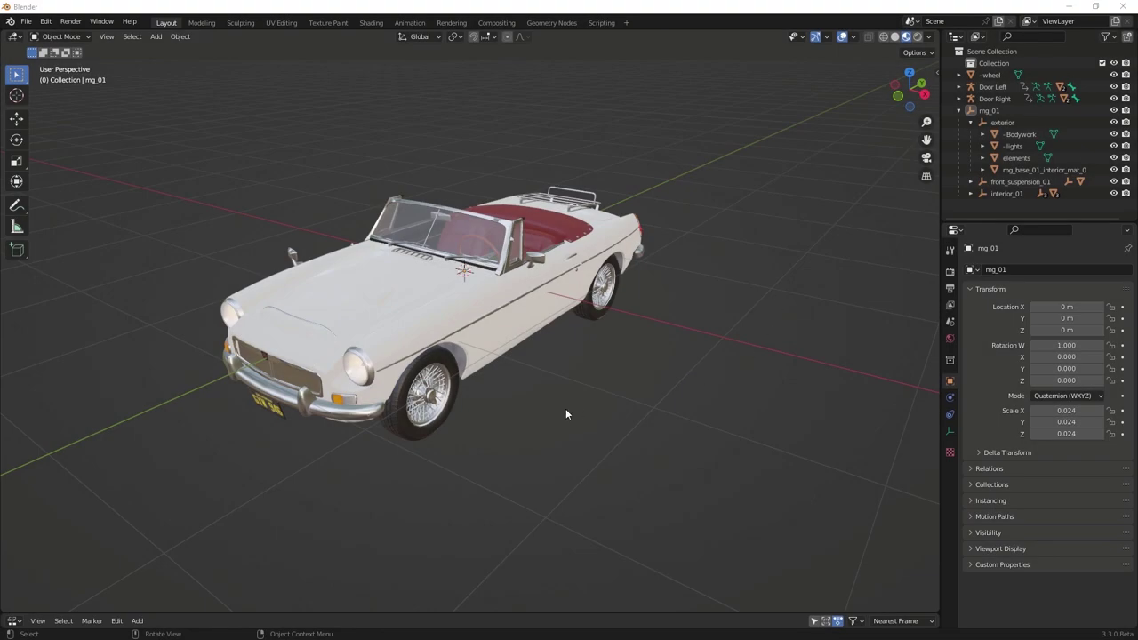
mouse_move(559, 384)
middle_down()
mouse_move(617, 382)
mouse_move(584, 371)
mouse_move(557, 394)
mouse_move(543, 387)
middle_up()
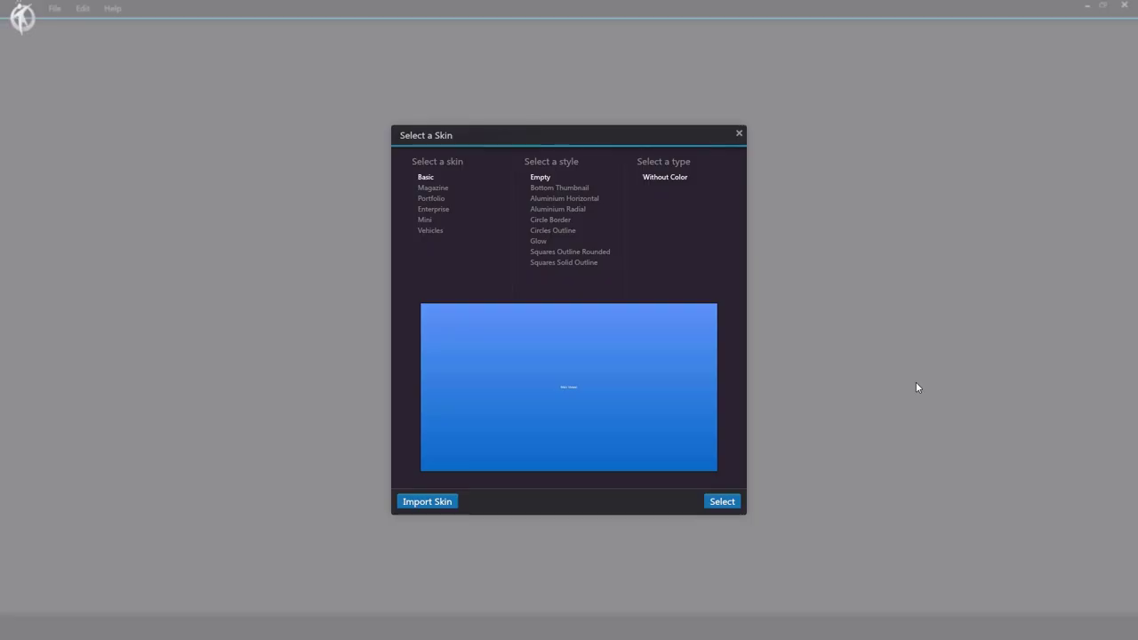
Create the project with the Basic Empty skin and import car_model.glb as an Orbital 3D model.
click(722, 502)
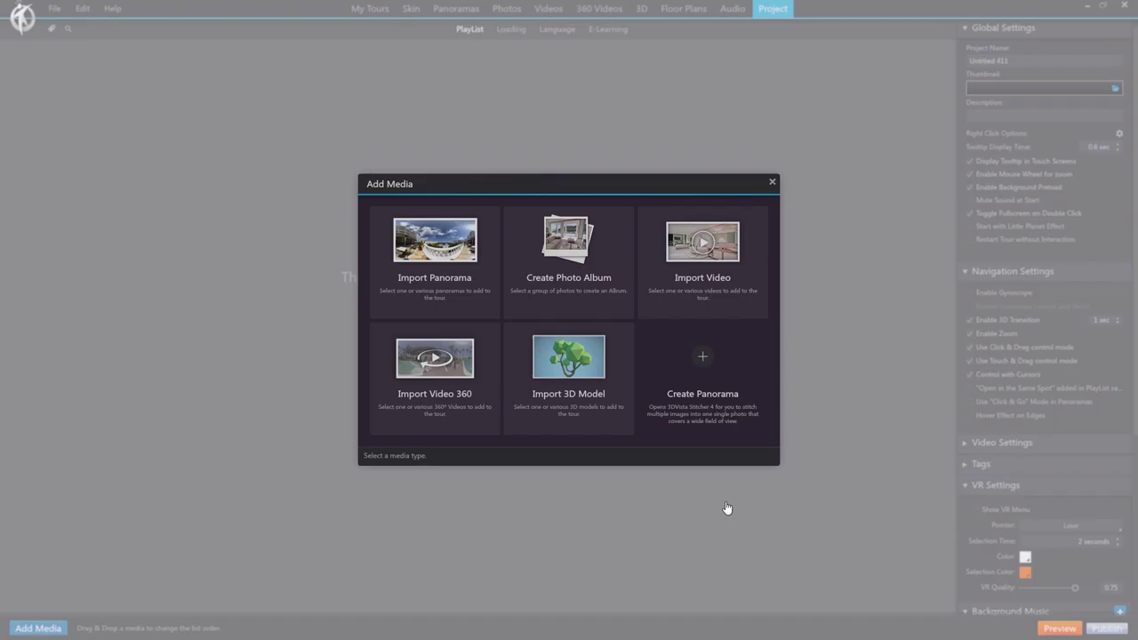
click(571, 365)
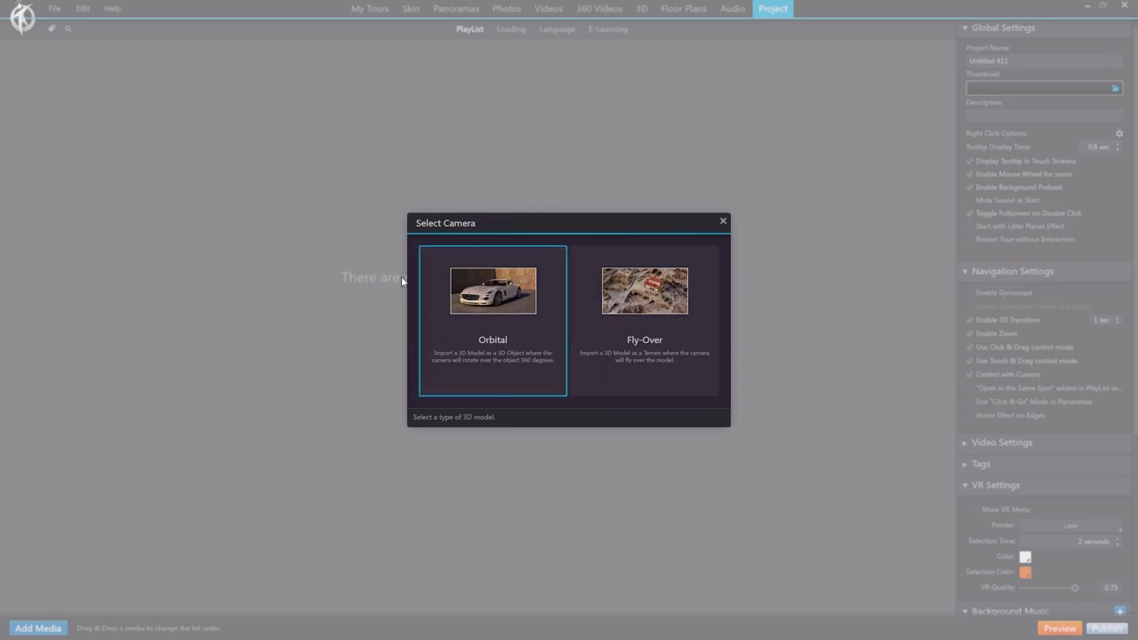
click(502, 306)
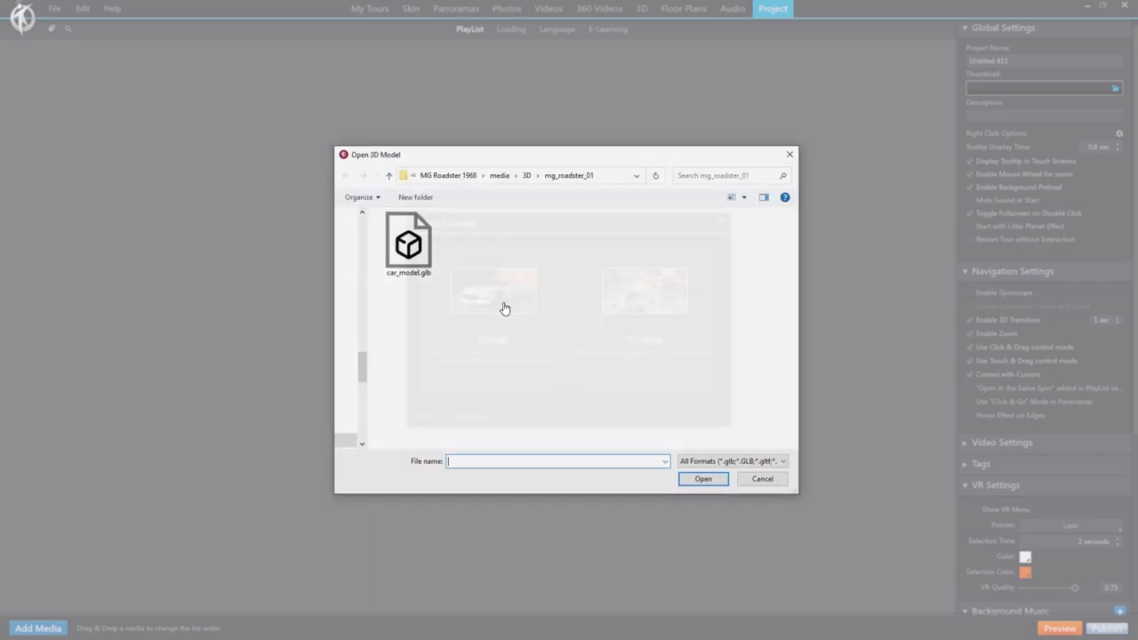
click(417, 257)
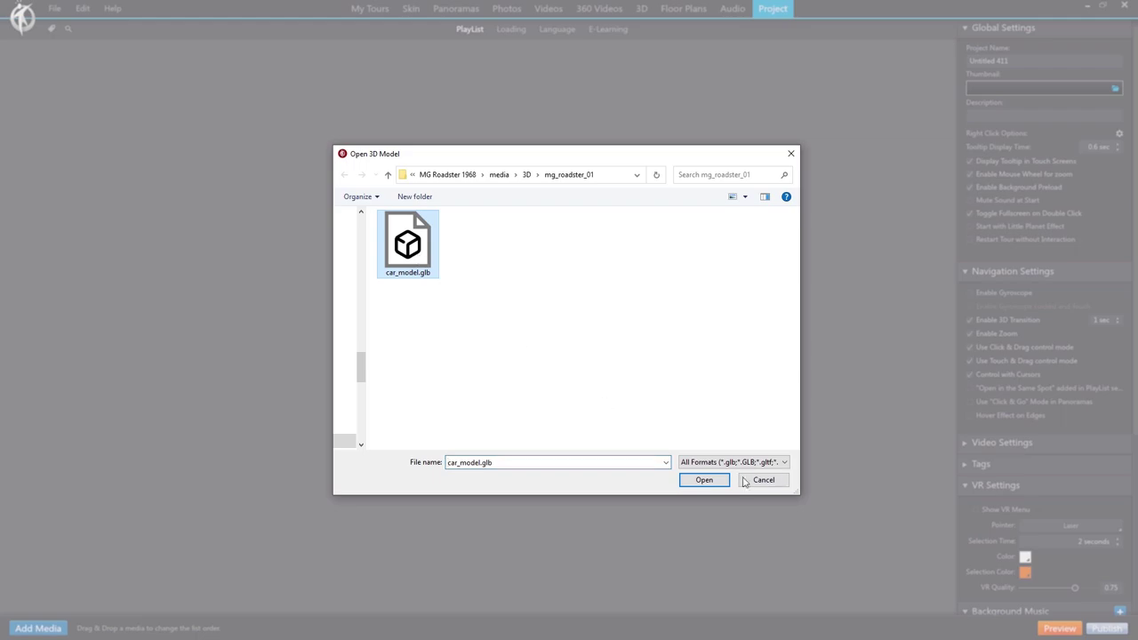
click(704, 480)
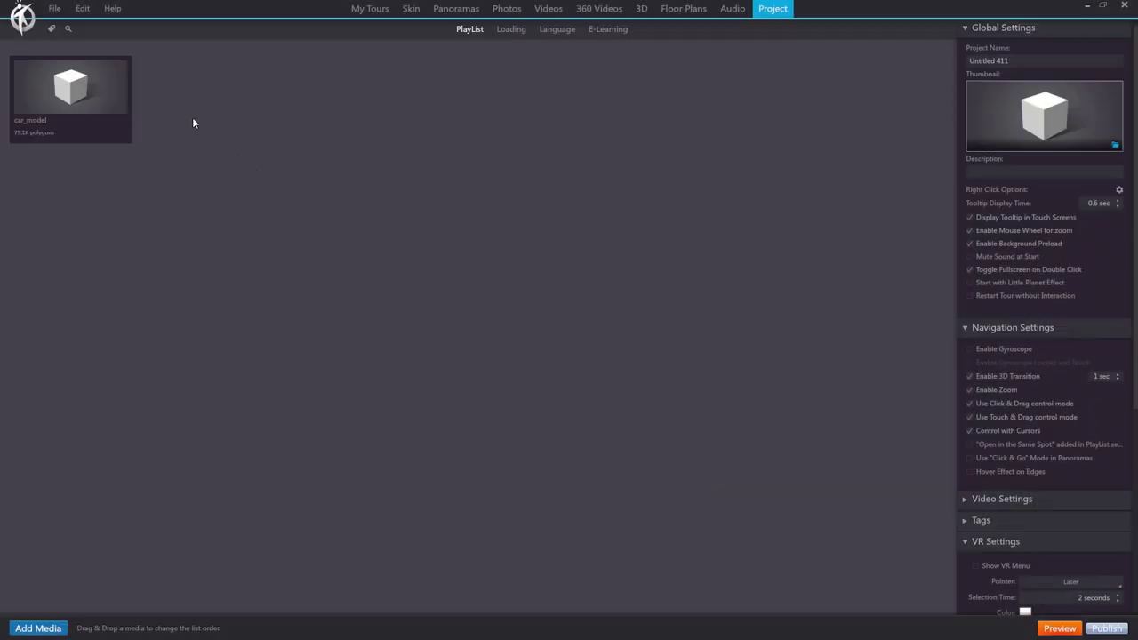
Open car_model for editing, capture a close front three-quarter view as its thumbnail, and turn on Optimize Model.
double_click(108, 96)
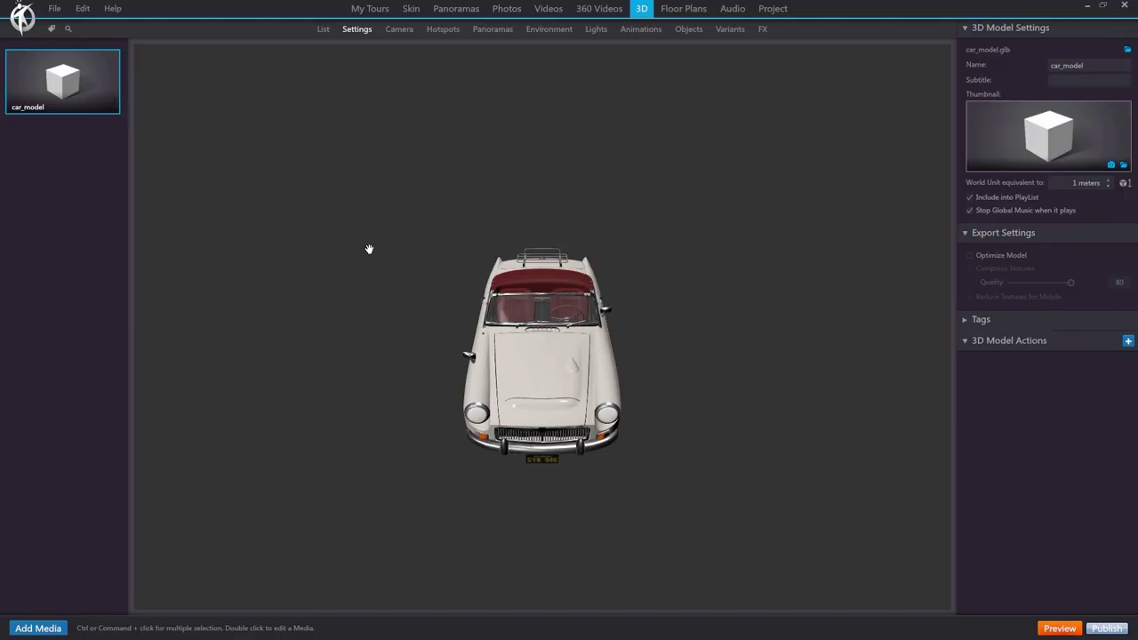
drag(577, 372, 538, 354)
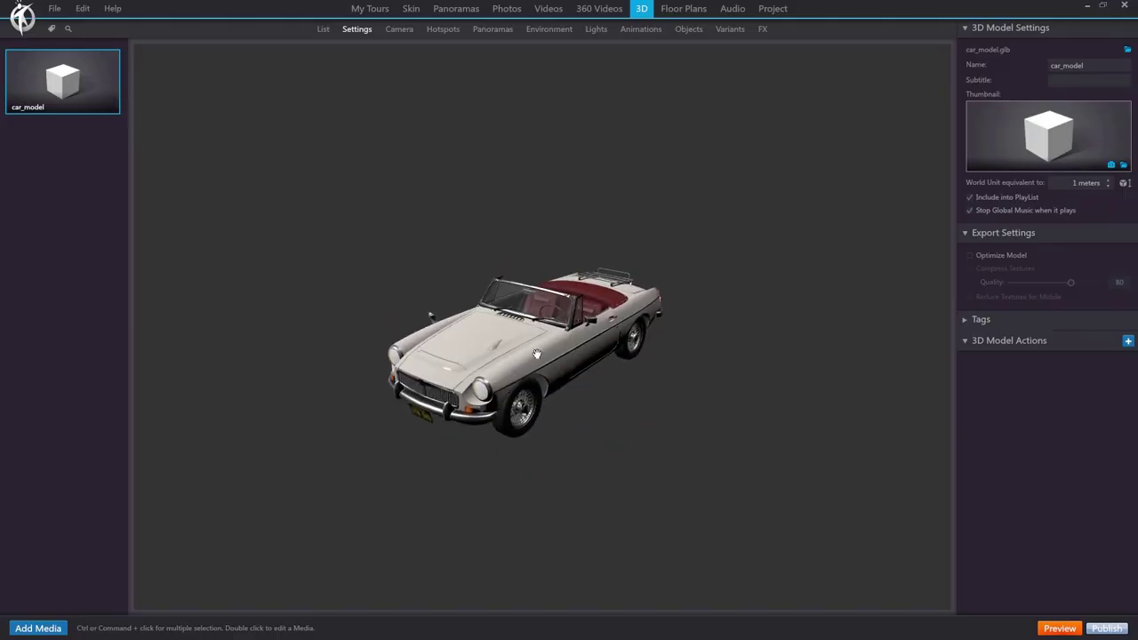
scroll(538, 355, up, 5)
drag(538, 398, 593, 421)
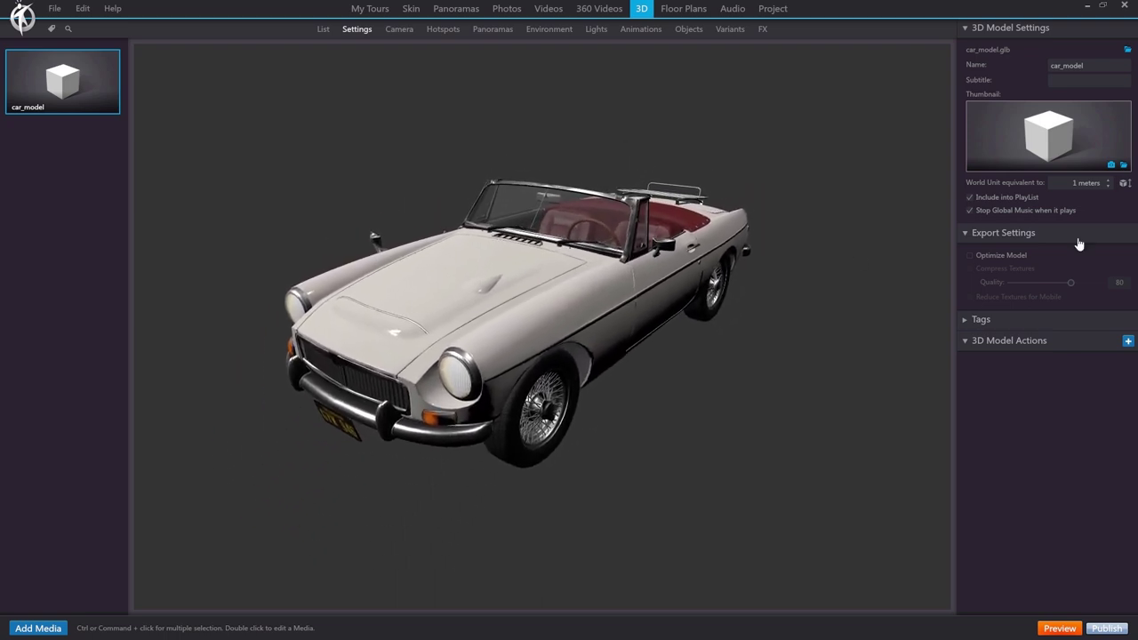
click(1112, 168)
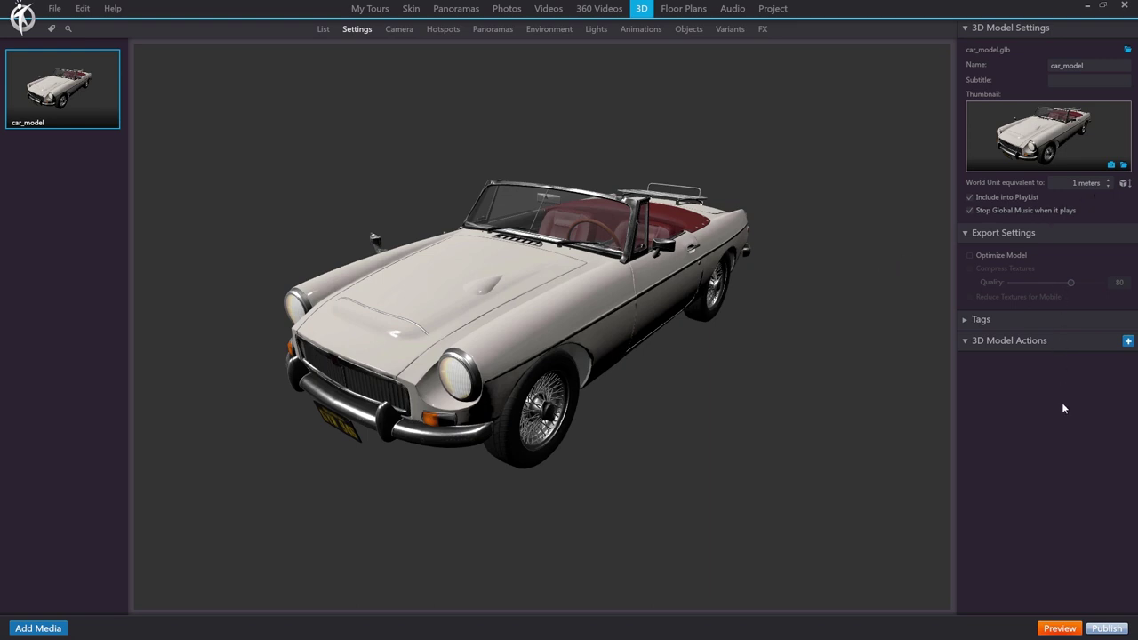
click(970, 256)
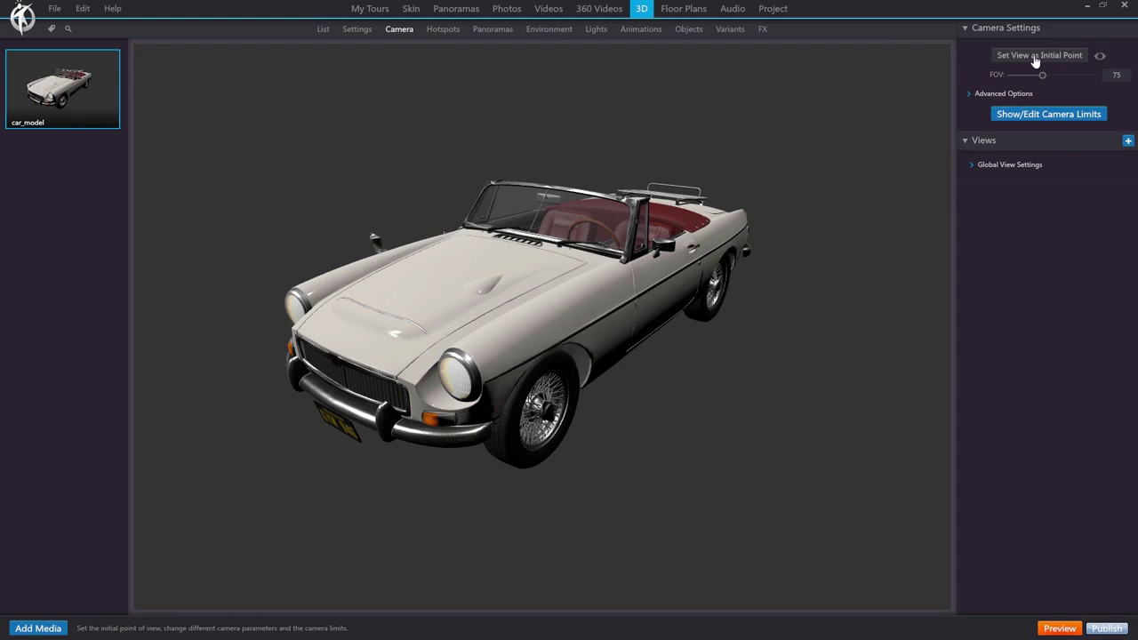
Set the front three-quarter view as the camera's initial point and check it by orbiting away and returning.
drag(793, 154, 899, 178)
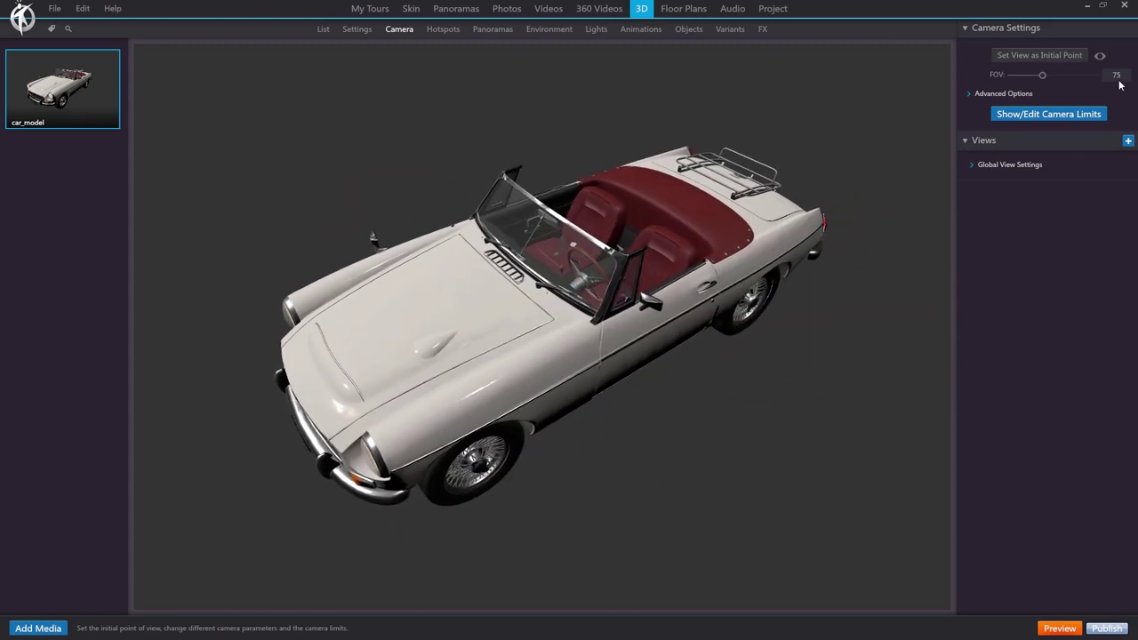
click(1103, 56)
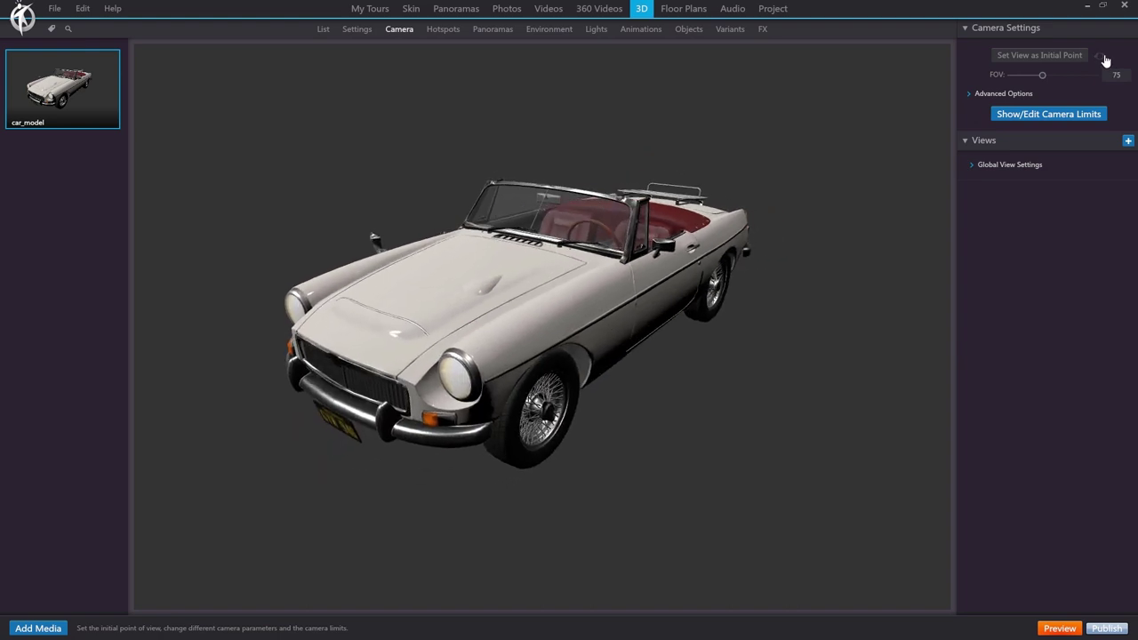
Set the camera's minimum distance to 1.03 in the advanced options and check the close-up of the car interior.
click(970, 94)
drag(742, 202, 502, 338)
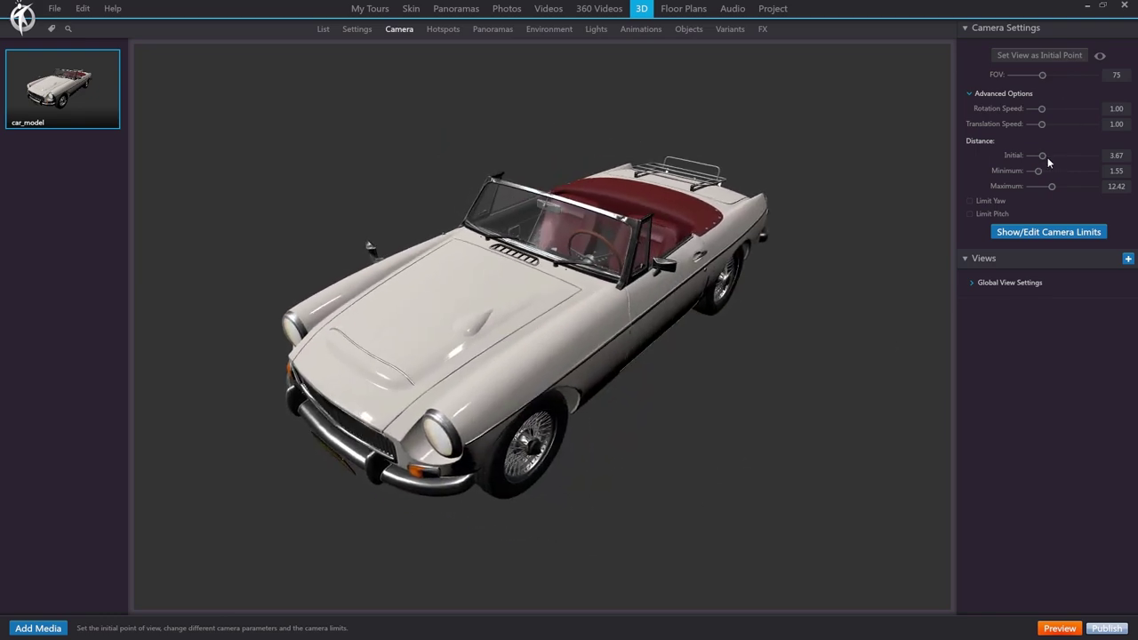
drag(829, 218, 572, 243)
scroll(531, 233, up, 10)
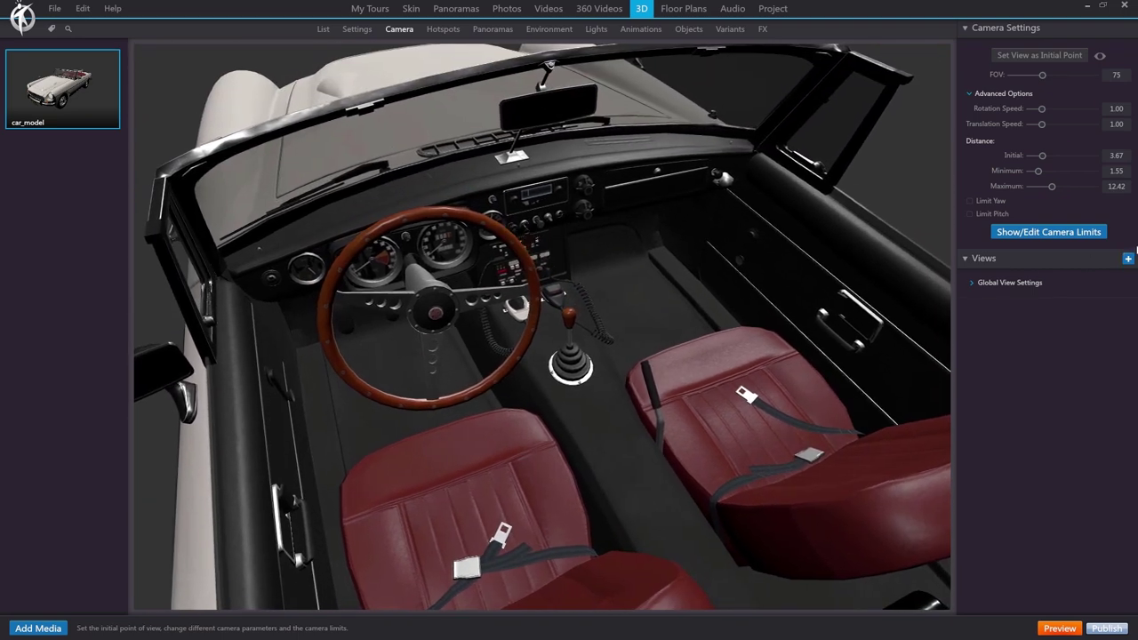
drag(1042, 178, 1038, 176)
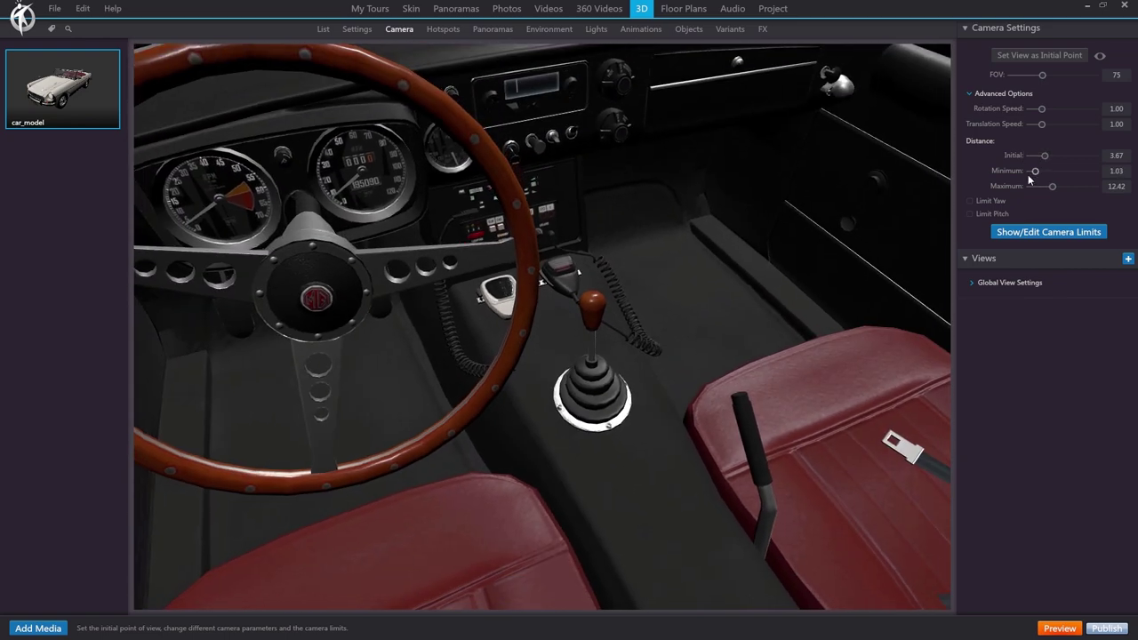
drag(541, 218, 577, 207)
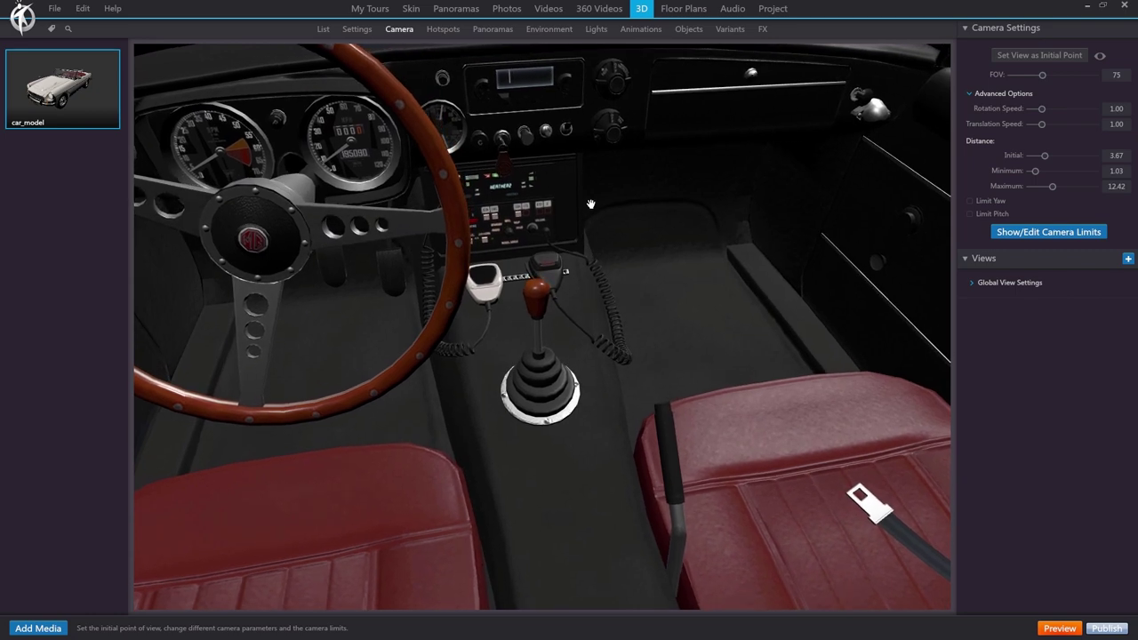
Set the camera's maximum distance to 6.68 and check the zoom range from the interior out to the whole car.
scroll(621, 234, down, 5)
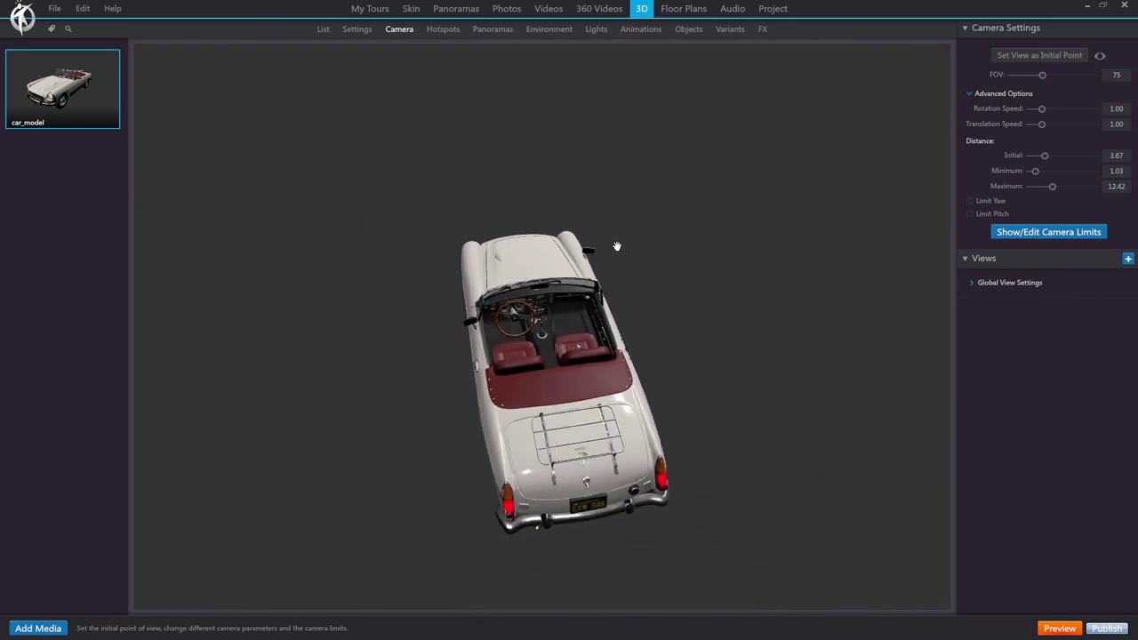
drag(582, 300, 591, 344)
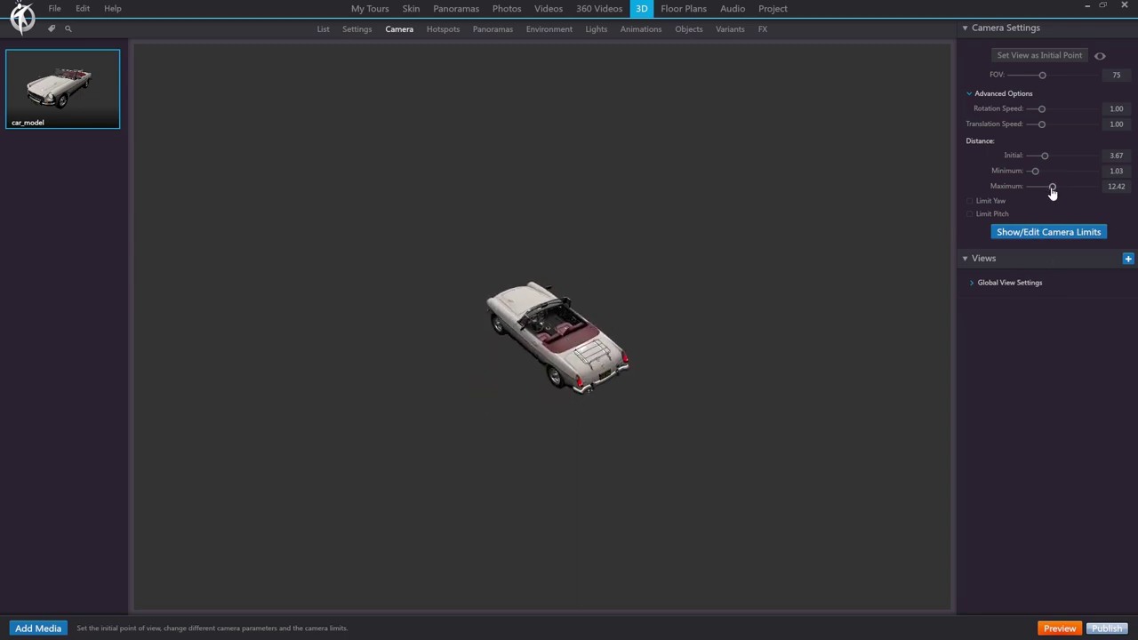
drag(1054, 193, 1040, 193)
drag(654, 358, 617, 347)
scroll(617, 348, up, 8)
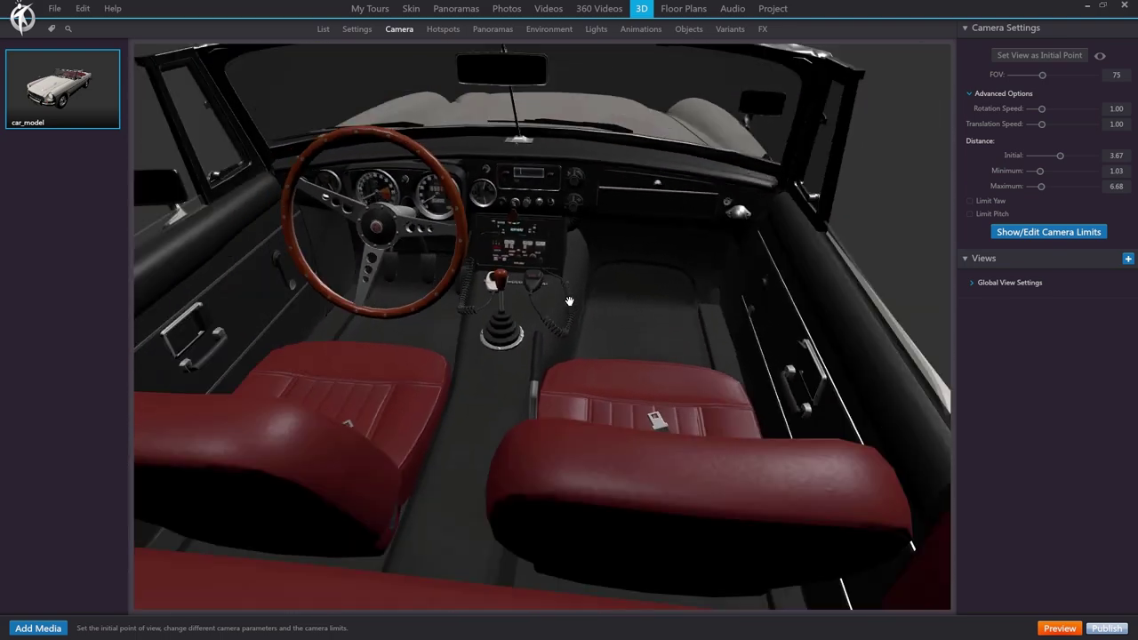
scroll(570, 301, down, 8)
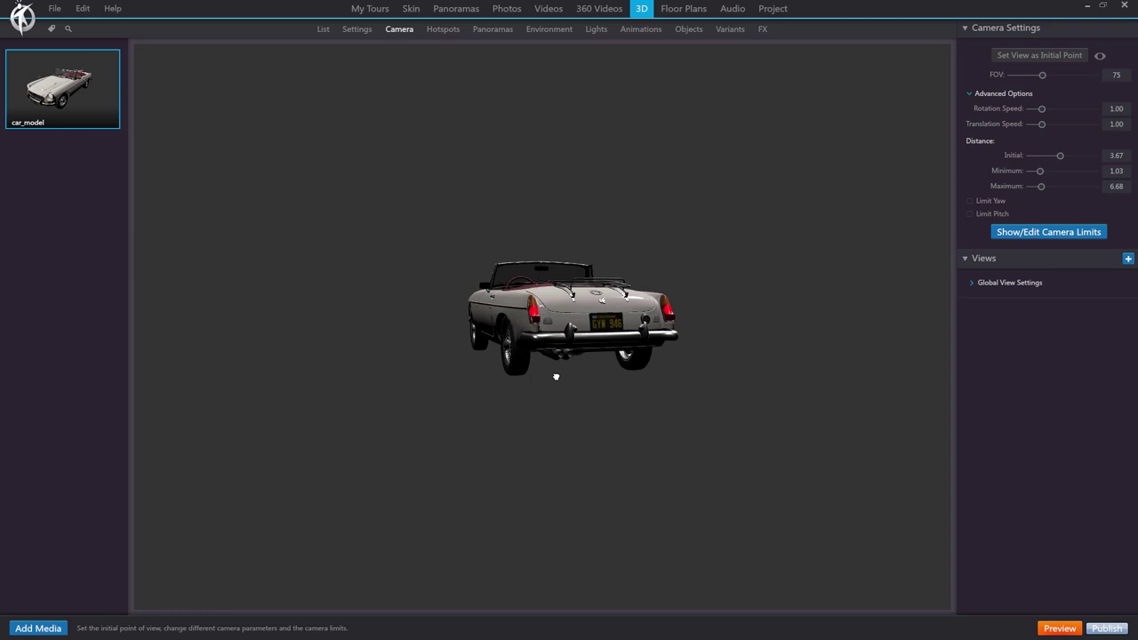
drag(556, 377, 409, 382)
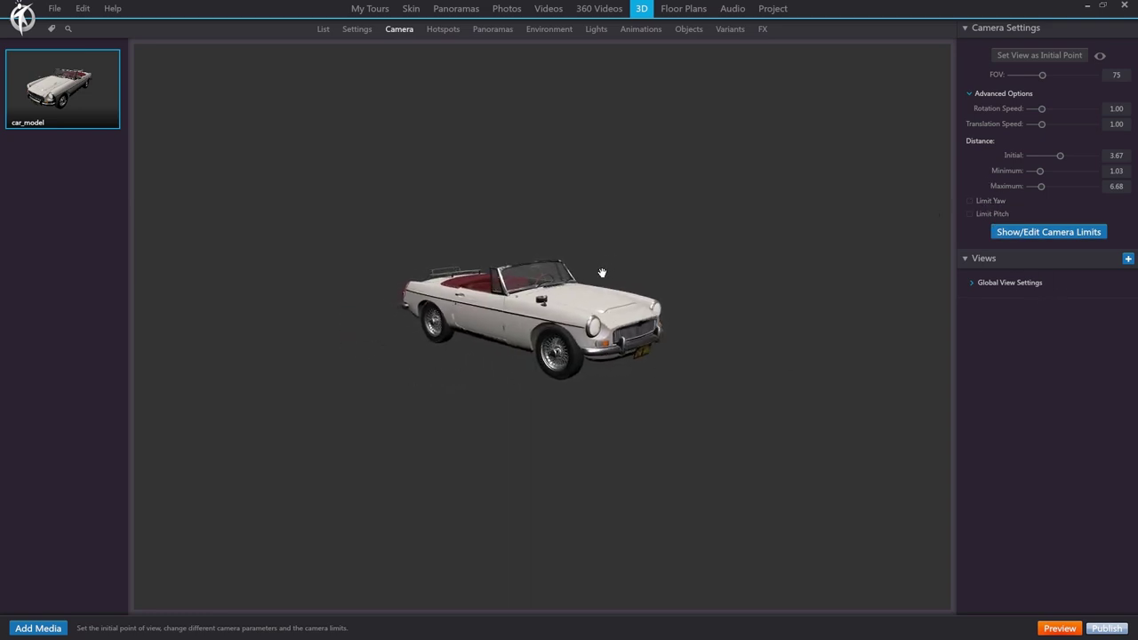
Turn on the camera's pitch limit, set its maximum to 26.18, and check the limit by orbiting around the car.
drag(640, 338, 964, 234)
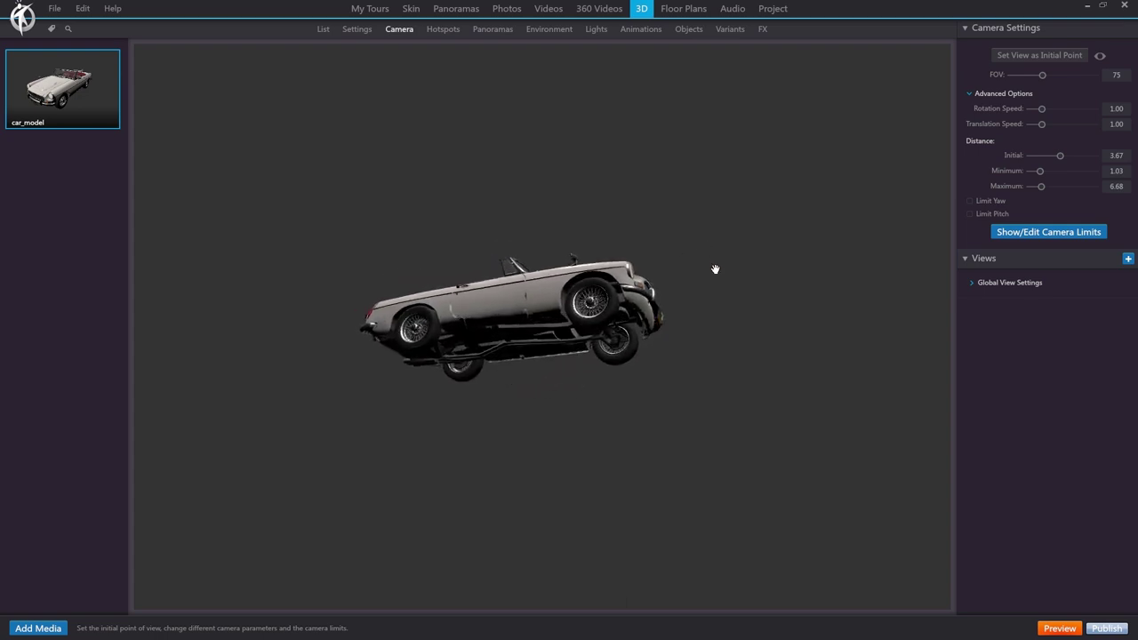
drag(554, 316, 1006, 201)
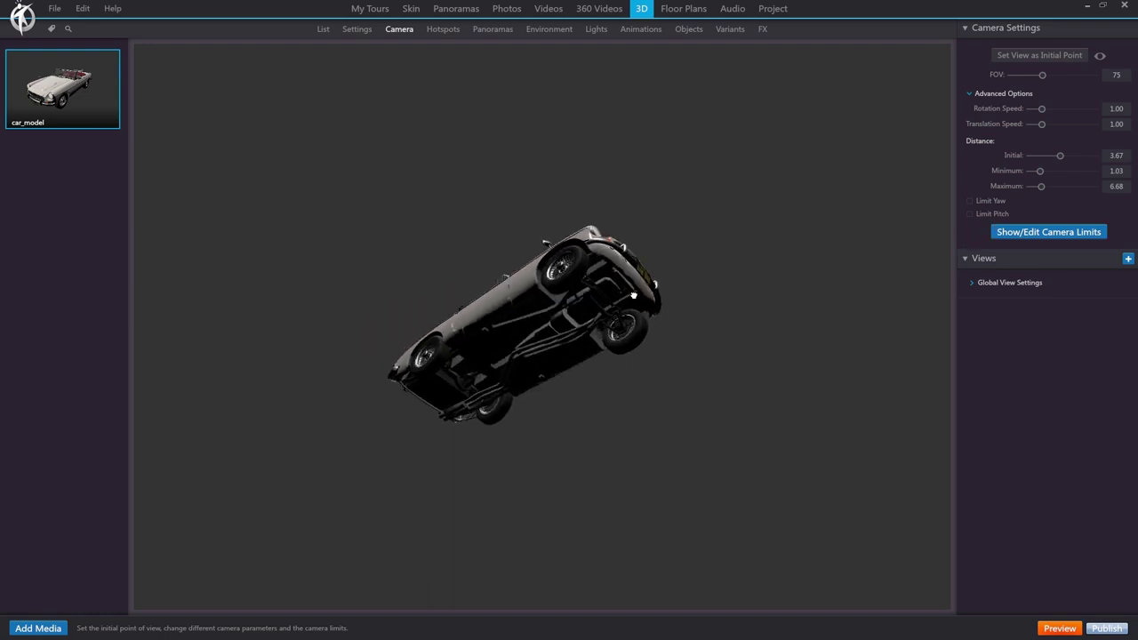
click(970, 214)
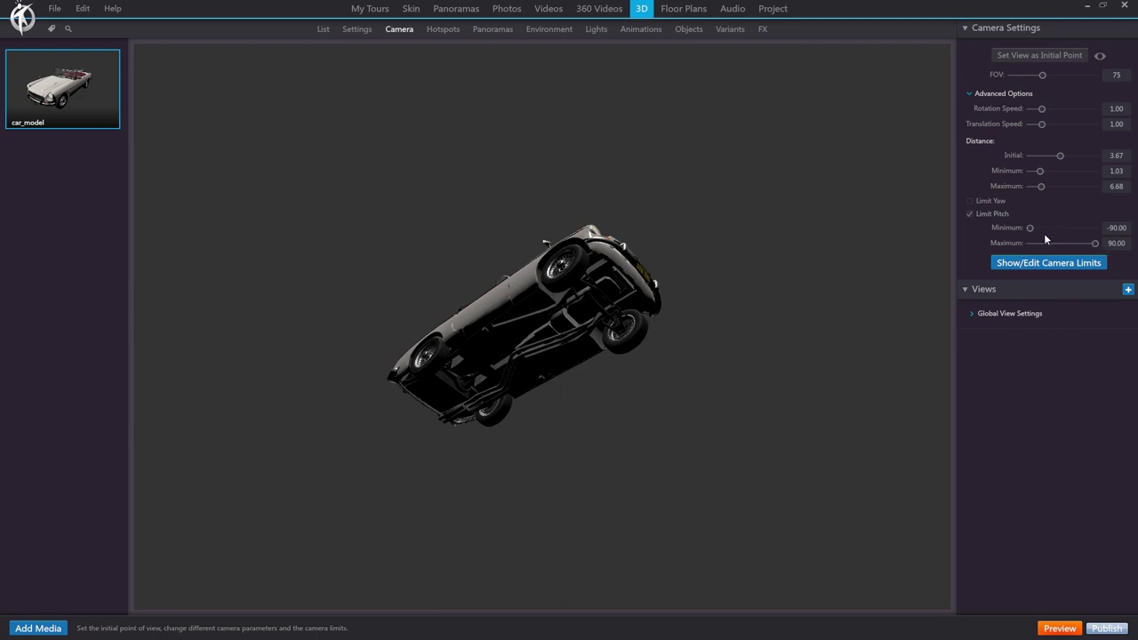
drag(1096, 245, 1058, 250)
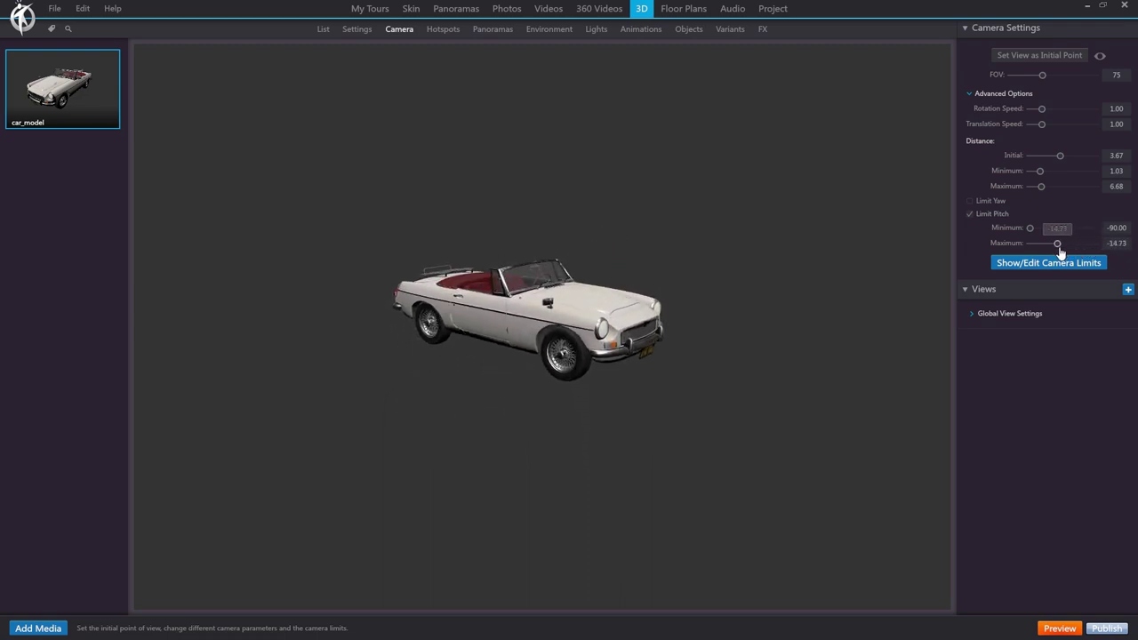
drag(504, 364, 534, 349)
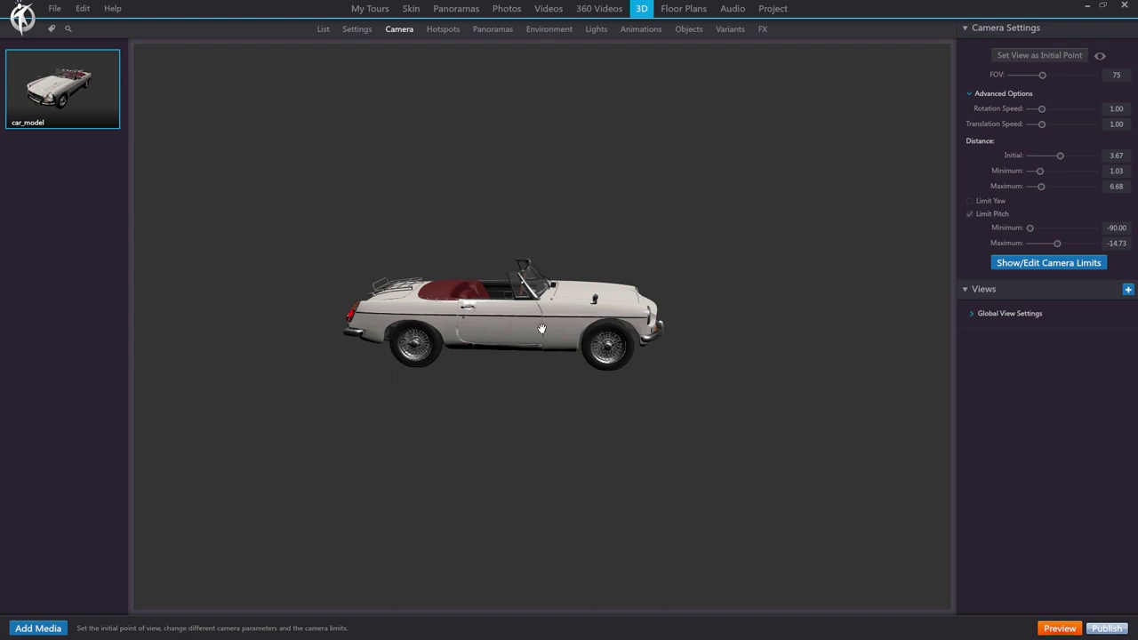
drag(1058, 252, 1073, 250)
drag(562, 258, 470, 285)
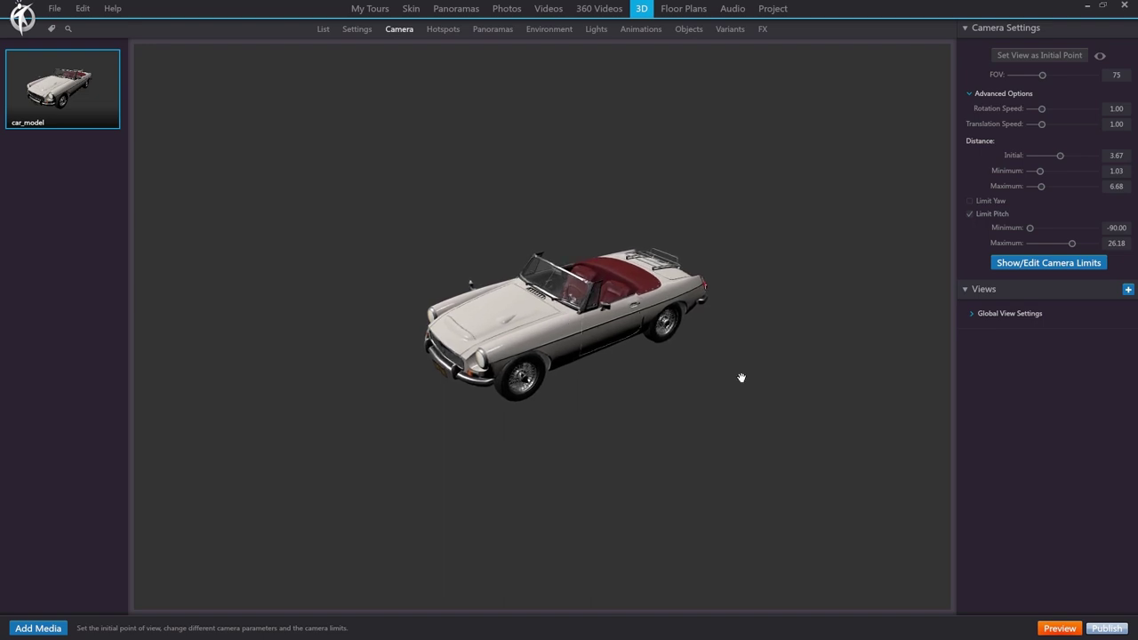
Shrink the camera limits box along the car's length, pulling in both its front and back ends, and apply it.
click(1045, 264)
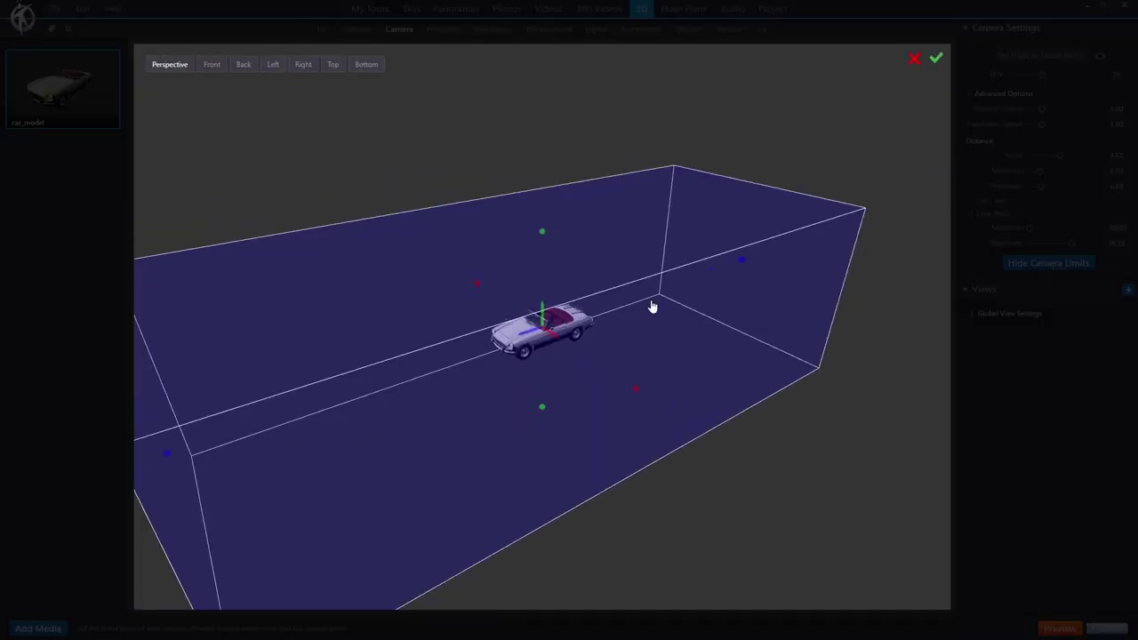
drag(739, 267, 629, 297)
drag(168, 458, 490, 449)
drag(415, 303, 460, 312)
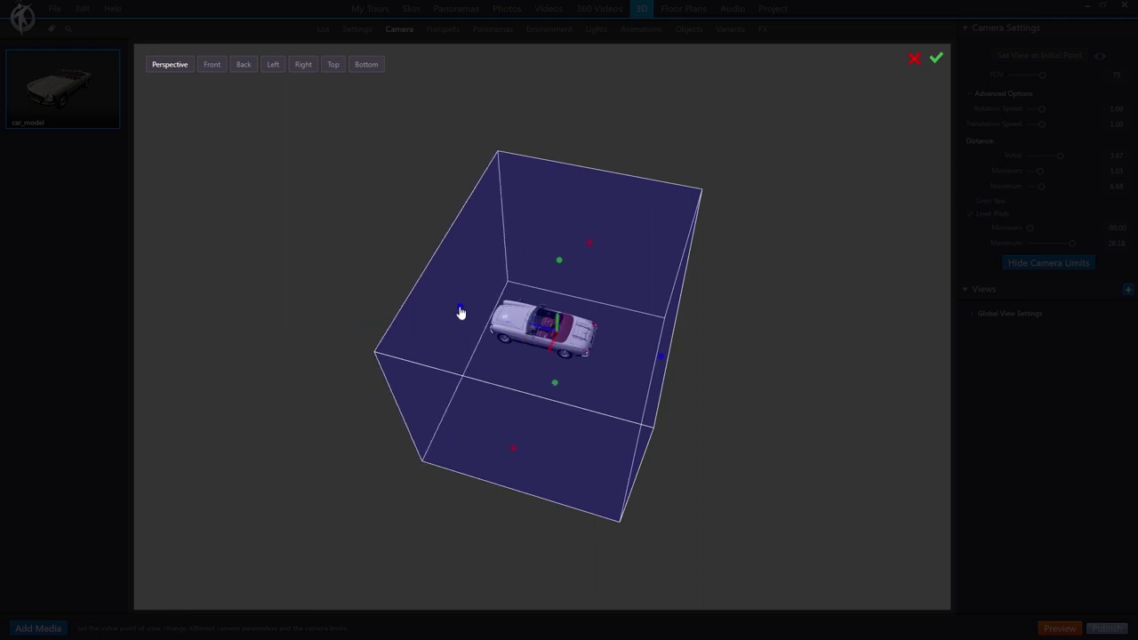
click(939, 61)
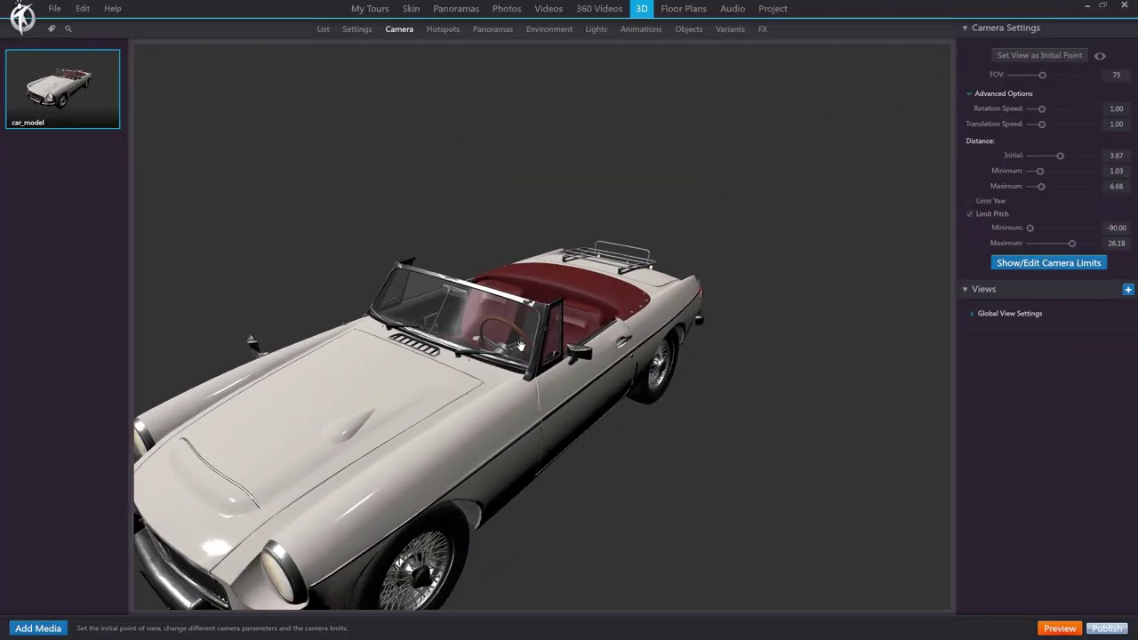
Check the camera limits by moving around the car, and set a close front three-quarter view as the initial point.
scroll(521, 346, down, 3)
scroll(785, 239, up, 2)
scroll(785, 239, up, 2)
mouse_move(786, 240)
mouse_down()
mouse_move(747, 240)
mouse_move(787, 240)
mouse_up()
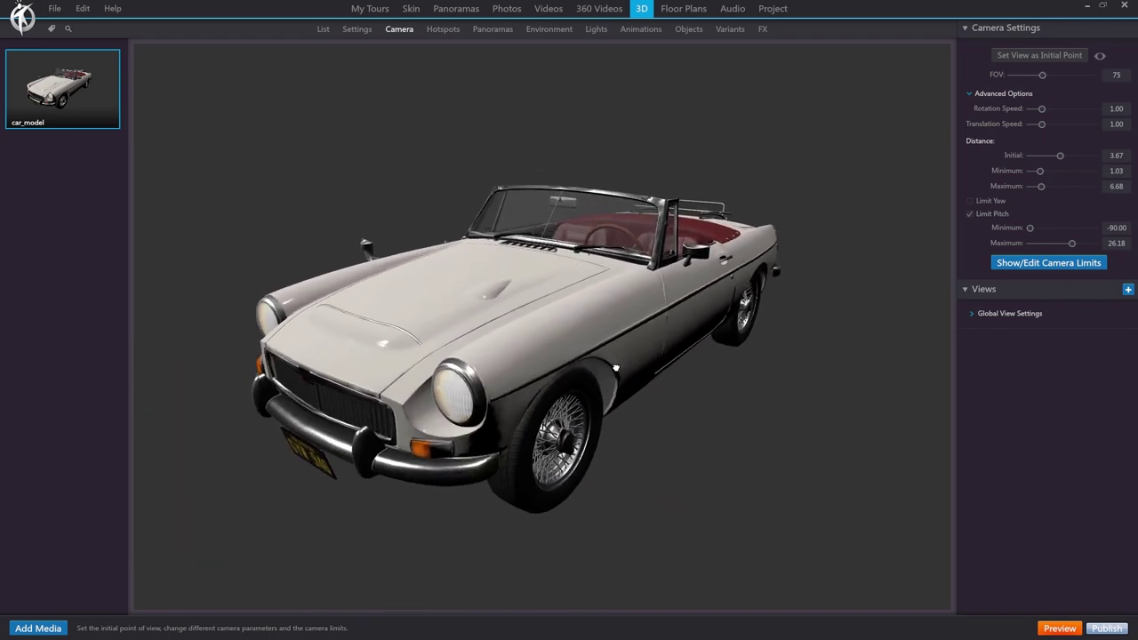
click(1054, 59)
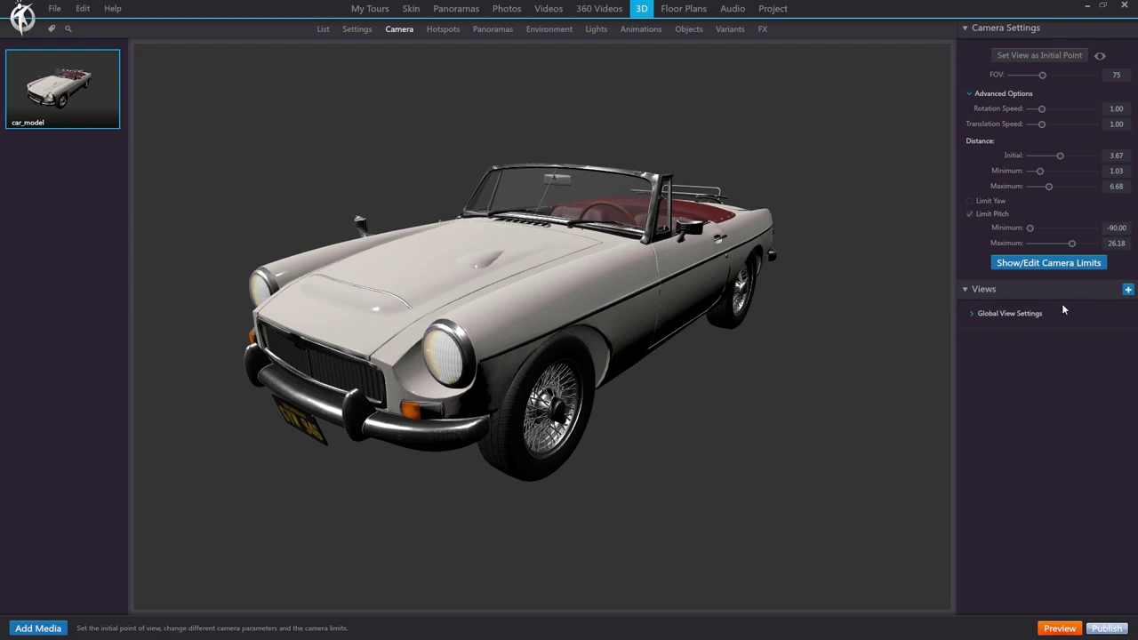
Save two camera views: a front three-quarter view with the hood facing right and a low front view showing the grille.
drag(552, 355, 561, 333)
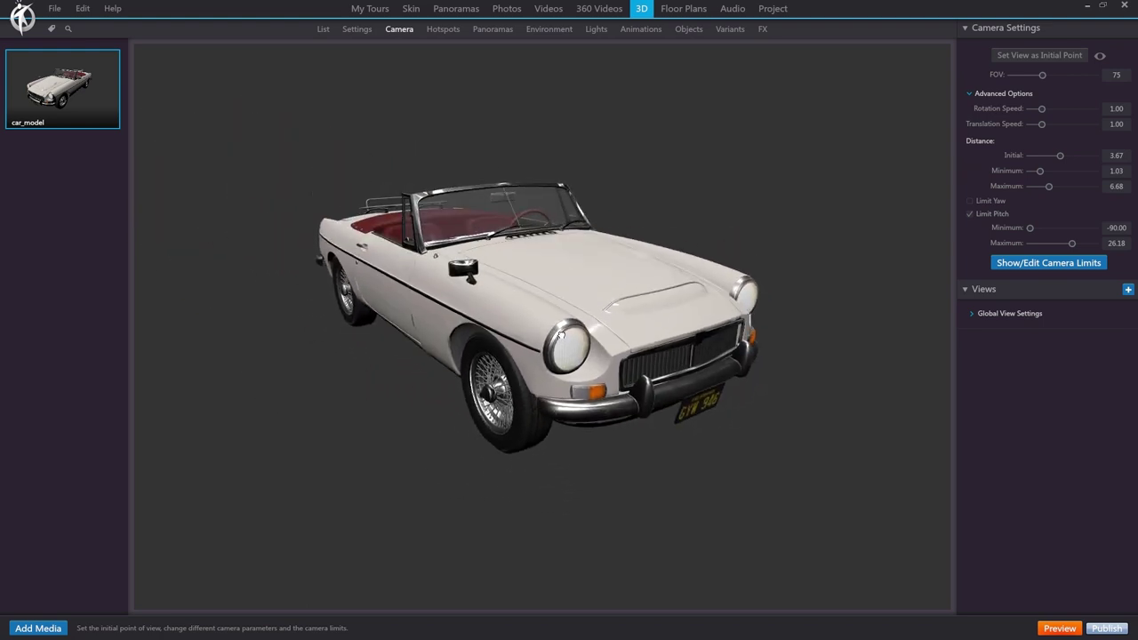
click(1128, 291)
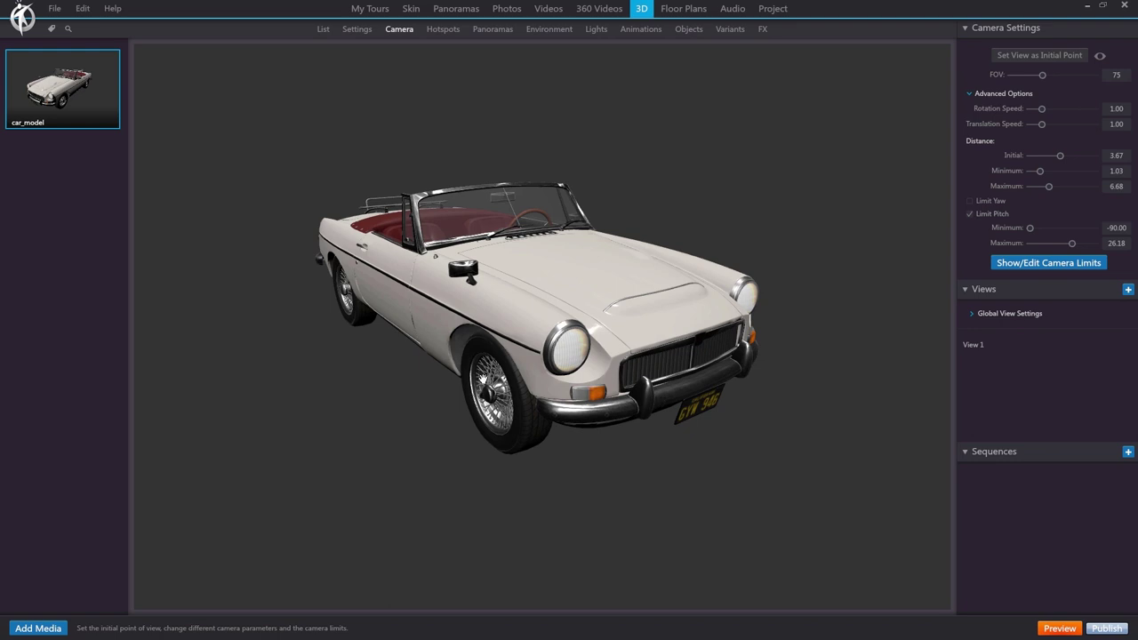
drag(696, 358, 525, 331)
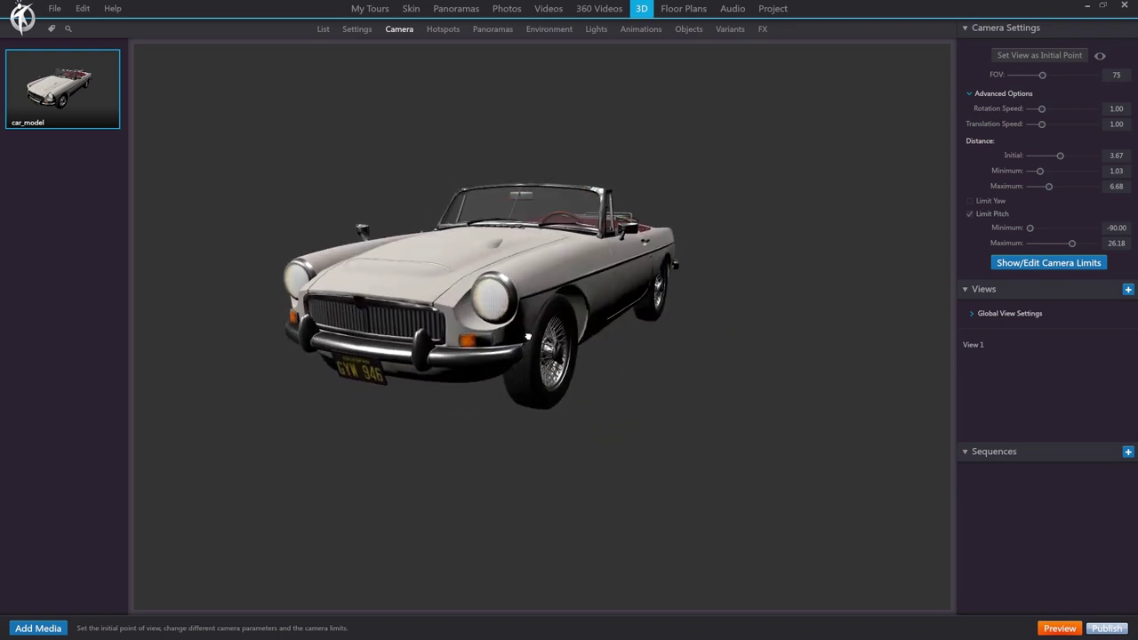
scroll(525, 331, up, 2)
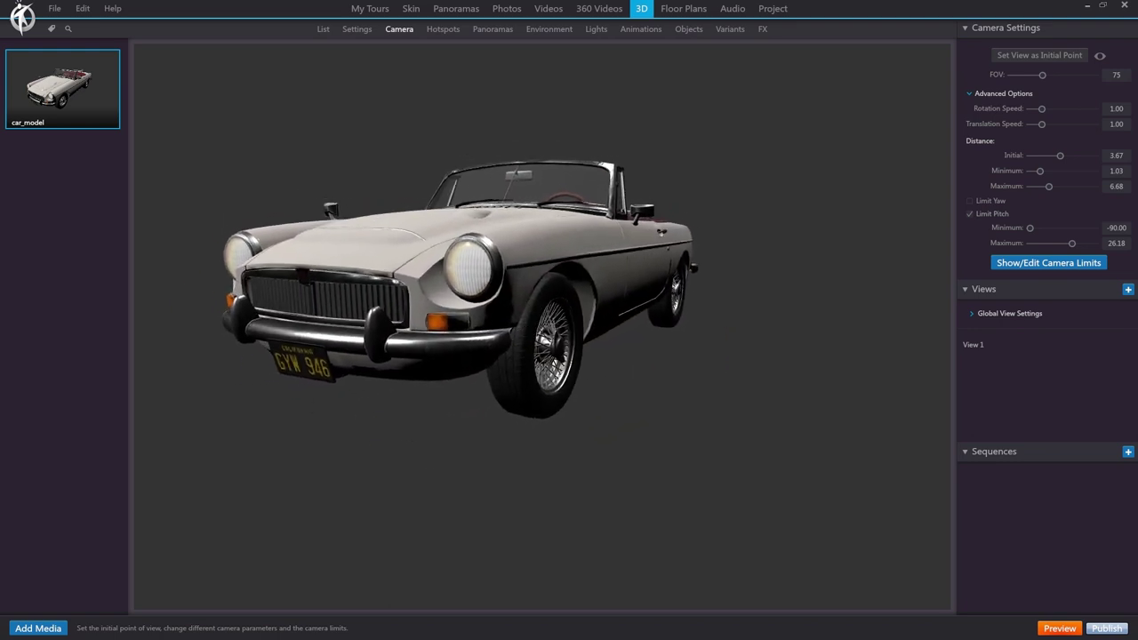
mouse_move(531, 331)
mouse_down()
mouse_move(578, 338)
mouse_move(544, 335)
mouse_up()
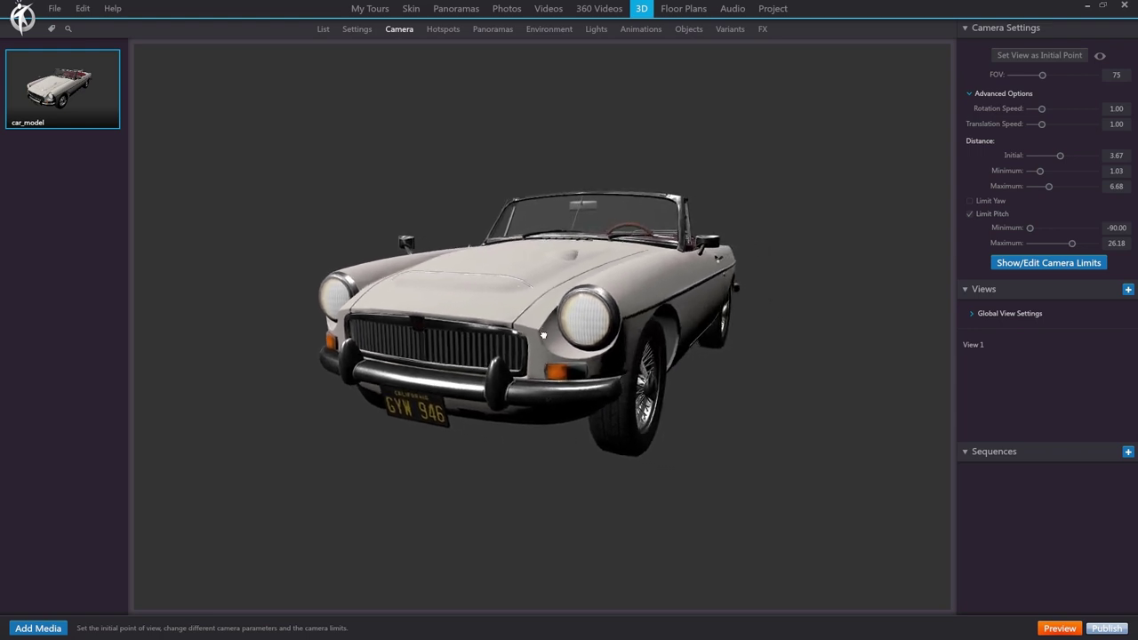
click(1128, 292)
Save a view of the interior behind the steering wheel and one of the front wheel, and check all four saved views.
drag(752, 275, 550, 302)
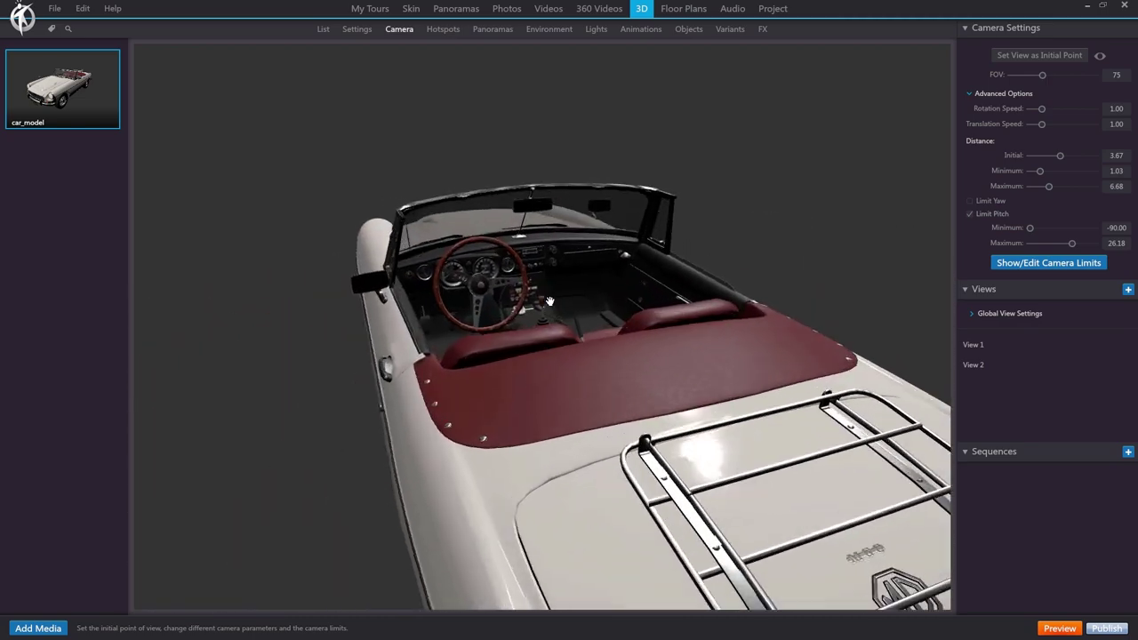
scroll(550, 303, up, 10)
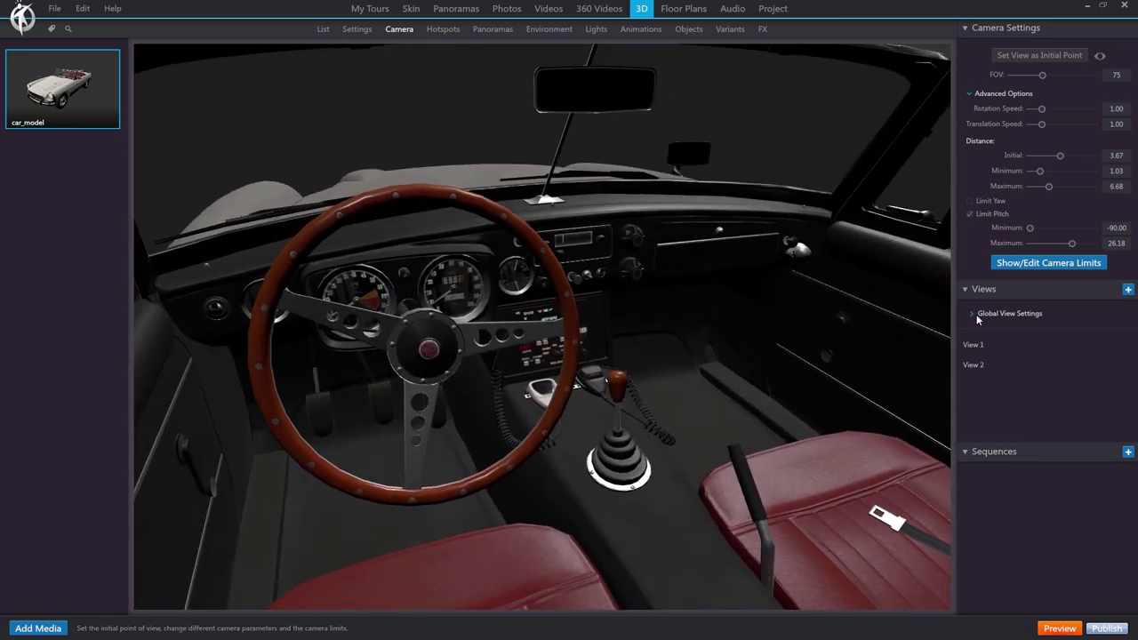
click(1129, 292)
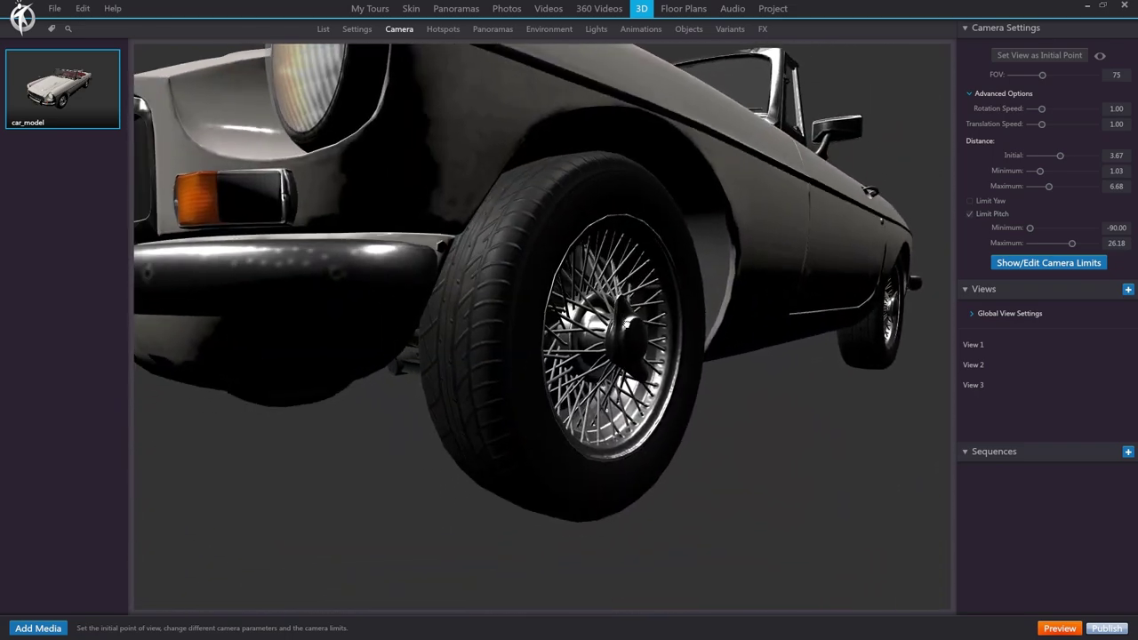
click(1129, 291)
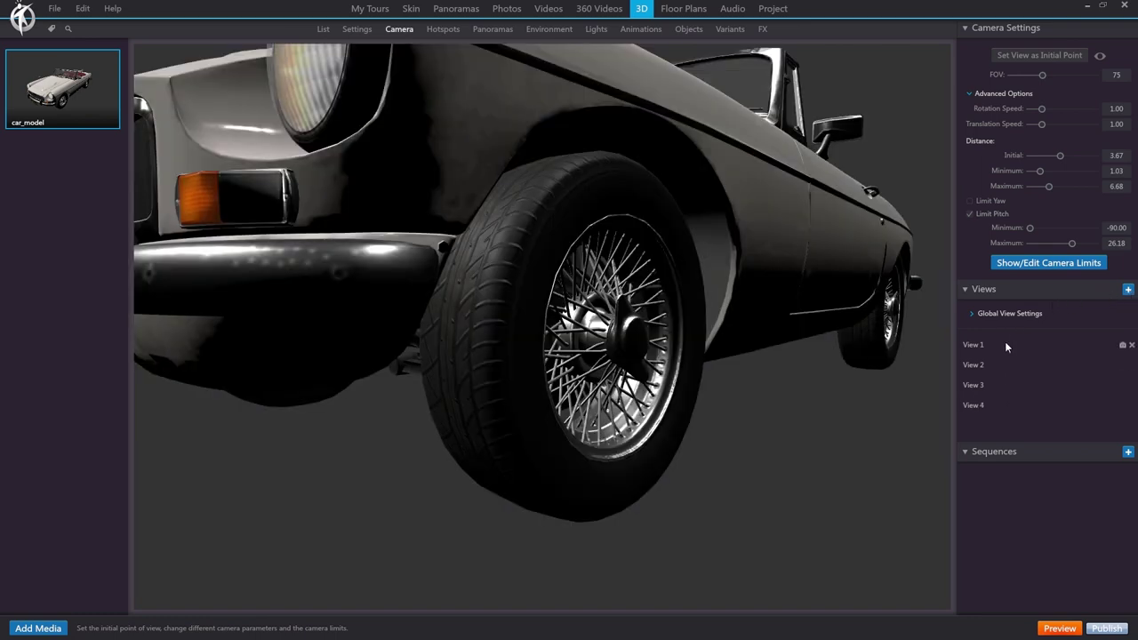
click(1005, 343)
click(1000, 400)
click(999, 385)
click(992, 363)
click(991, 345)
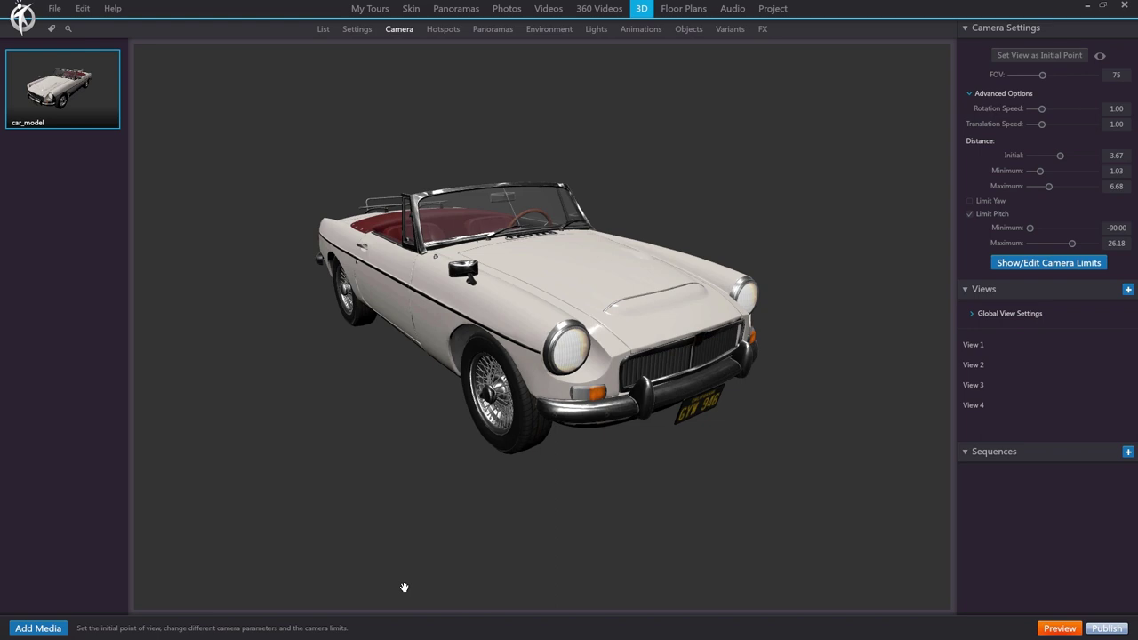
Rename the four saved views as Overview, Specifications, Interior and Wheels.
double_click(997, 347)
double_click(1000, 366)
text(Specifications)
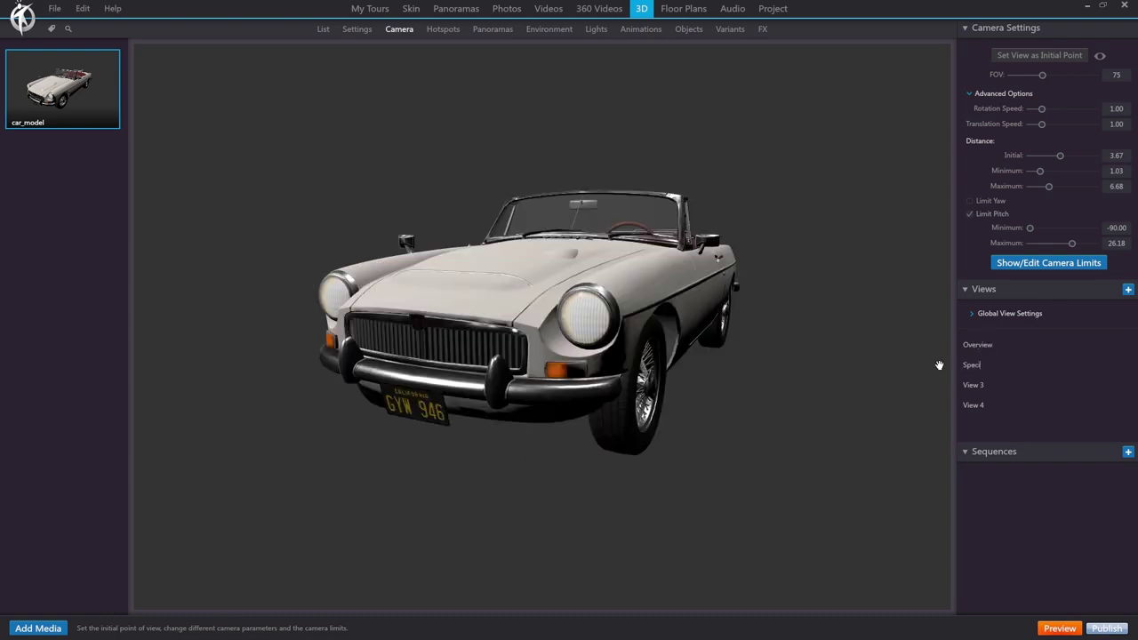
click(976, 388)
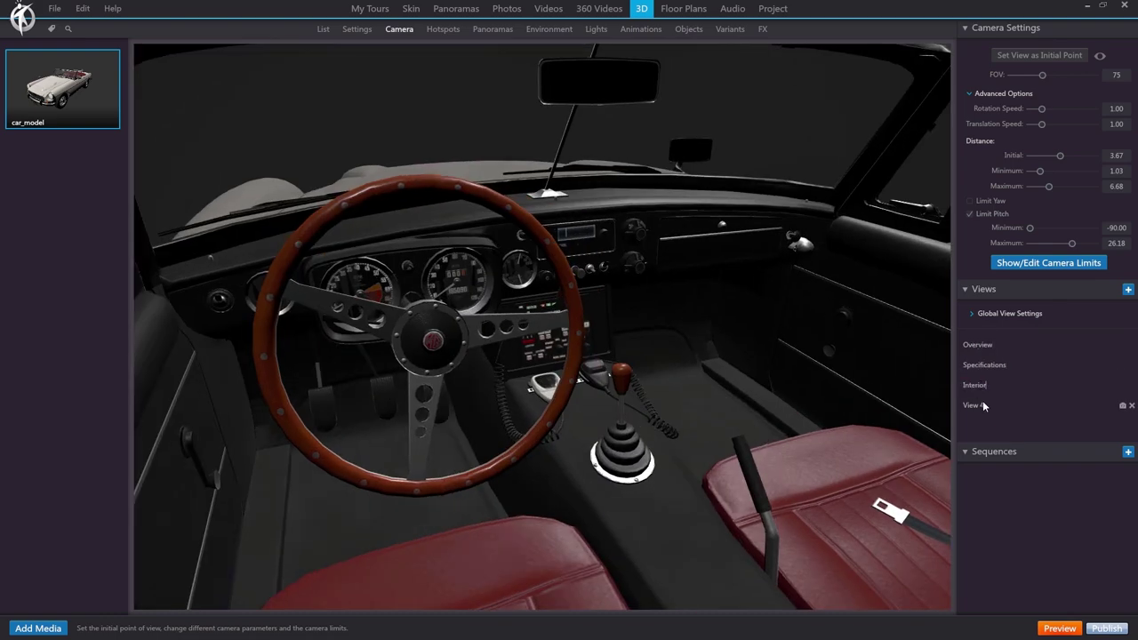
double_click(981, 403)
Update the saved Wheels view with a tighter close-up of the front wheel.
drag(703, 391, 582, 337)
scroll(582, 338, up, 5)
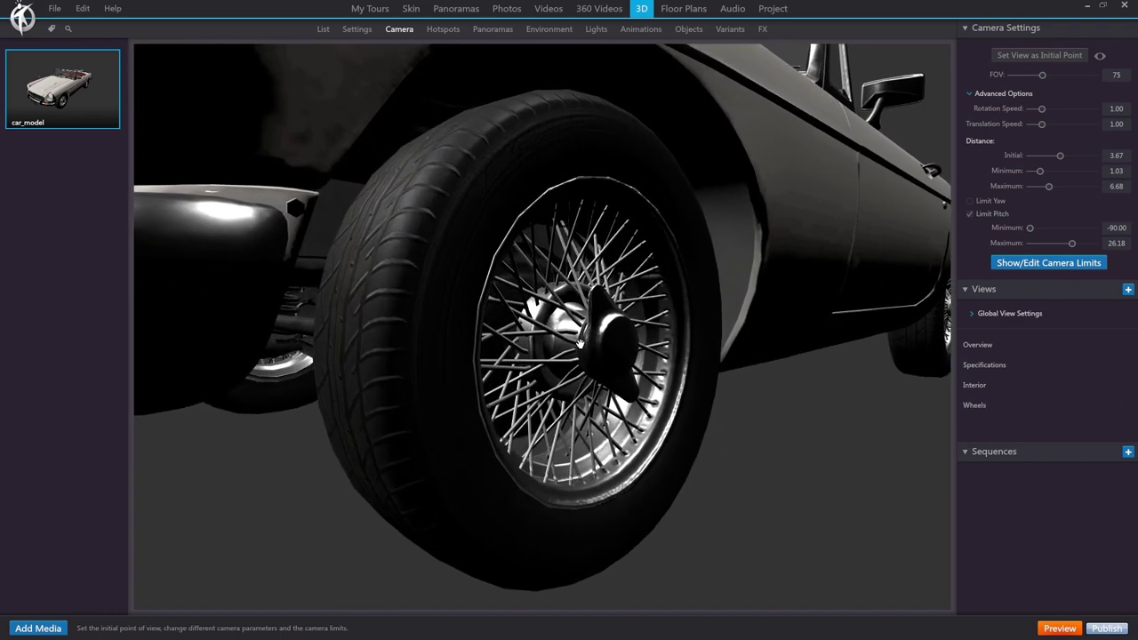
scroll(581, 340, up, 4)
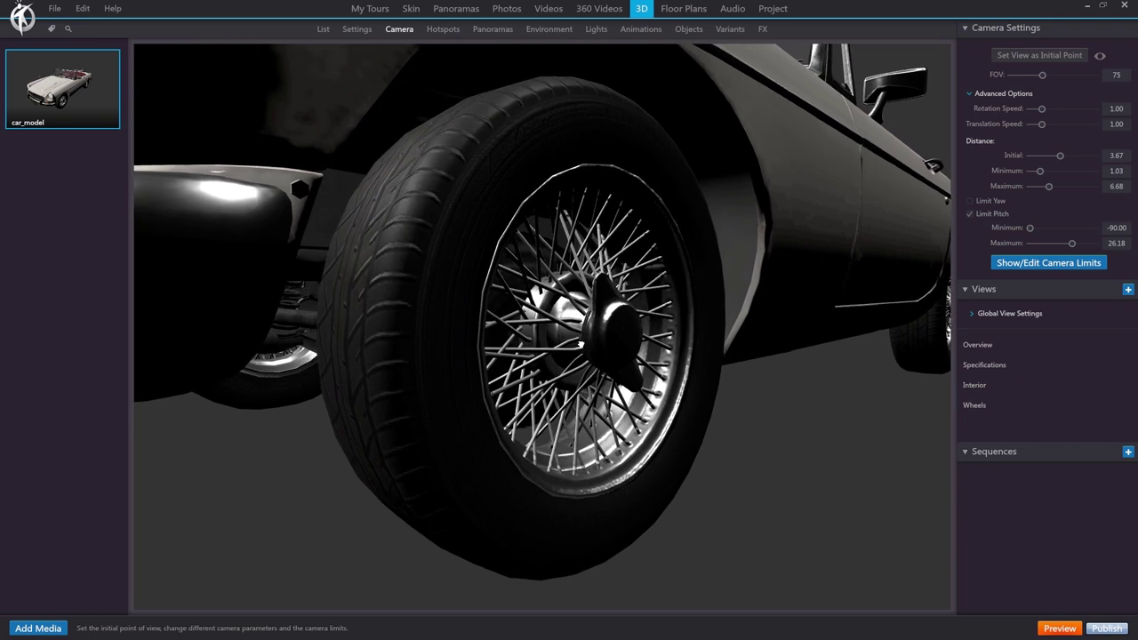
scroll(581, 342, up, 2)
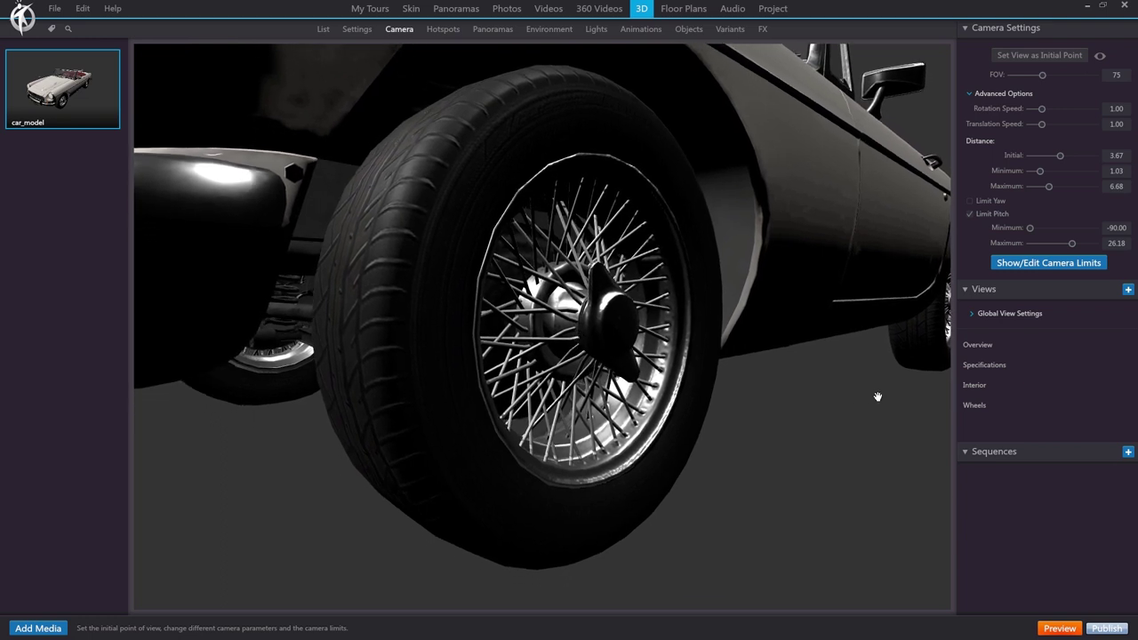
mouse_move(1123, 408)
click(1123, 407)
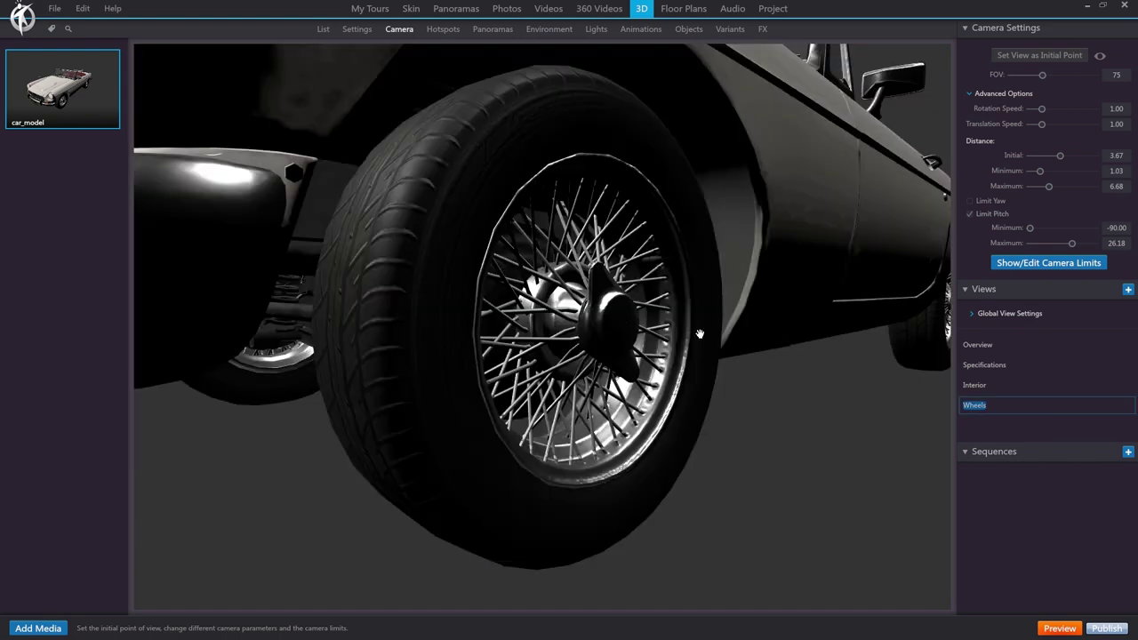
Replace the project's empty skin with an imported car skin containing view buttons and customization icons.
click(412, 11)
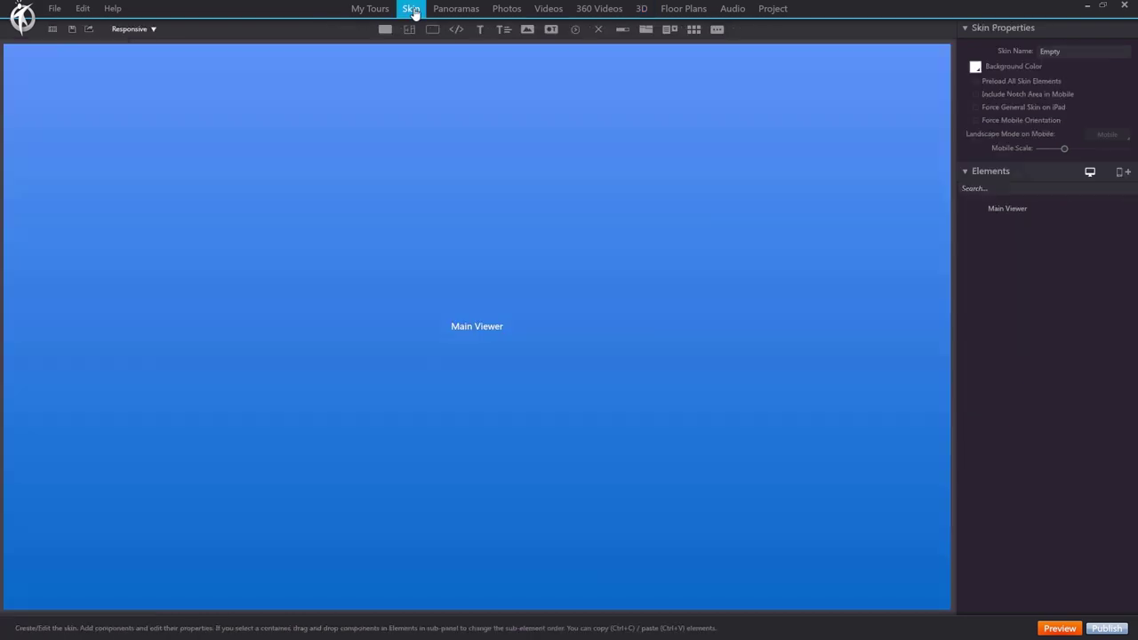
click(52, 29)
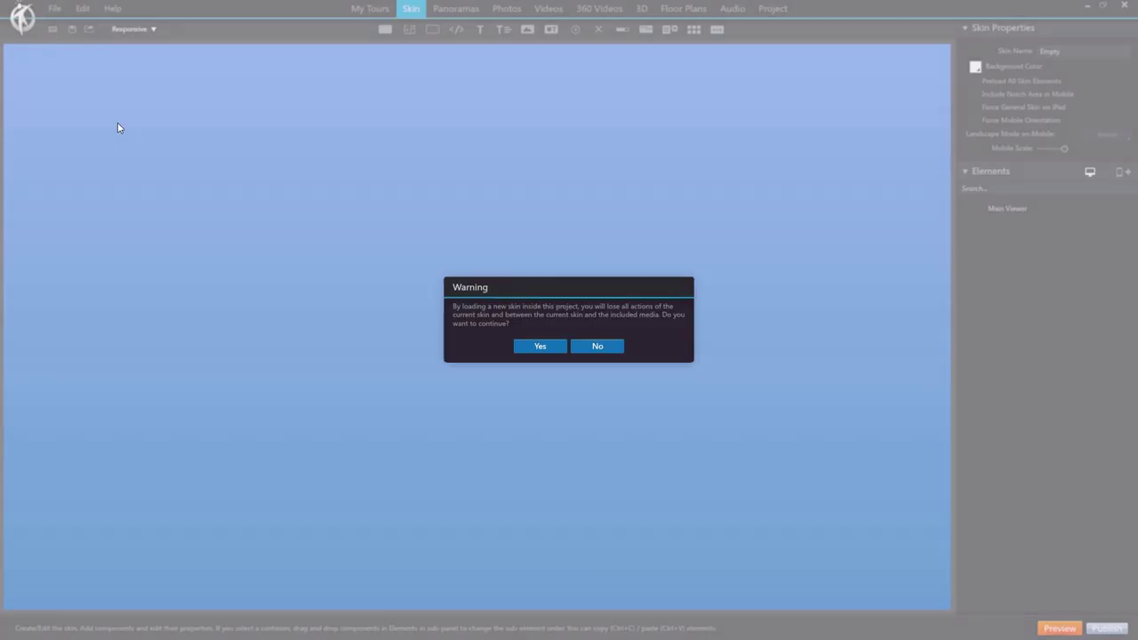
click(523, 354)
click(408, 502)
double_click(409, 249)
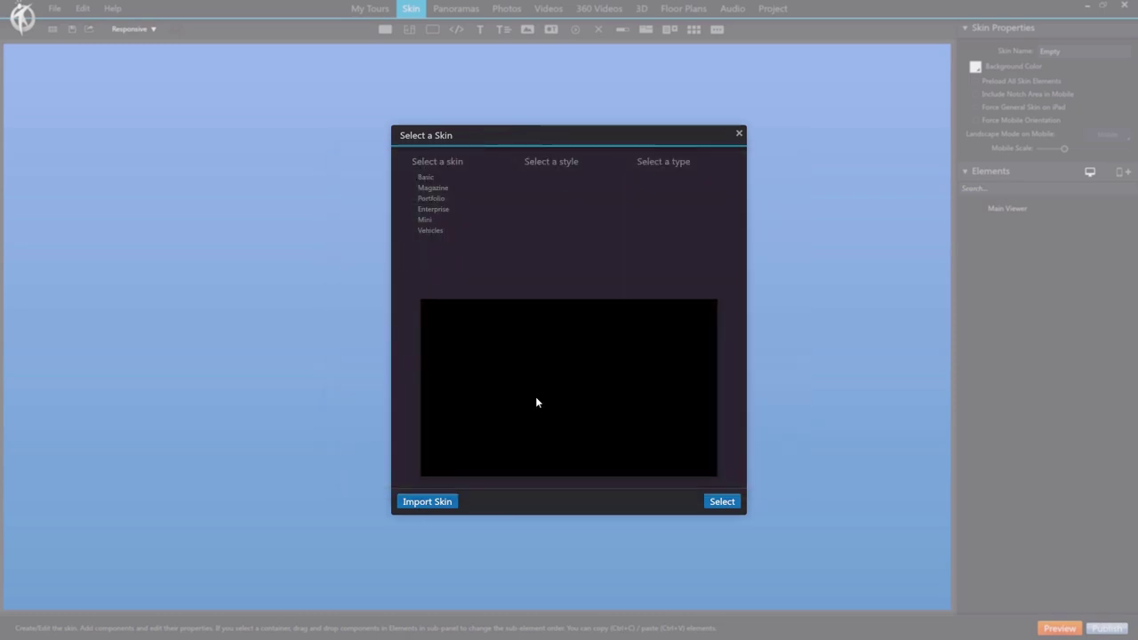
click(722, 501)
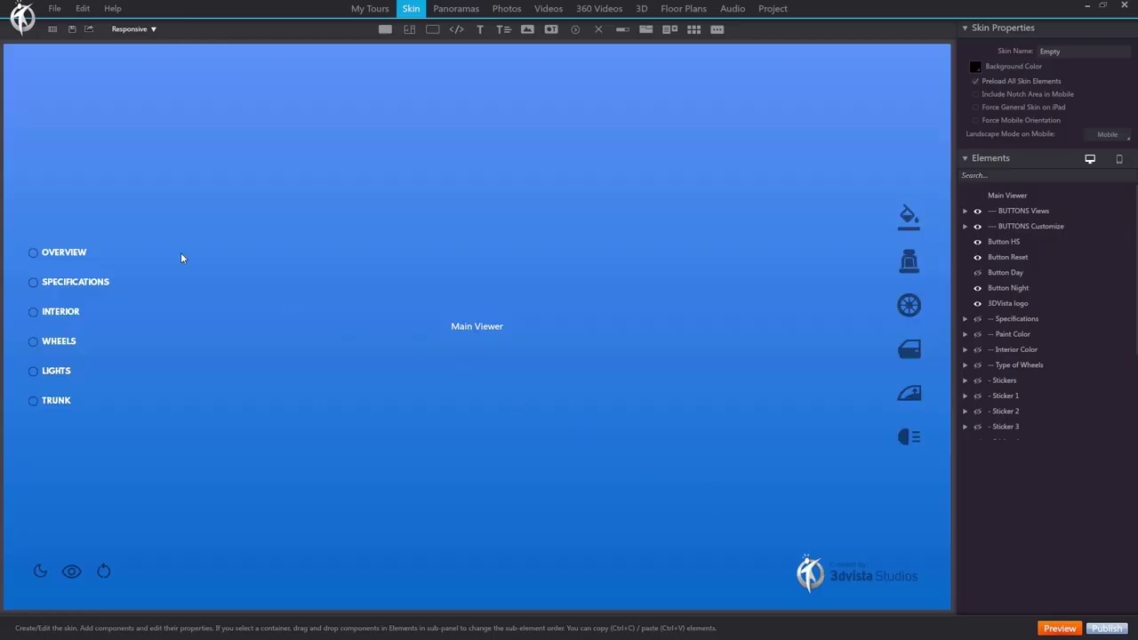
Add an action to the Overview button in the skin that opens the car_model 3D model.
click(74, 257)
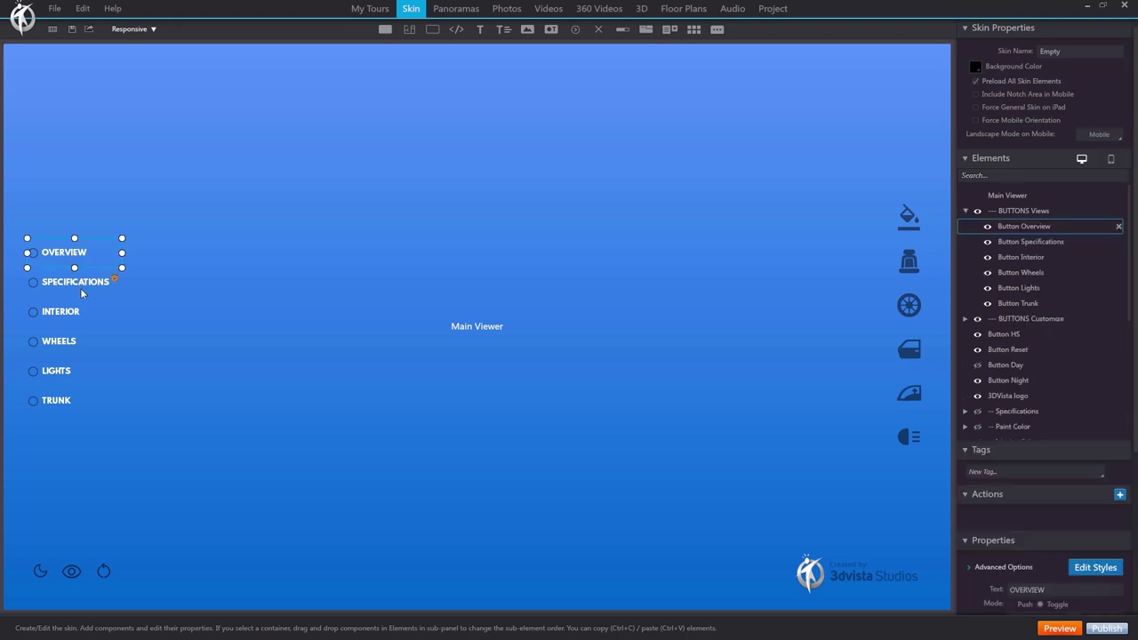
click(81, 284)
click(71, 257)
click(78, 283)
click(76, 254)
click(1120, 495)
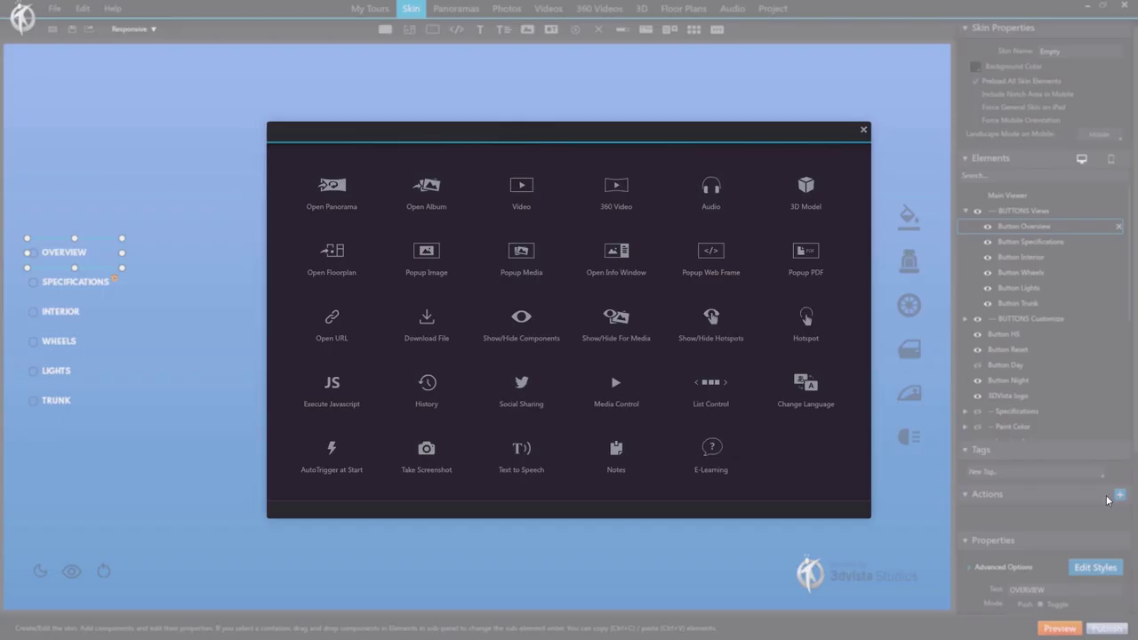
click(806, 188)
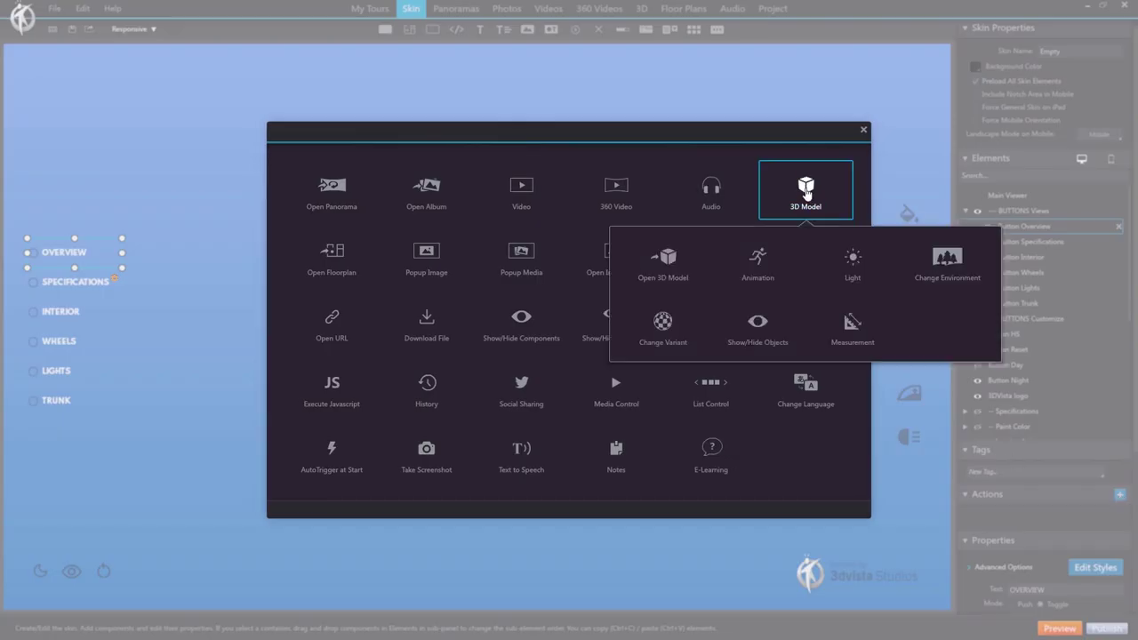
click(671, 270)
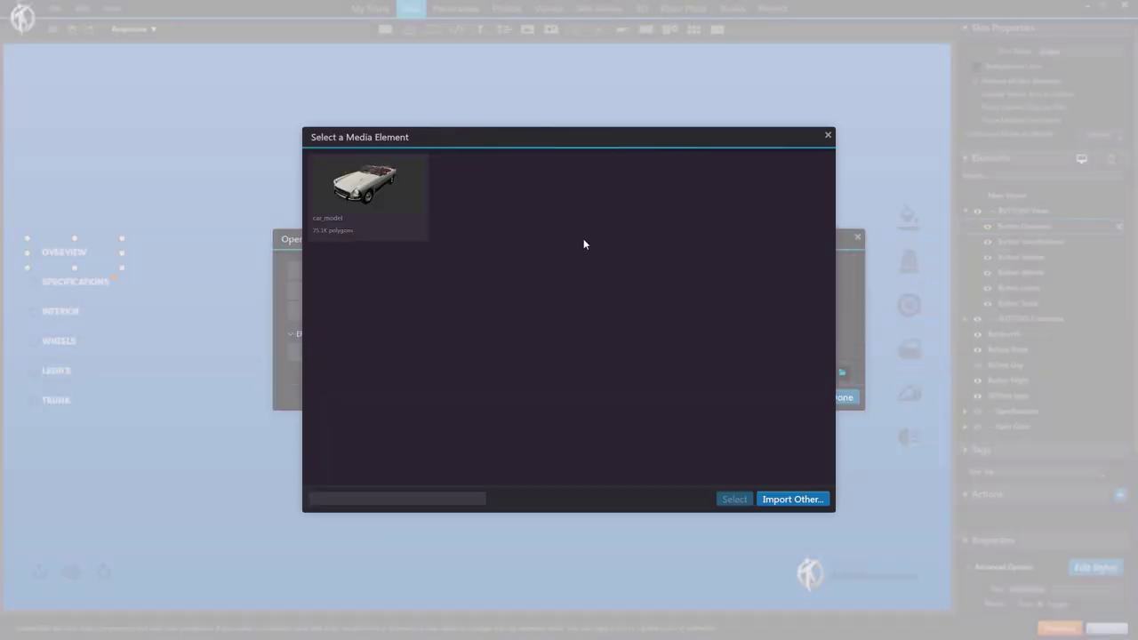
click(389, 200)
double_click(389, 199)
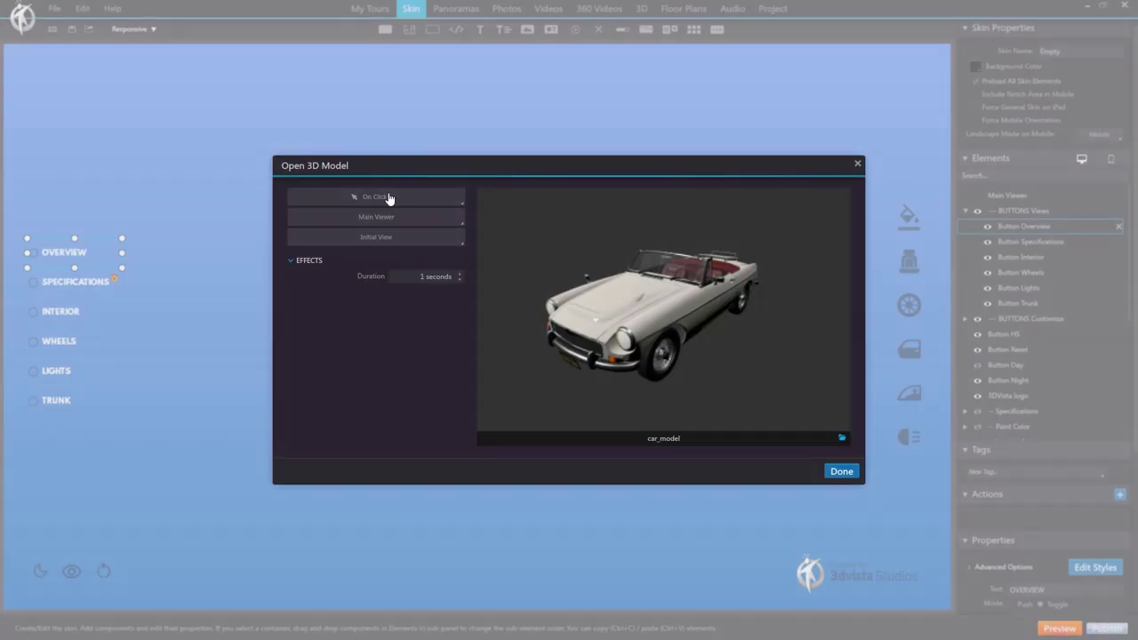
Set the Overview button's Open 3D Model action to Show View with the saved Overview view.
click(378, 240)
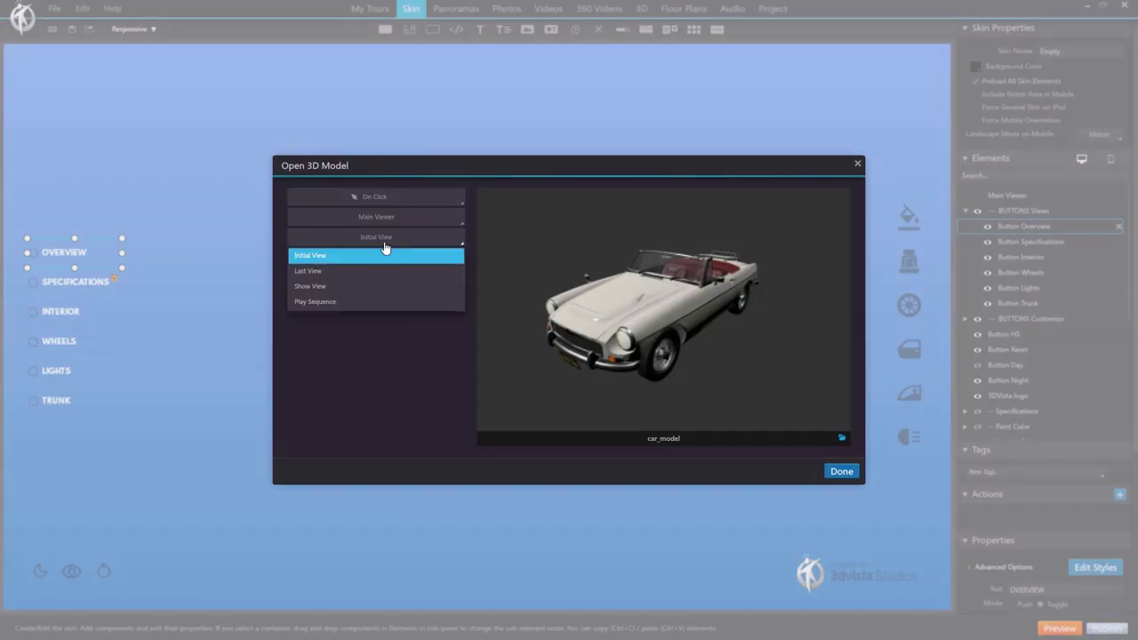
click(336, 287)
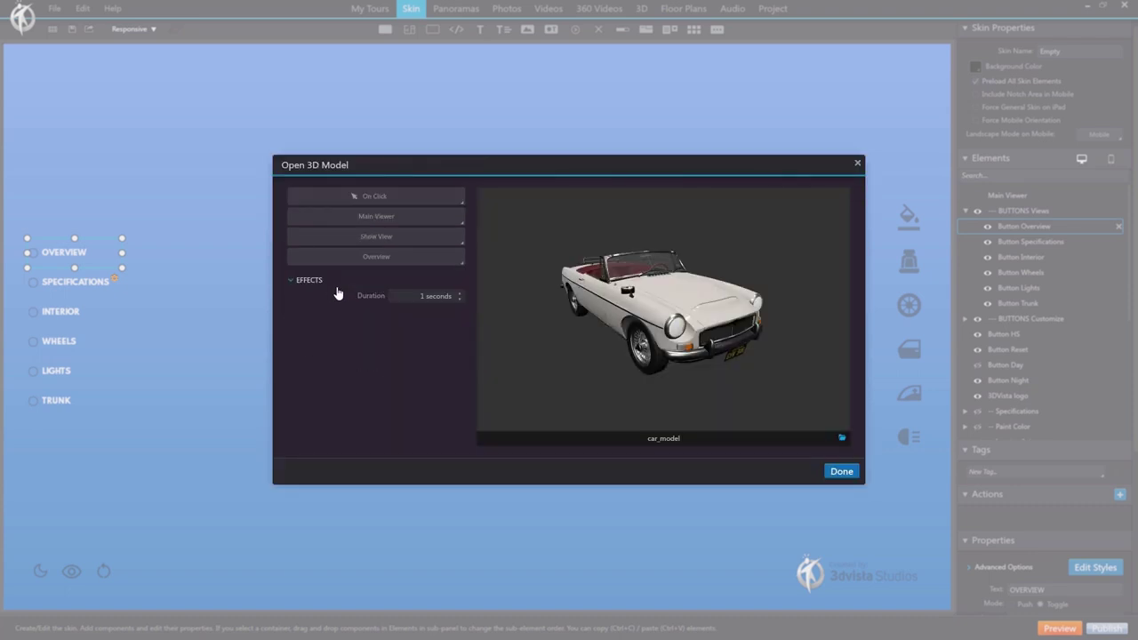
click(400, 265)
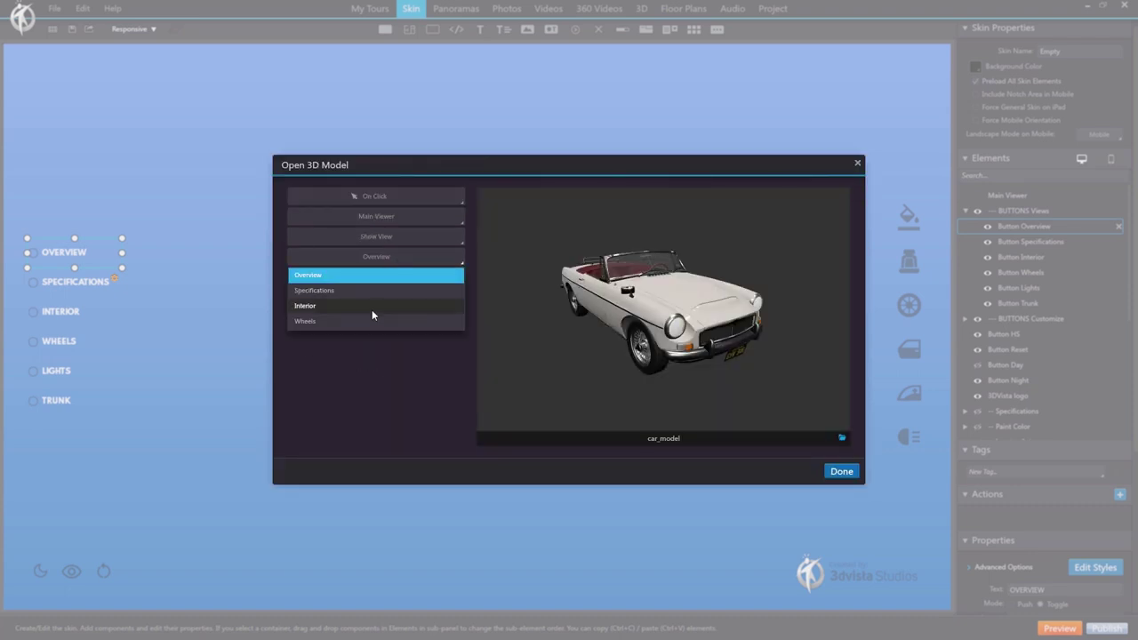
click(326, 276)
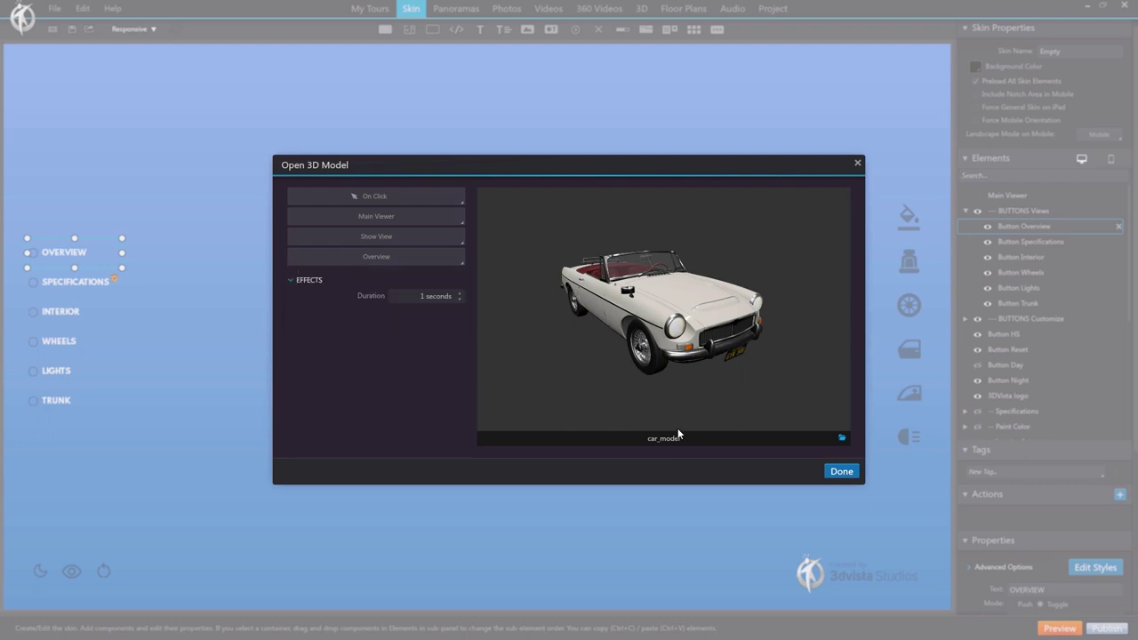
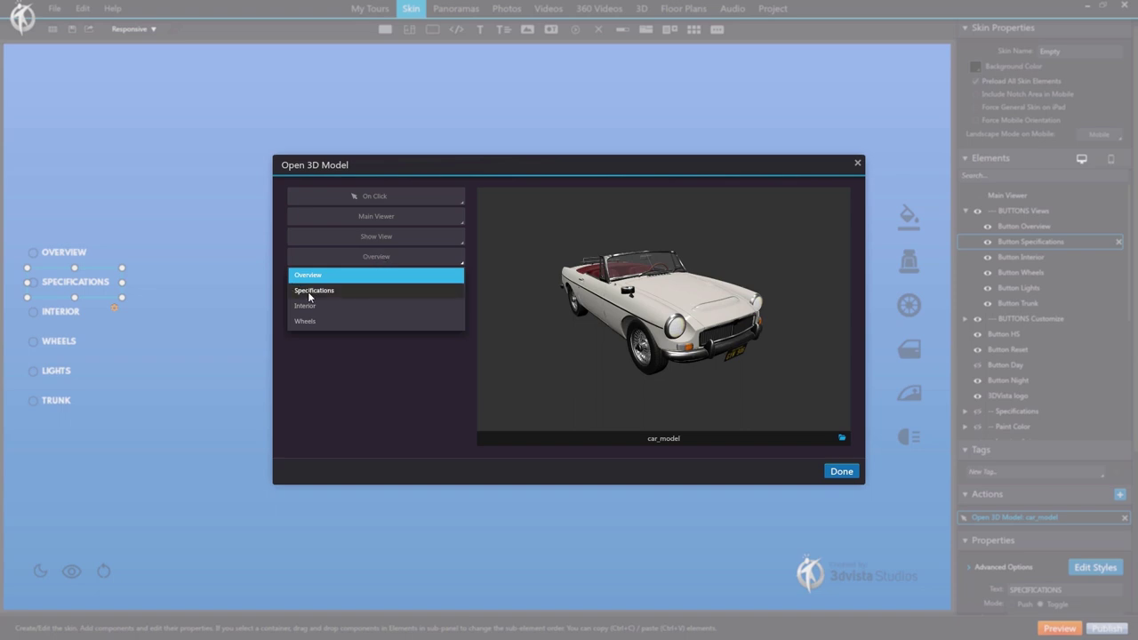
Set the Specifications button's action to the Specifications view, and paste the copied action onto the Interior button with the Interior view.
click(309, 291)
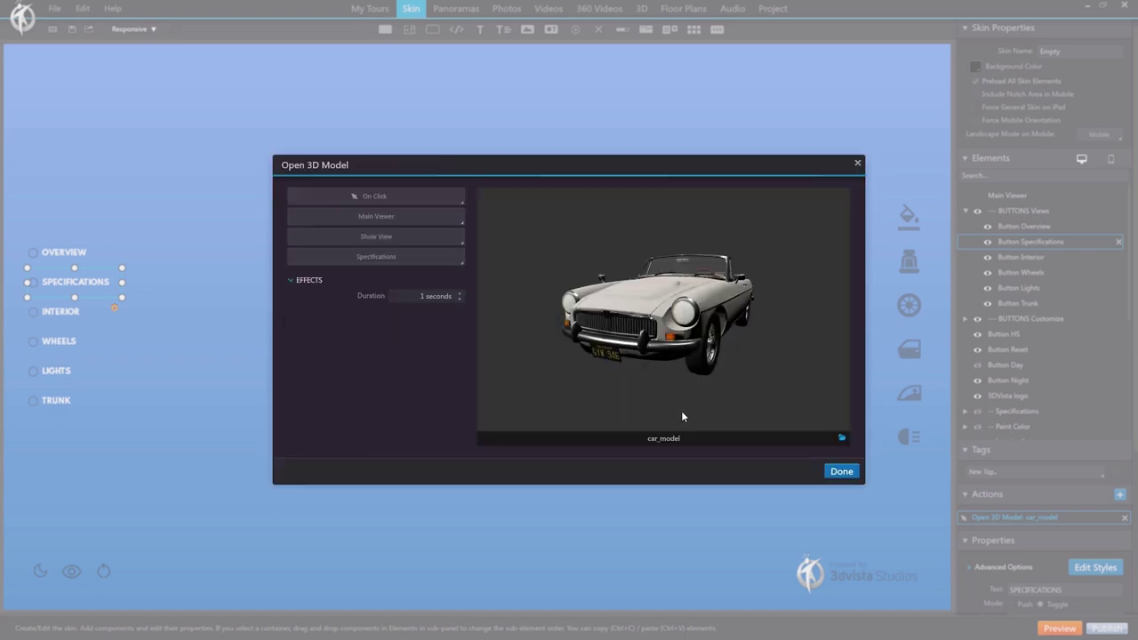
click(842, 472)
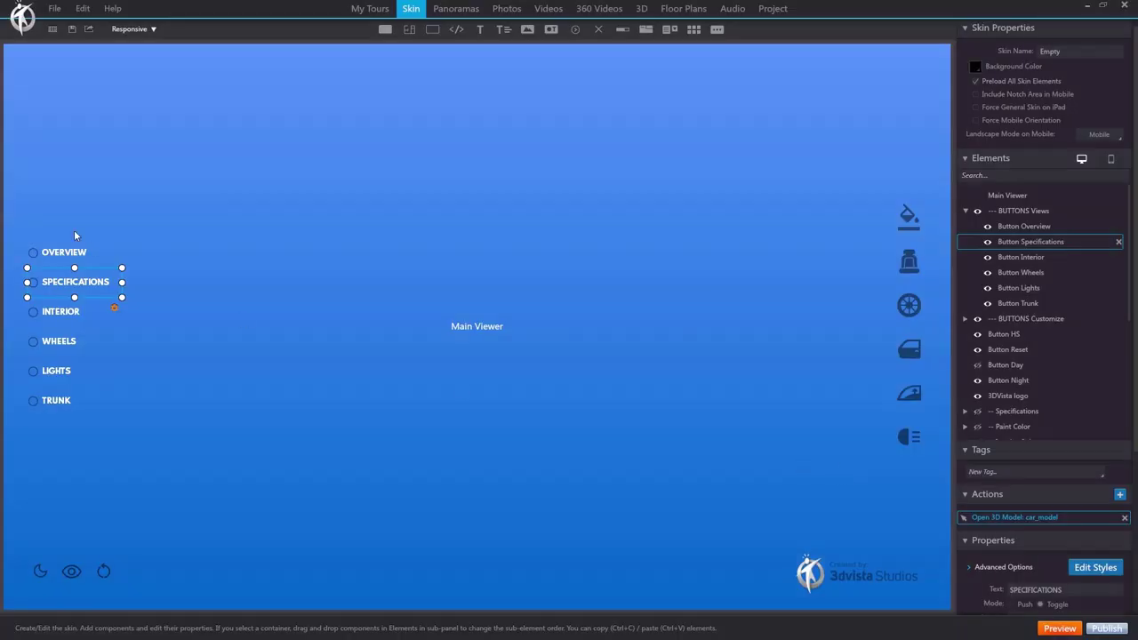
click(62, 311)
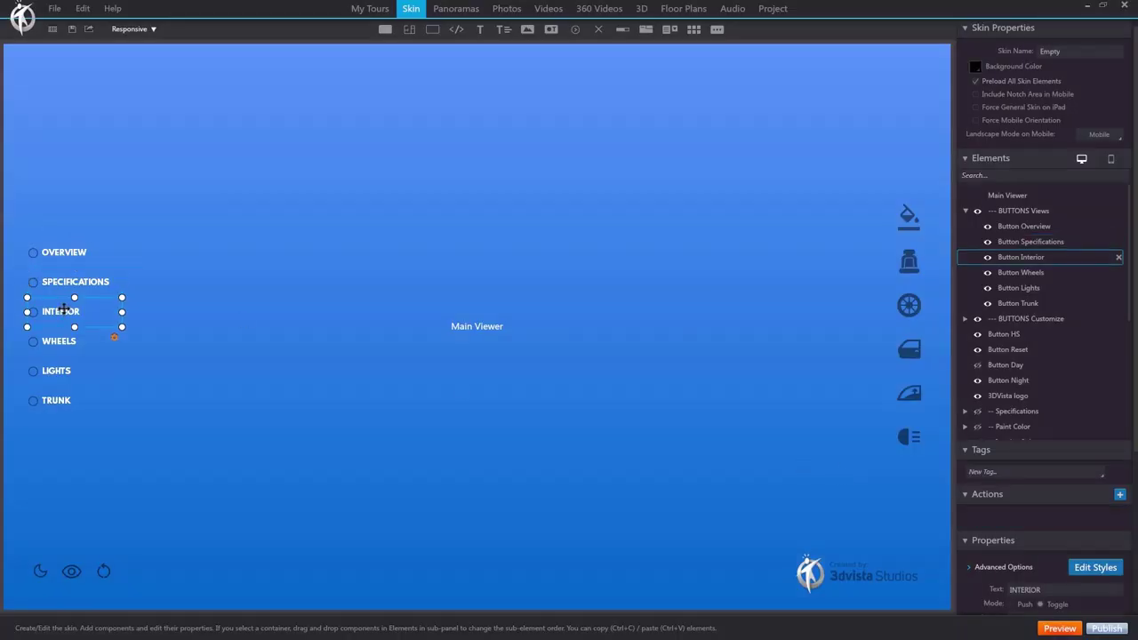
key(ctrl+v)
double_click(974, 517)
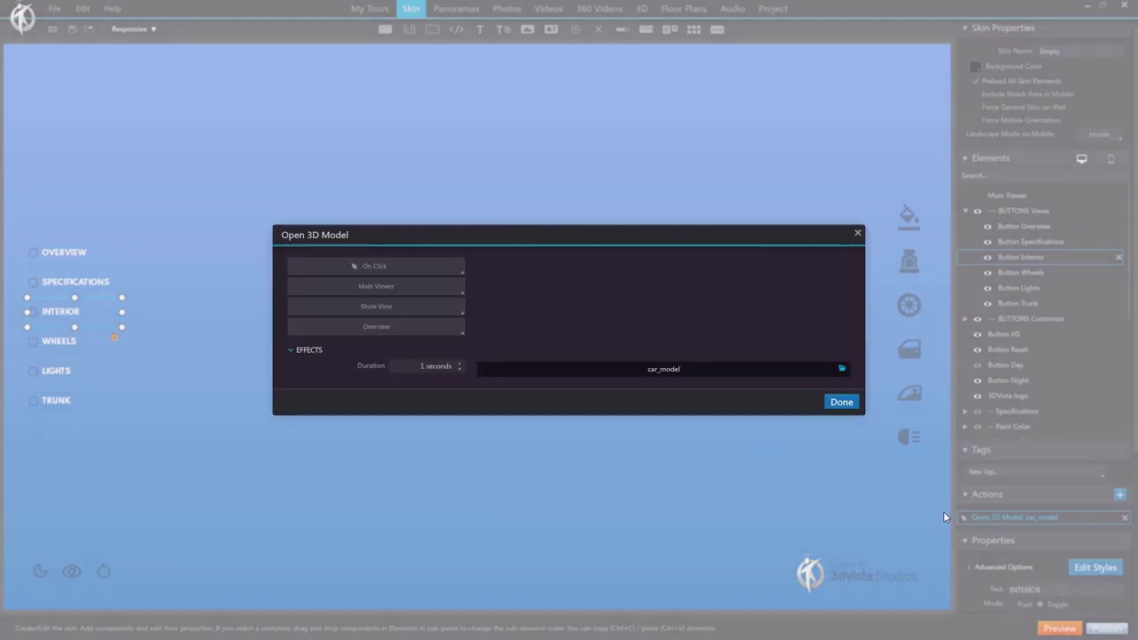
click(374, 257)
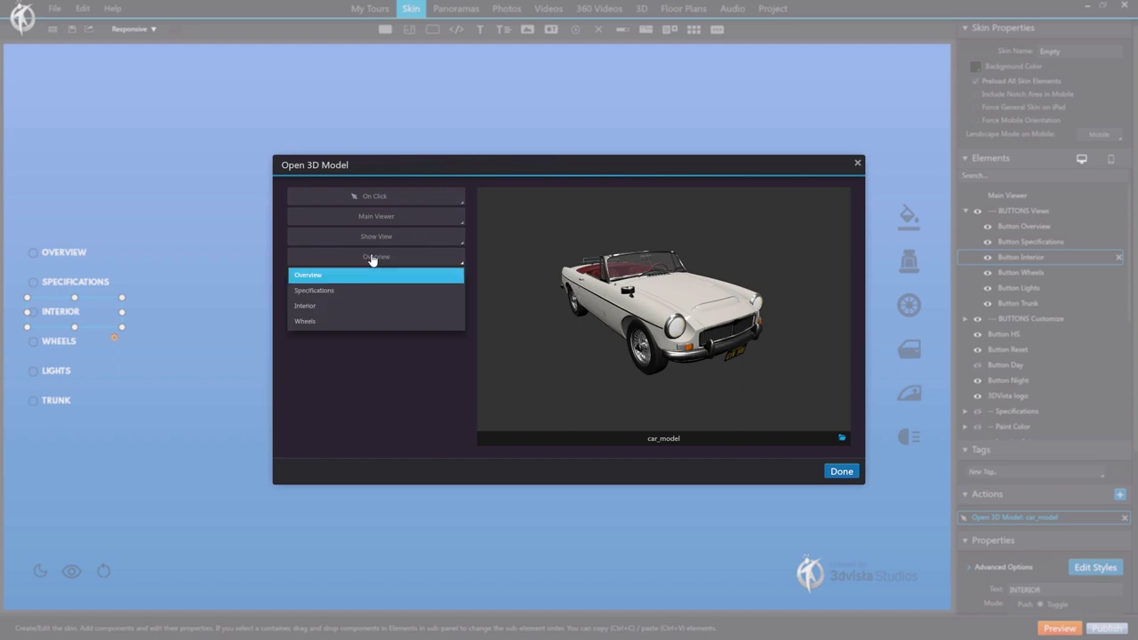
click(305, 306)
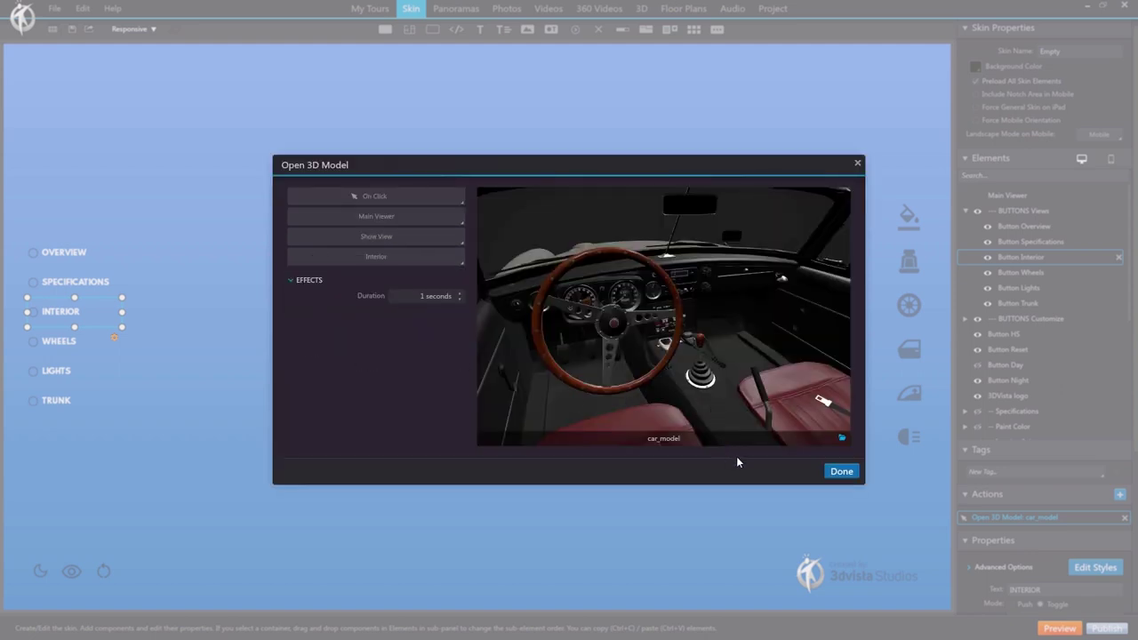
click(842, 471)
Give the Wheels button the copied Open 3D Model action and set it to show the Wheels view.
click(52, 342)
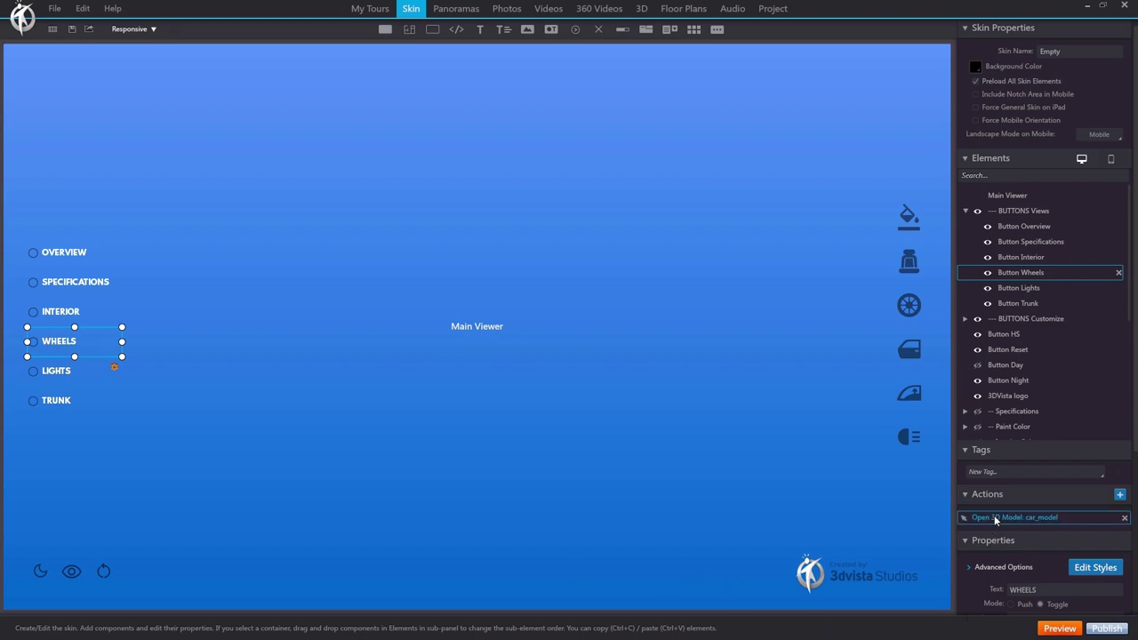
double_click(1005, 518)
click(364, 258)
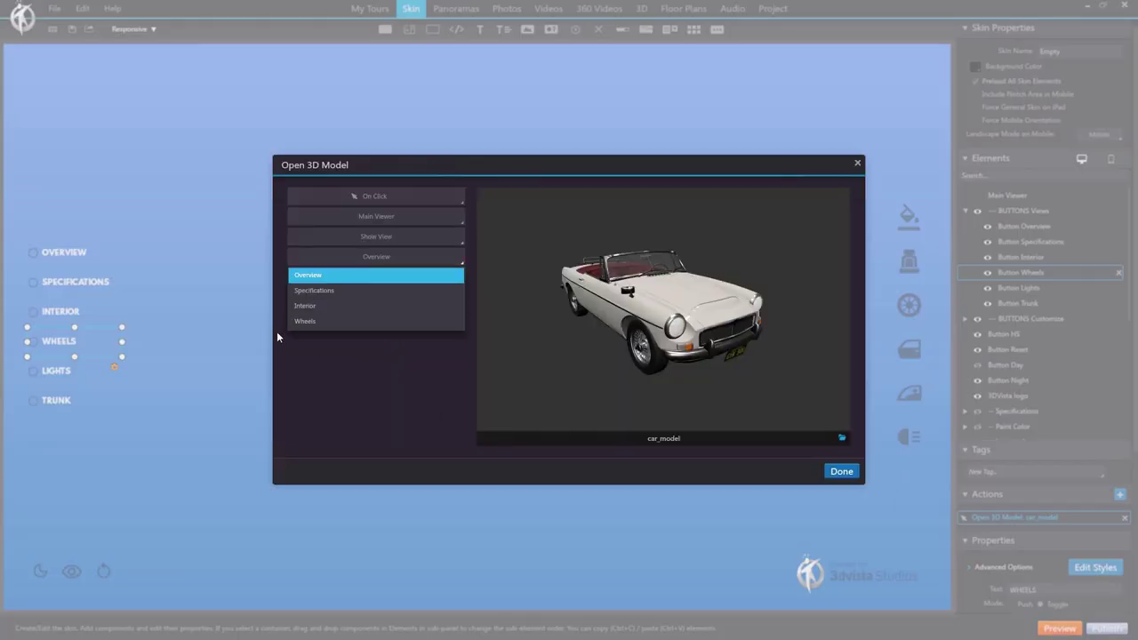
click(318, 321)
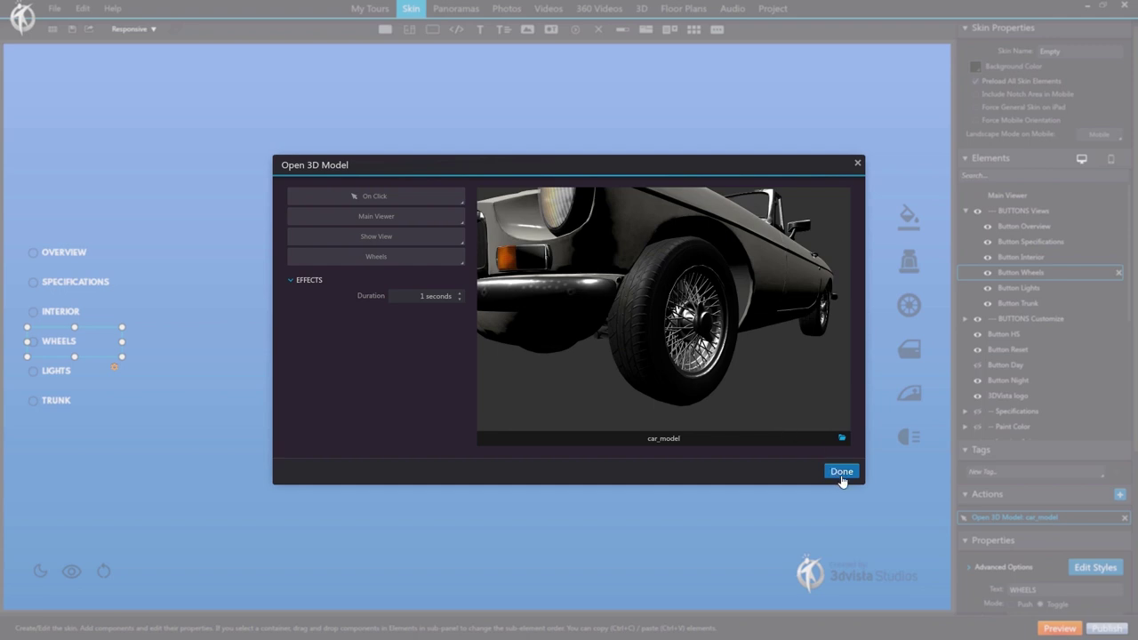
click(842, 473)
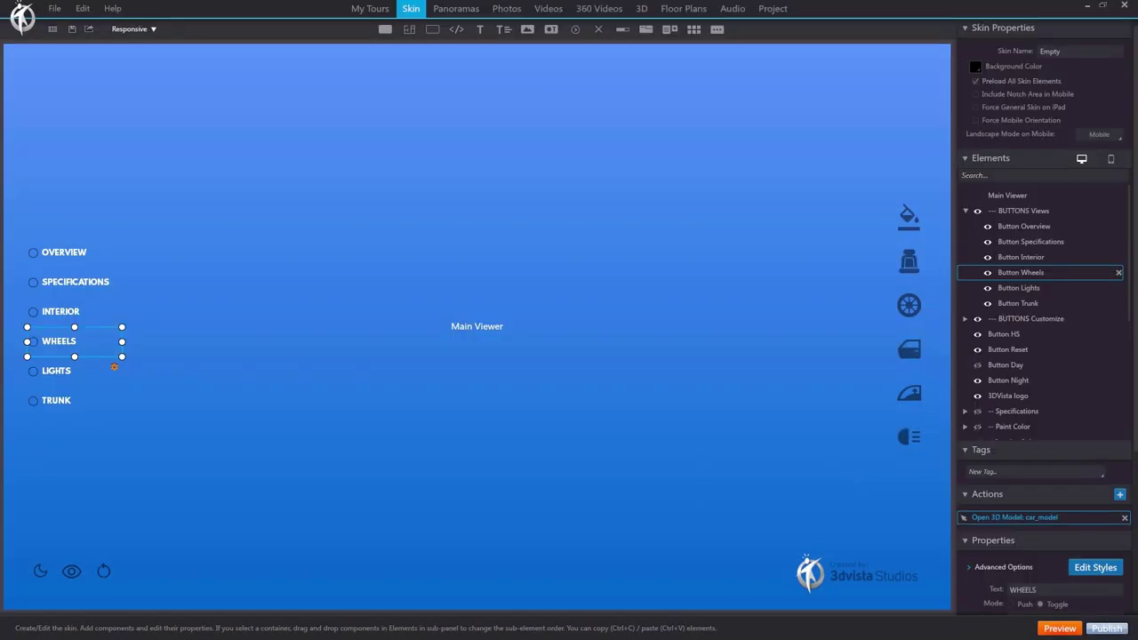
Preview the tour in the browser and test the Overview, Specifications, Interior and Wheels buttons.
click(1058, 628)
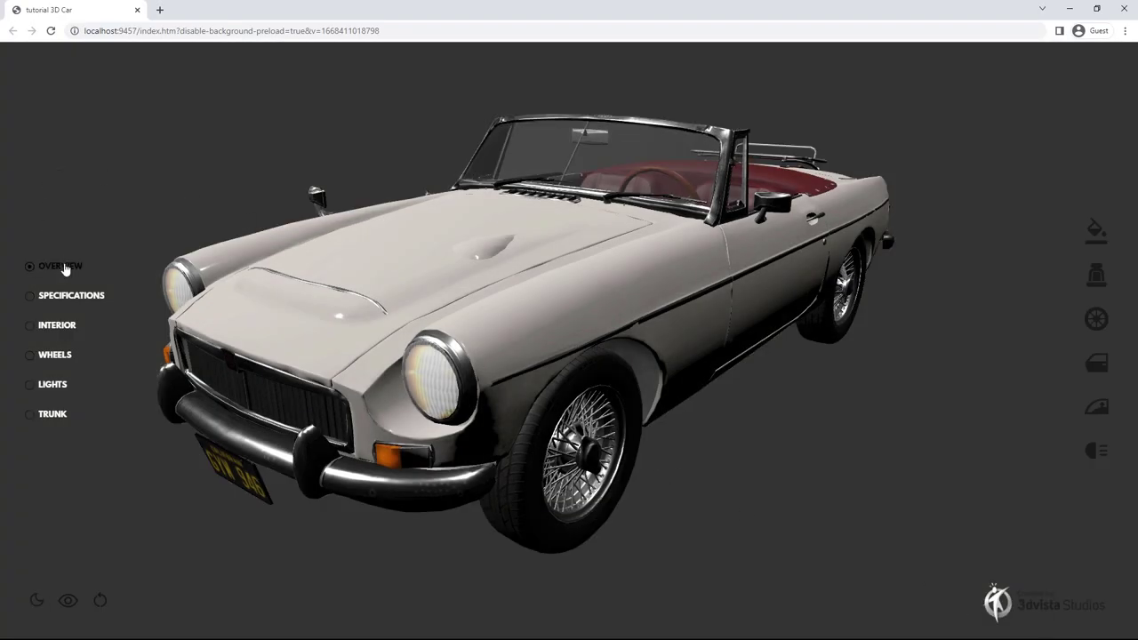
click(62, 266)
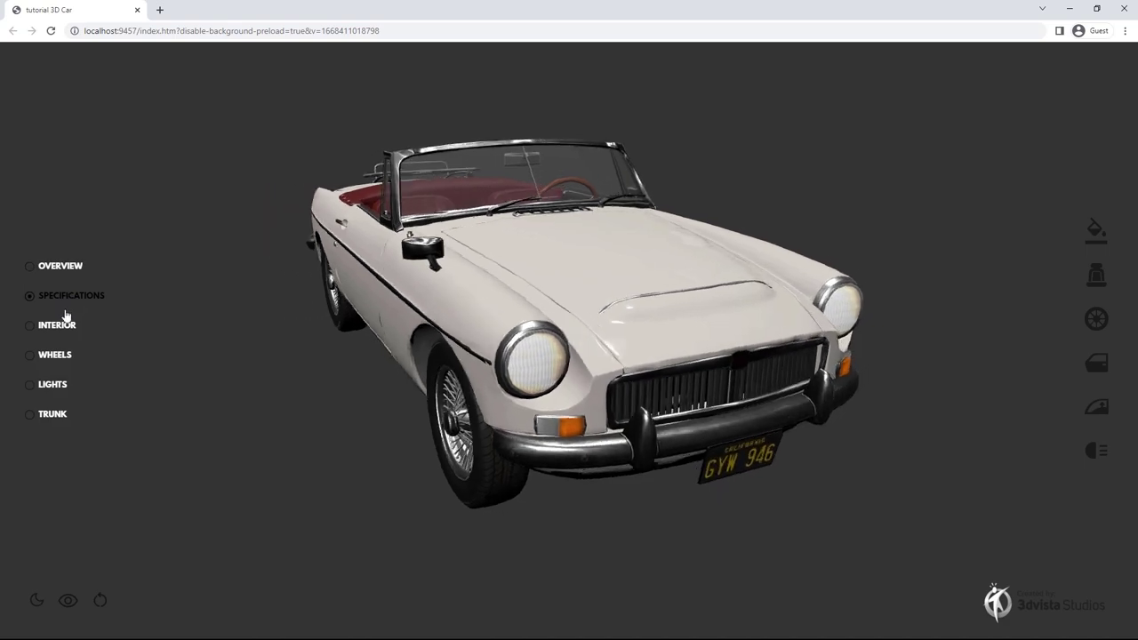
click(60, 325)
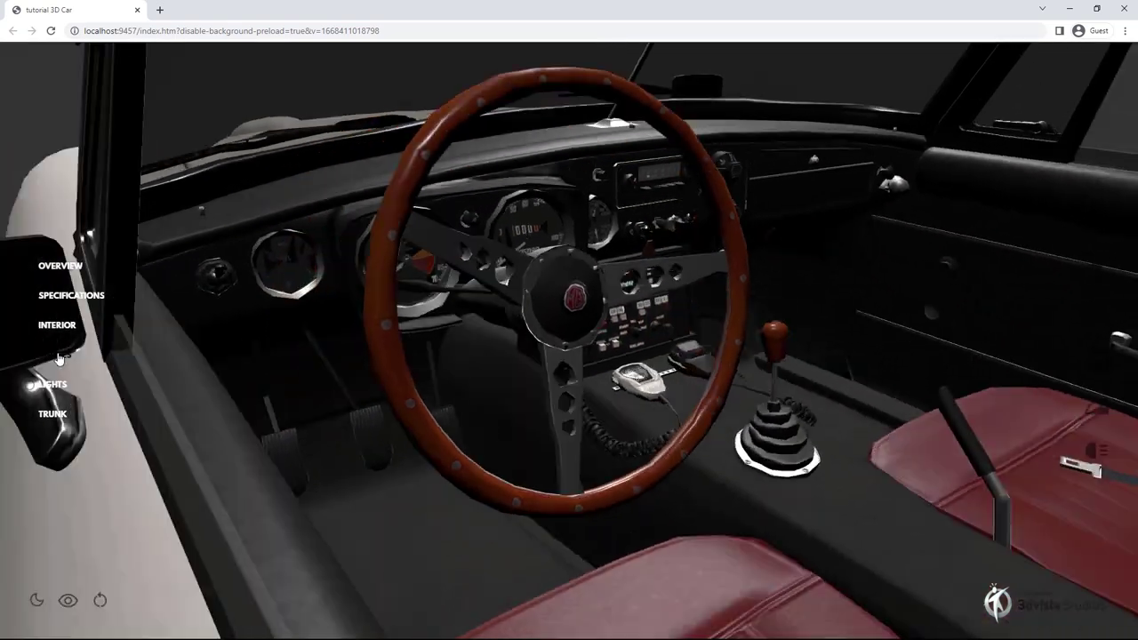
click(55, 356)
click(55, 297)
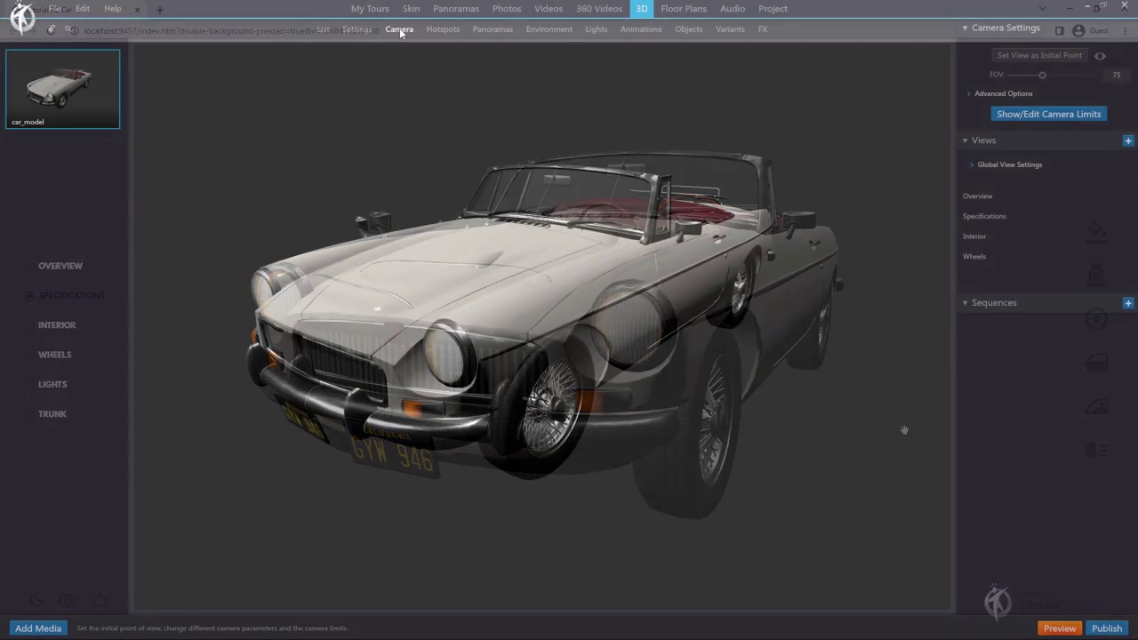
Examine the duration and inertia options in the 3D model's global view settings.
click(1005, 165)
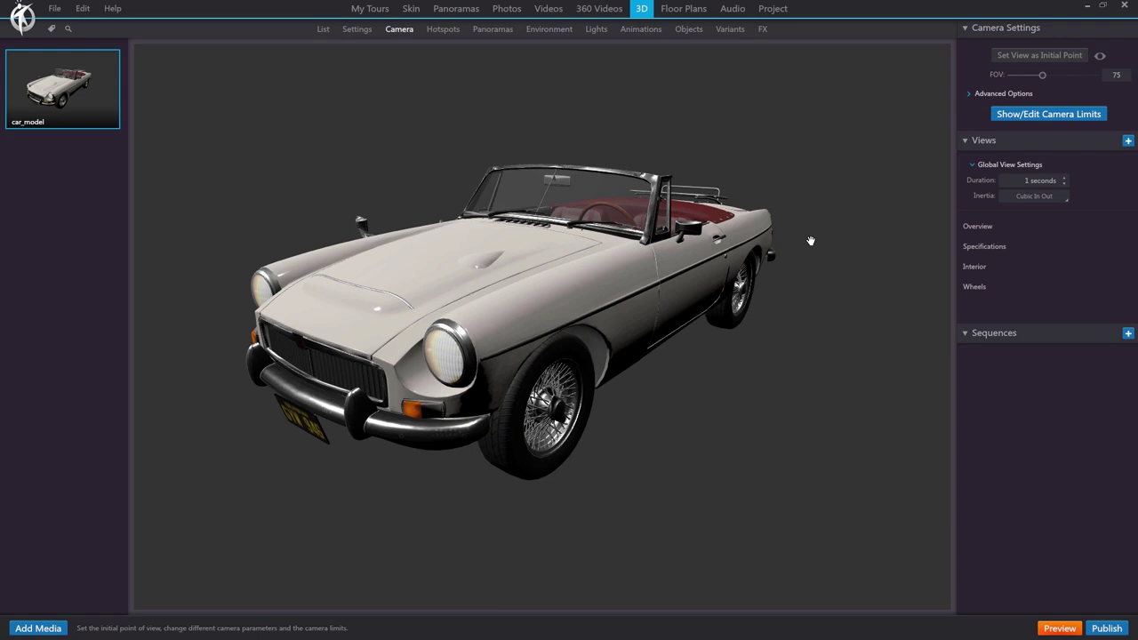
mouse_move(1100, 244)
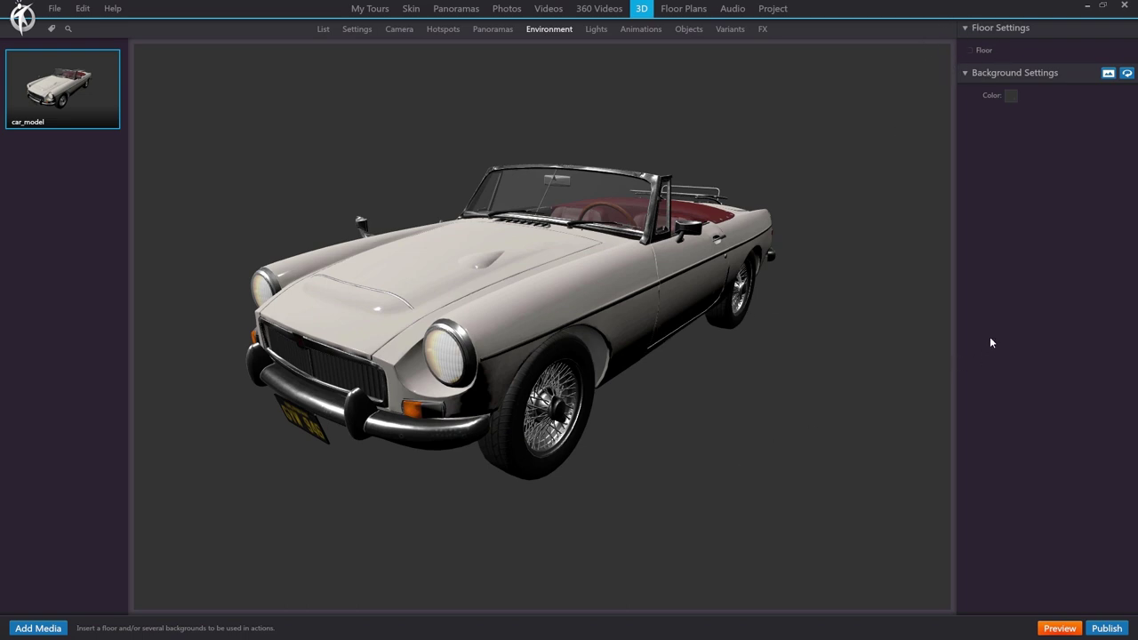
Enable a floor in the car's environment with a height of -0.58 and a size of 3.23.
click(970, 50)
scroll(750, 358, down, 3)
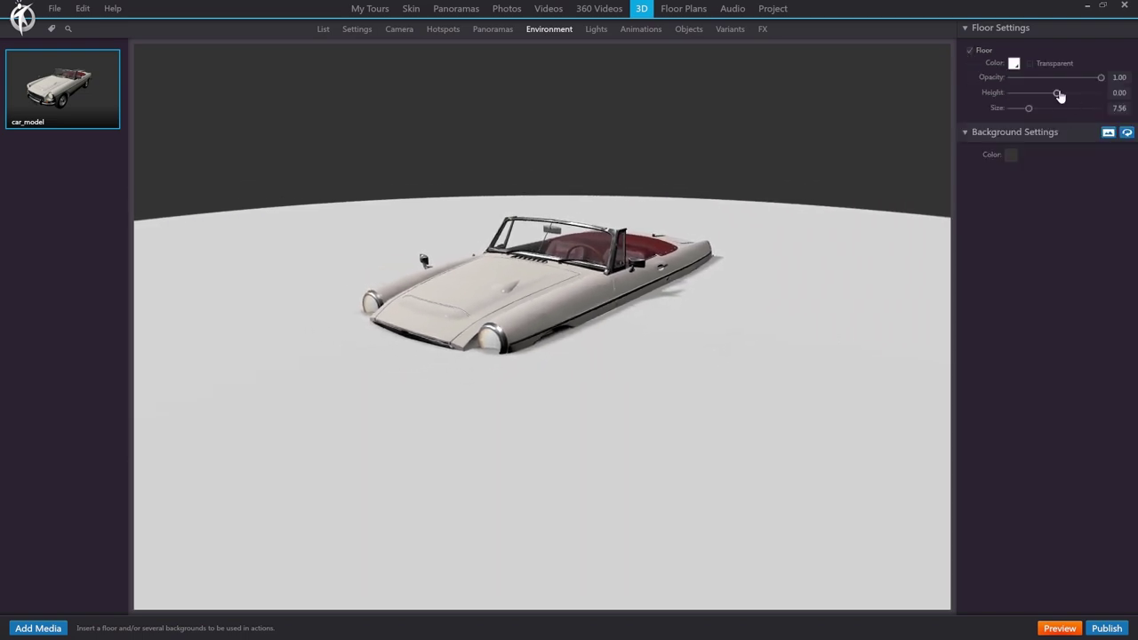
drag(1057, 94, 1034, 96)
drag(683, 341, 640, 343)
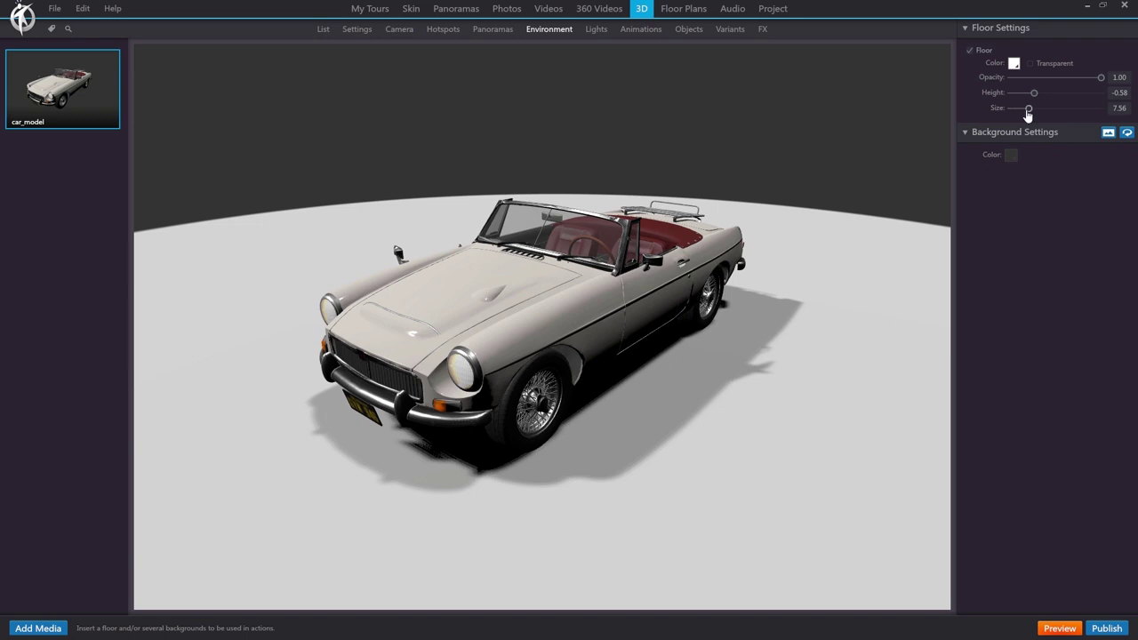
drag(1029, 109, 1018, 113)
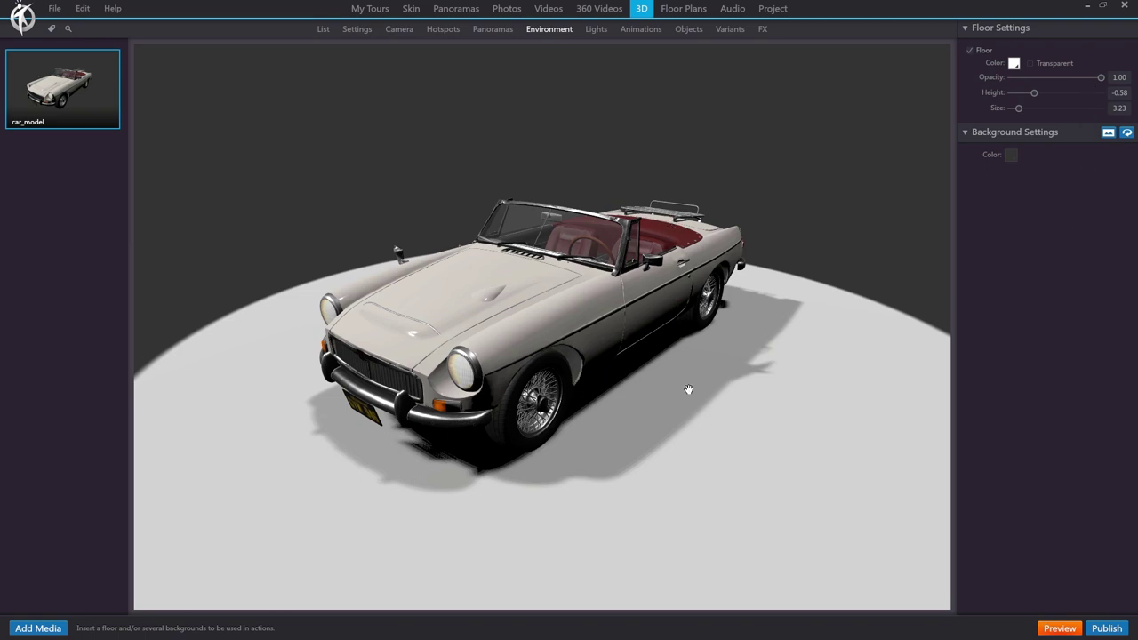
drag(689, 390, 561, 323)
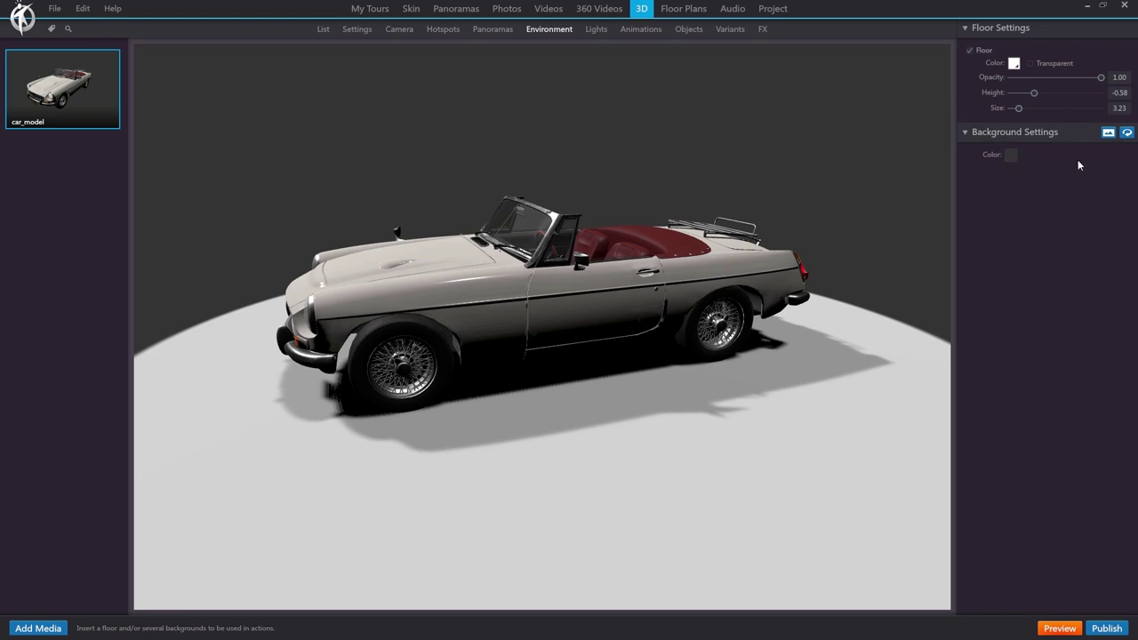
Set the environment's background color to white and import the six background images from background_1_overview.jpg to background_6_trunk.jpg.
click(1011, 155)
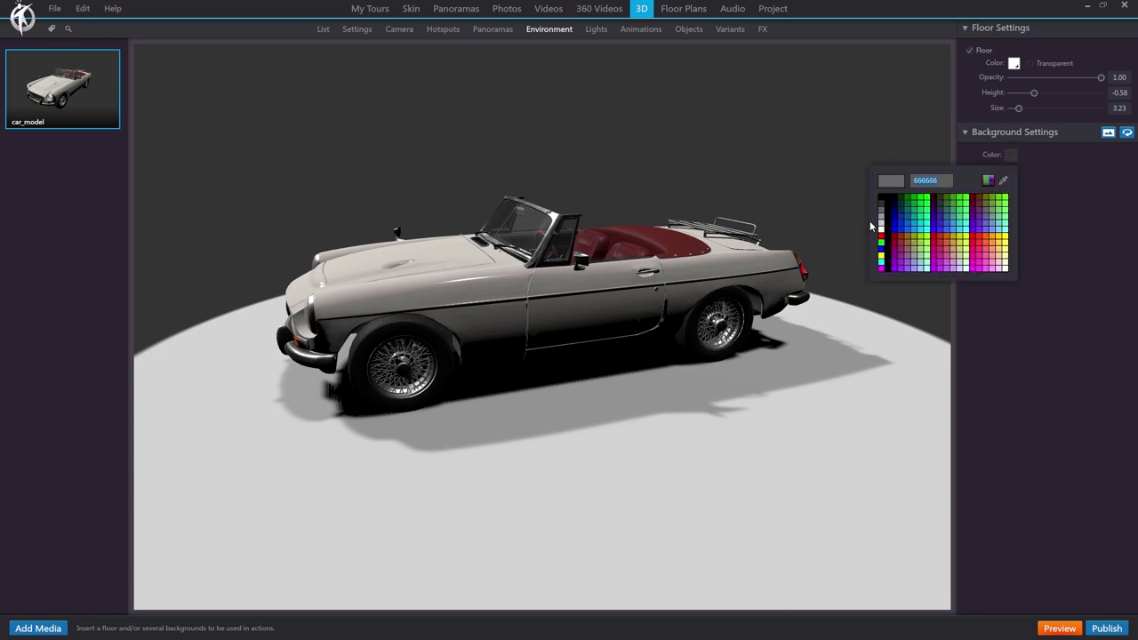
click(881, 228)
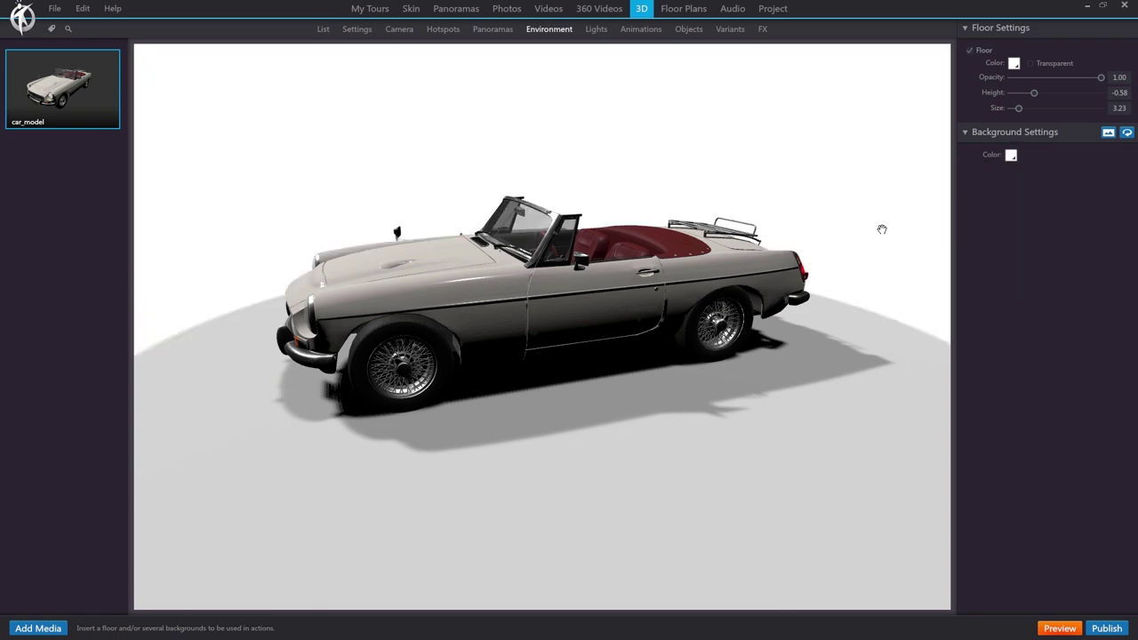
click(1109, 134)
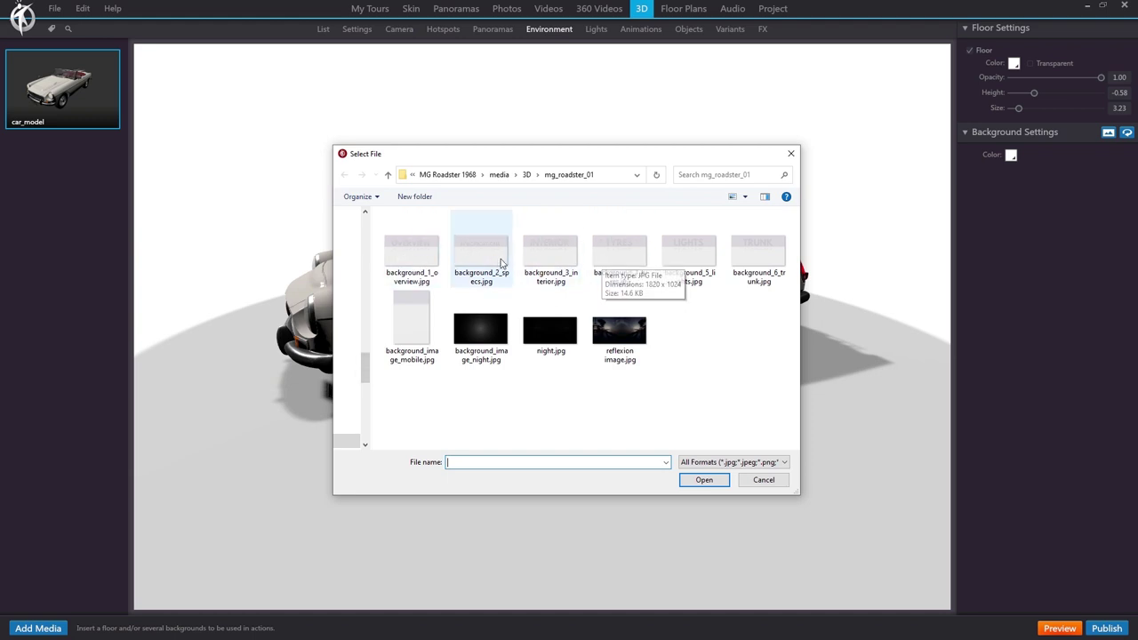
click(396, 258)
shift+click(735, 261)
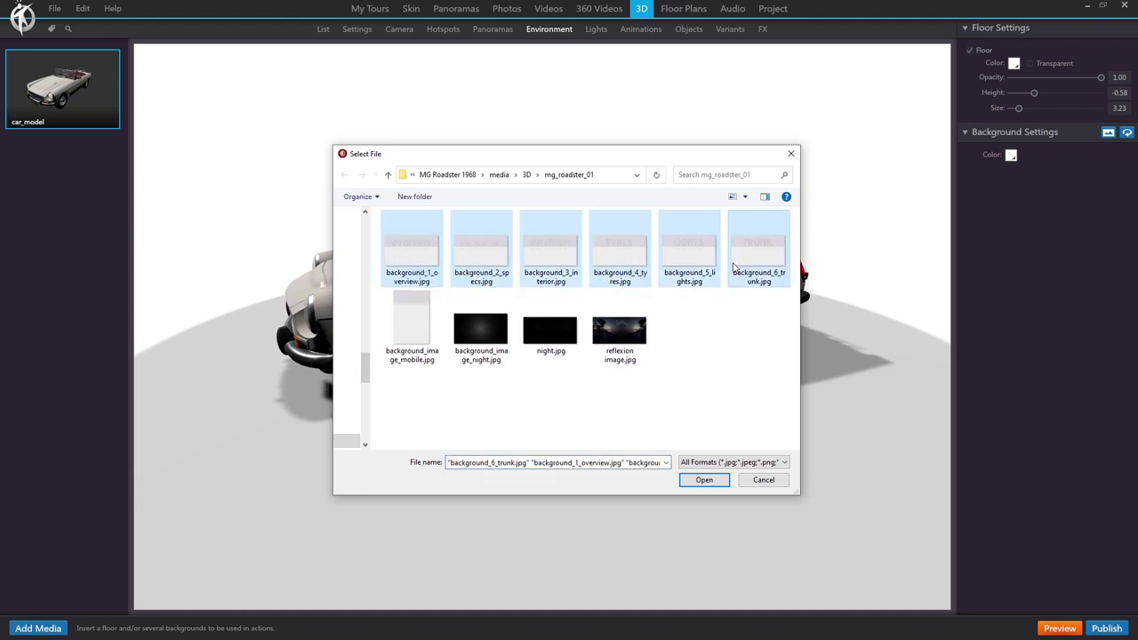
click(704, 480)
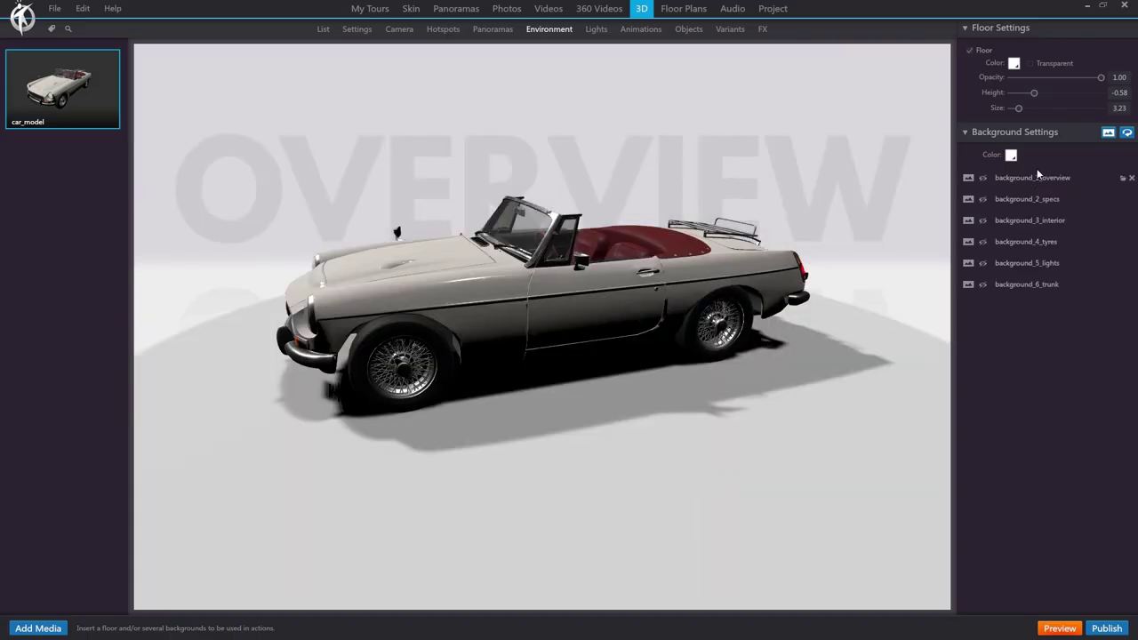
Preview the specs, interior, tyres and lights backgrounds behind the car and re-enable background_1_overview.
click(982, 200)
click(983, 220)
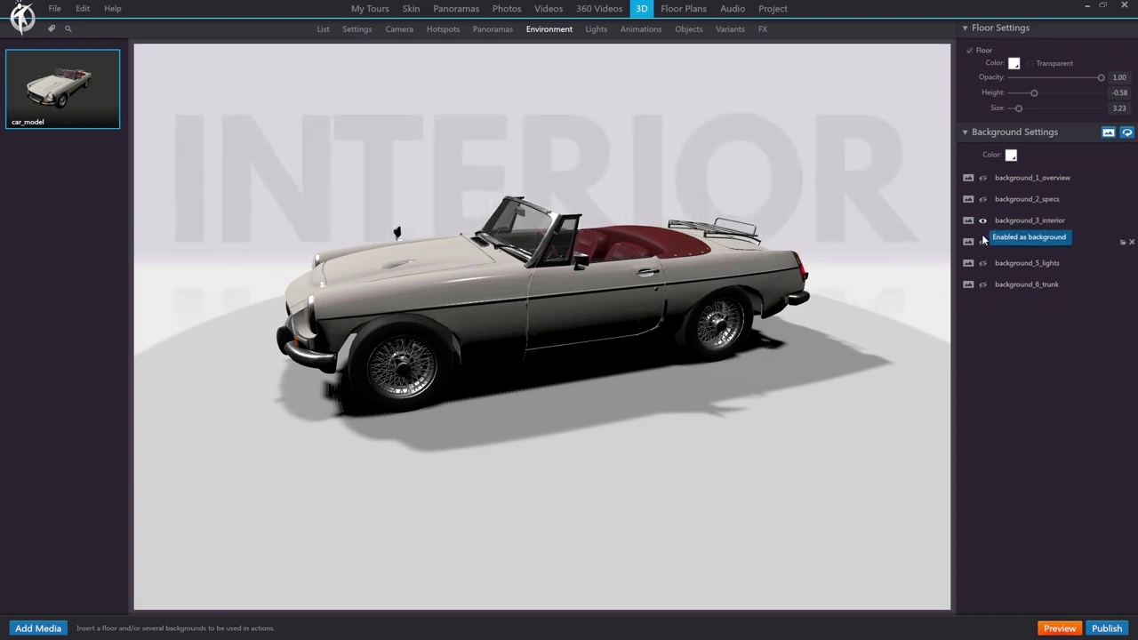
click(983, 241)
click(982, 262)
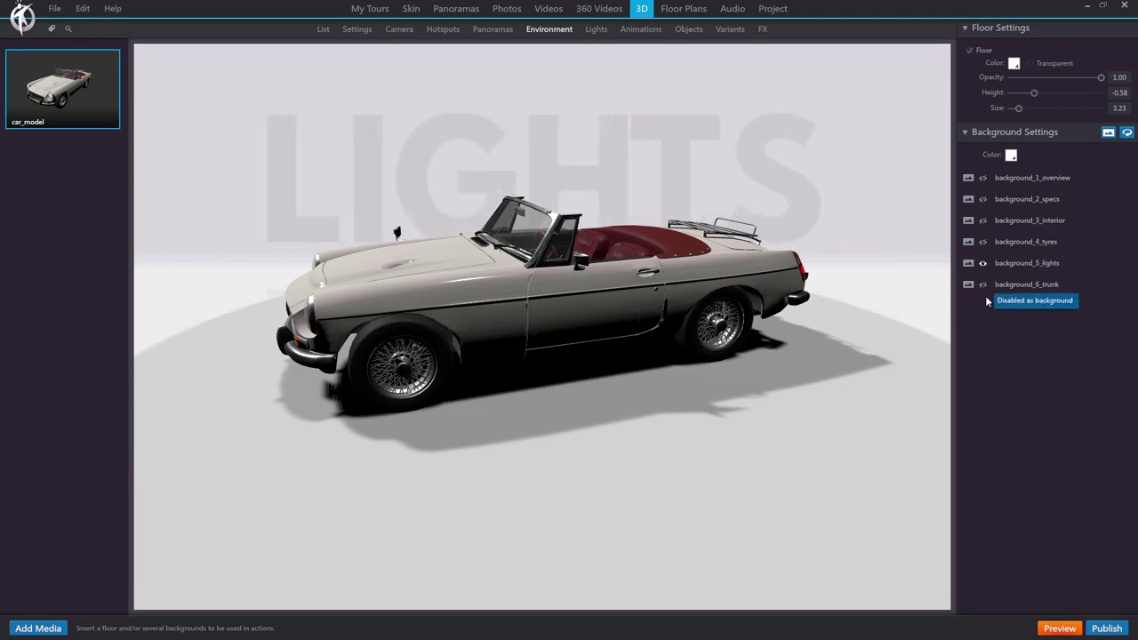
click(983, 178)
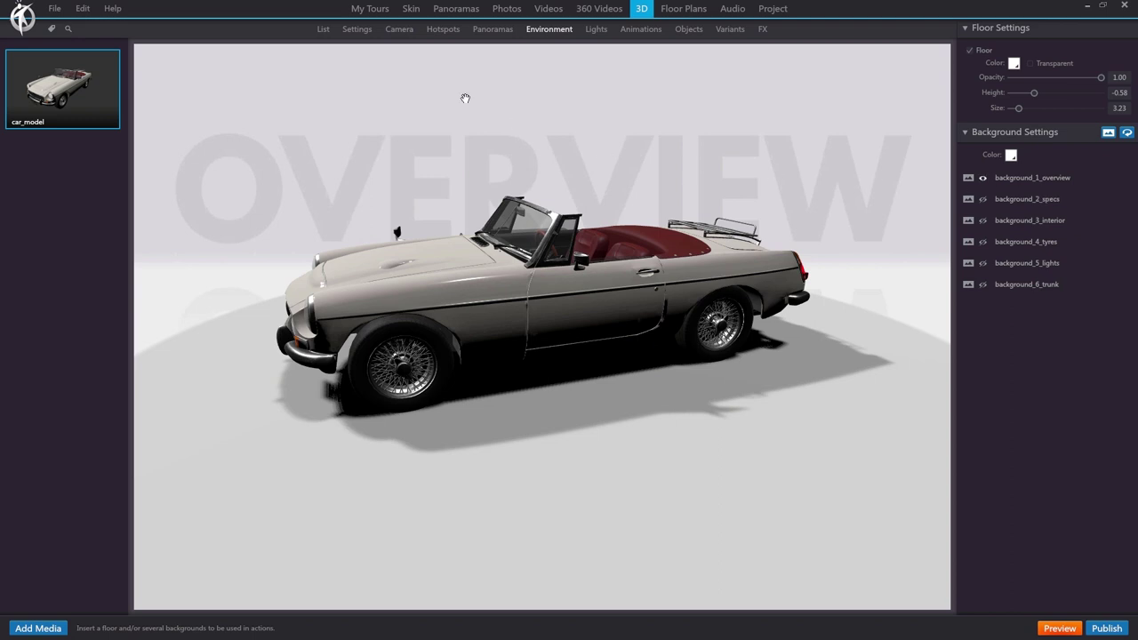
Add a Change Environment action for car_model to the skin's Overview button, with background_1_overview as the background.
click(410, 9)
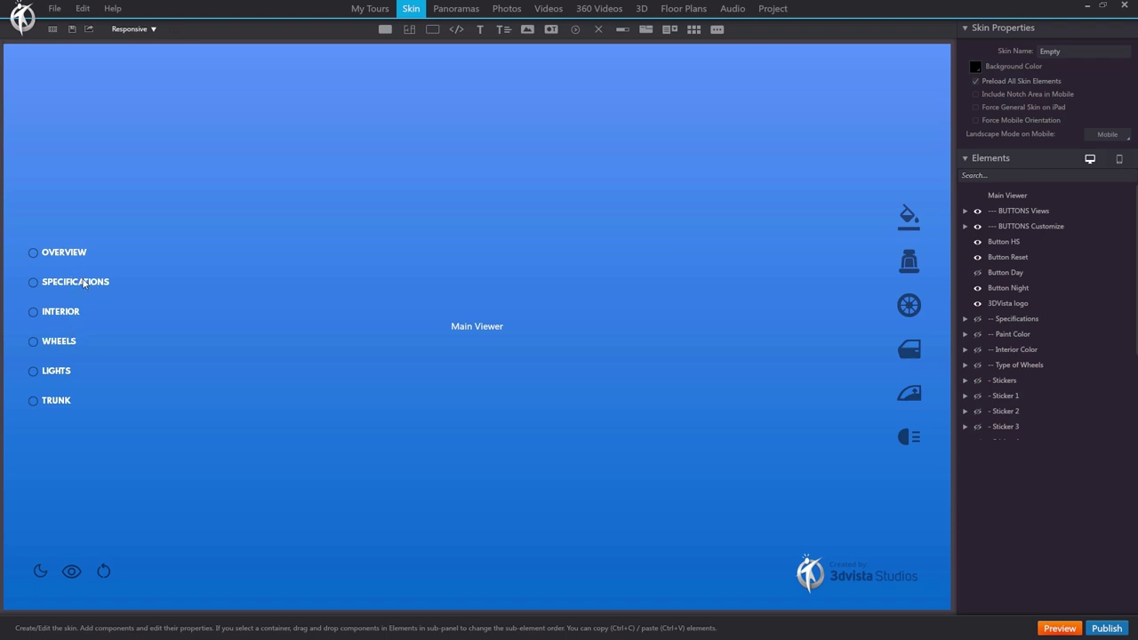
click(79, 254)
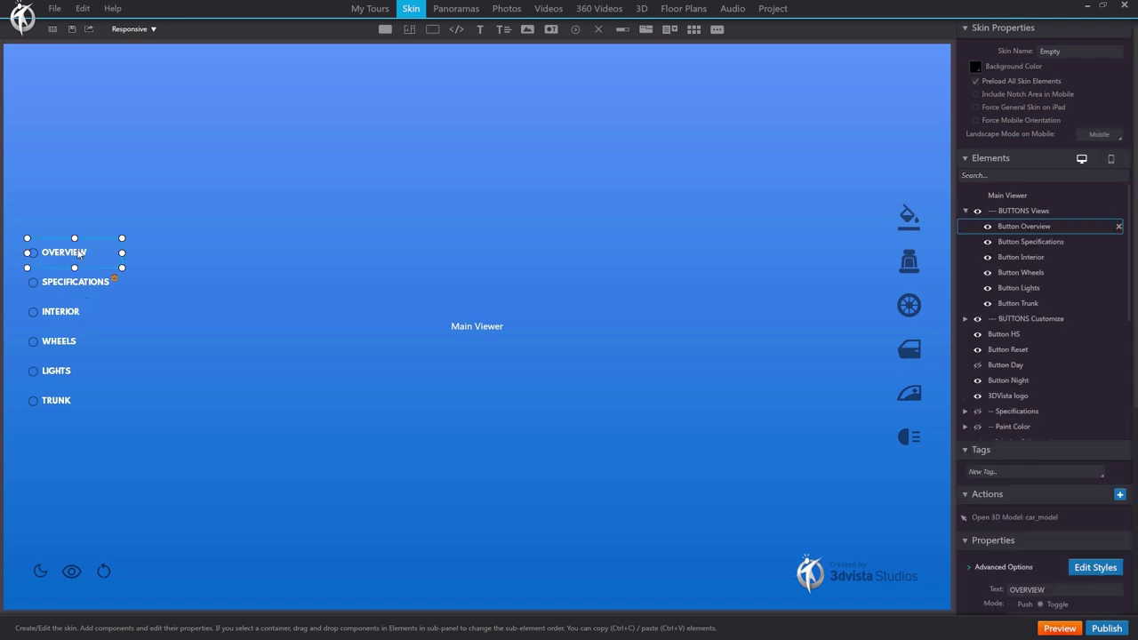
click(1121, 496)
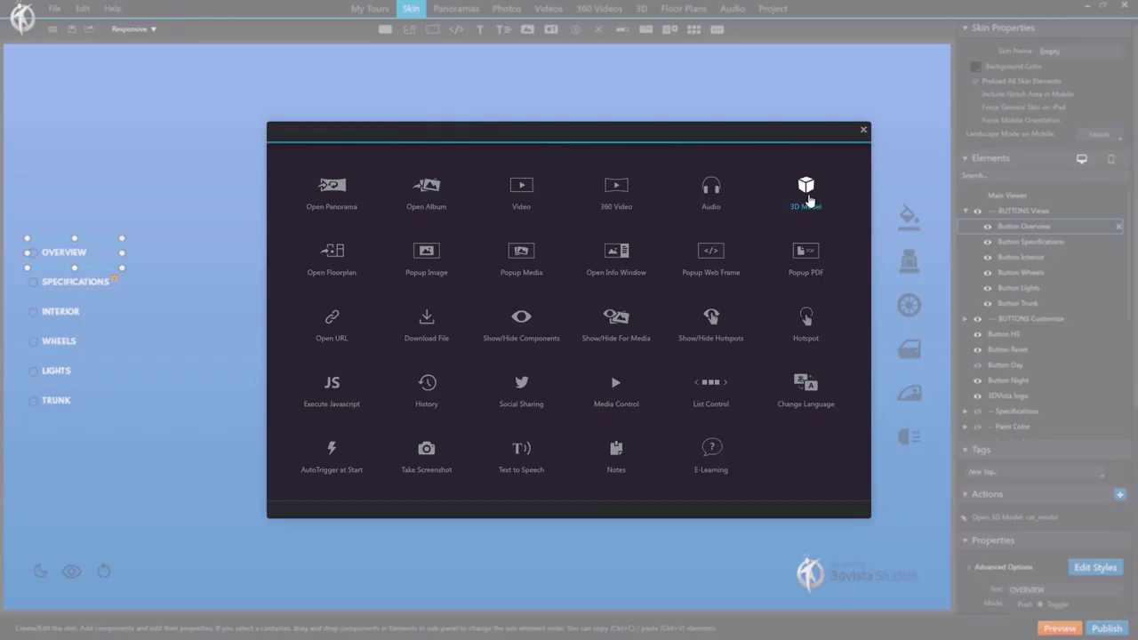
click(808, 201)
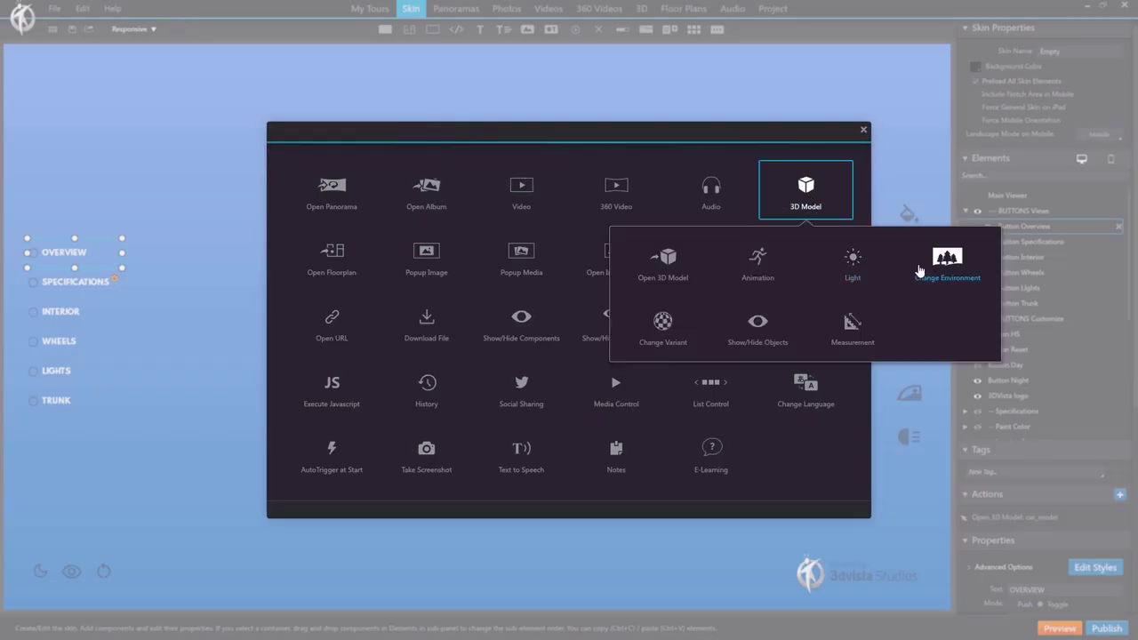
click(948, 258)
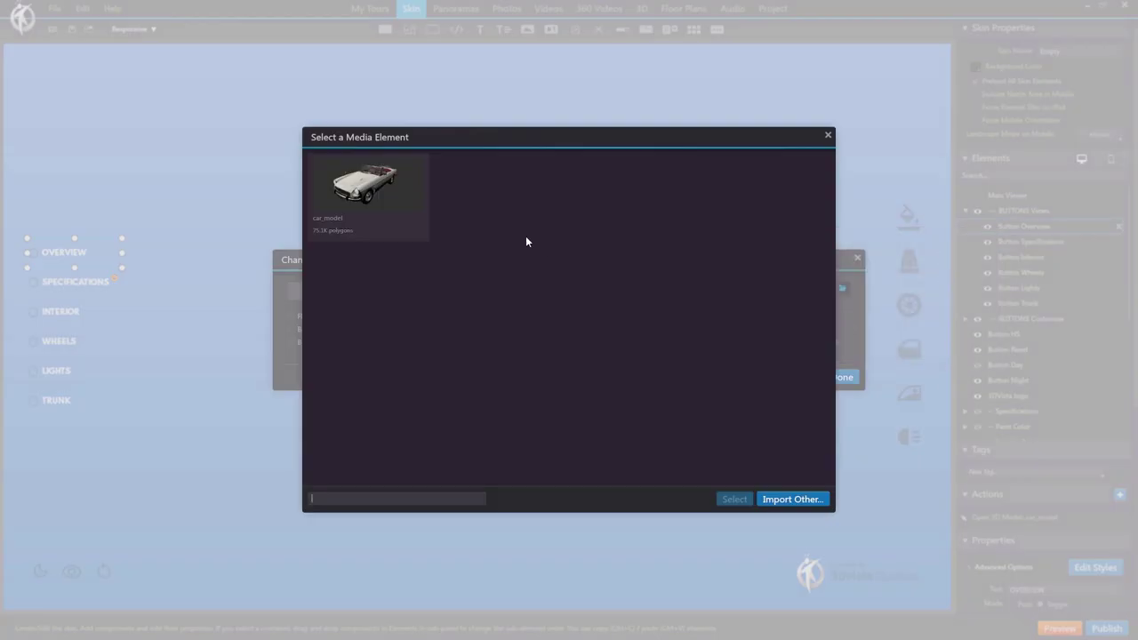
click(336, 203)
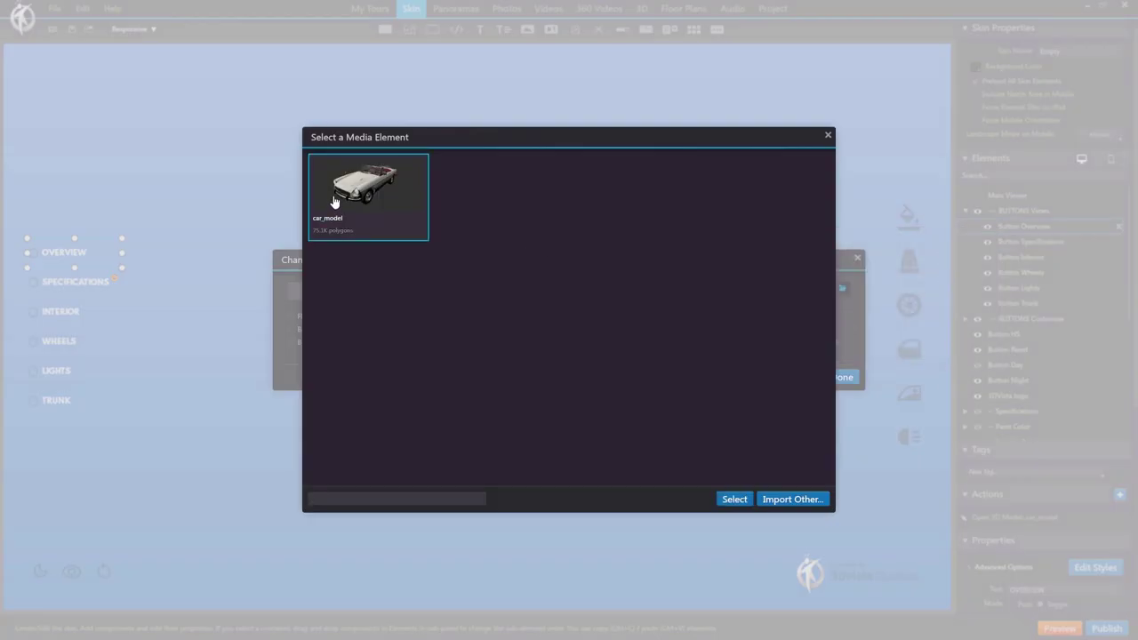
double_click(377, 198)
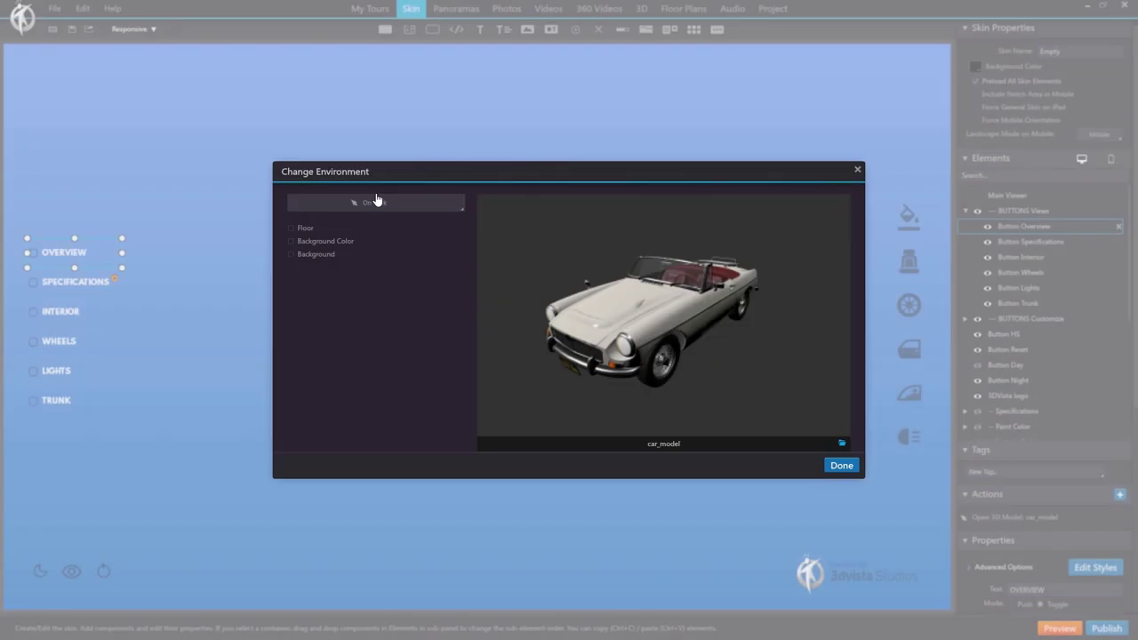
click(292, 254)
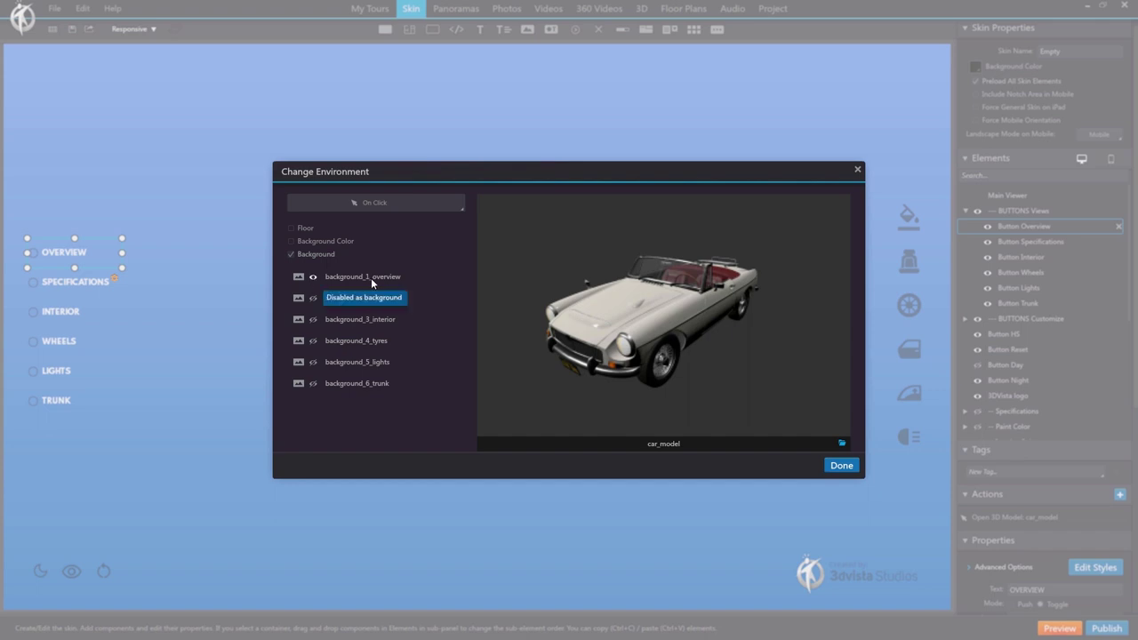
click(313, 278)
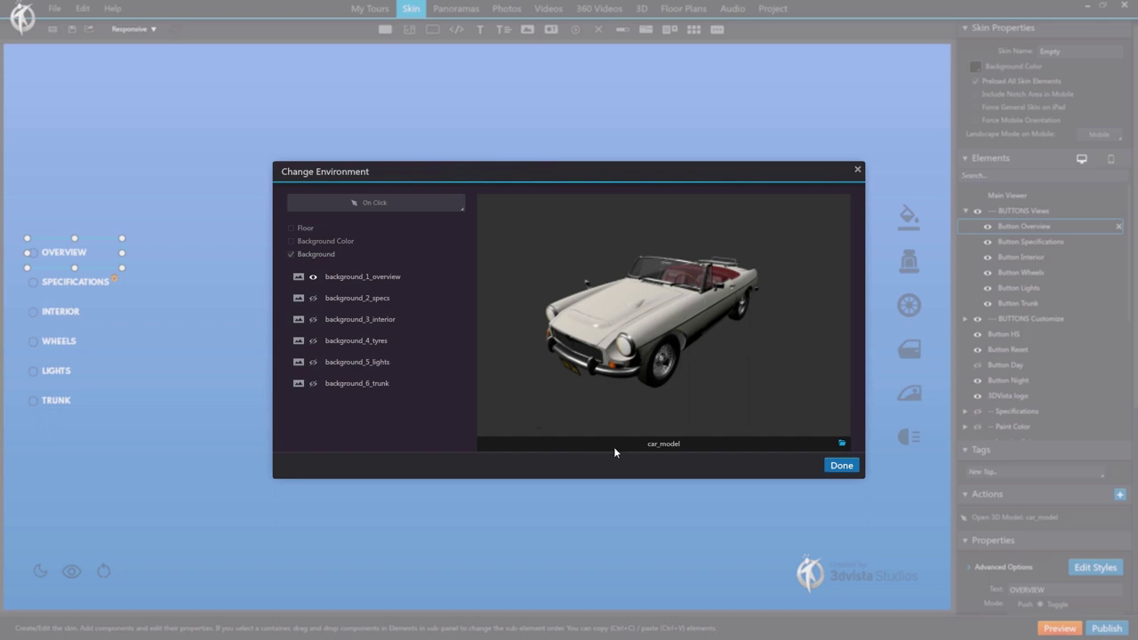
click(841, 466)
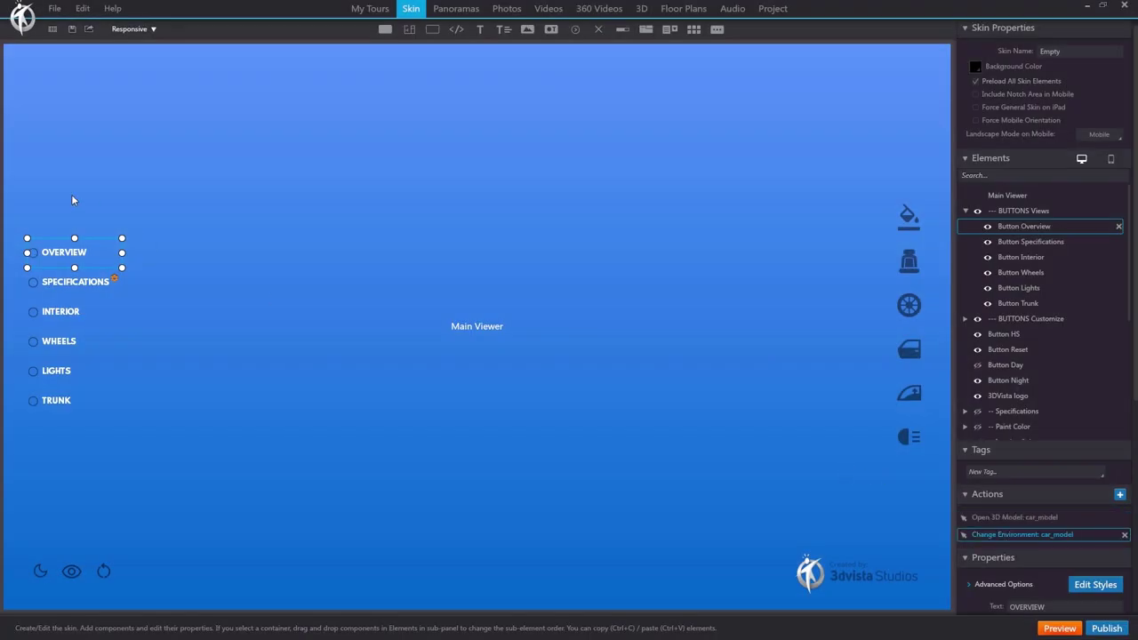
Copy the Change Environment action to the Specifications button and set its background to background_2_specs.
click(51, 284)
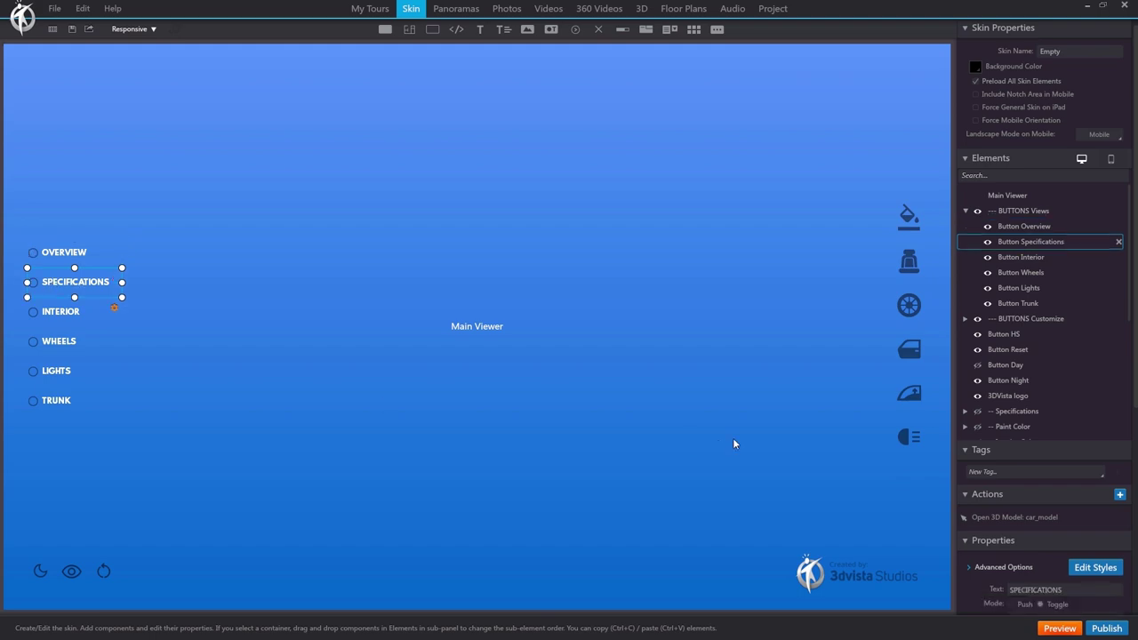
click(1046, 536)
double_click(1044, 536)
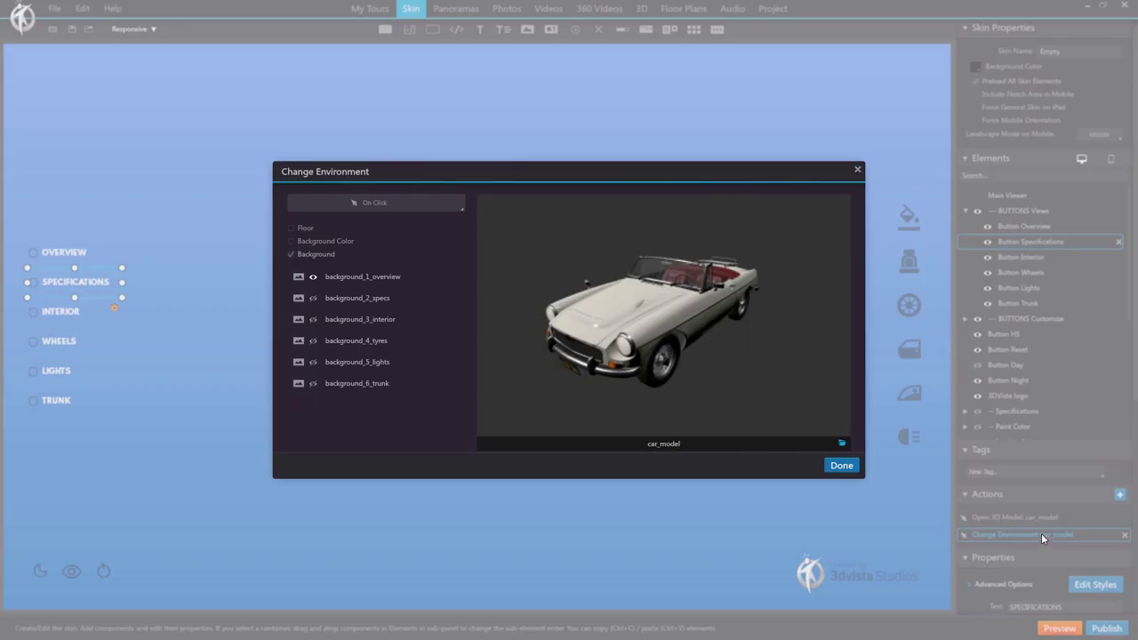
click(314, 299)
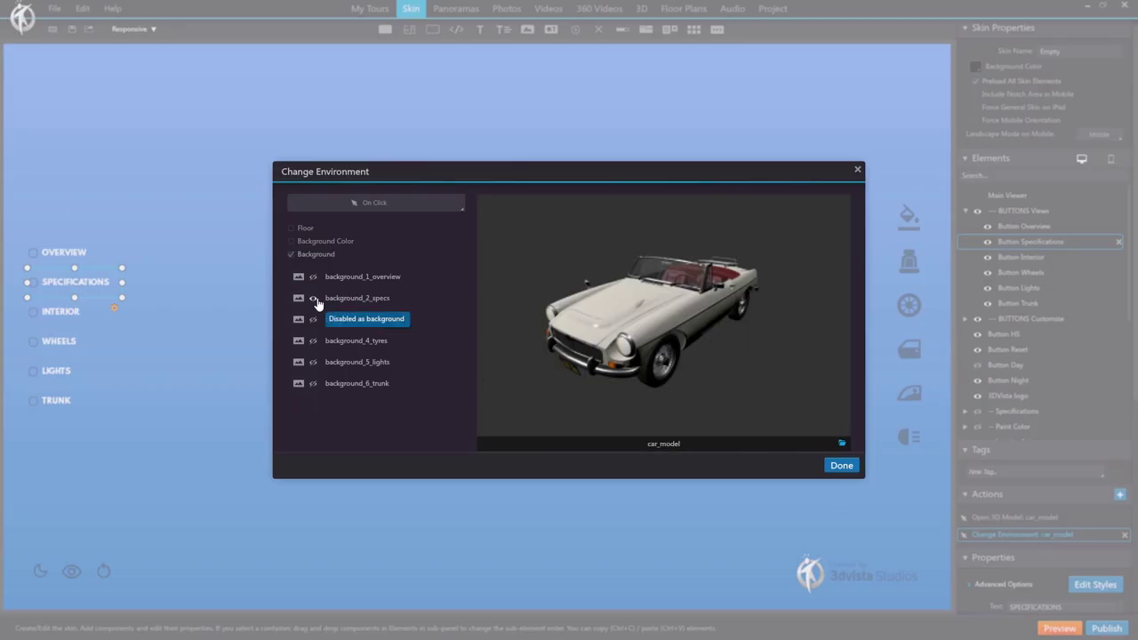
click(841, 466)
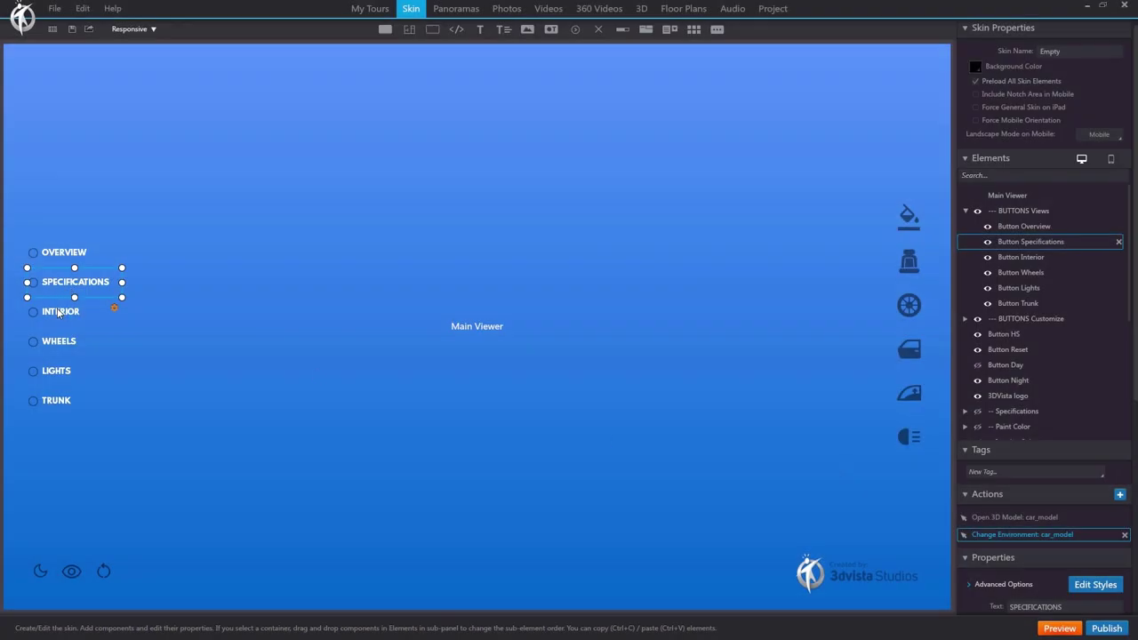
Copy the Change Environment action to the Interior button with background_3_interior and to the Wheels button with background_4_tyres.
click(59, 312)
double_click(1021, 535)
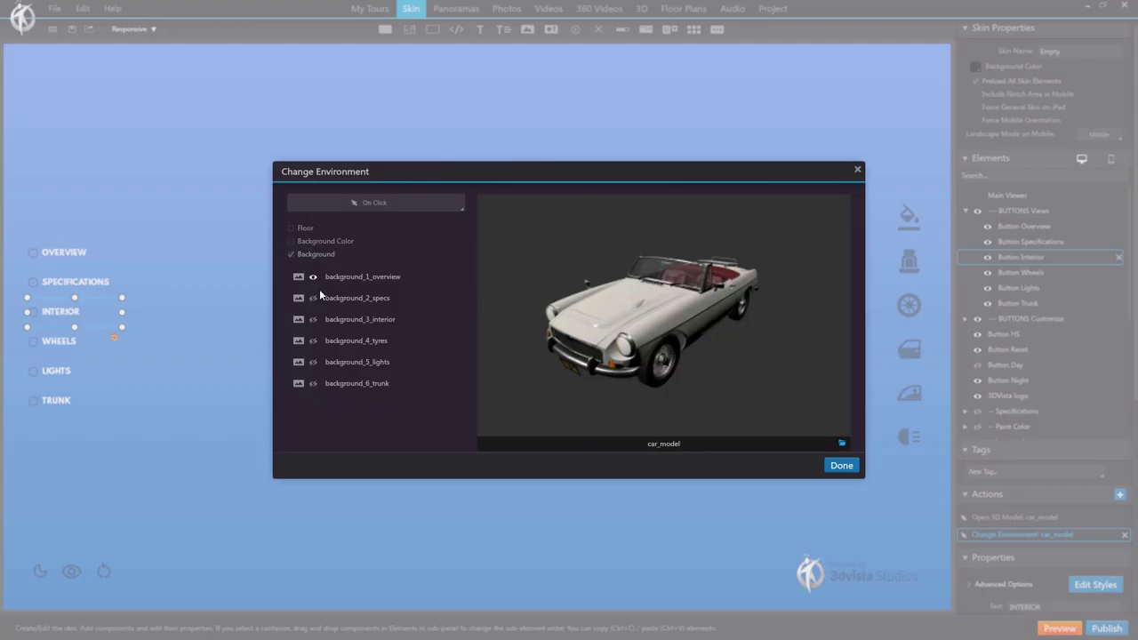
click(842, 465)
click(56, 342)
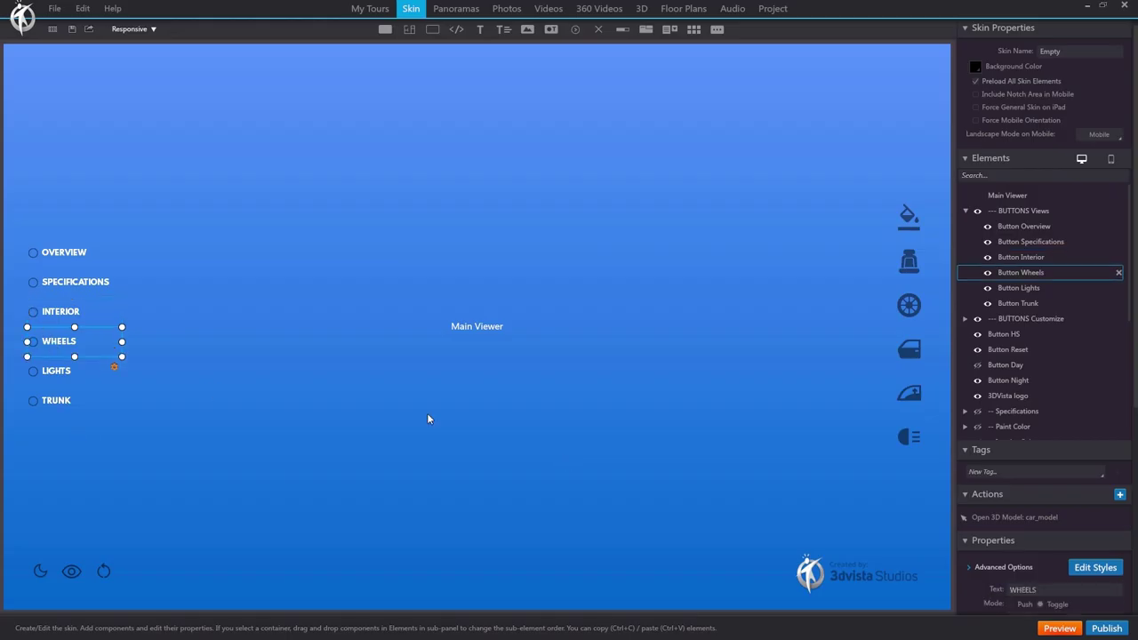
double_click(1021, 535)
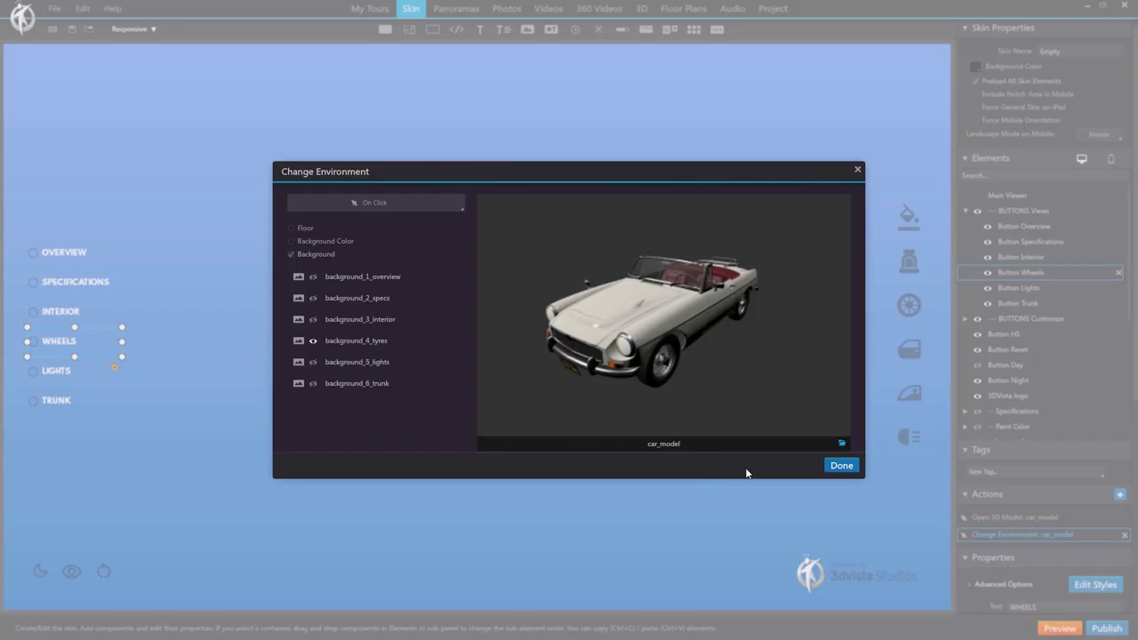
click(842, 465)
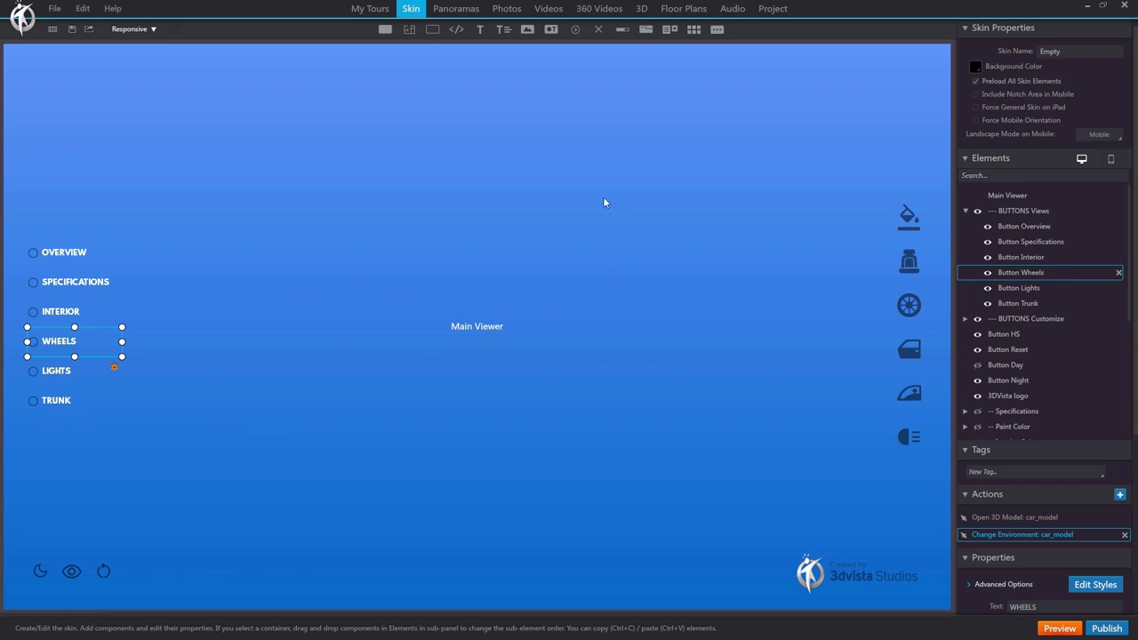
Import reflection image1.jpg as a background panorama in the 3D model's environment.
click(641, 9)
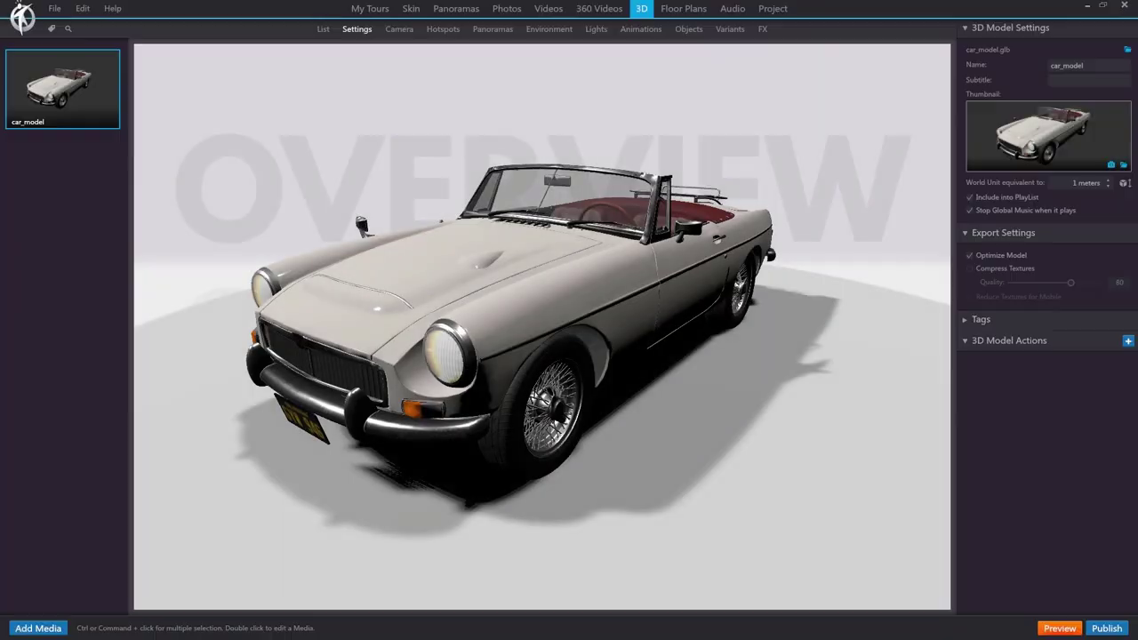
click(545, 29)
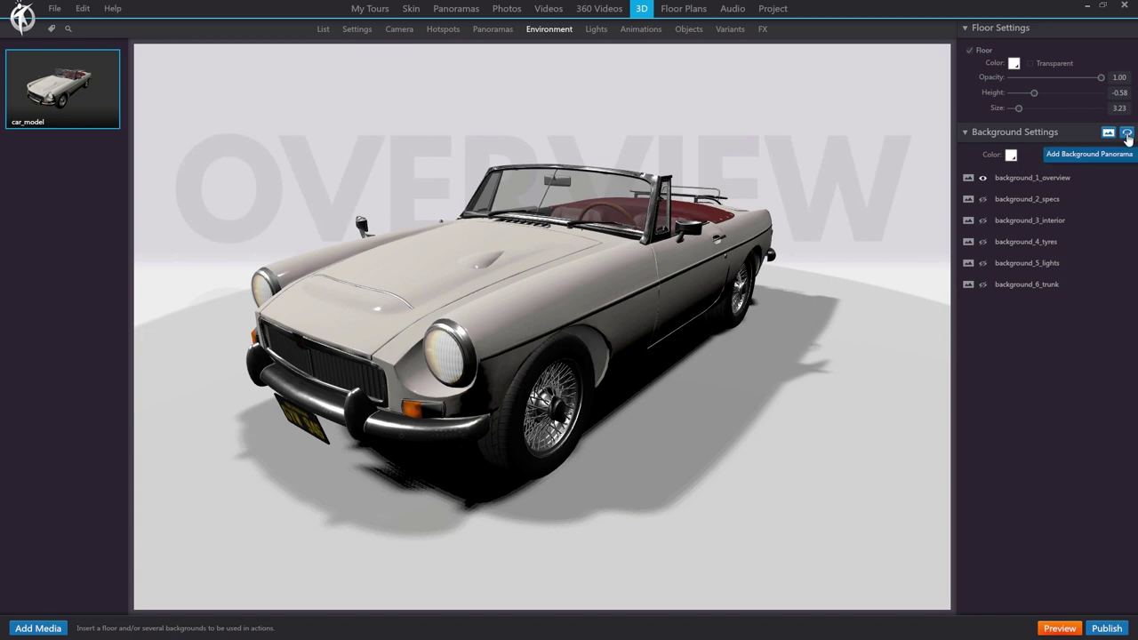
mouse_move(571, 233)
mouse_down()
mouse_move(681, 221)
mouse_move(567, 234)
mouse_up()
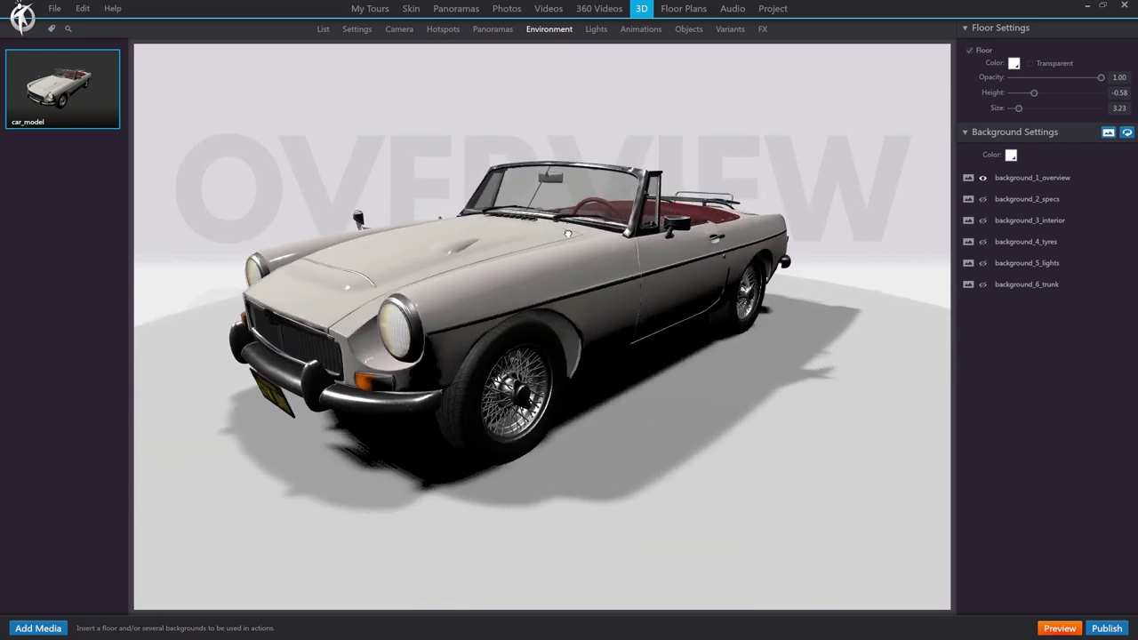
click(1127, 134)
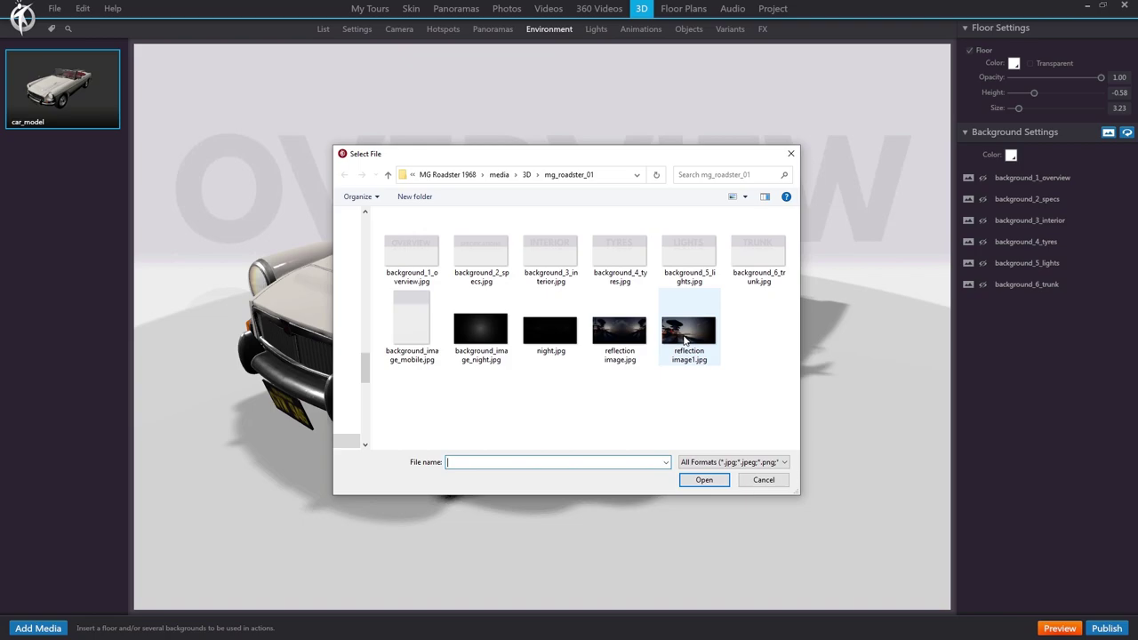
double_click(685, 336)
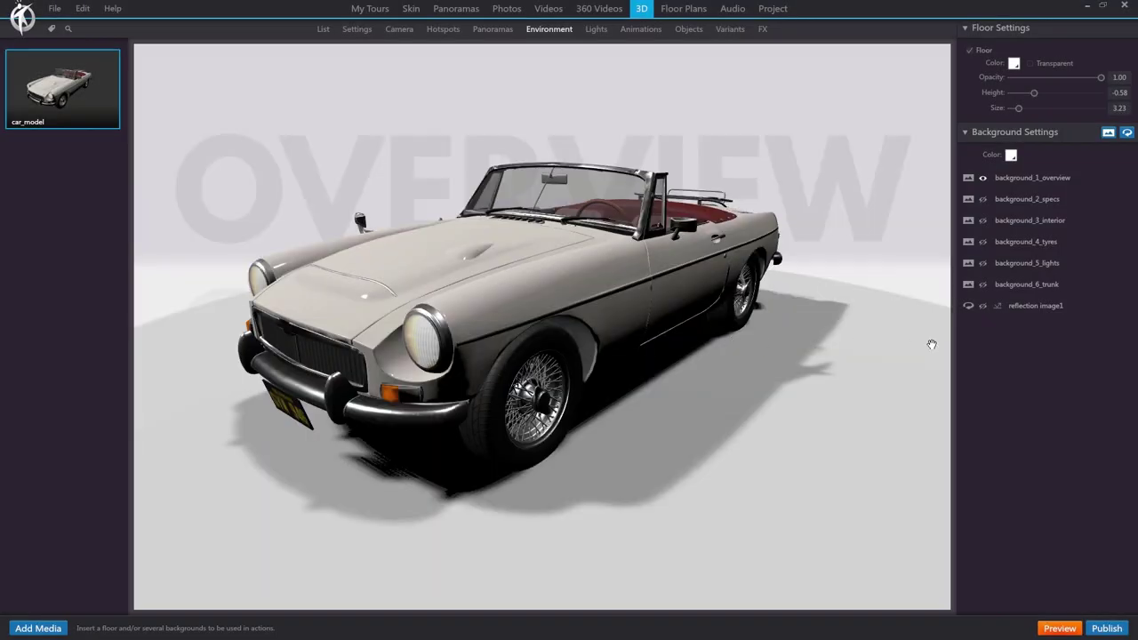
Try reflection image1 as the visible background around the car and switch back to background_1_overview.
click(983, 307)
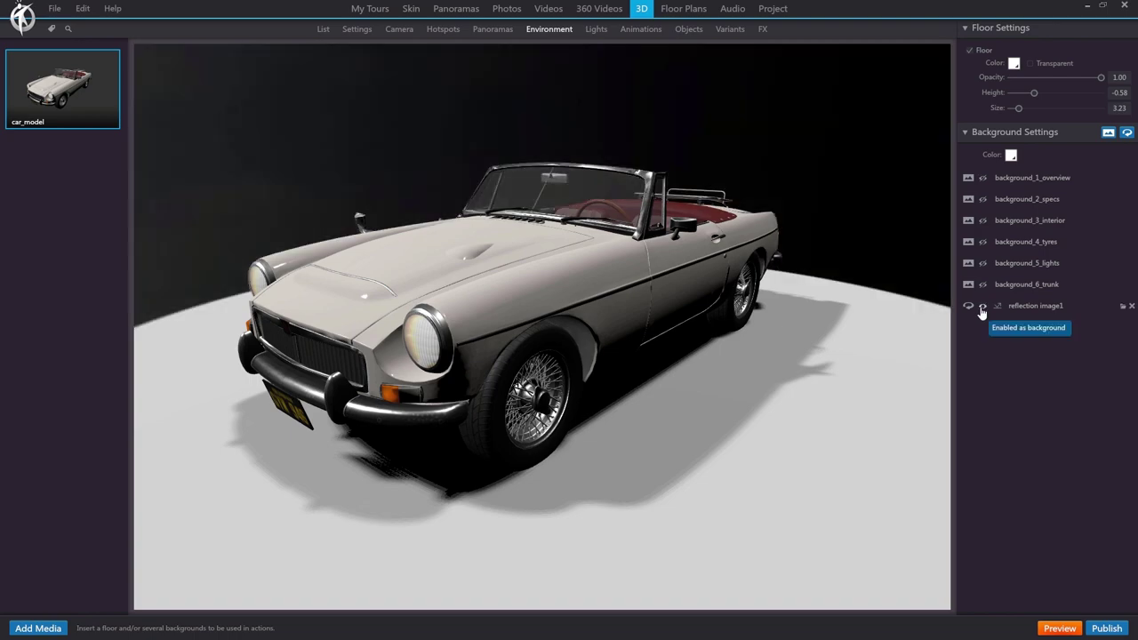
mouse_move(410, 289)
mouse_down()
mouse_move(521, 287)
mouse_move(406, 297)
mouse_up()
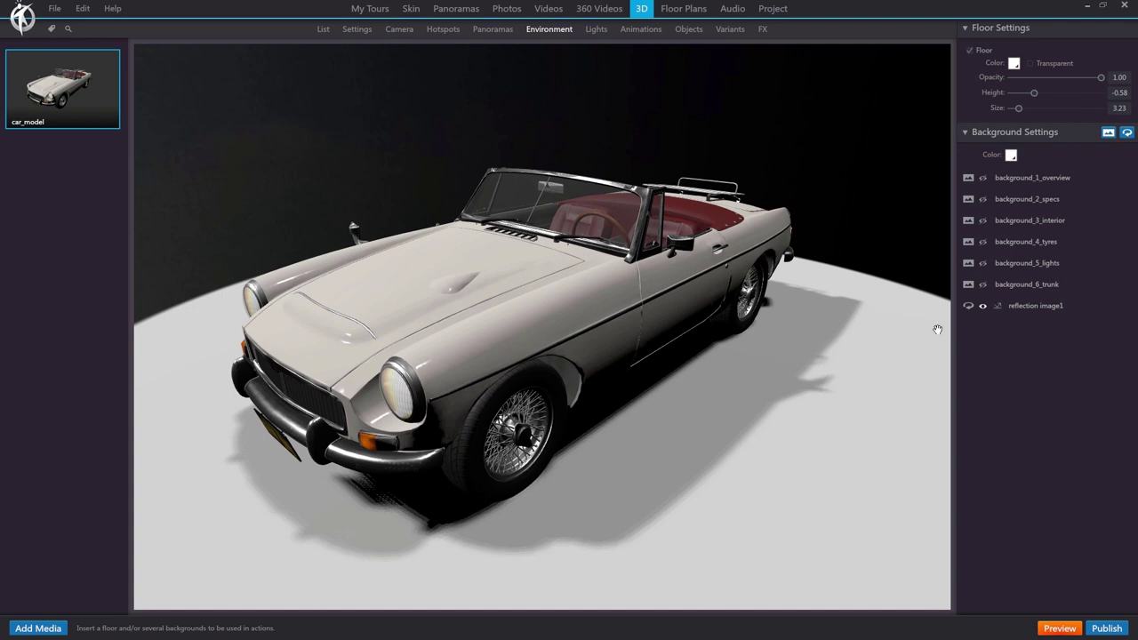
click(982, 179)
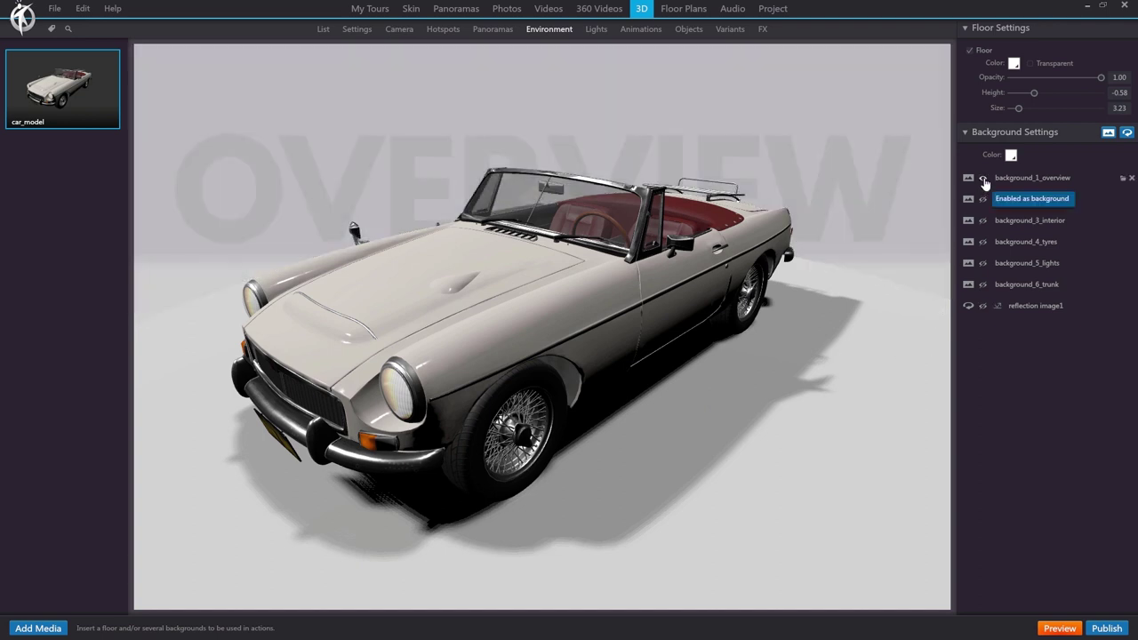
Enable reflection image1 as the car's reflection, comparing the bodywork and chrome with it on and off.
click(999, 308)
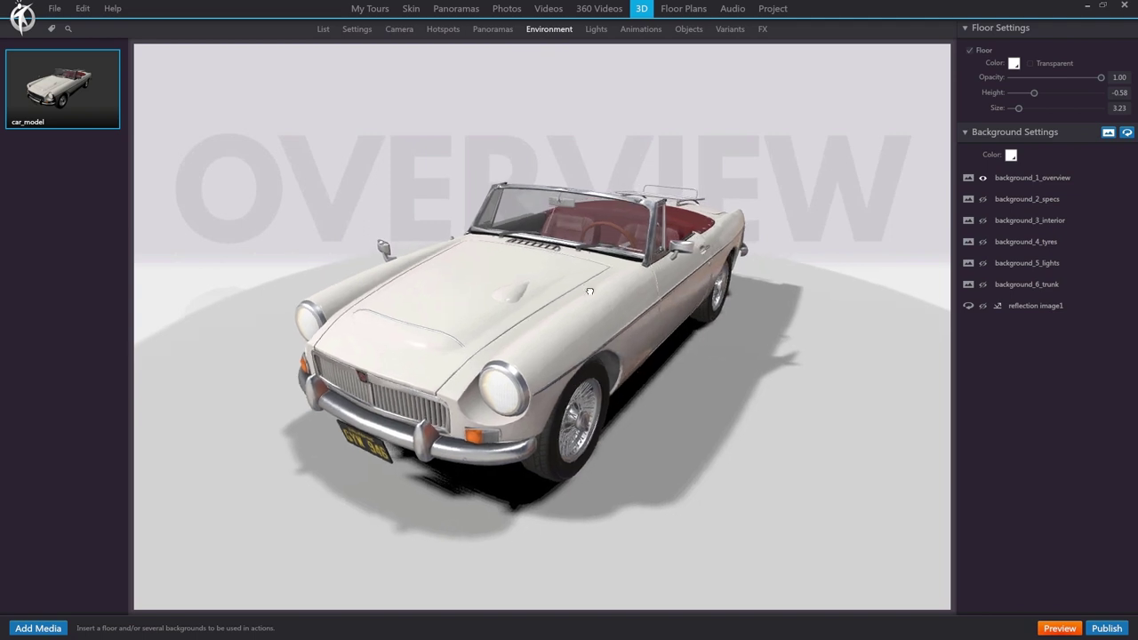
click(999, 307)
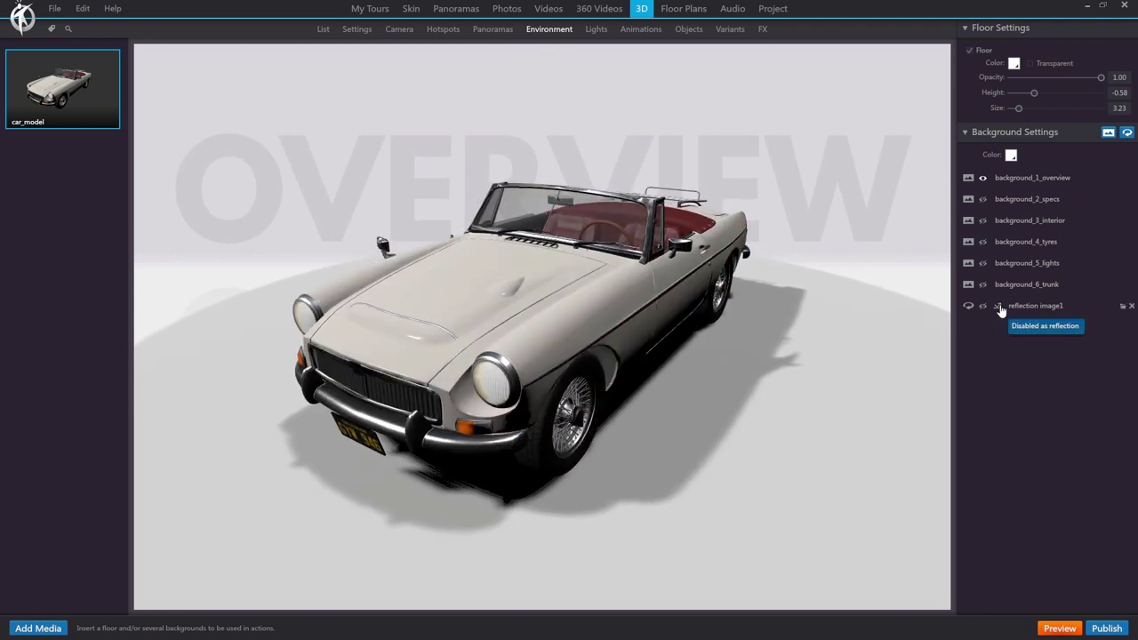
click(1000, 308)
click(999, 308)
click(1000, 308)
click(1000, 308)
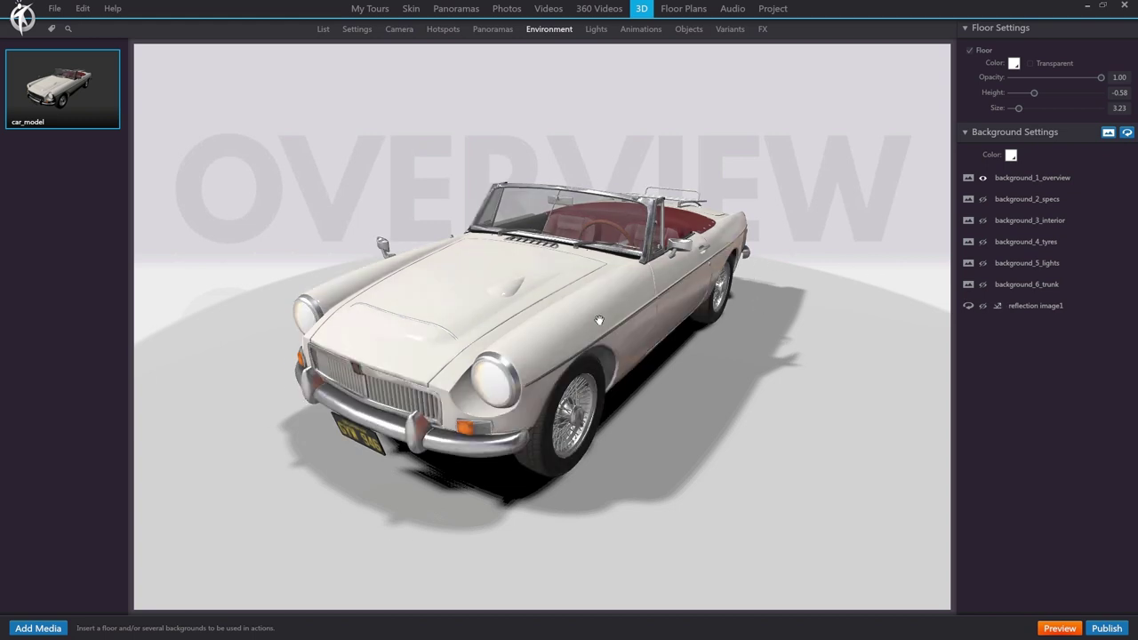
scroll(600, 321, up, 5)
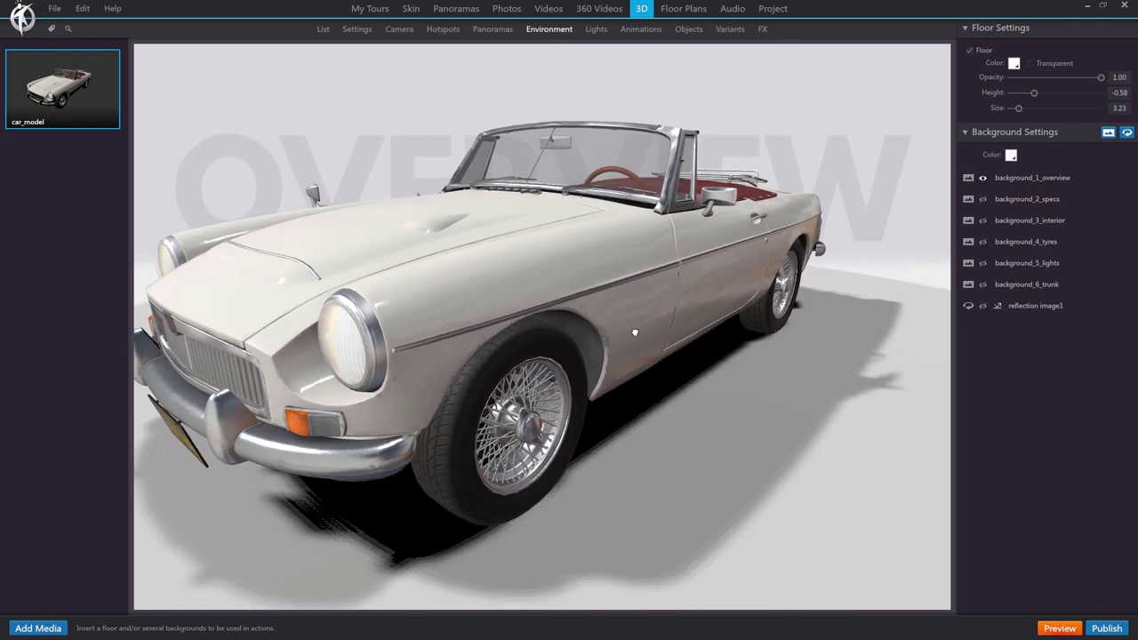
drag(635, 333, 587, 308)
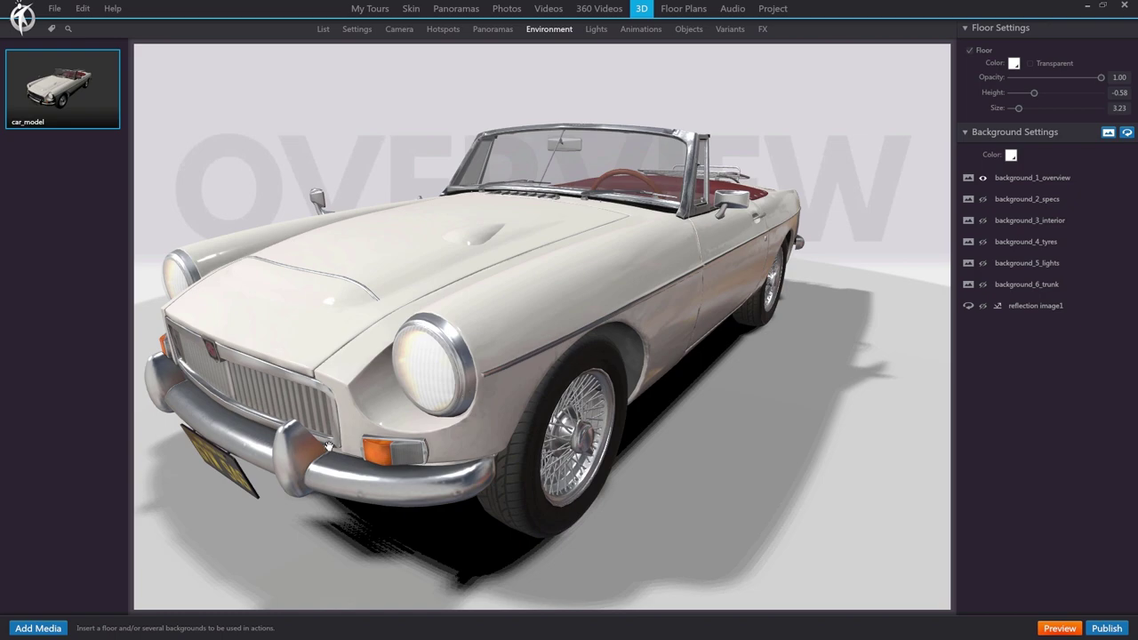
mouse_move(706, 322)
mouse_down()
mouse_move(664, 323)
mouse_move(725, 333)
mouse_move(650, 334)
mouse_move(684, 327)
mouse_up()
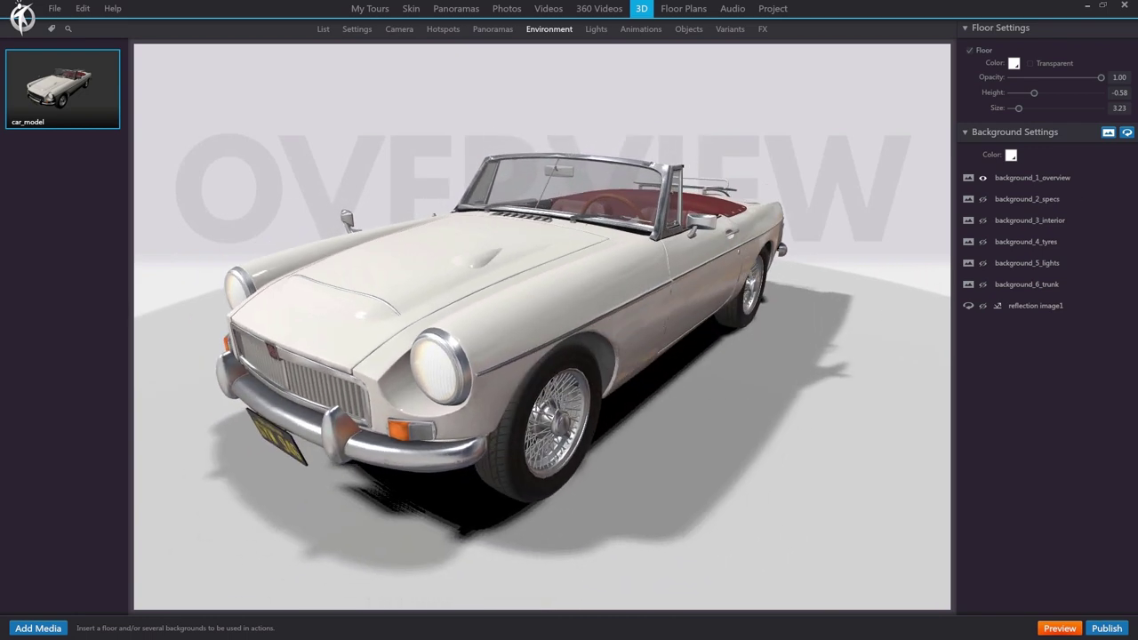
Import reflection image.jpg as another background panorama in the car's environment.
click(1127, 132)
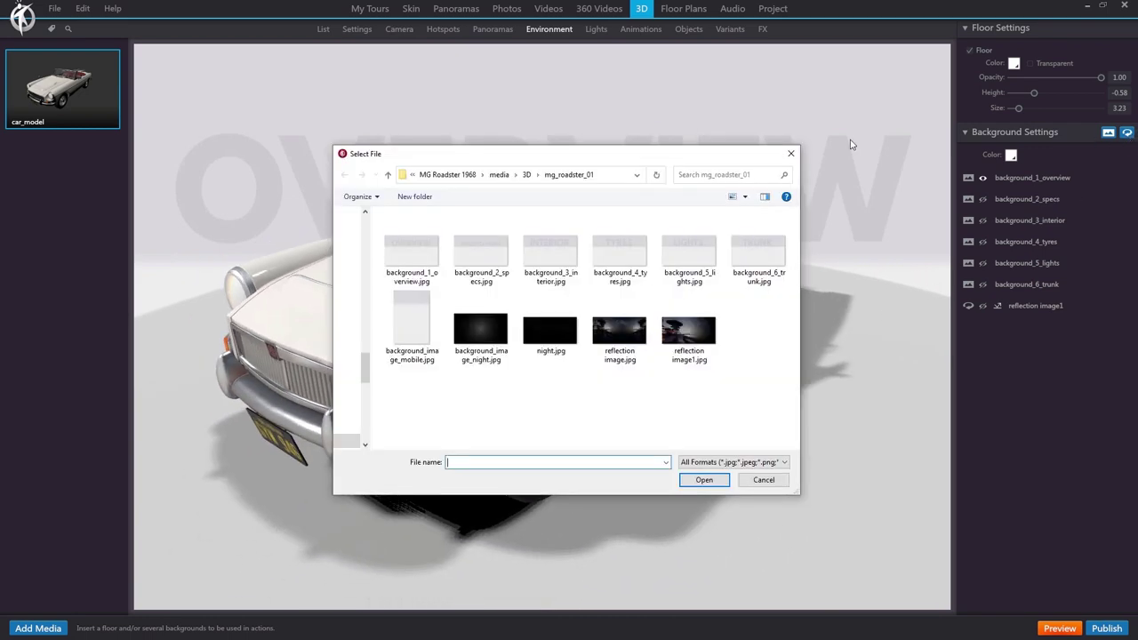
double_click(620, 331)
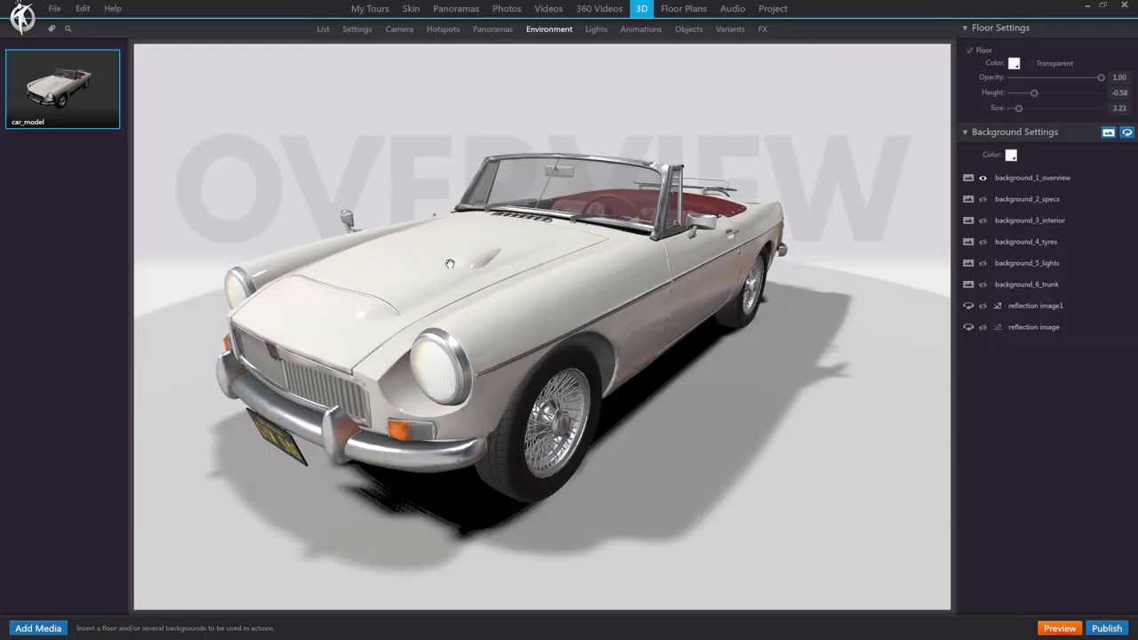
drag(620, 331, 567, 328)
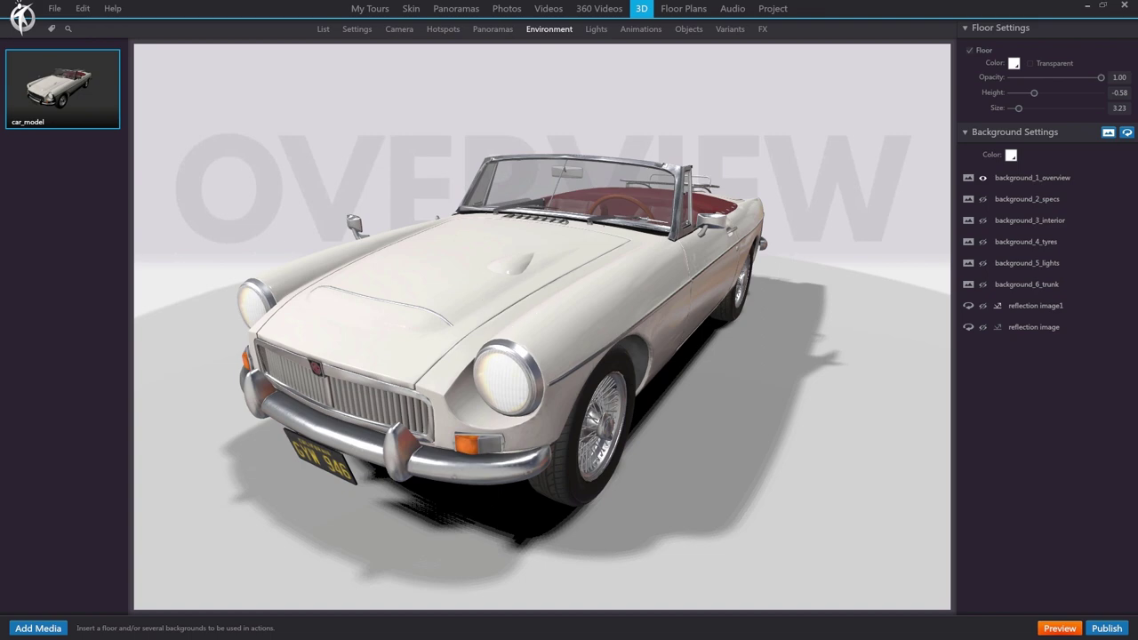
mouse_move(534, 311)
mouse_down()
mouse_move(544, 326)
mouse_move(506, 324)
mouse_move(538, 325)
mouse_up()
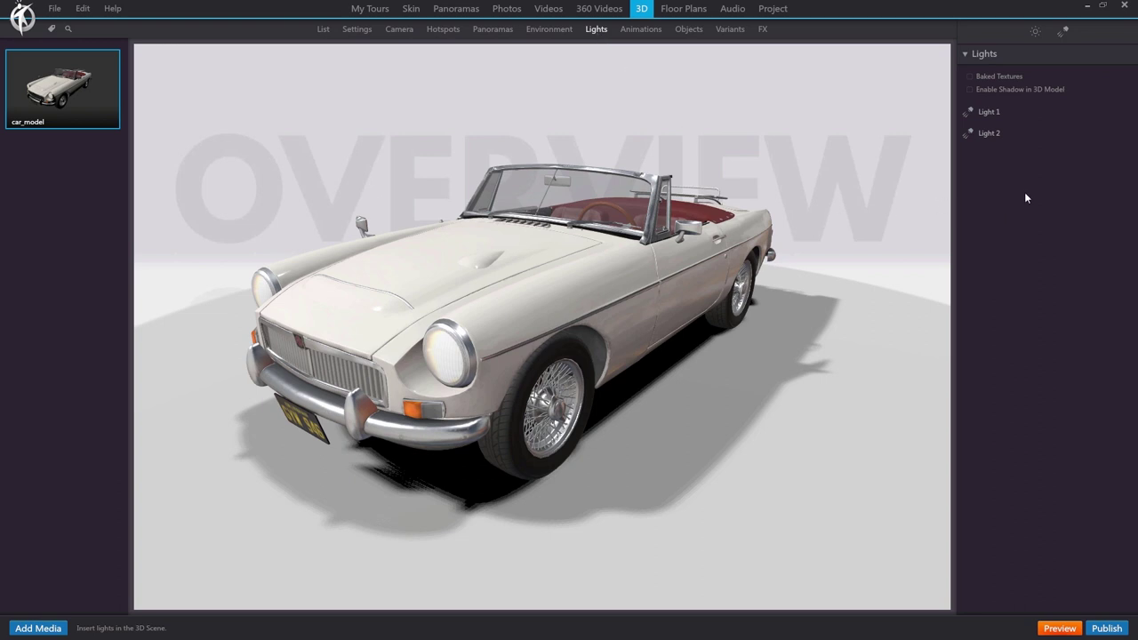
Delete Light 1 and Light 2 from the scene and turn off the reflection image1 reflection.
click(1038, 114)
click(1129, 113)
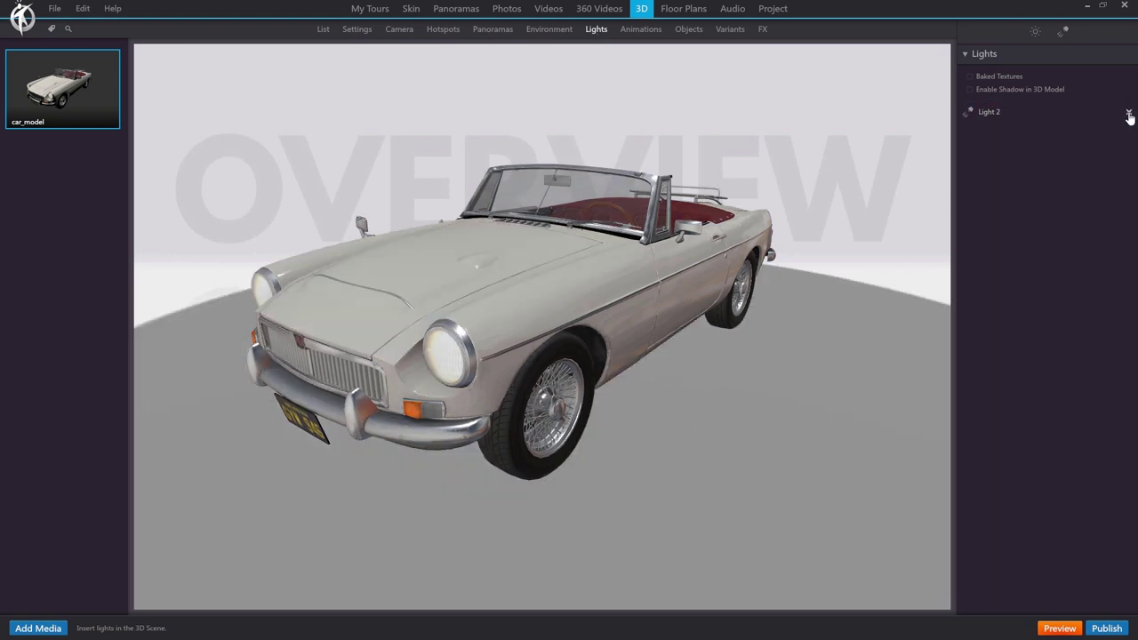
click(1129, 113)
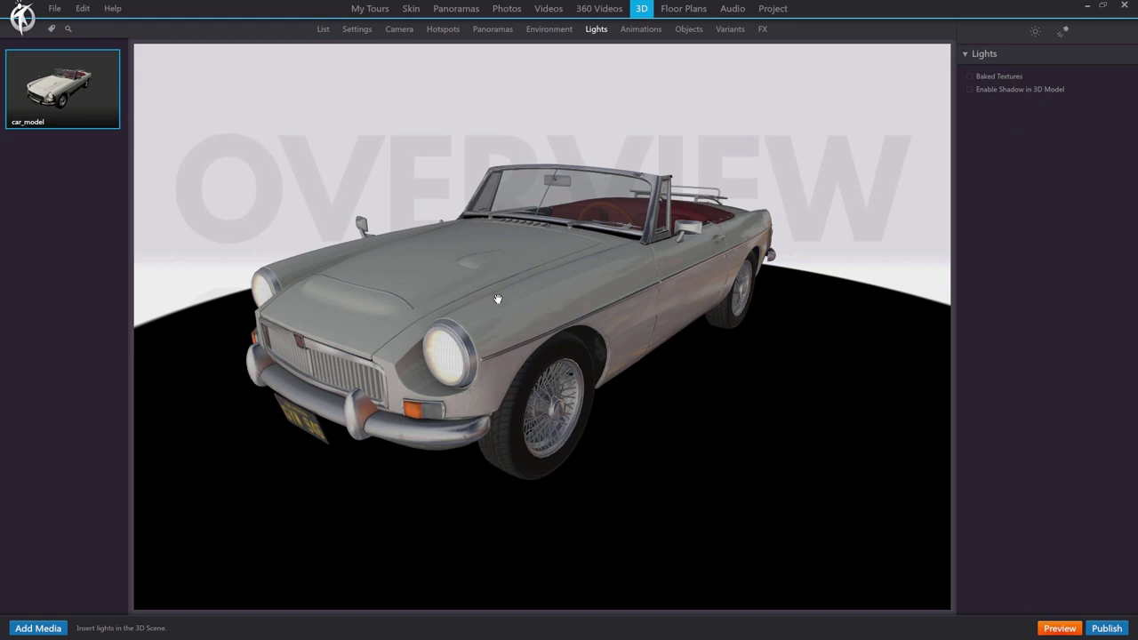
click(549, 32)
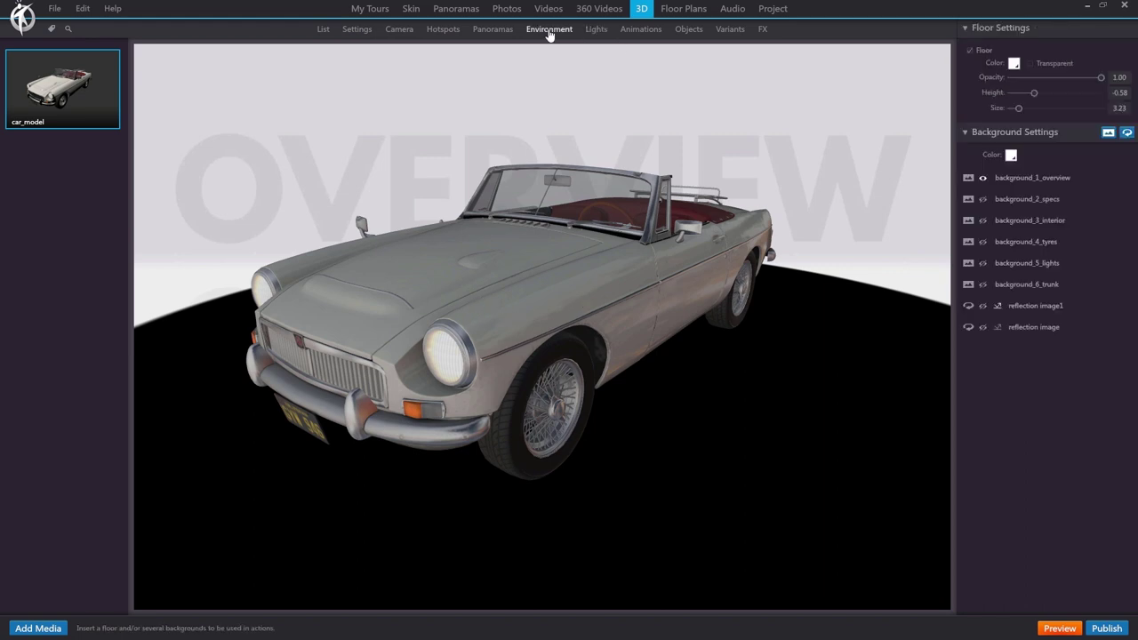
click(998, 306)
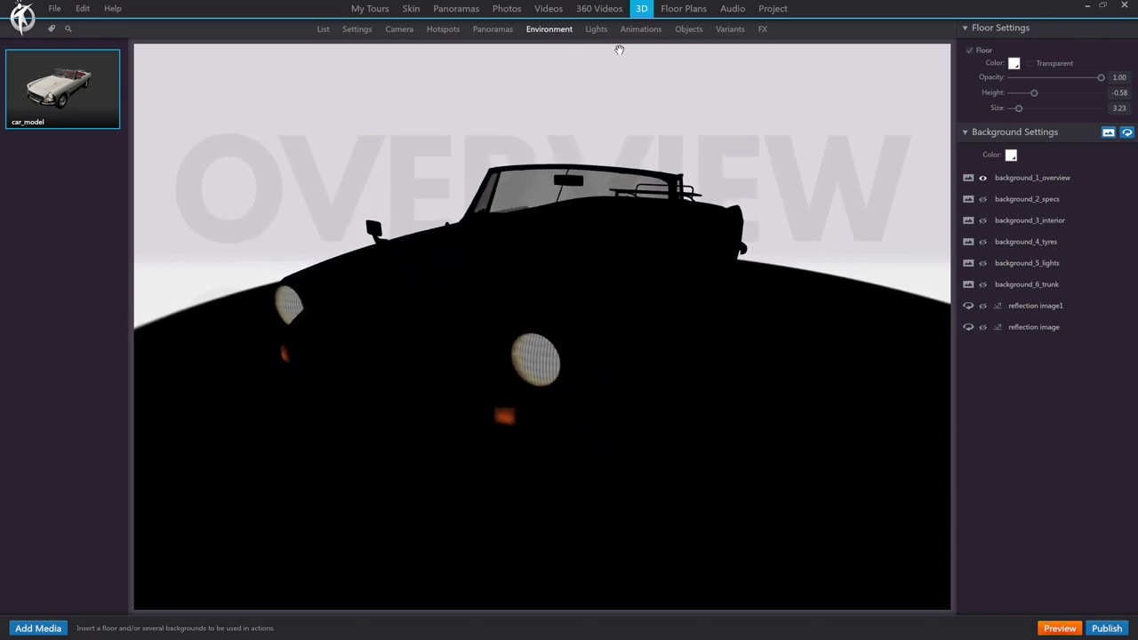
Add an ambient light to the scene and lower its intensity to 0.46 and further to 0.27, checking the car from several angles.
click(596, 30)
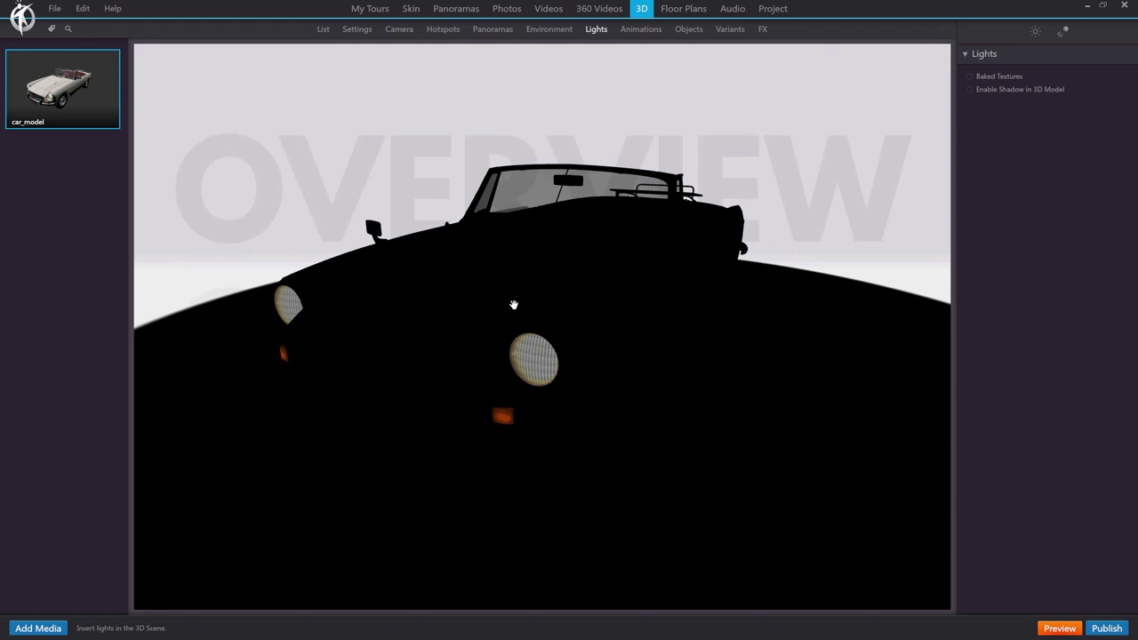
click(1036, 36)
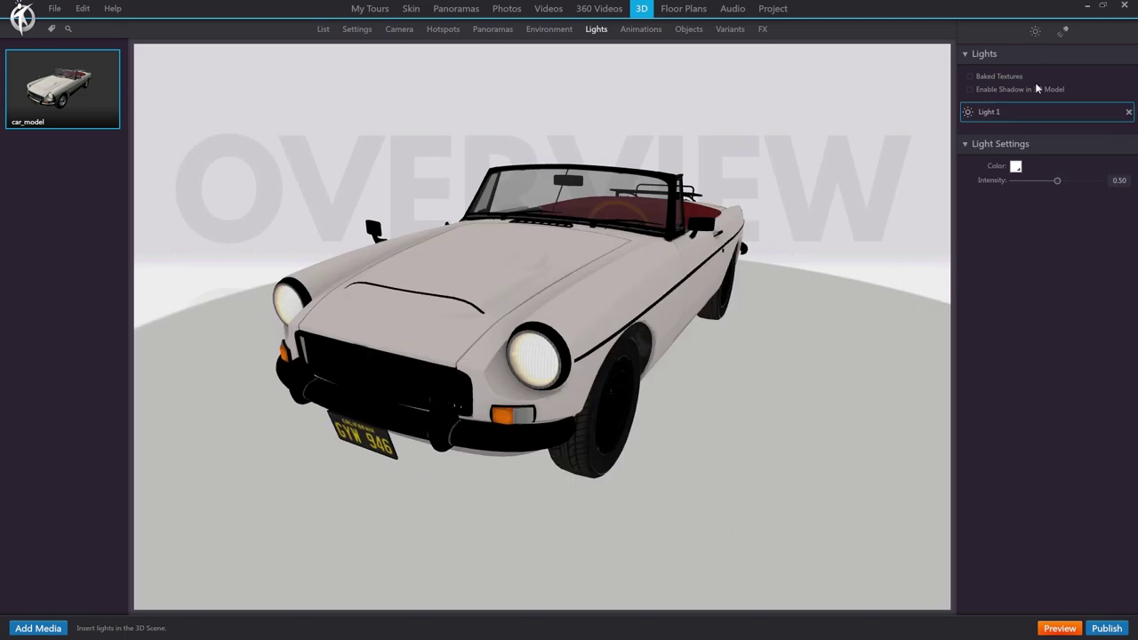
mouse_move(1057, 184)
mouse_down()
mouse_move(1027, 185)
mouse_move(1054, 184)
mouse_up()
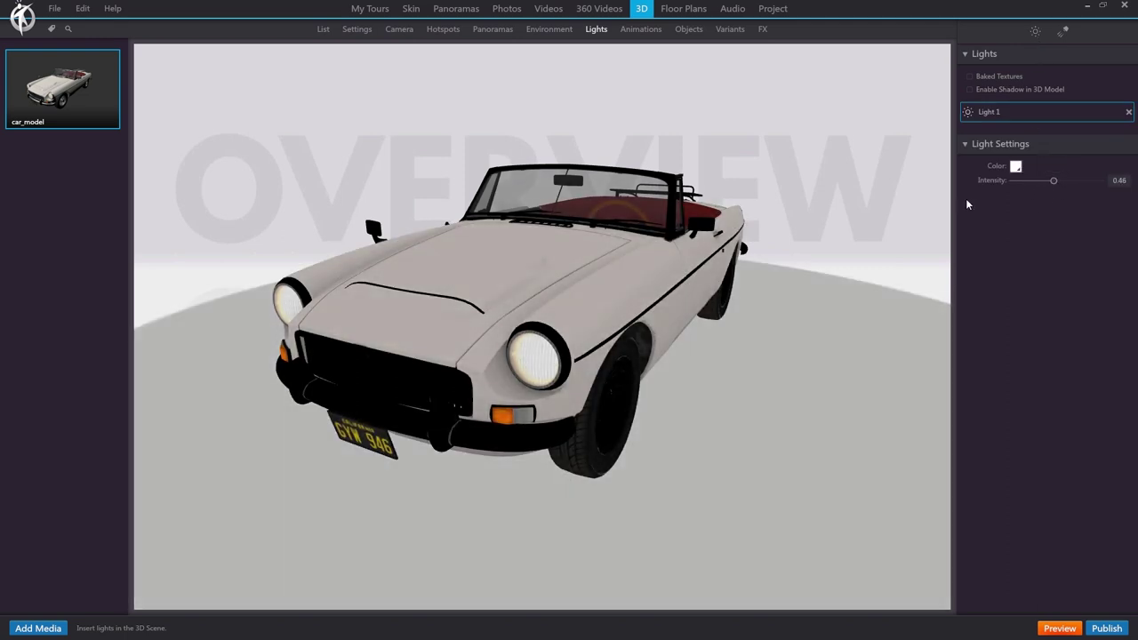
drag(623, 356, 551, 232)
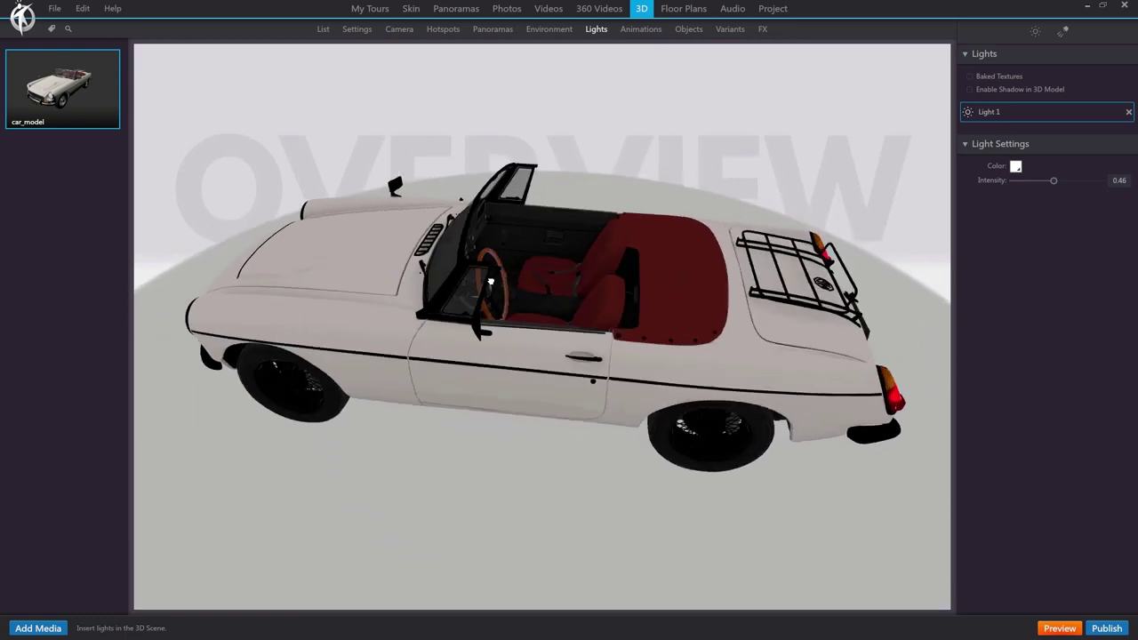
drag(1053, 184, 1036, 184)
drag(570, 293, 463, 276)
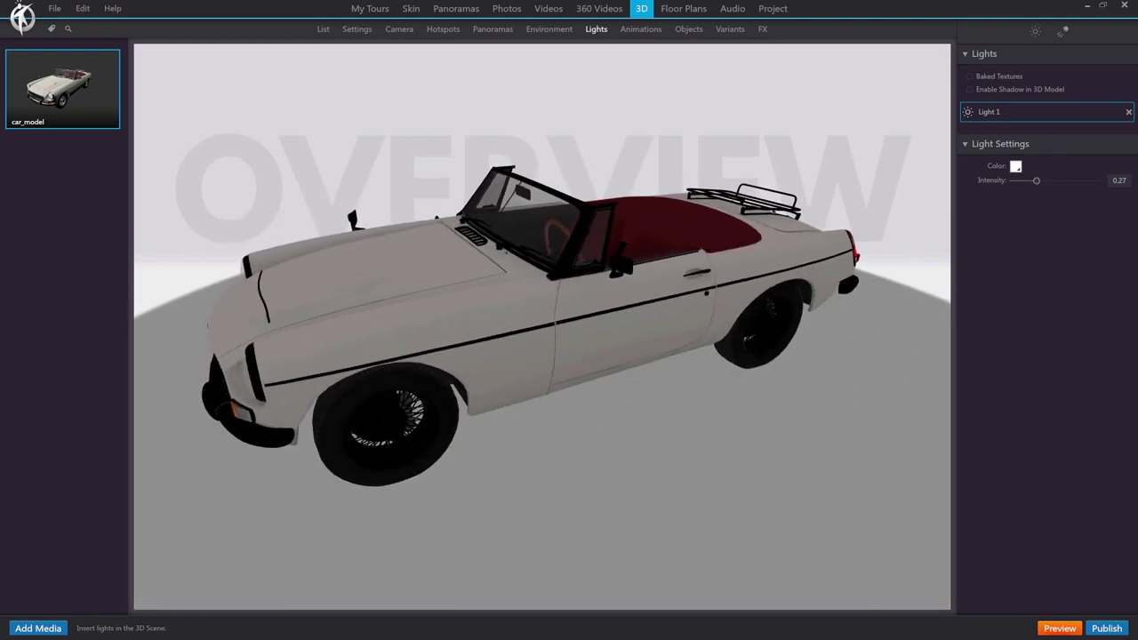
drag(551, 293, 625, 301)
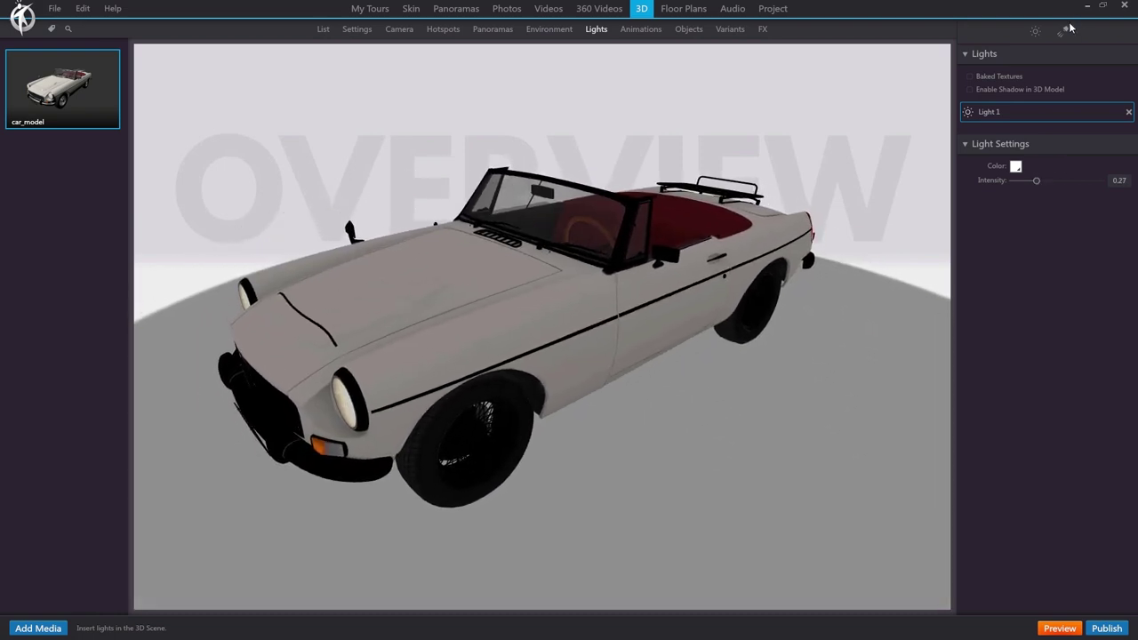
drag(462, 322, 972, 251)
Try pale yellow FDF5B0 and a pale mint green as the ambient light's color, and delete the light.
click(1015, 167)
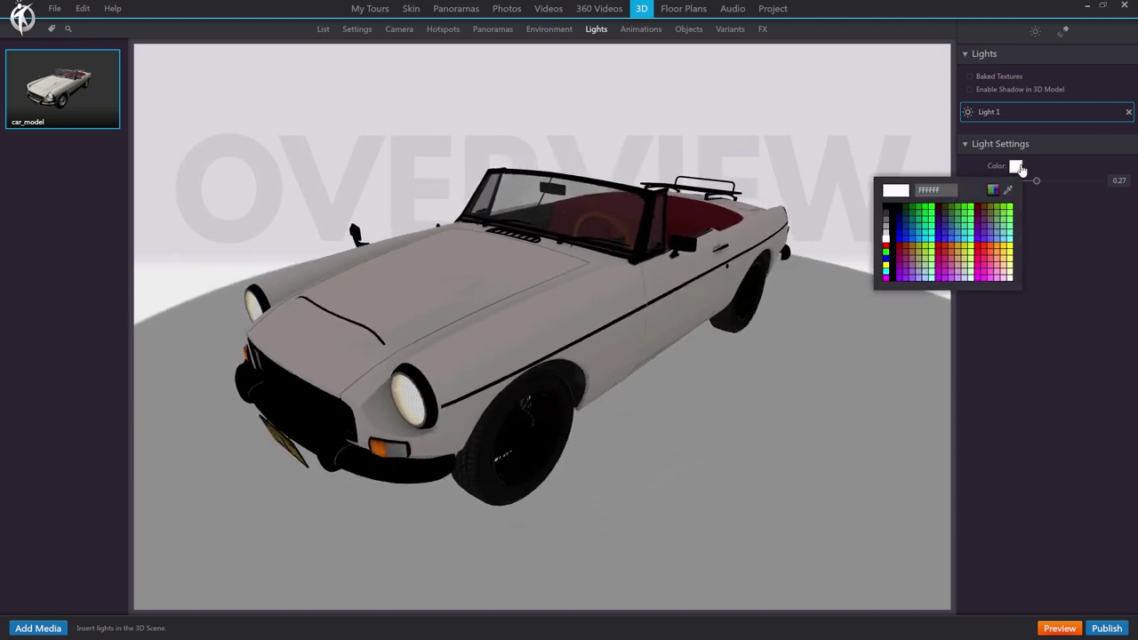
click(990, 196)
drag(934, 219, 911, 222)
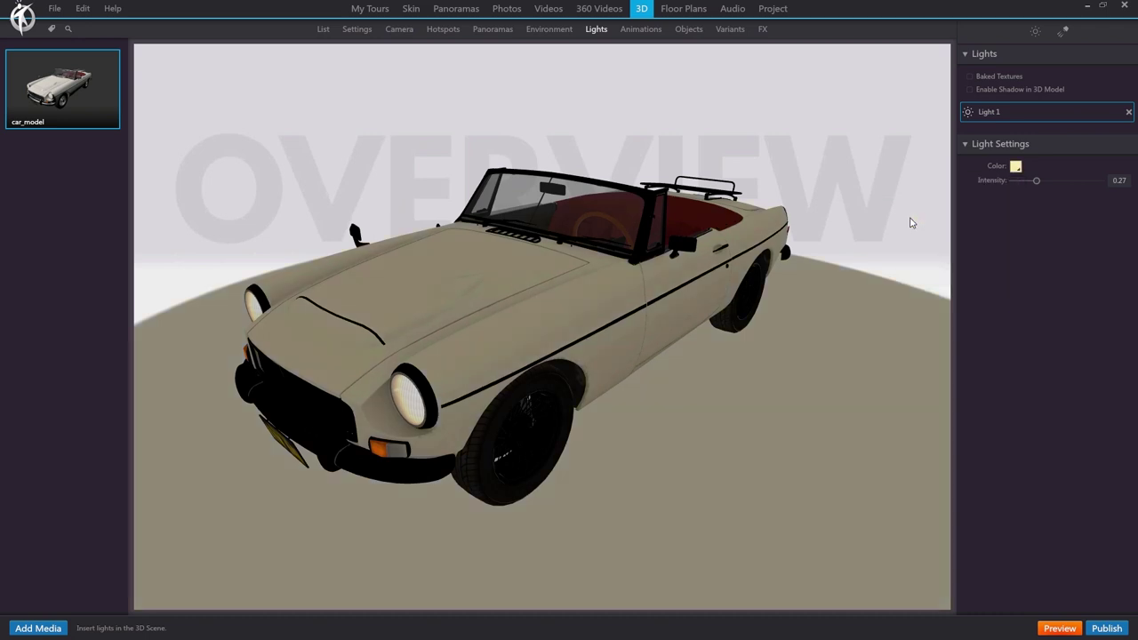
click(1016, 166)
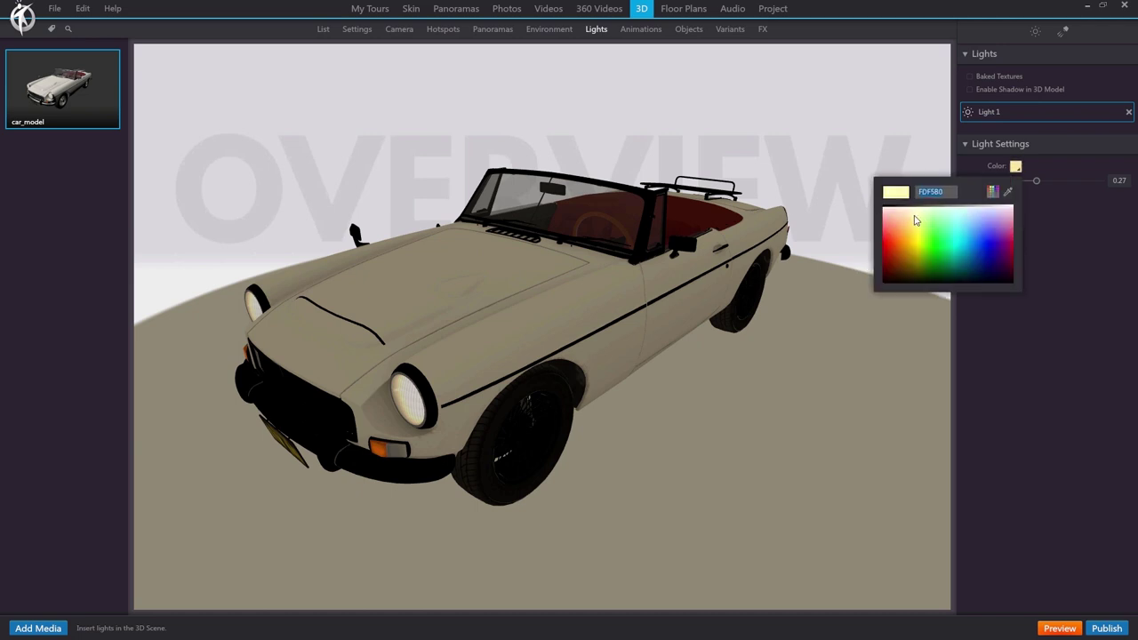
drag(916, 221, 954, 216)
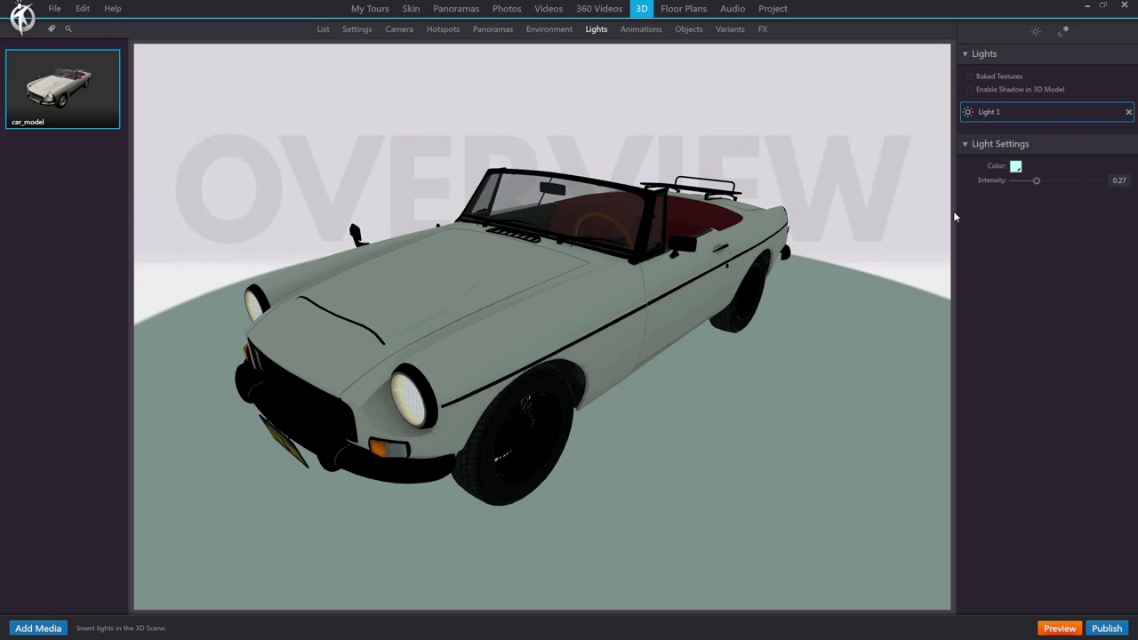
click(1129, 112)
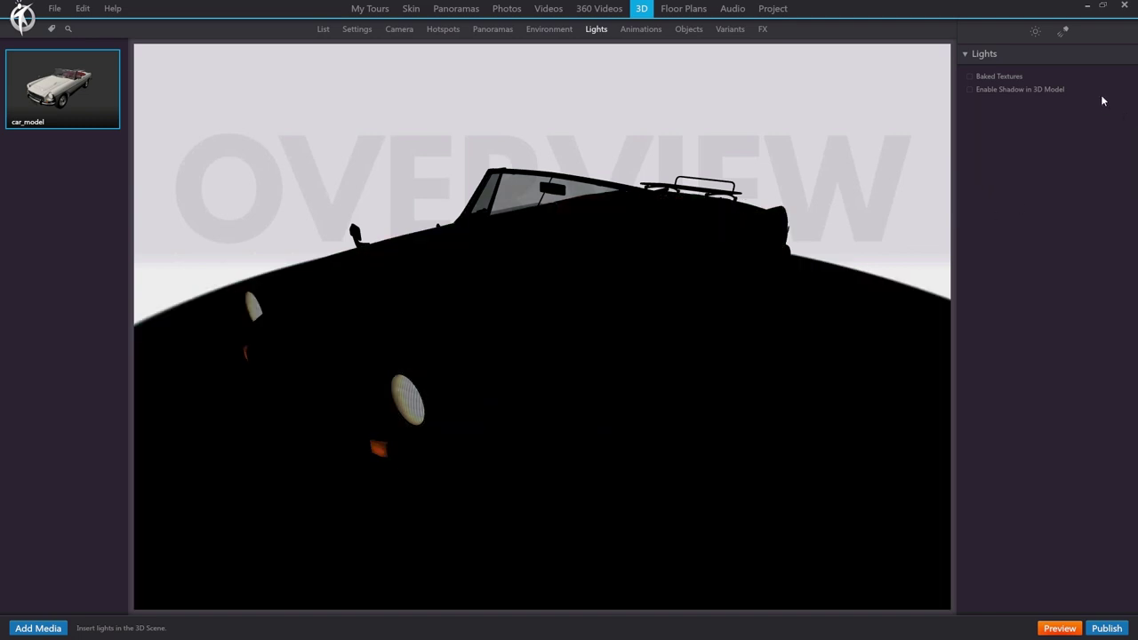
Add a directional light, compare its Fixed to Target and Fixed to Camera modes while orbiting the car, and keep Fixed to Target.
click(1065, 33)
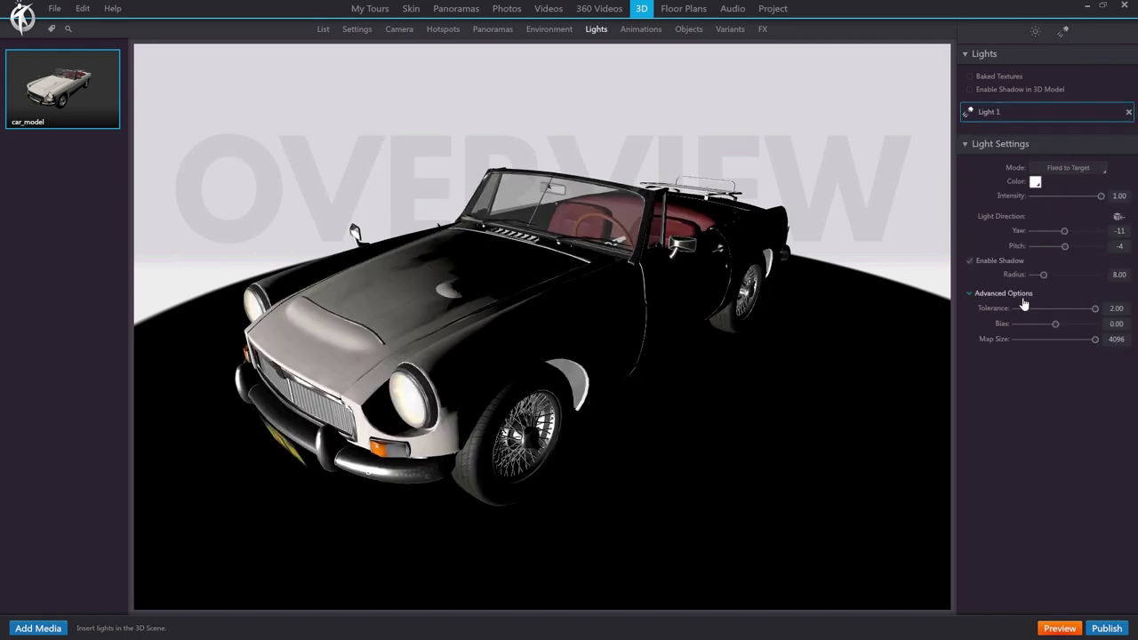
click(1086, 169)
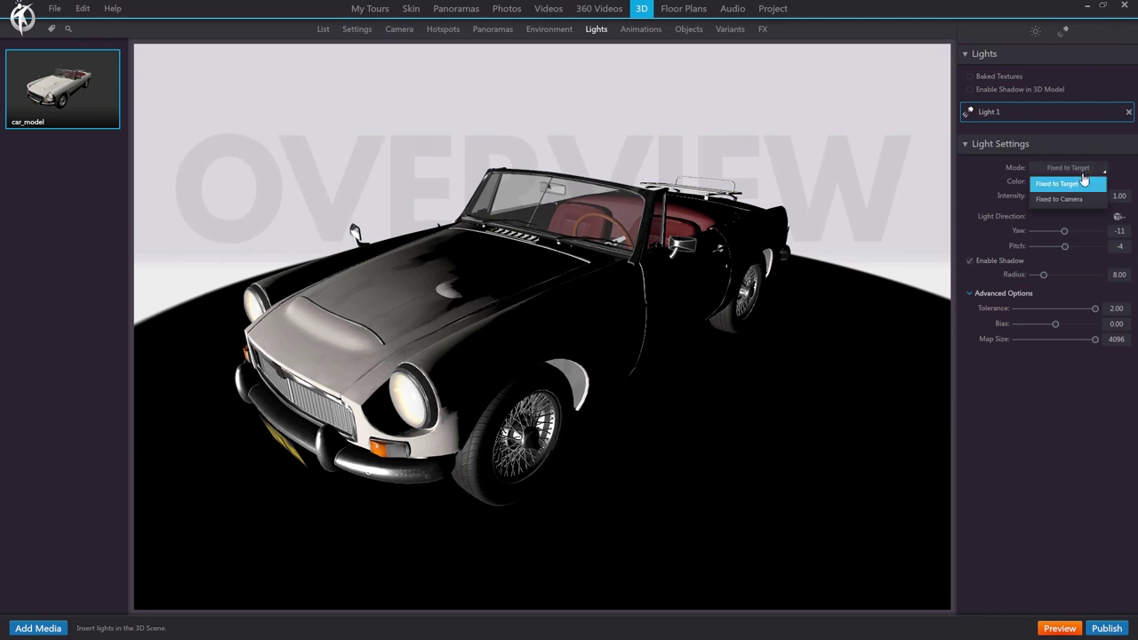
click(1077, 186)
drag(510, 327, 480, 322)
click(1092, 169)
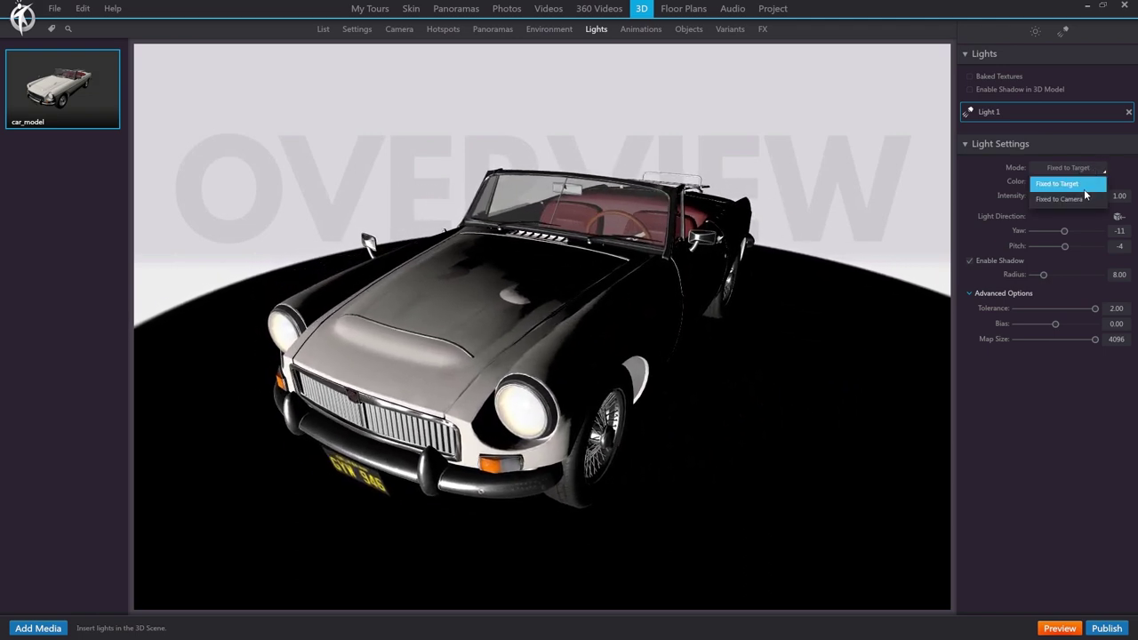
click(1085, 200)
drag(636, 283, 611, 282)
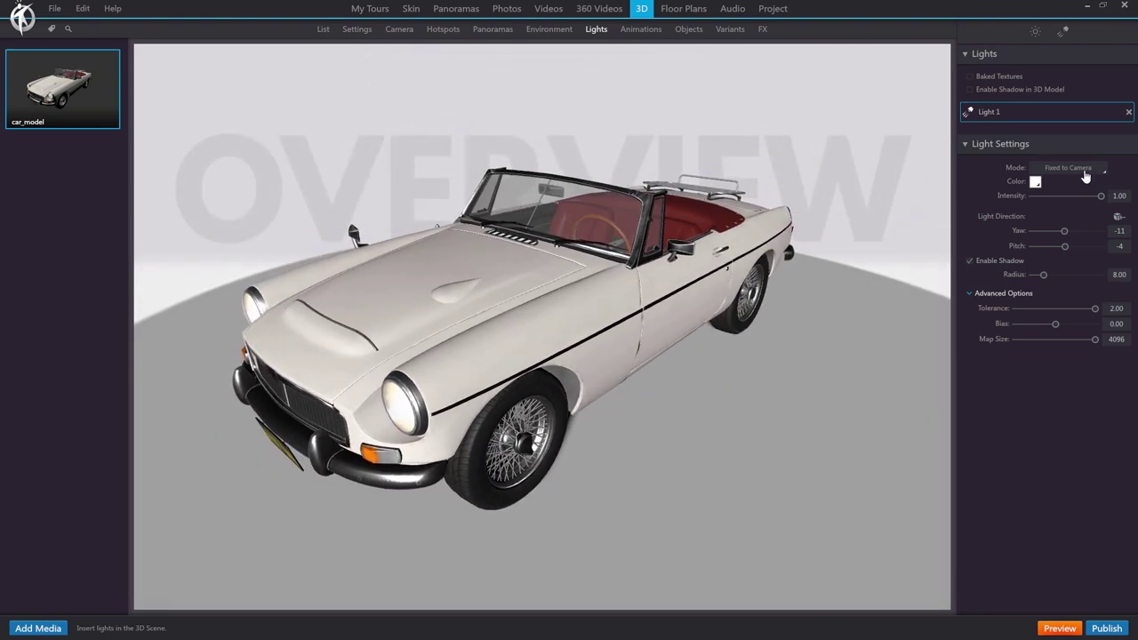
click(1068, 168)
click(1061, 185)
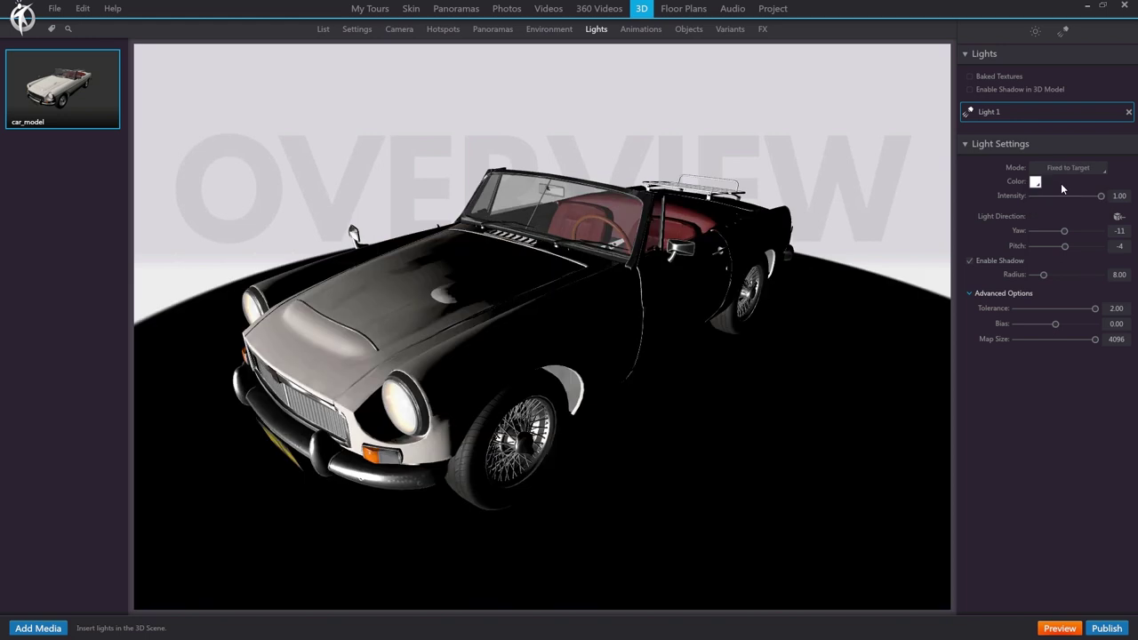
Set the directional light's intensity to 0.99, its yaw to 0 and its pitch to 76.
mouse_move(1102, 198)
mouse_move(1102, 197)
mouse_down()
mouse_move(1065, 200)
mouse_move(1101, 200)
mouse_up()
mouse_move(1064, 232)
mouse_down()
mouse_move(1079, 233)
mouse_move(1068, 247)
mouse_move(1103, 251)
mouse_move(1036, 236)
mouse_move(1071, 235)
mouse_up()
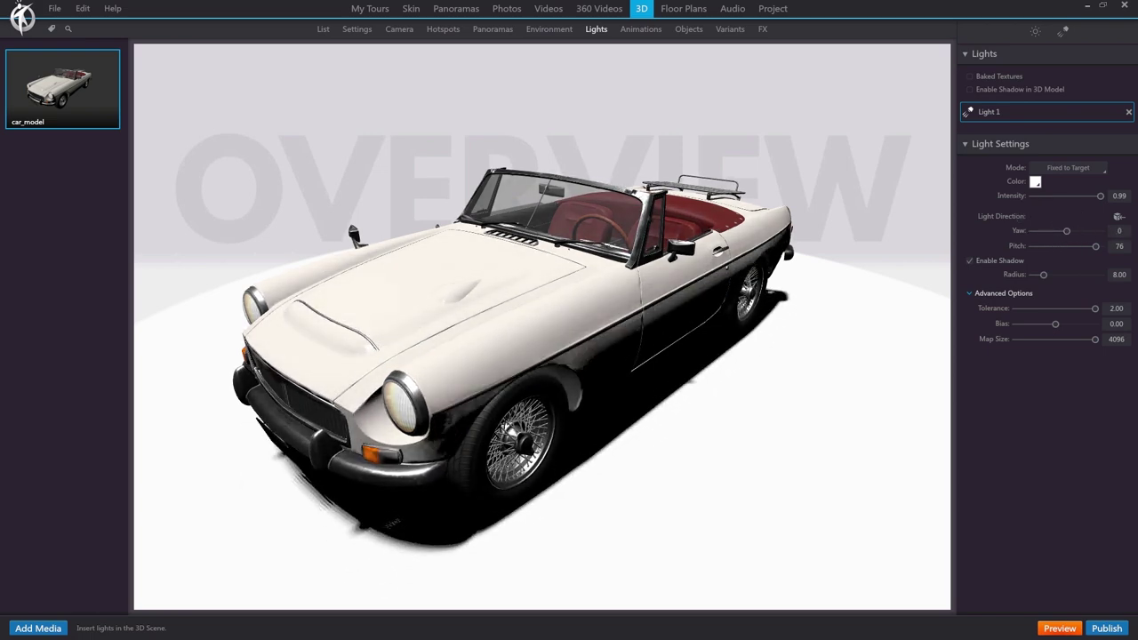
Aim the light direction by picking the car's side and then its bonnet, and raise the pitch to 87.
click(1120, 219)
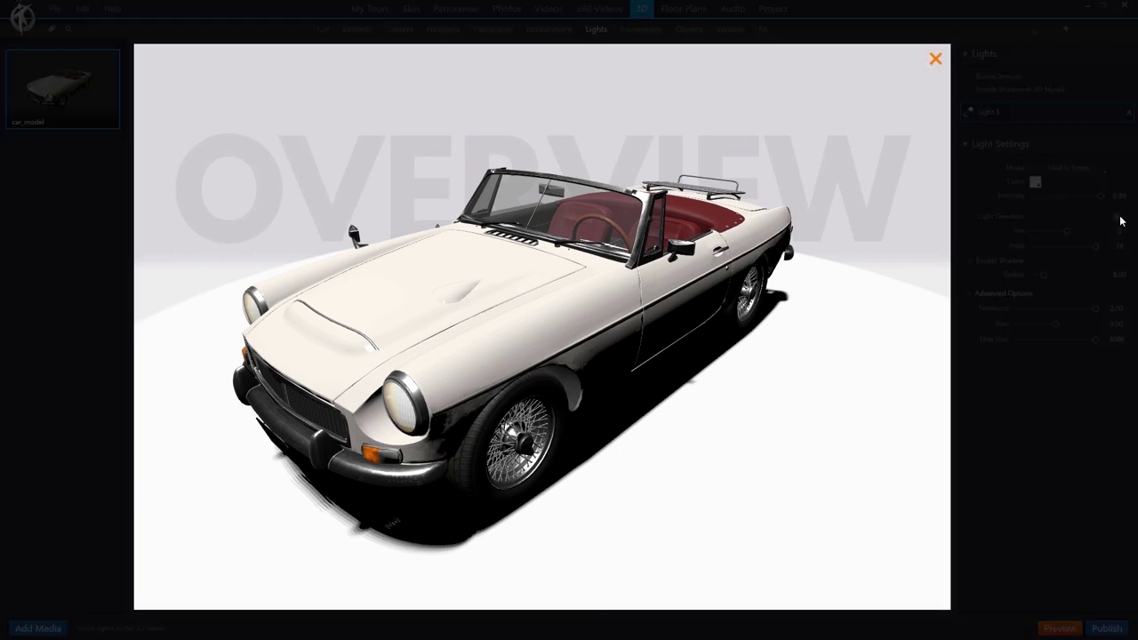
click(615, 348)
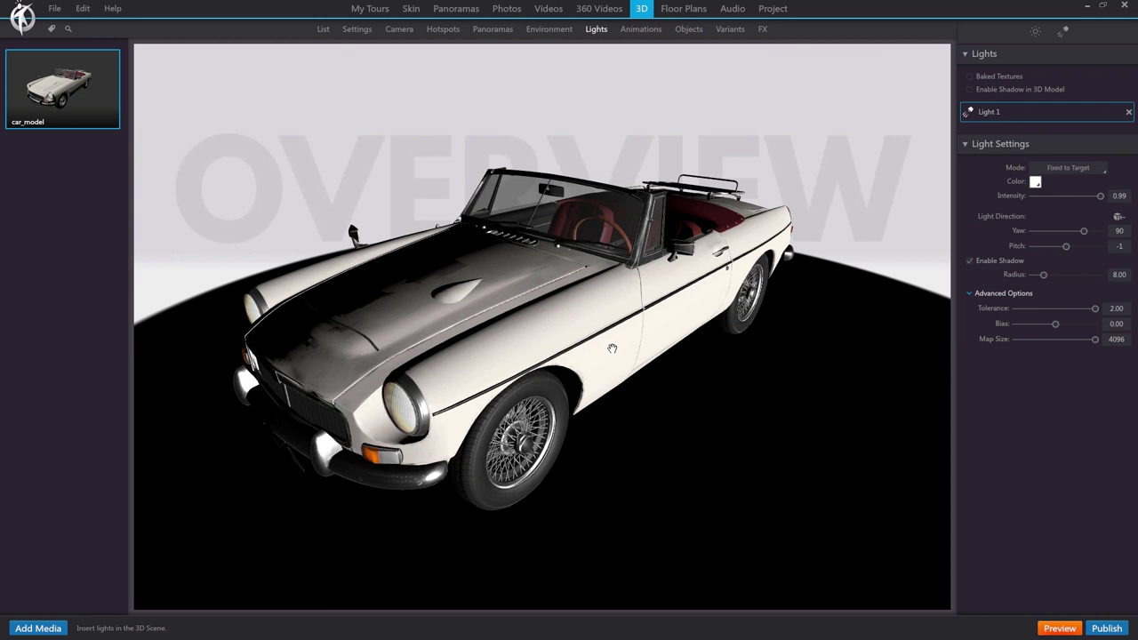
click(1119, 218)
click(375, 294)
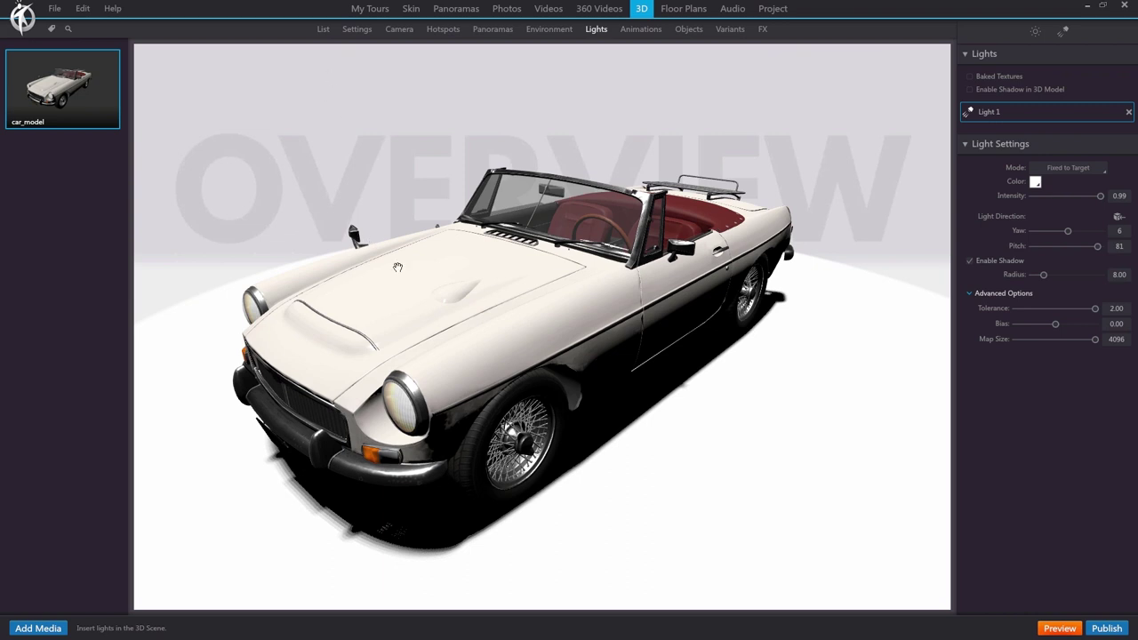
drag(1099, 245, 1100, 255)
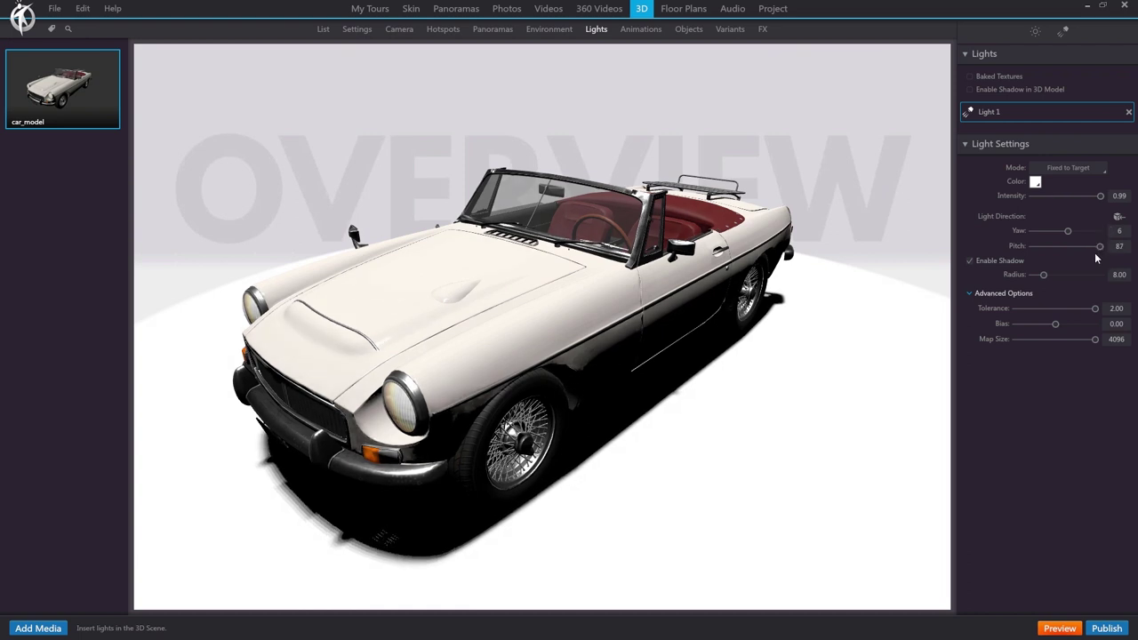
Turn the directional light's shadow off and back on to compare the car with and without it.
click(968, 262)
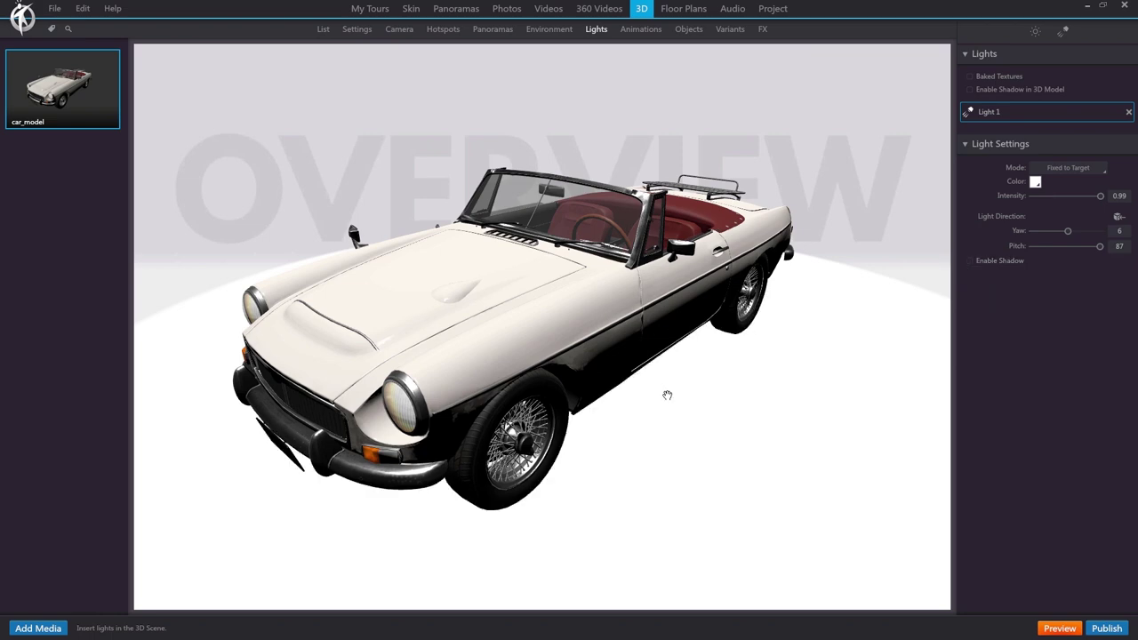
drag(668, 395, 800, 365)
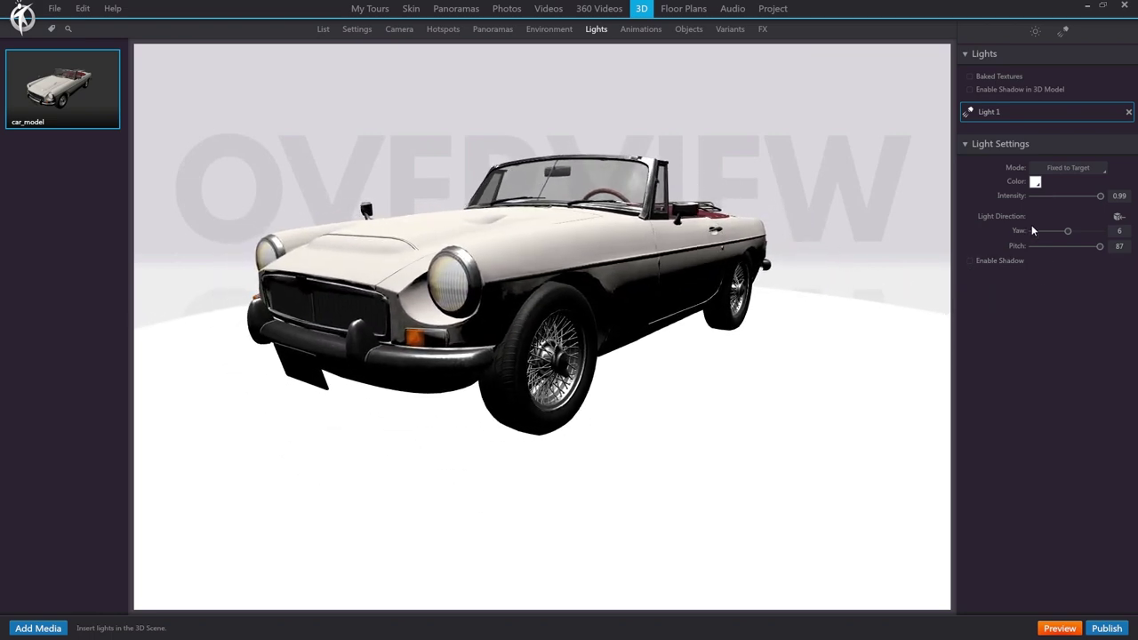
click(970, 262)
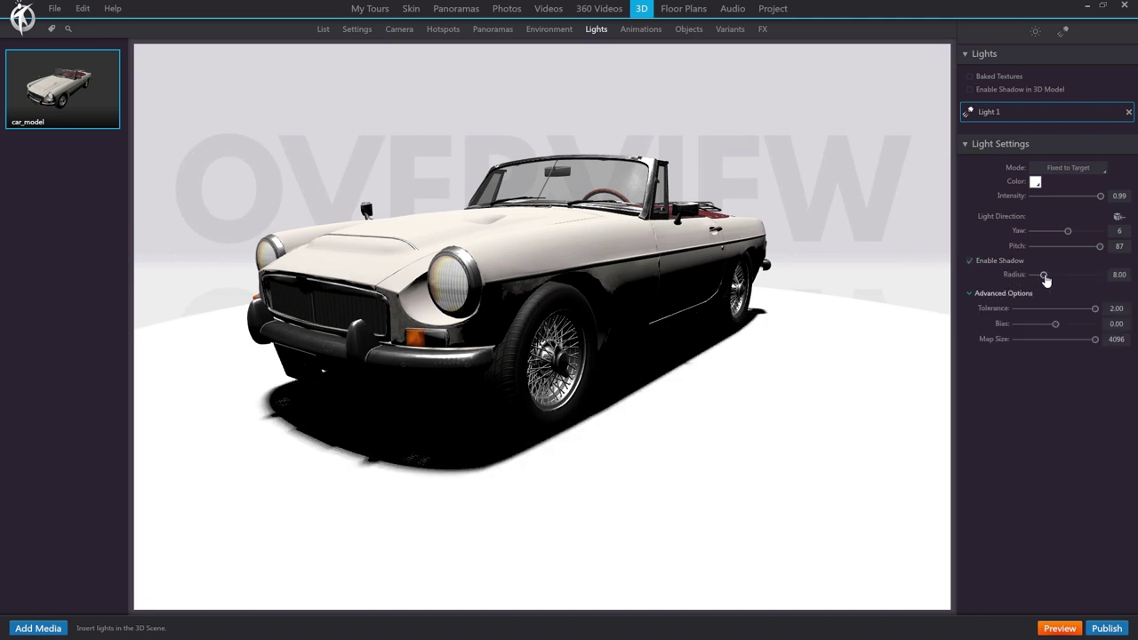
Soften the light's shadow with a radius of 37.50, enable shadows in the 3D model, and reopen the Light 1 settings.
drag(1043, 275, 1087, 276)
drag(782, 231, 824, 172)
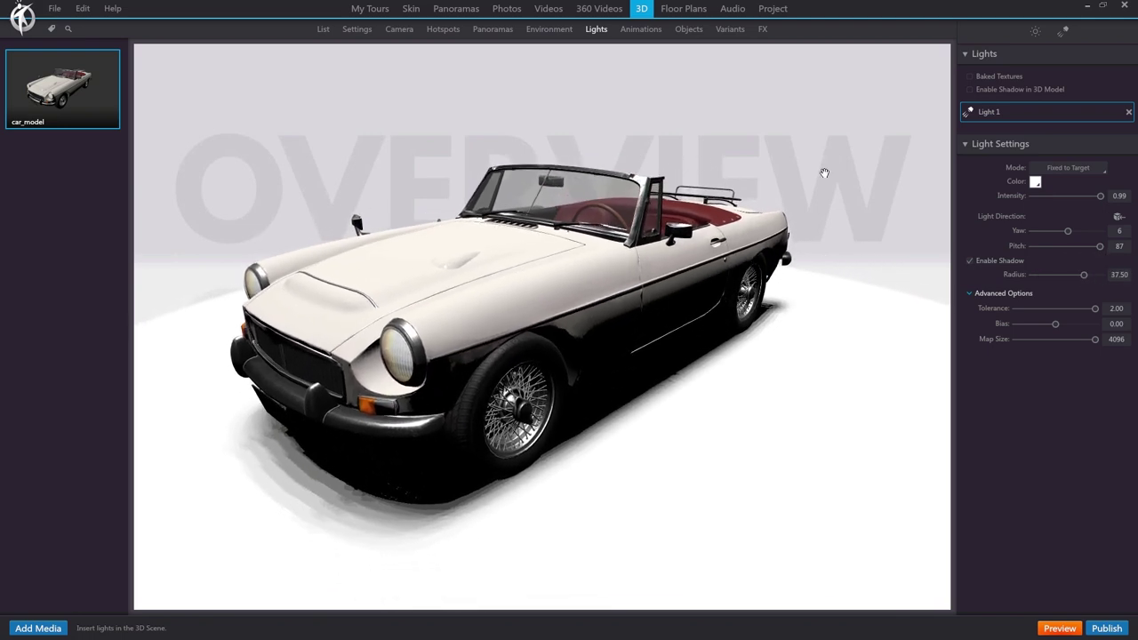
click(970, 89)
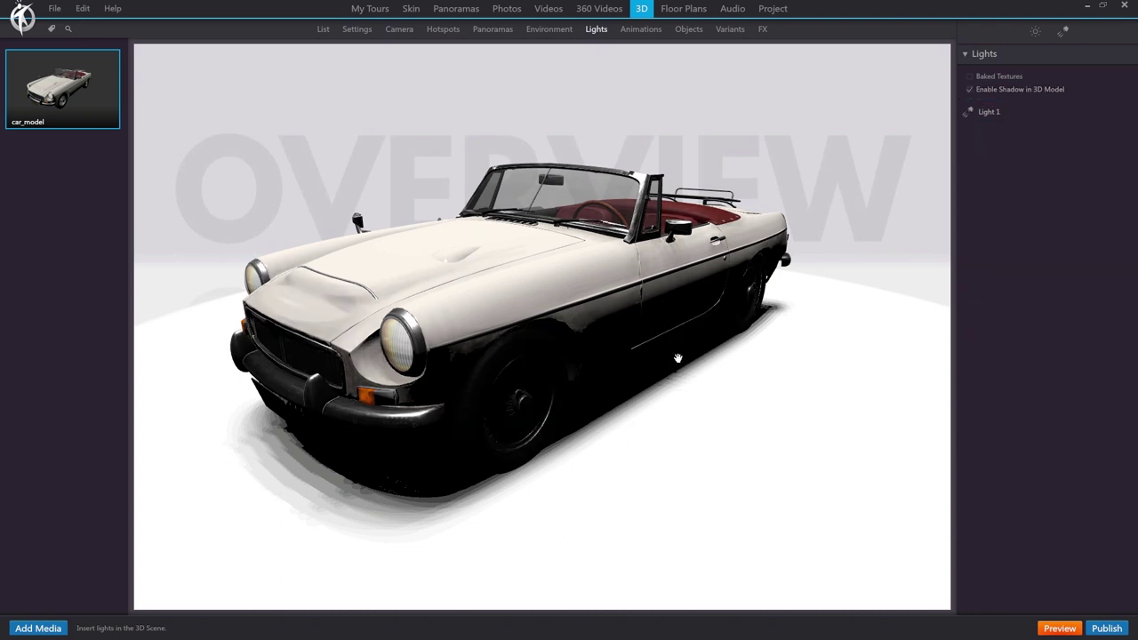
click(992, 116)
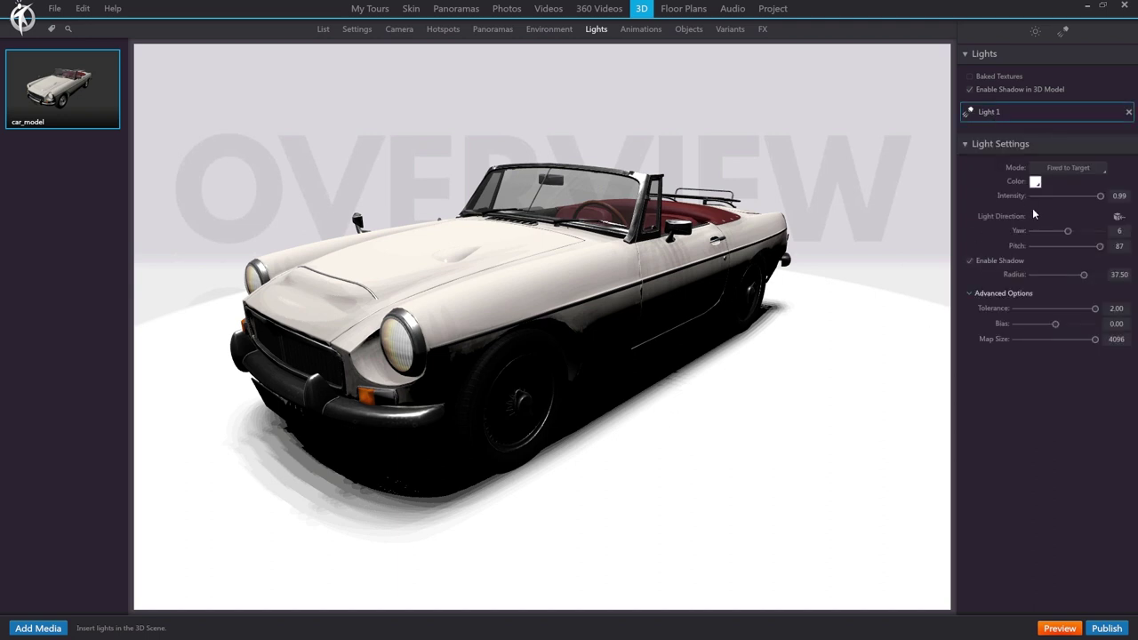
Sharpen Light 1's shadow by reducing its radius to 15.52 and further to 7.76, checking the effect along the car's side.
drag(1085, 275, 1054, 278)
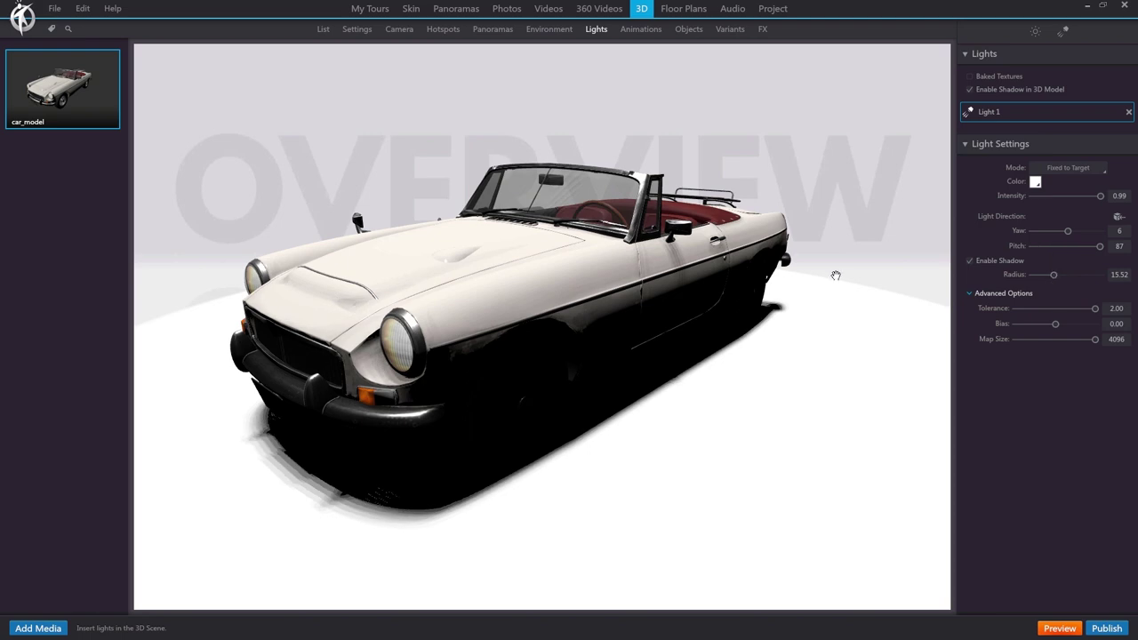
scroll(674, 253, up, 5)
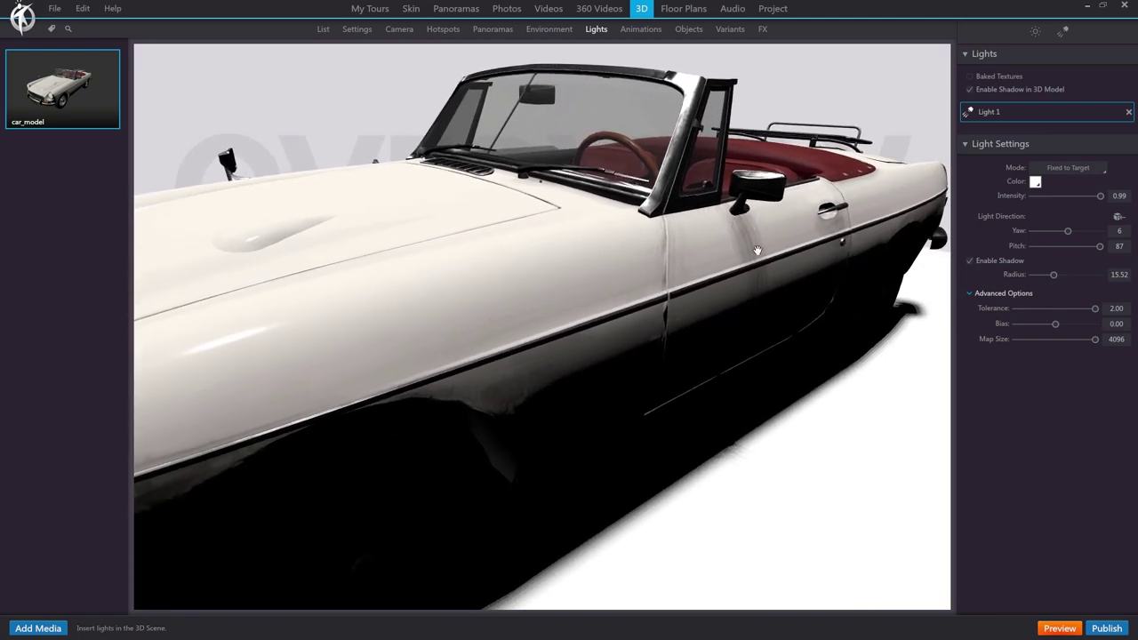
drag(1054, 275, 1044, 279)
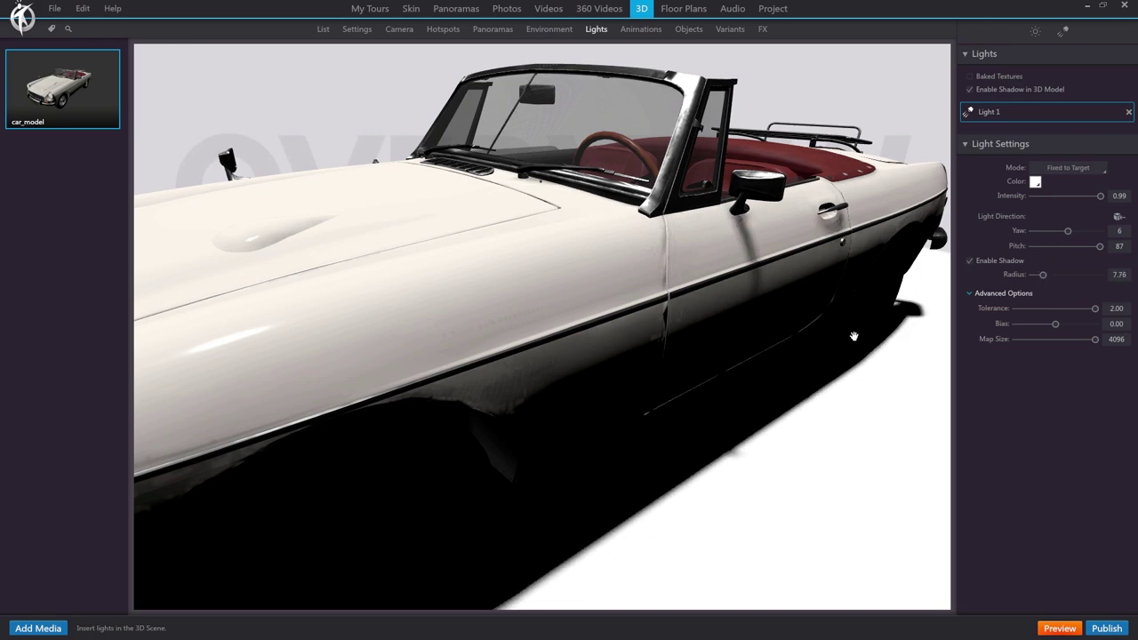
Try a shadow tolerance of 1.51, compare it on the car, and return the tolerance to 2.00.
mouse_move(1095, 309)
mouse_down()
mouse_move(1062, 315)
mouse_move(1075, 313)
mouse_up()
drag(747, 324, 680, 331)
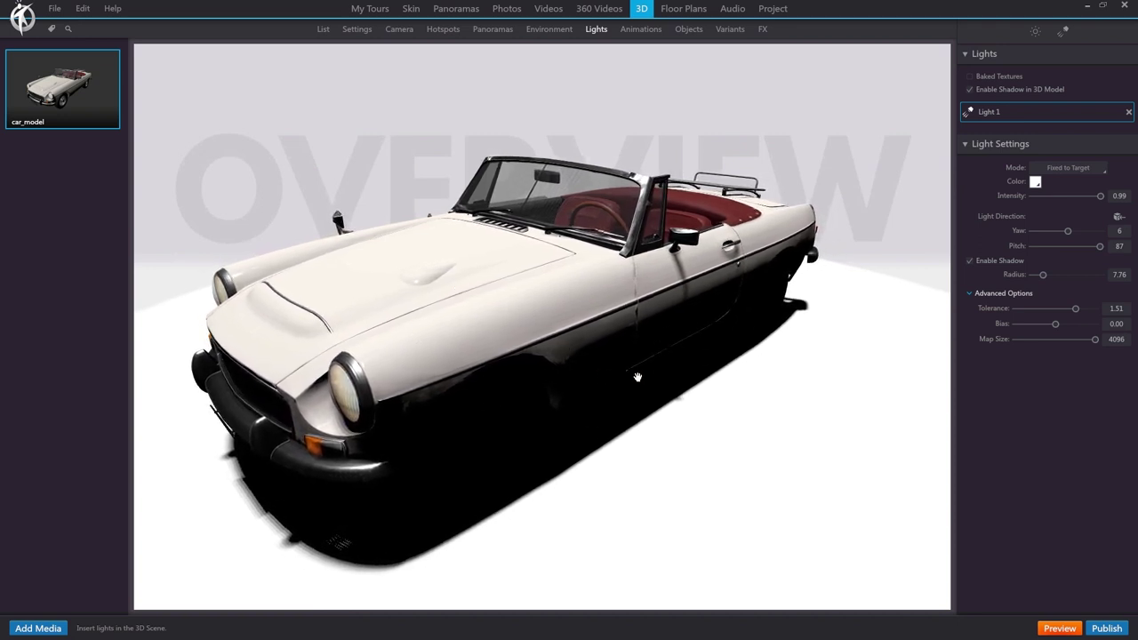
drag(1071, 312, 1100, 312)
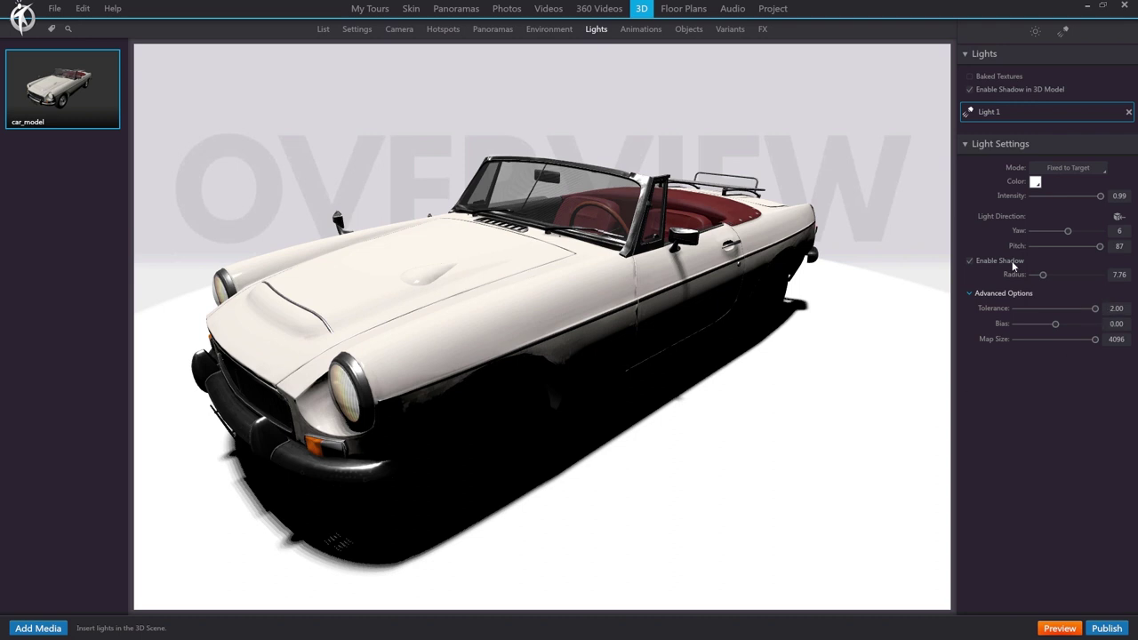
Aim Light 1 with yaw 28 and pitch 59, using a shadow bias of 0.00 and a map size of 4096.
mouse_move(1070, 234)
drag(1071, 234, 1092, 259)
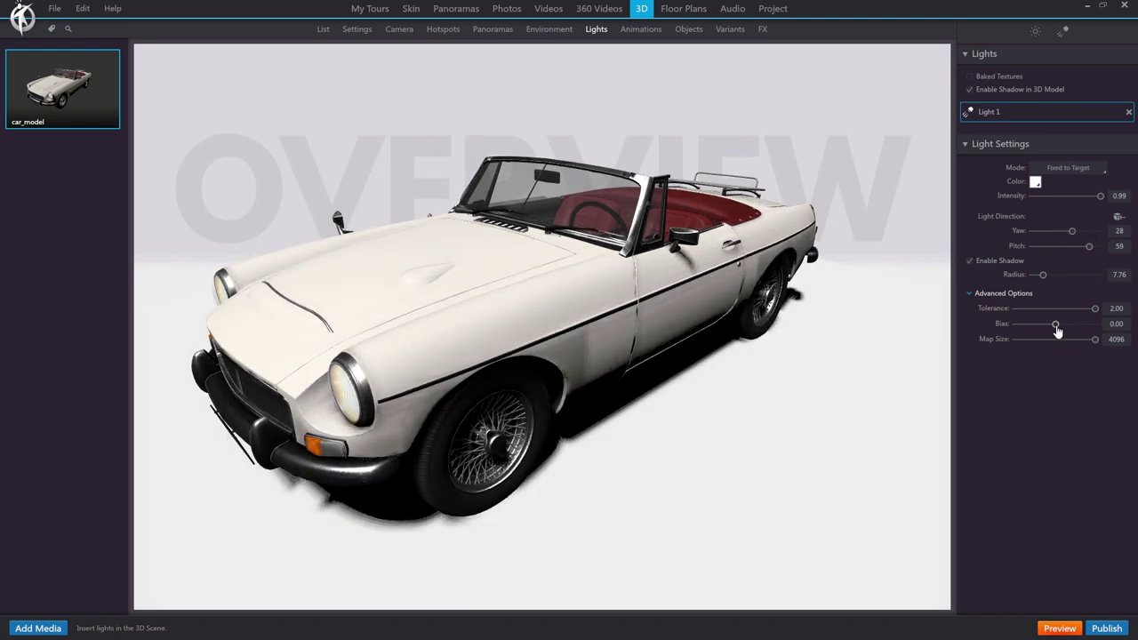
drag(1057, 330, 1055, 330)
mouse_move(1098, 345)
mouse_down()
mouse_move(1029, 346)
mouse_move(1101, 346)
mouse_up()
Turn baked textures on and off again to compare the car with and without them.
click(971, 77)
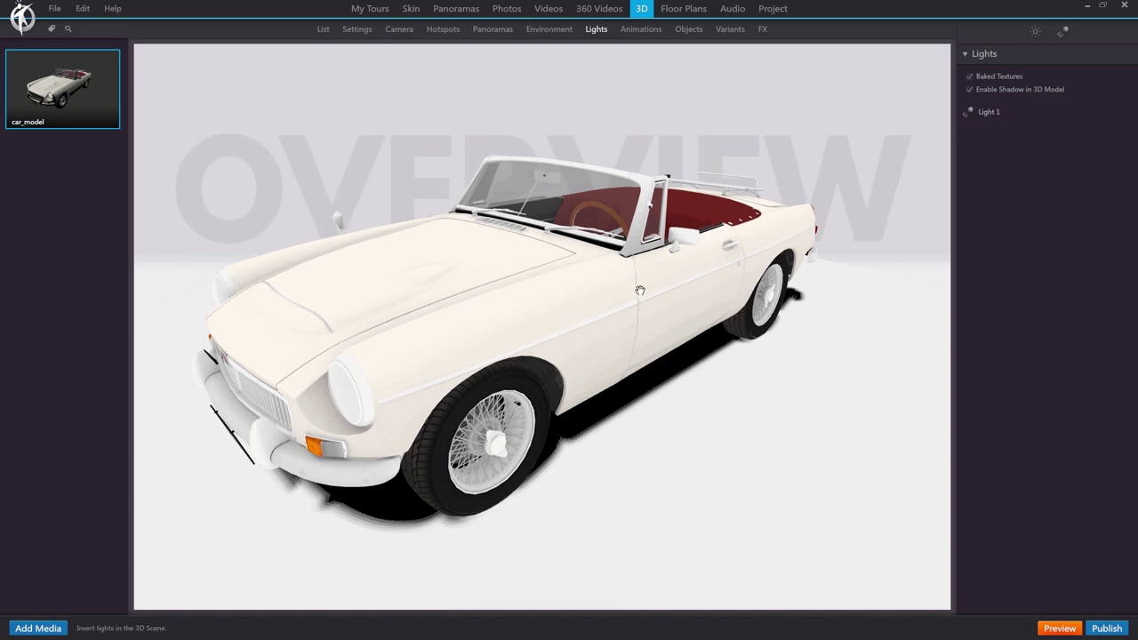
click(971, 78)
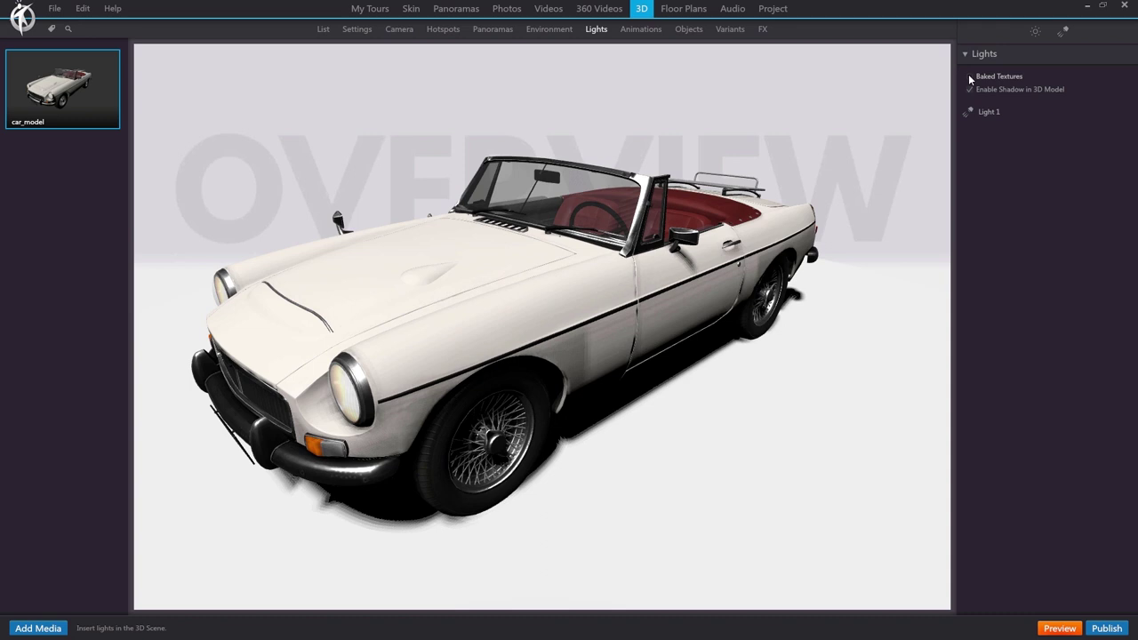
click(971, 77)
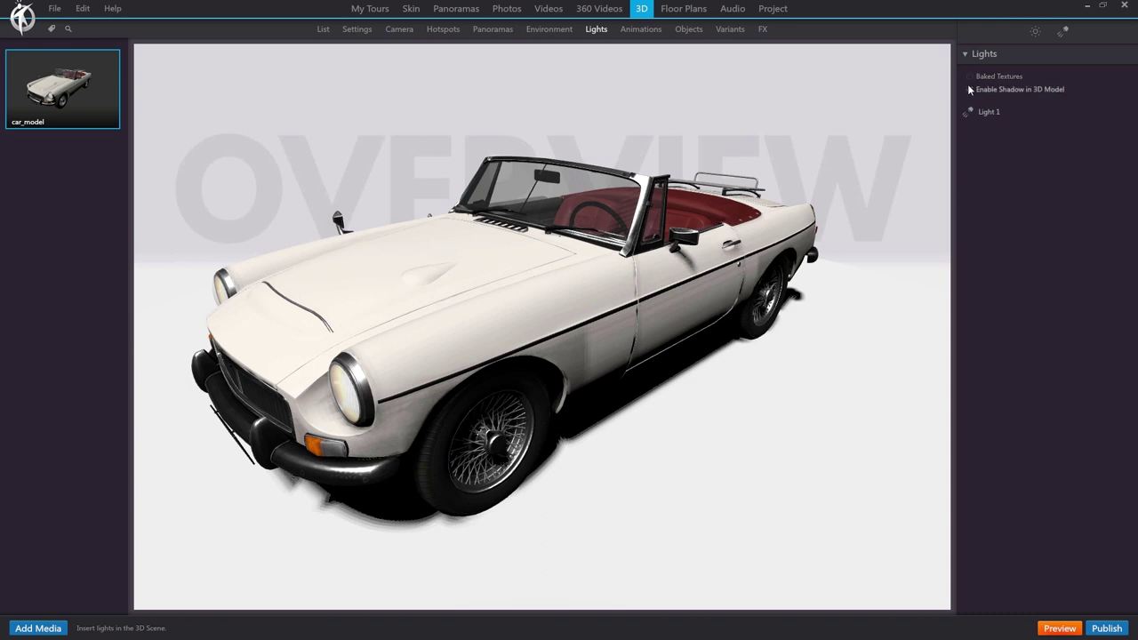
Enable "reflection image" as a reflection in the environment settings and check it on the car's front.
click(549, 30)
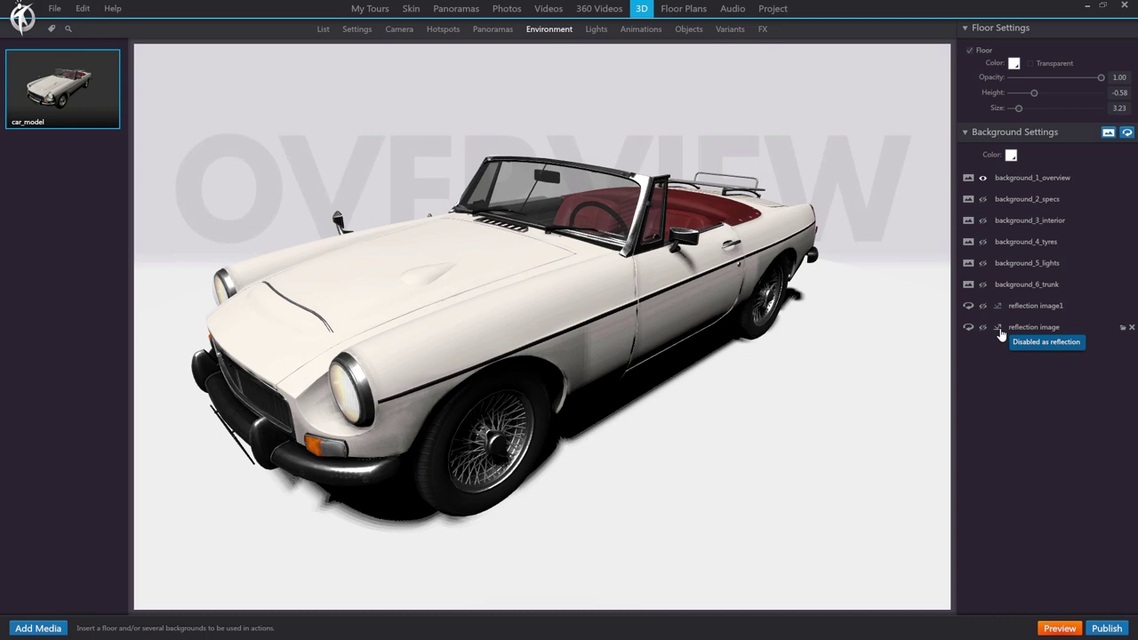
drag(803, 327, 762, 333)
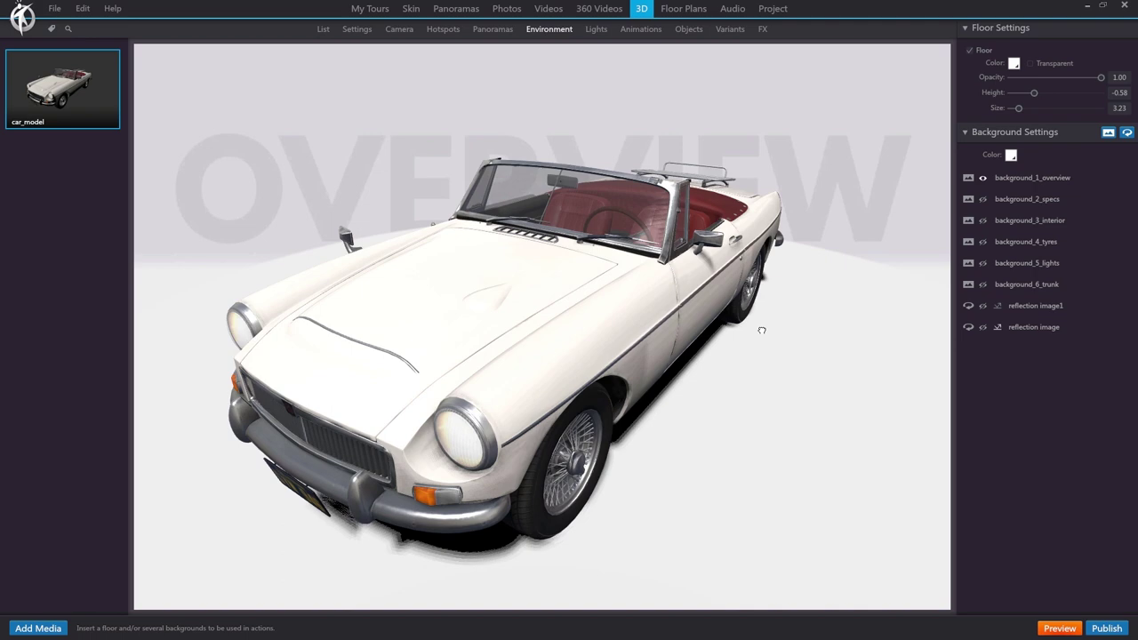
Reopen the Light 1 settings and lower the light's intensity.
click(596, 28)
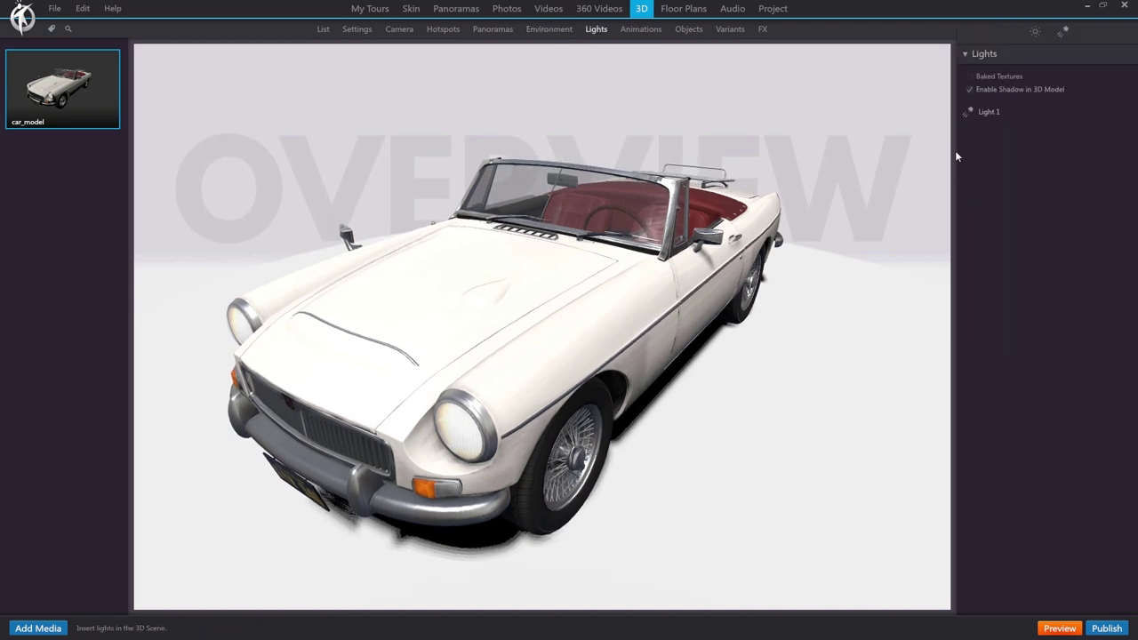
click(989, 110)
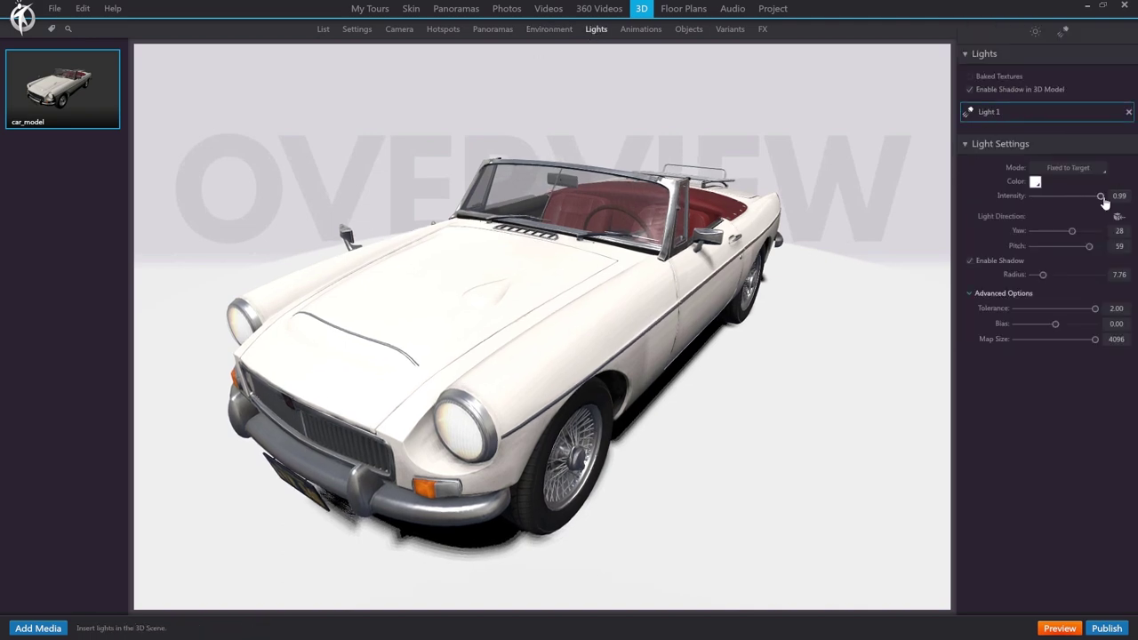
drag(1103, 200, 1074, 199)
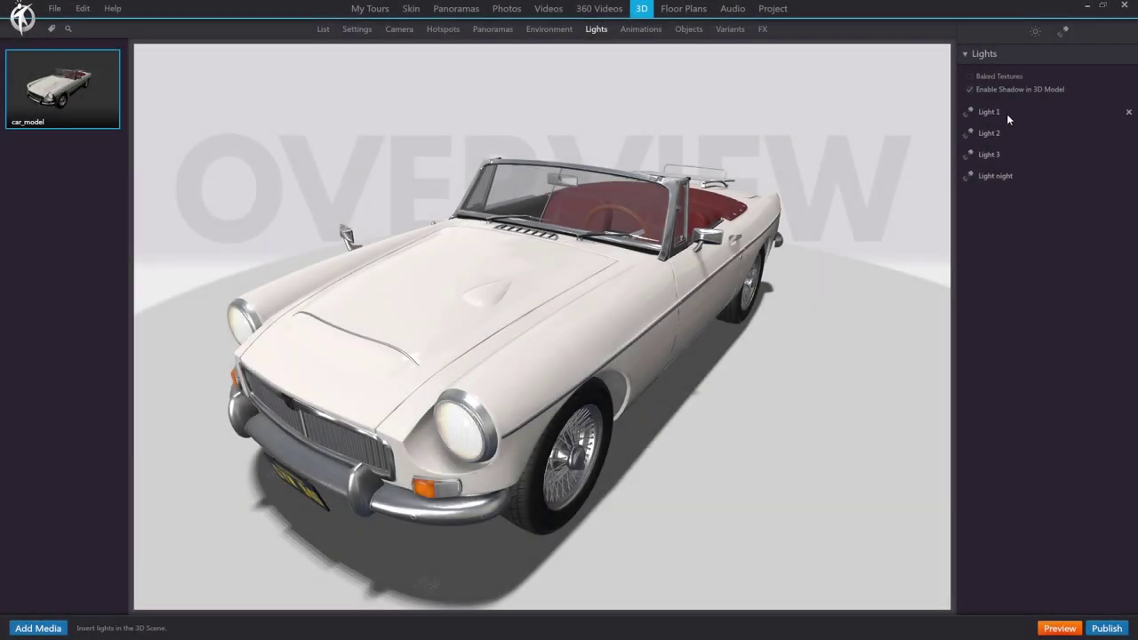
Review the intensity, direction and shadow settings of Light 1, Light 2, Light 3 and Light night.
click(1006, 113)
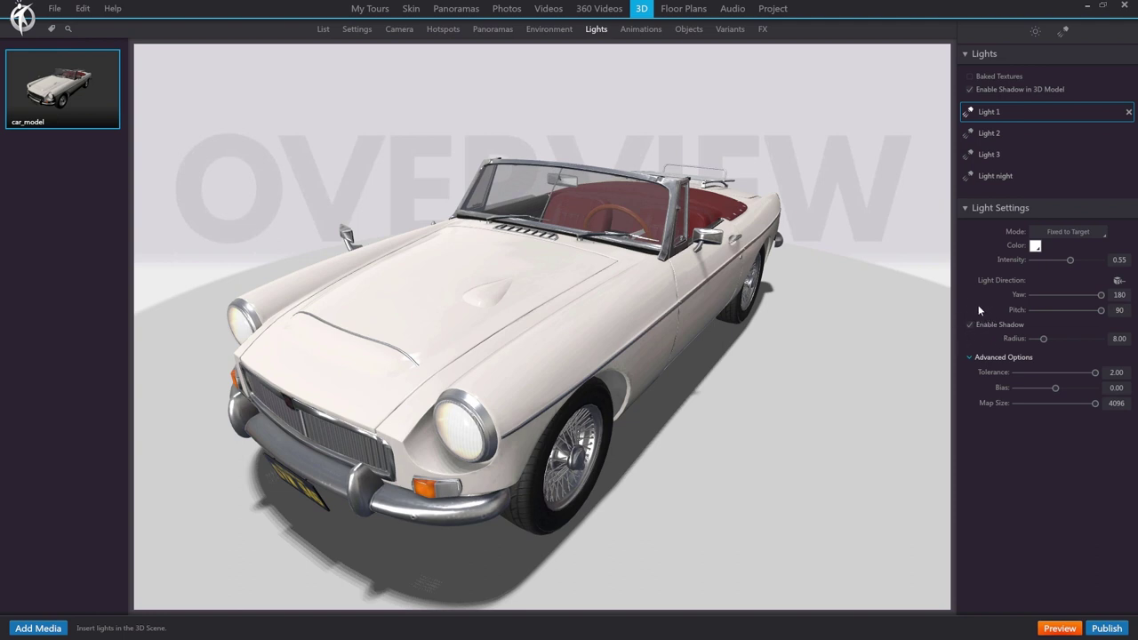
click(993, 132)
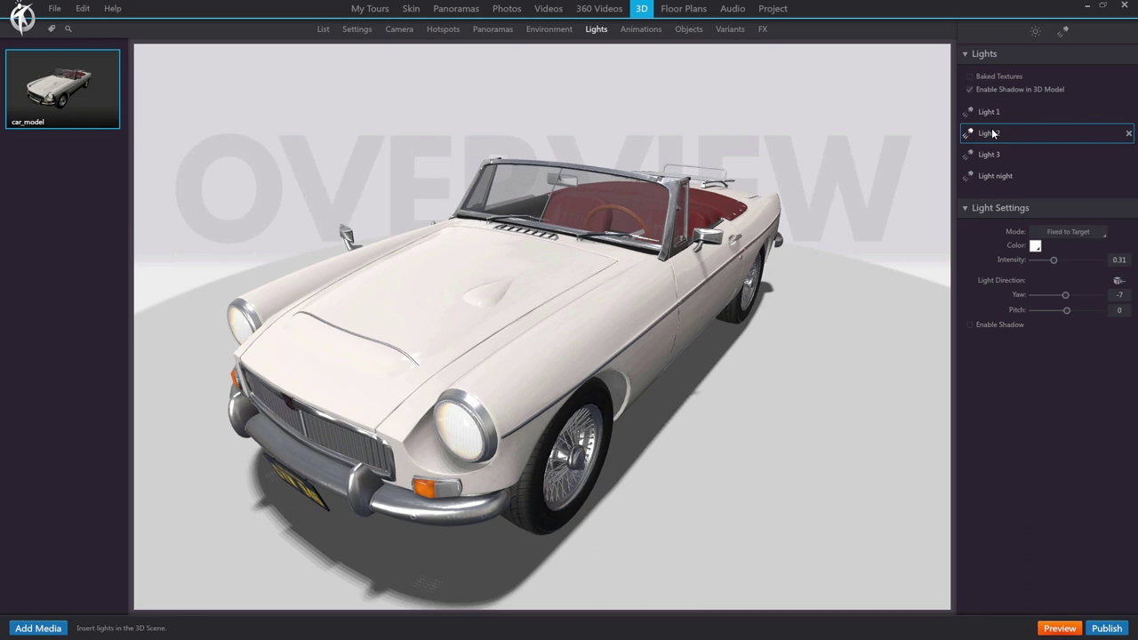
click(989, 155)
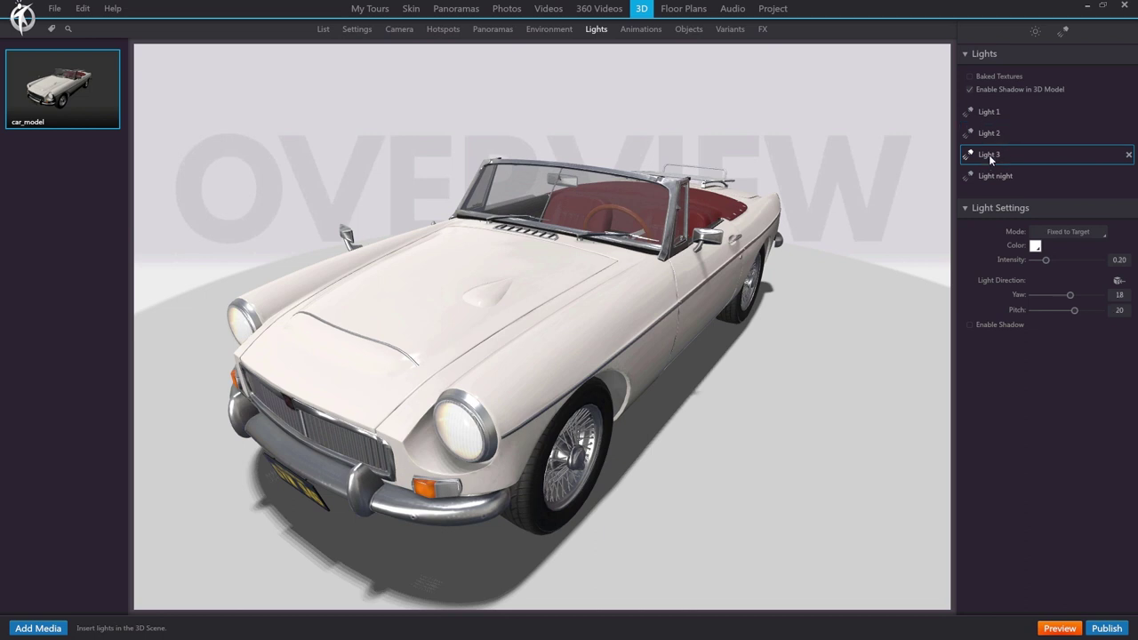
click(992, 177)
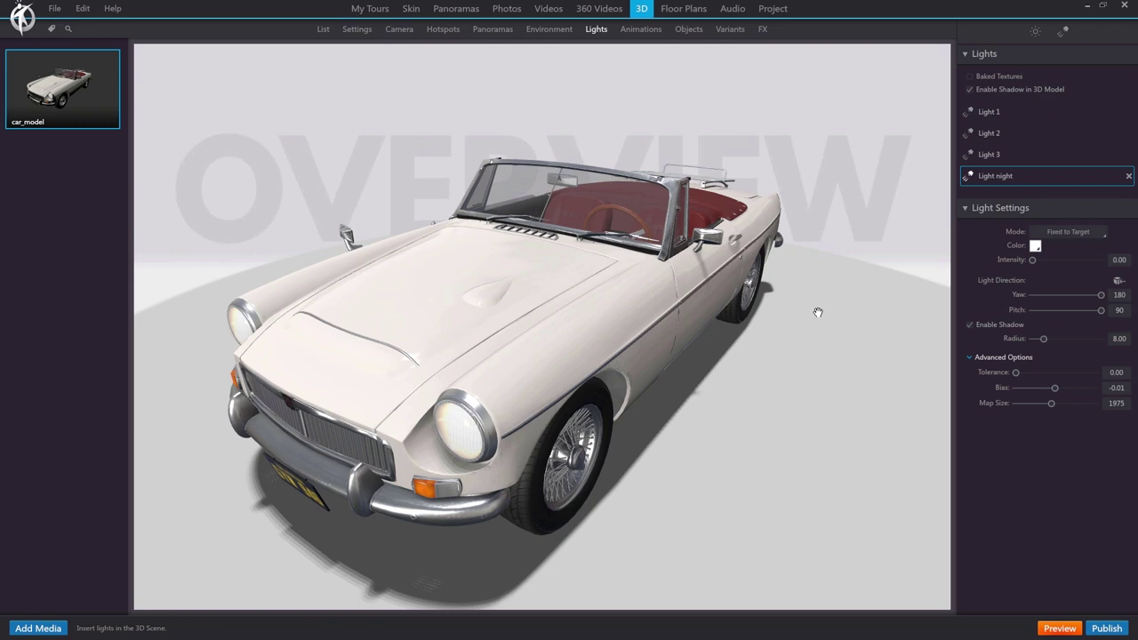
Add a 3D Model Light action for car_model to the skin's Button Night.
click(411, 10)
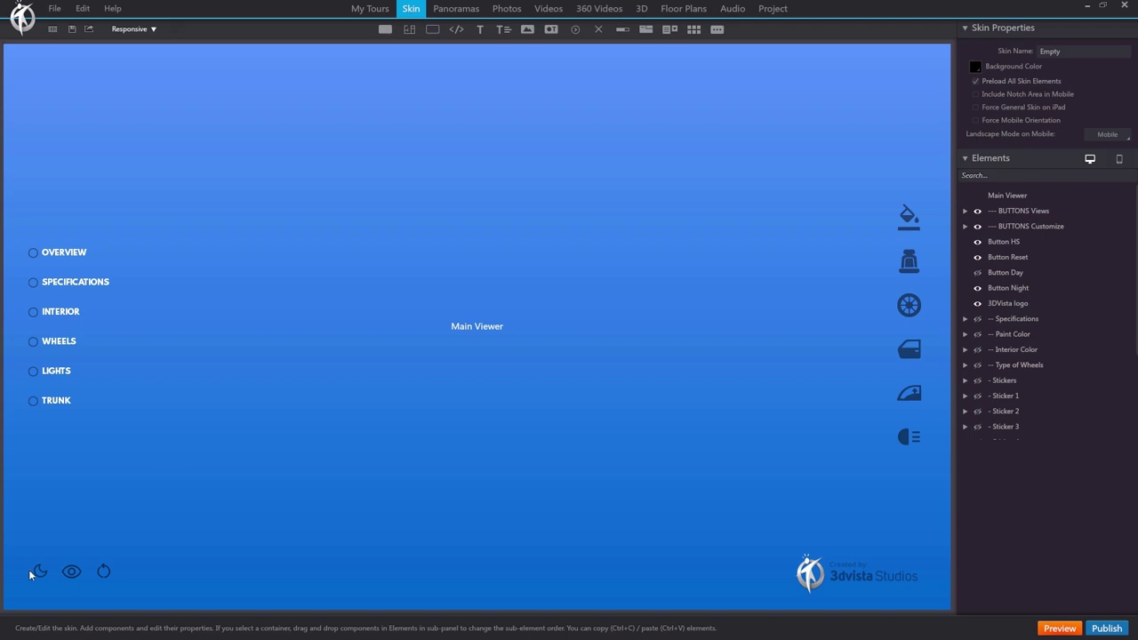
click(40, 574)
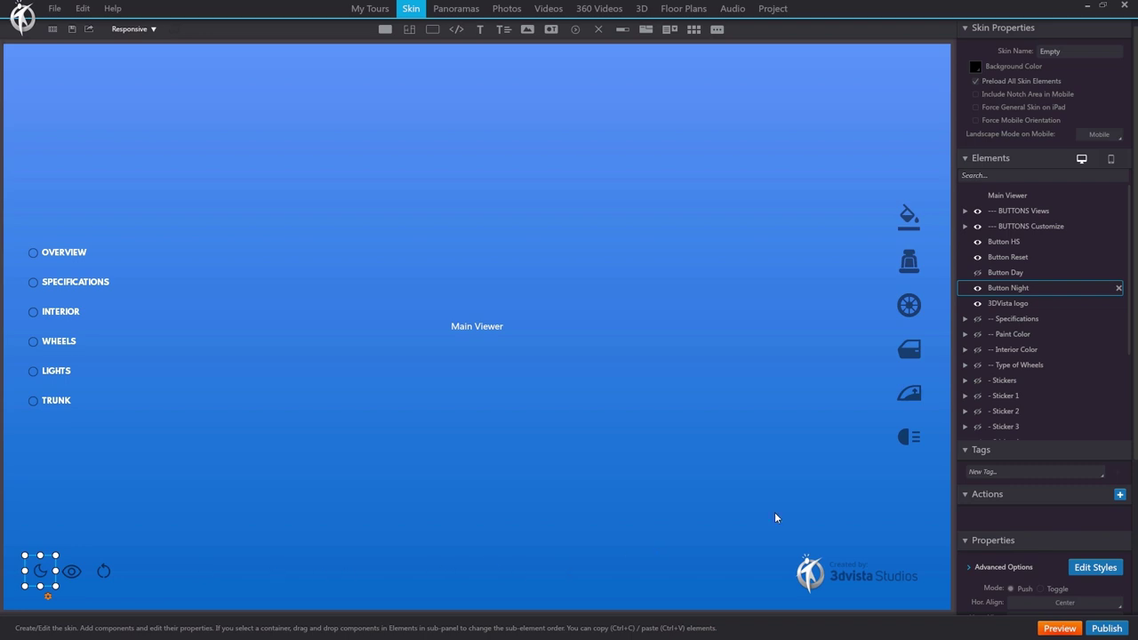
click(1121, 496)
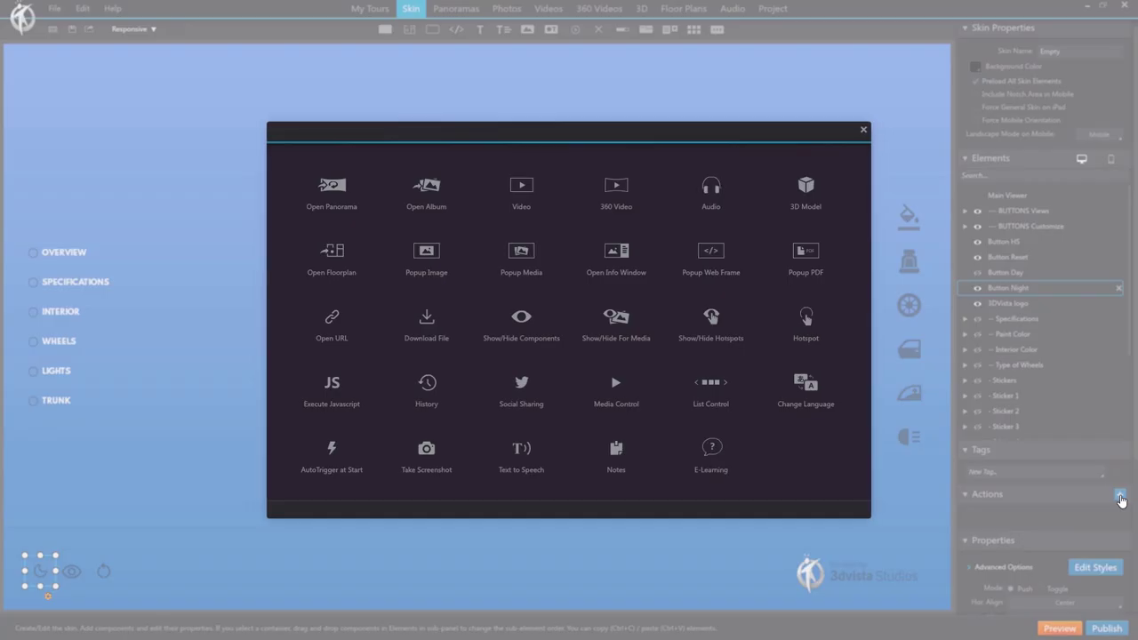
click(821, 194)
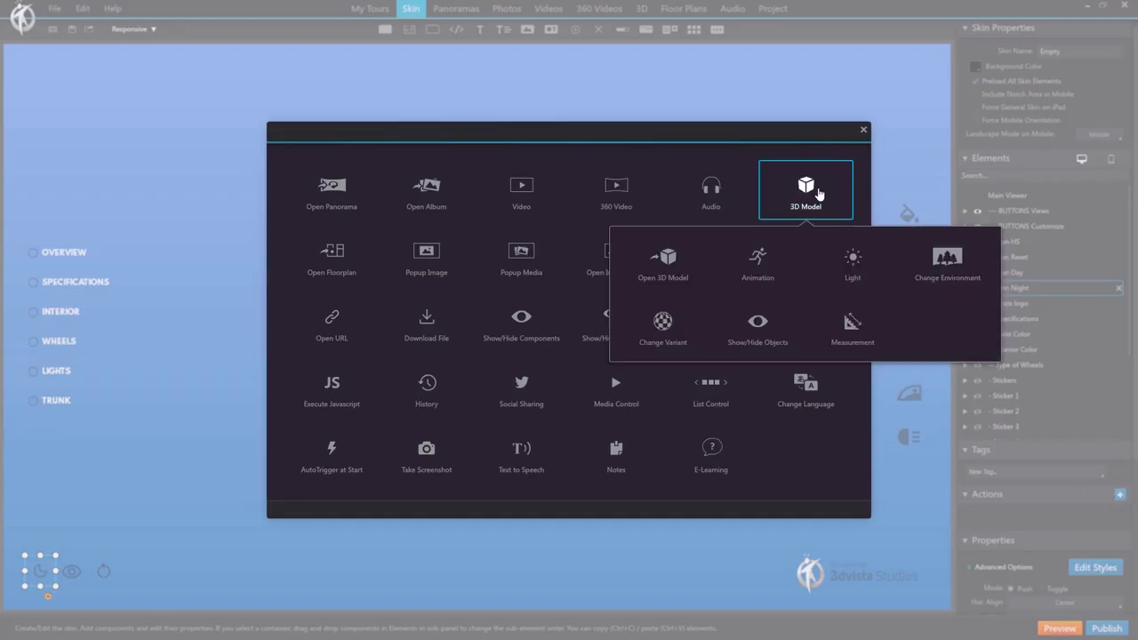
click(853, 260)
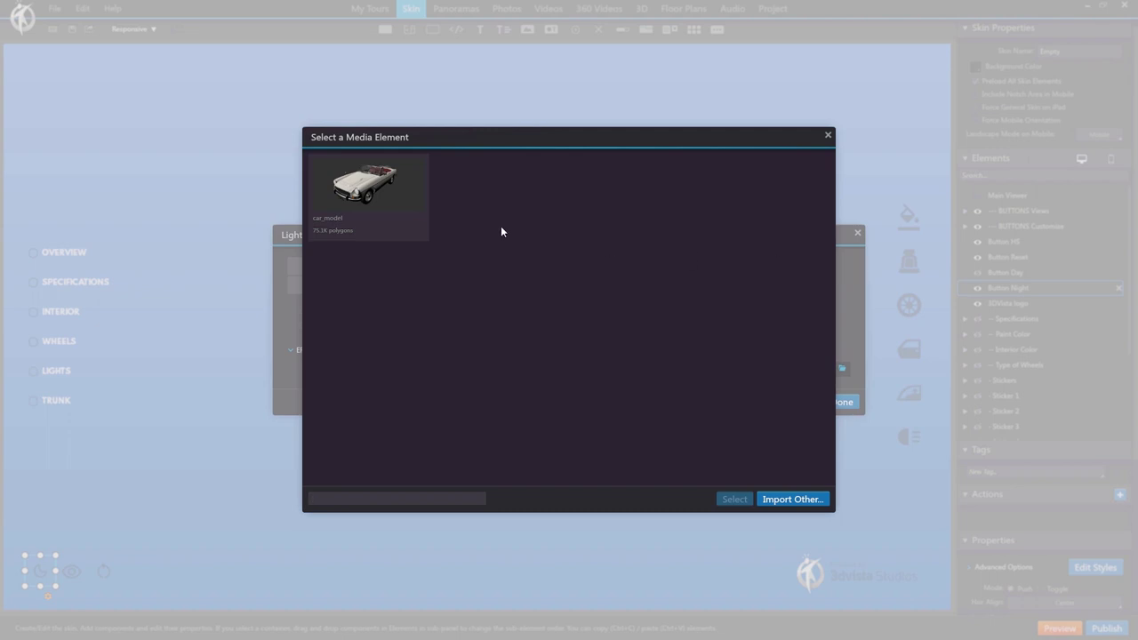
double_click(358, 203)
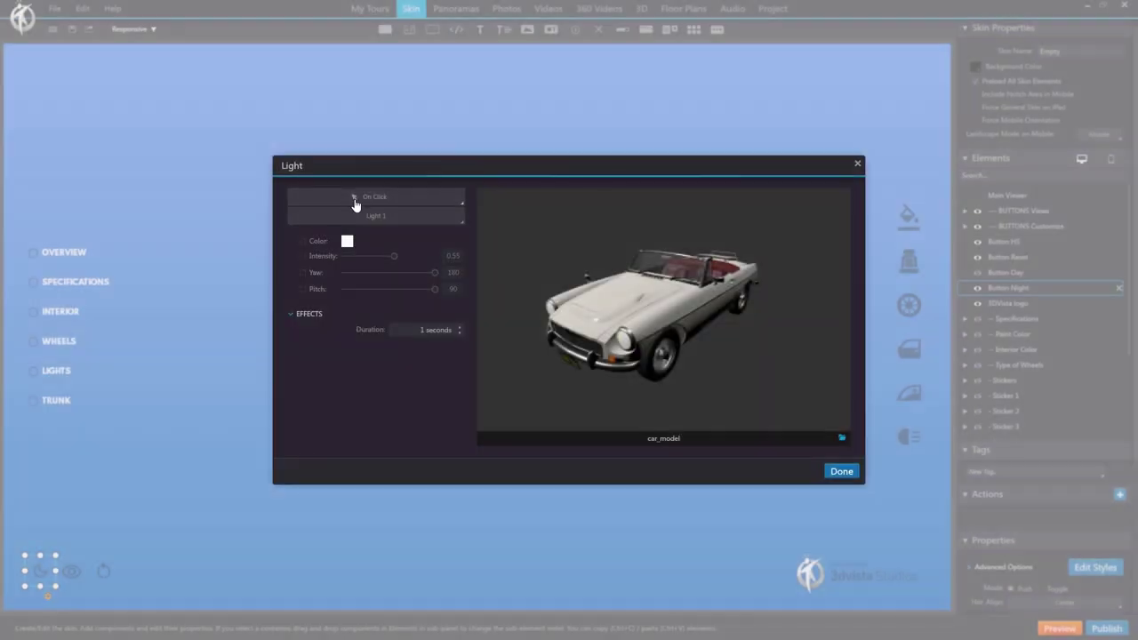
Make the action control Light 1 on click, with its intensity enabled and set to 0.00.
click(410, 222)
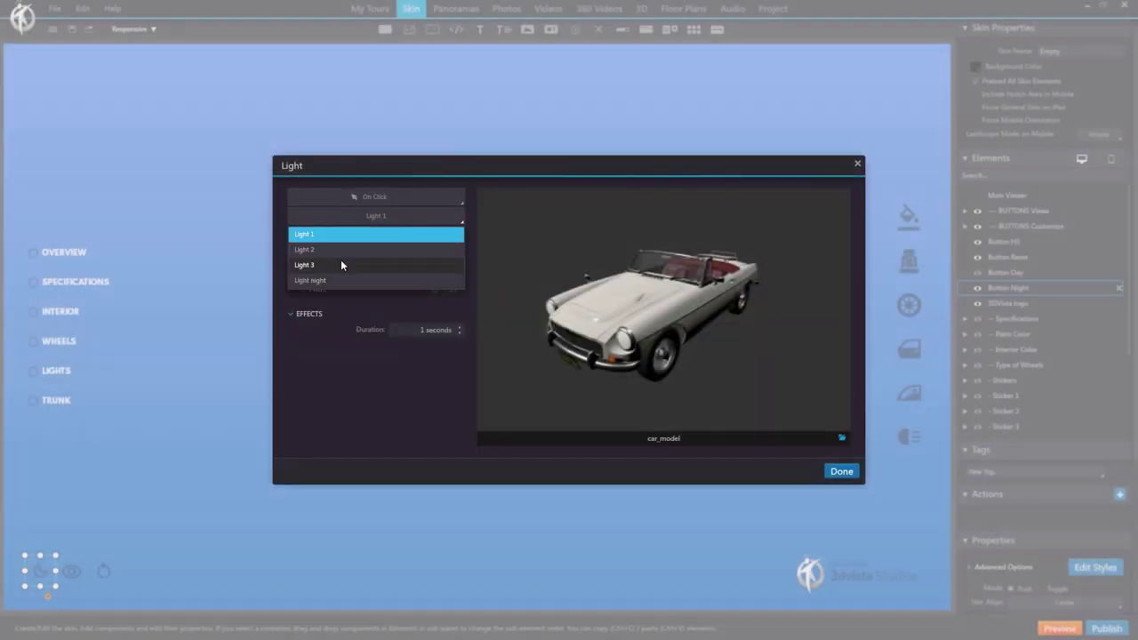
click(319, 234)
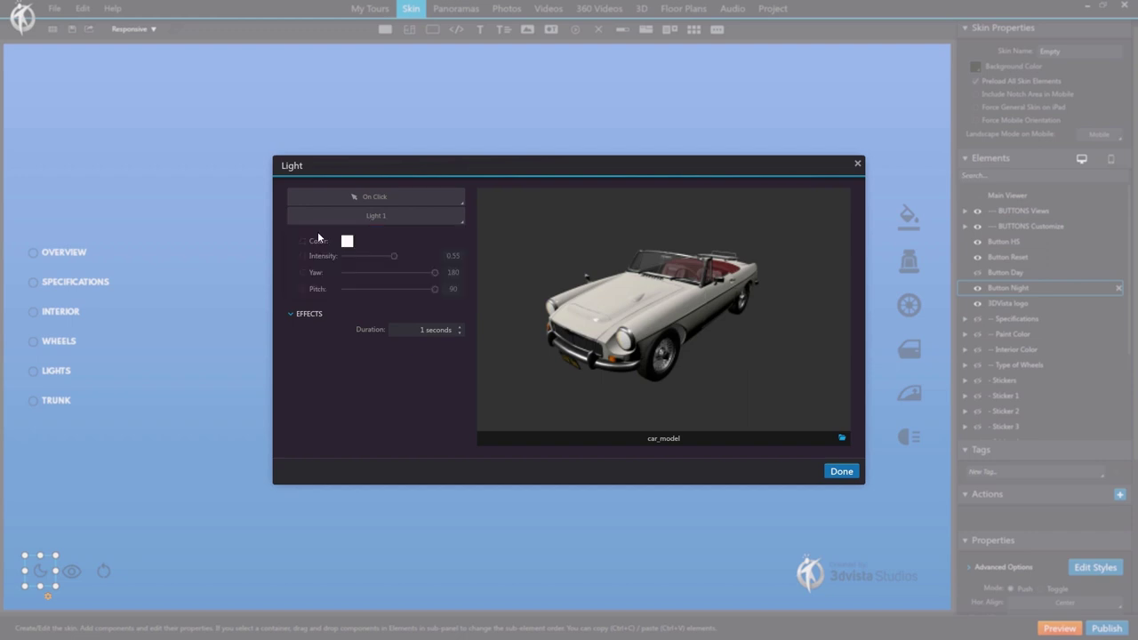
click(303, 256)
drag(394, 256, 338, 260)
click(840, 472)
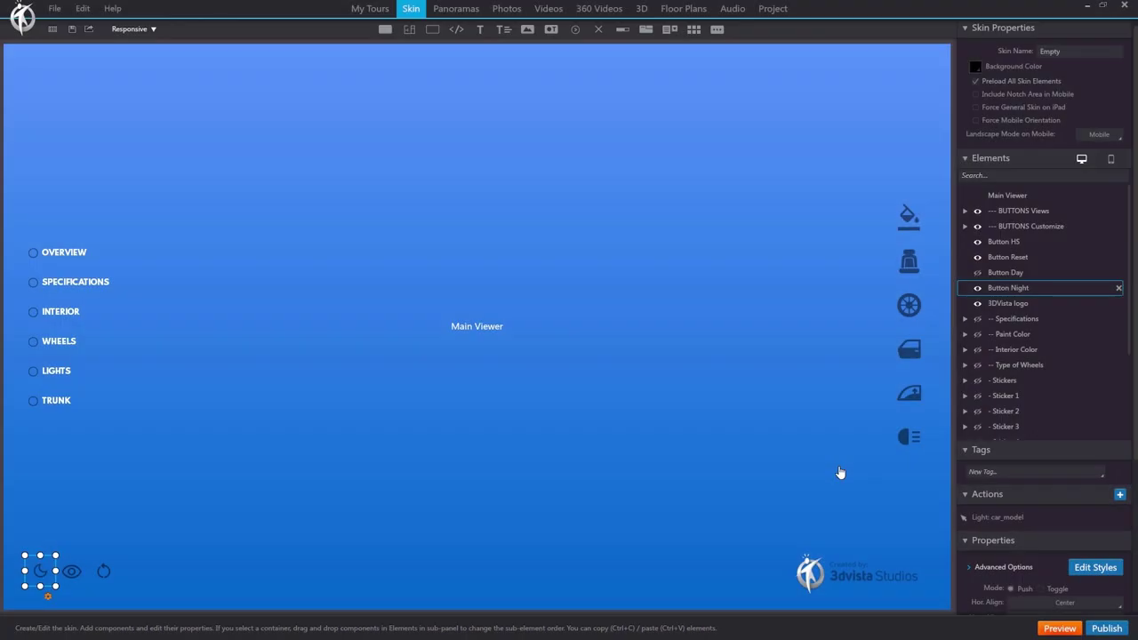
Duplicate Button Night's Light action and assign the copy to Light 2.
click(984, 516)
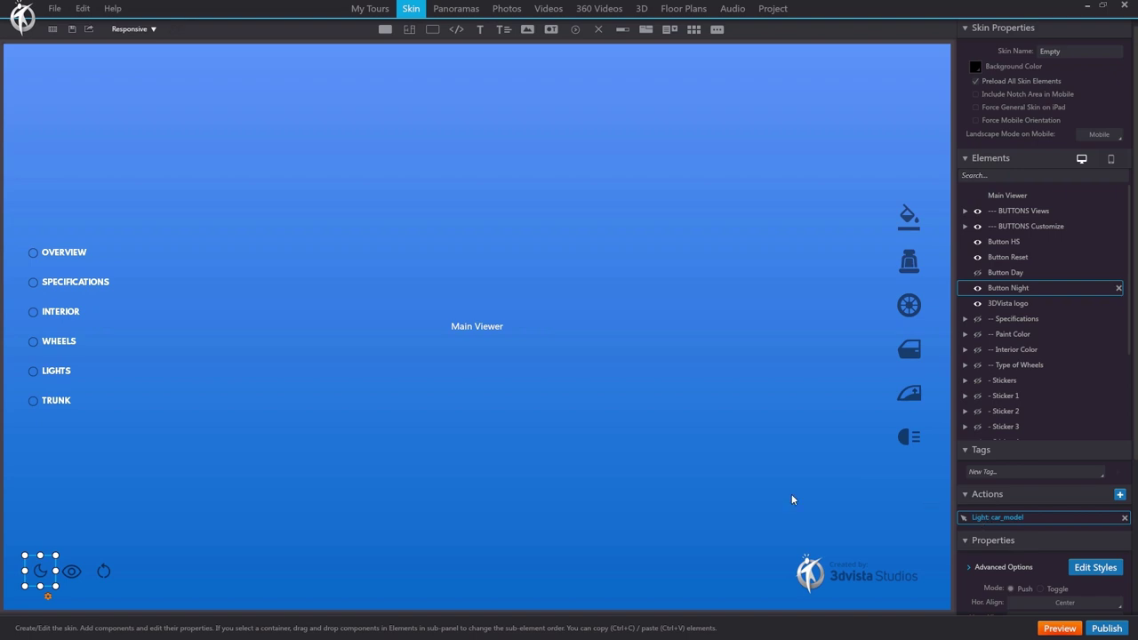
key(ctrl+c)
key(ctrl+v)
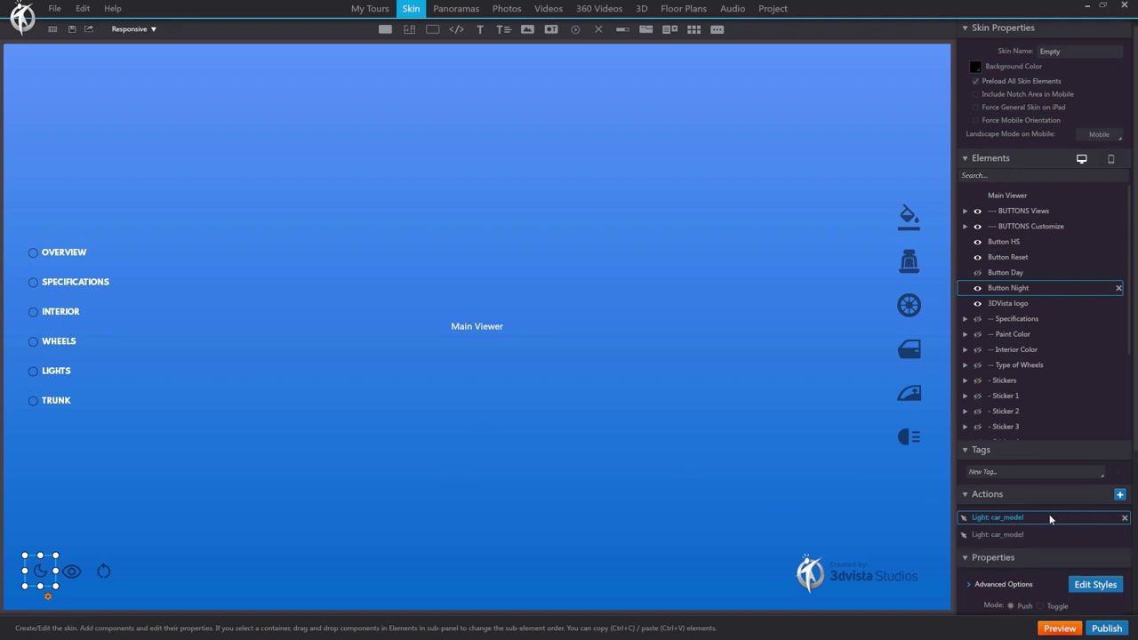
double_click(1008, 533)
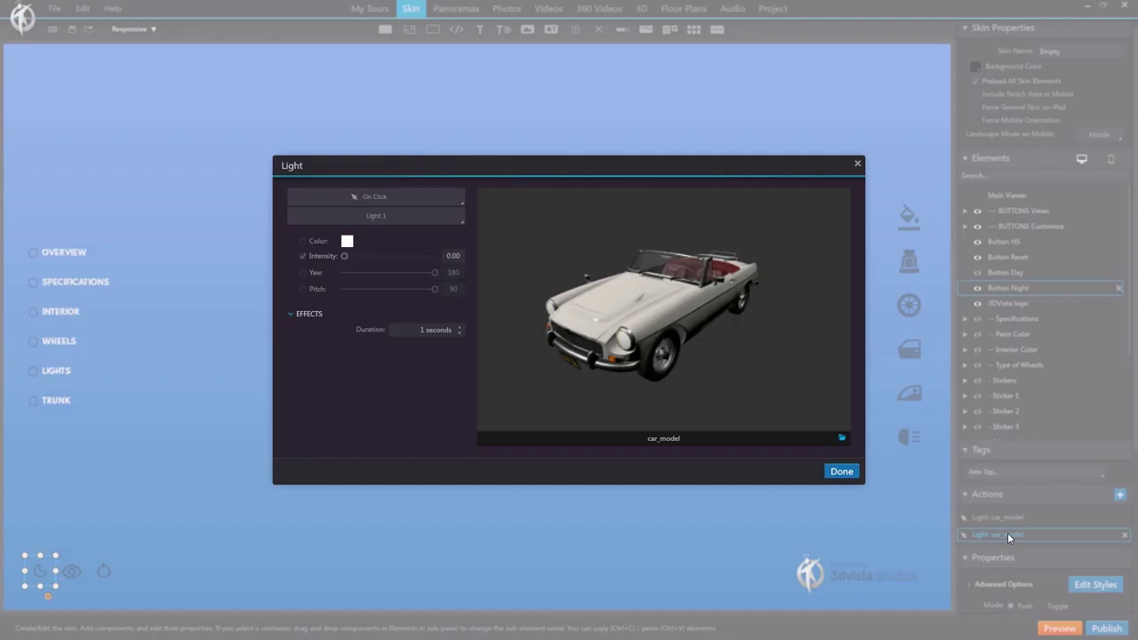
click(398, 221)
click(305, 249)
click(838, 472)
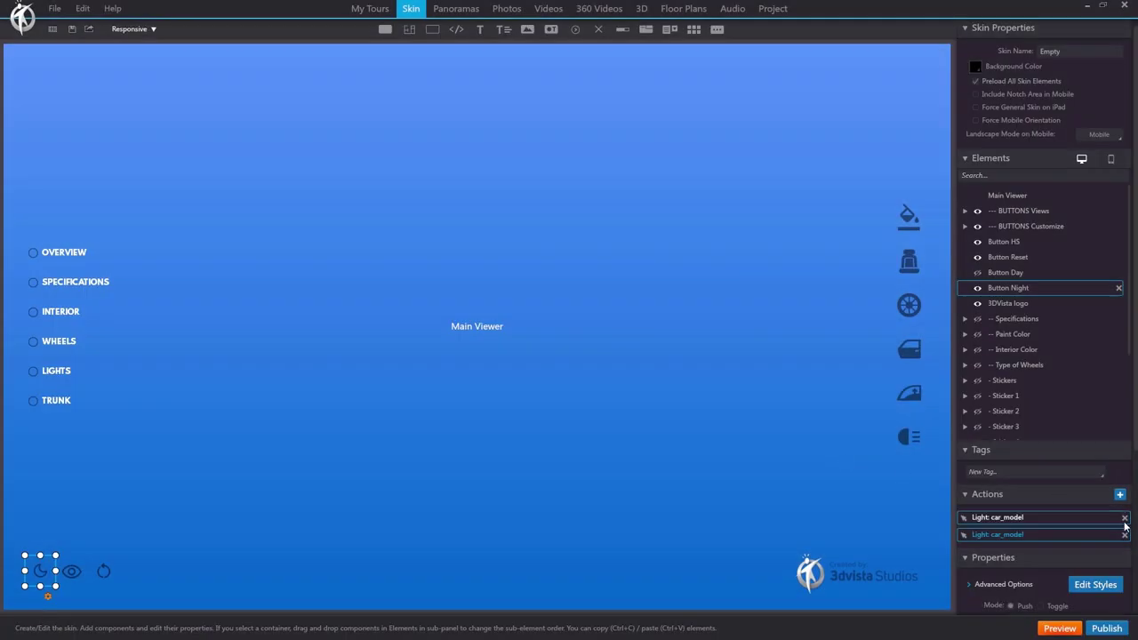
Paste another copy of the Light action on Button Night and assign it to Light 3.
key(ctrl+v)
double_click(1009, 548)
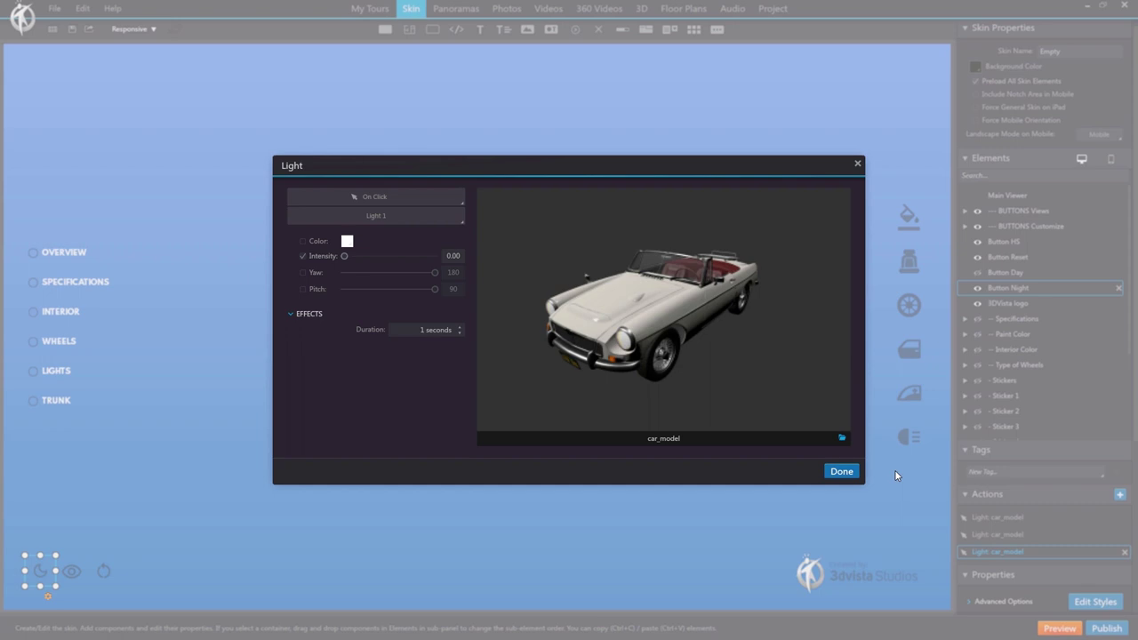
click(400, 220)
click(305, 266)
click(842, 473)
Paste a fourth Light action on Button Night, assign it to Light night, and raise its intensity.
key(ctrl+v)
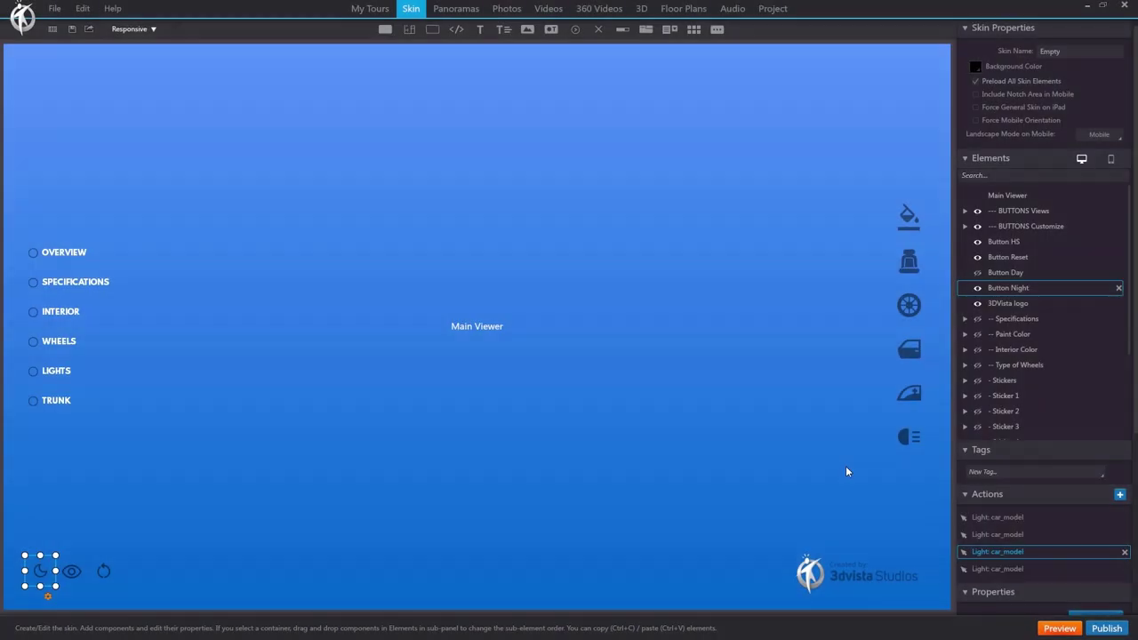
click(996, 570)
double_click(996, 569)
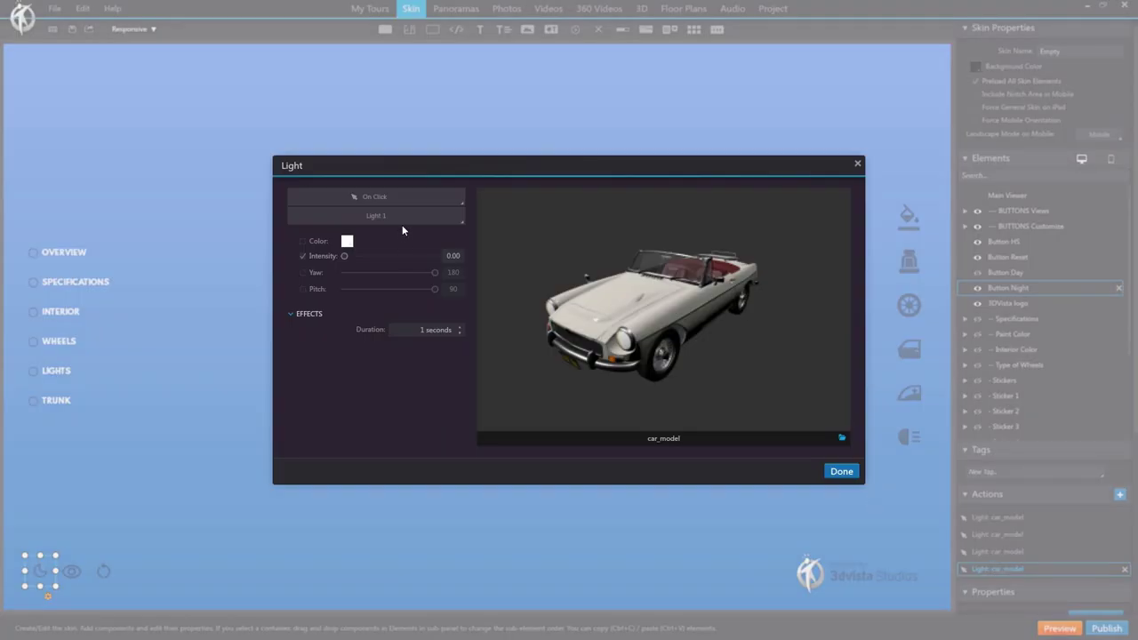
click(384, 216)
click(304, 278)
drag(345, 256, 364, 258)
click(840, 472)
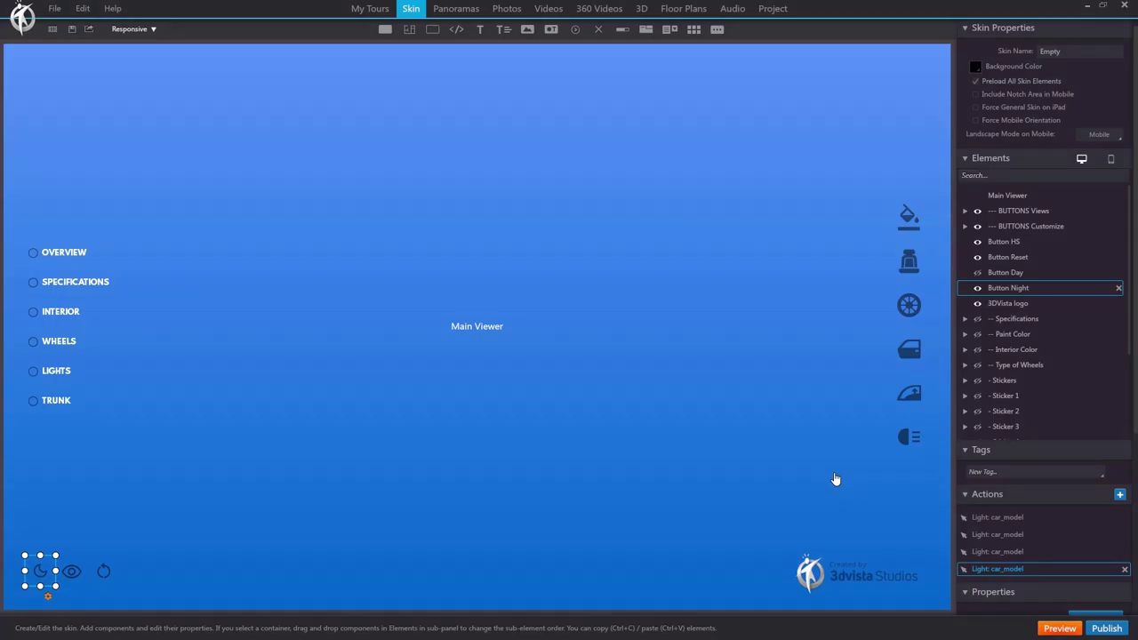
Add night.jpg as a background panorama in the car_model environment.
click(641, 9)
double_click(51, 76)
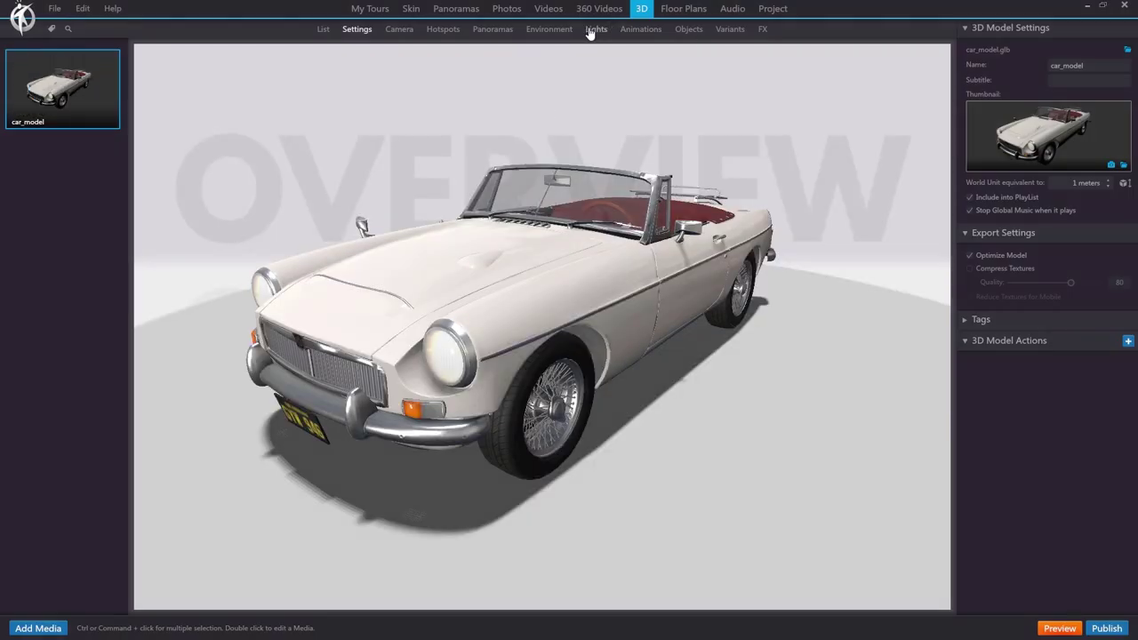
click(556, 32)
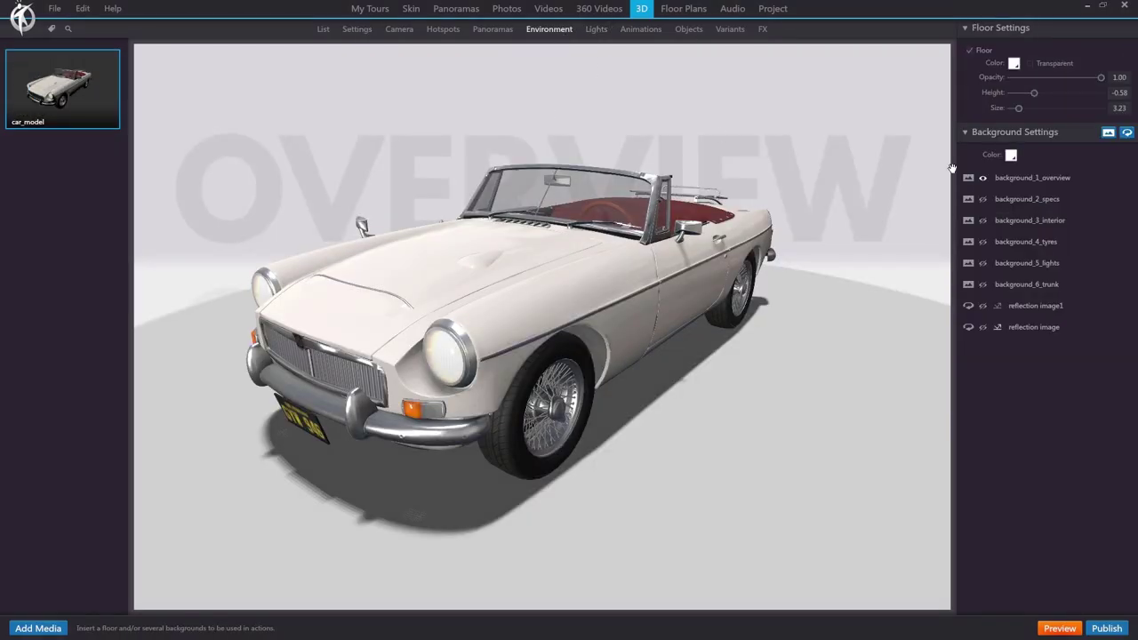
click(1126, 133)
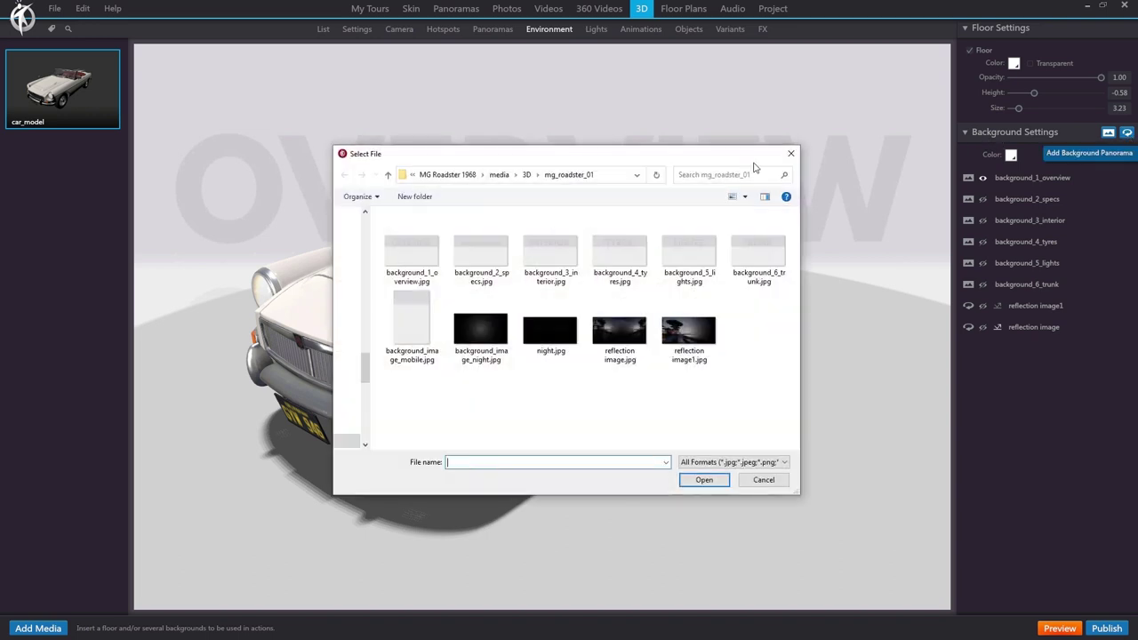
click(550, 338)
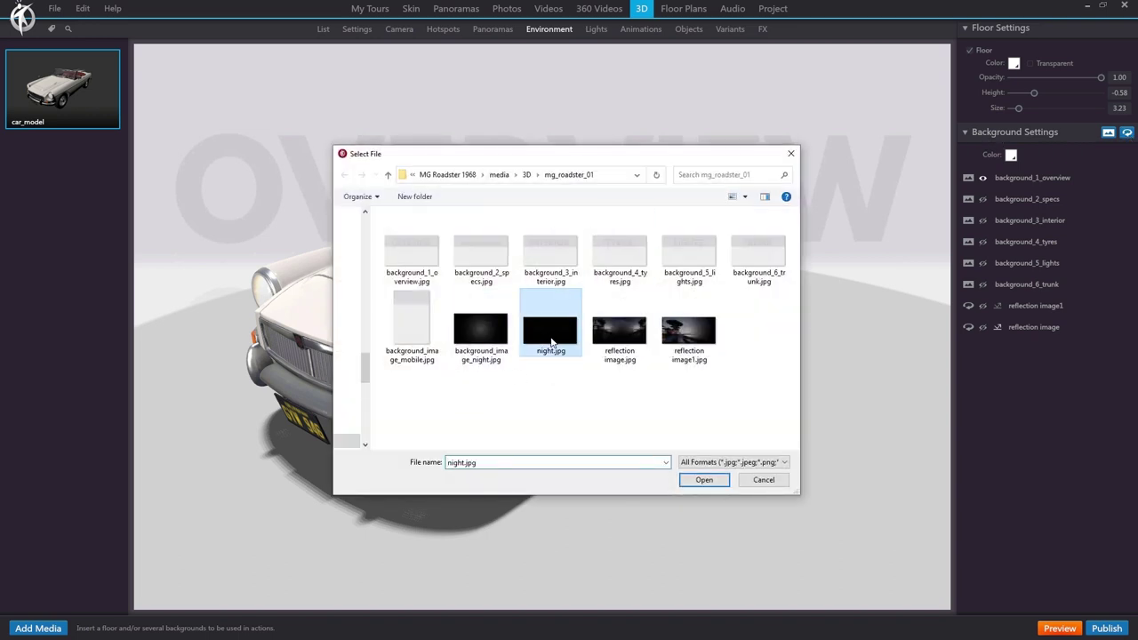
click(699, 481)
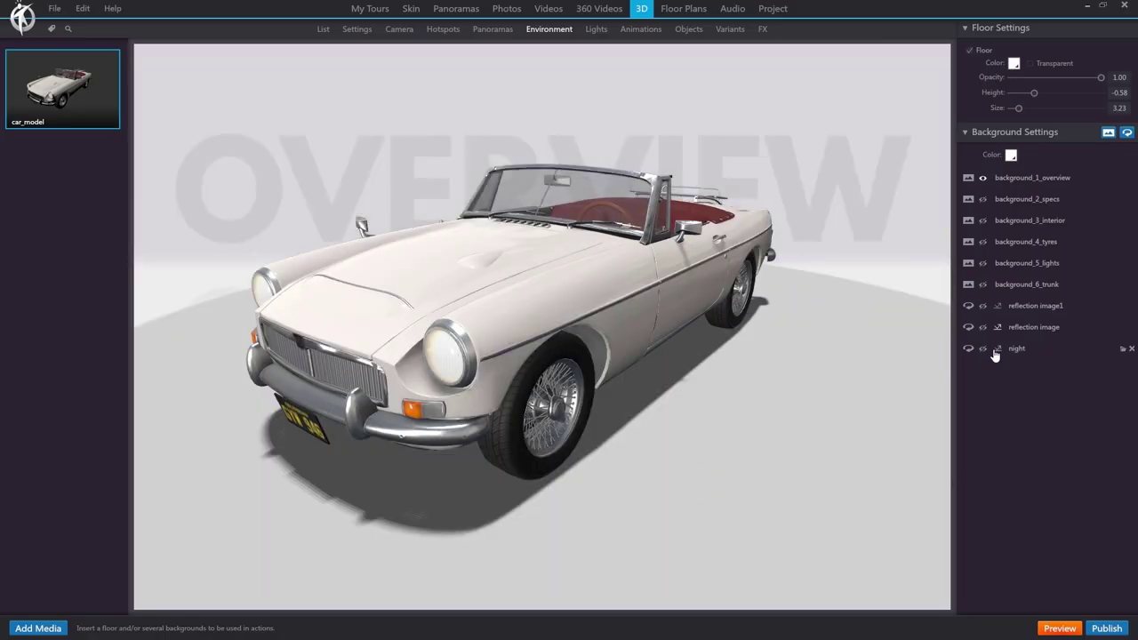
click(997, 350)
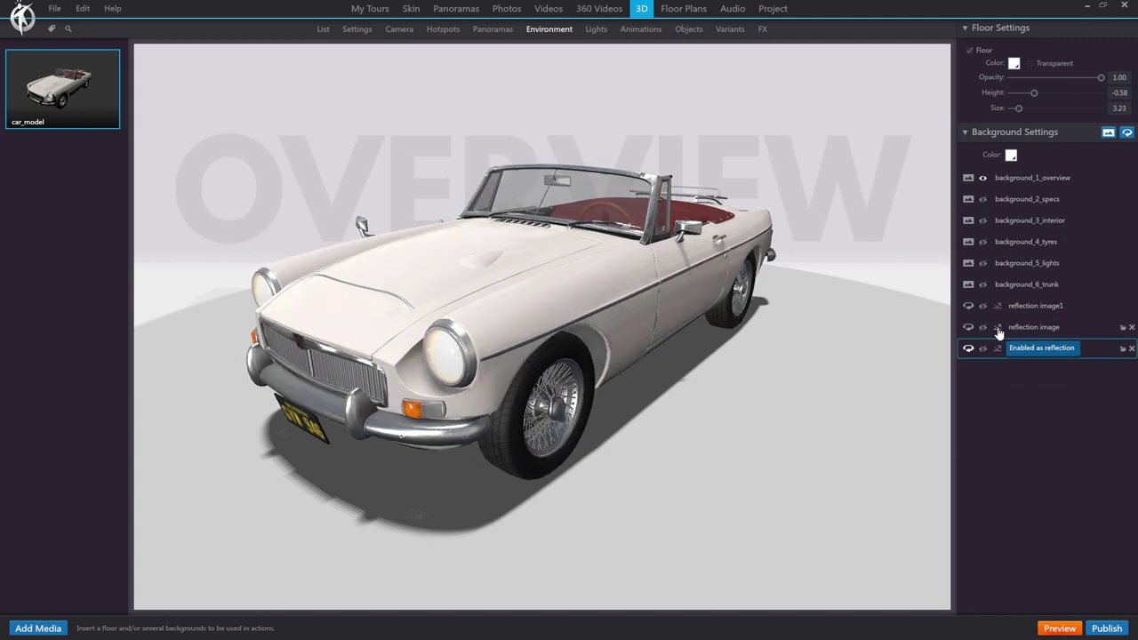
Add background_image_night.jpg as a background image in the car_model environment.
click(1109, 133)
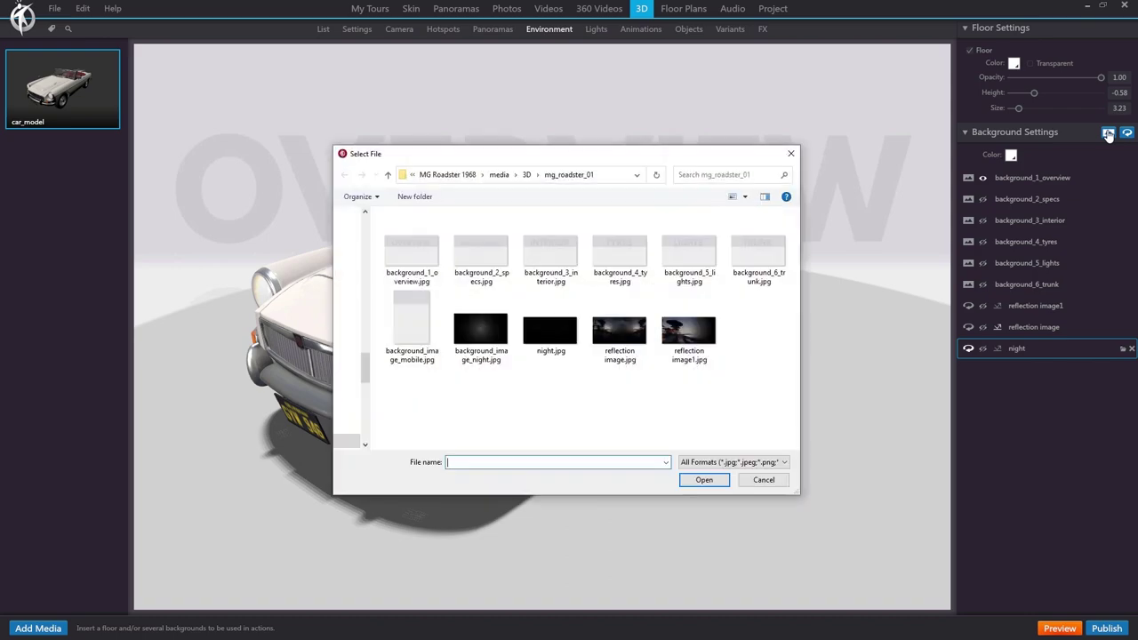
click(482, 334)
double_click(482, 335)
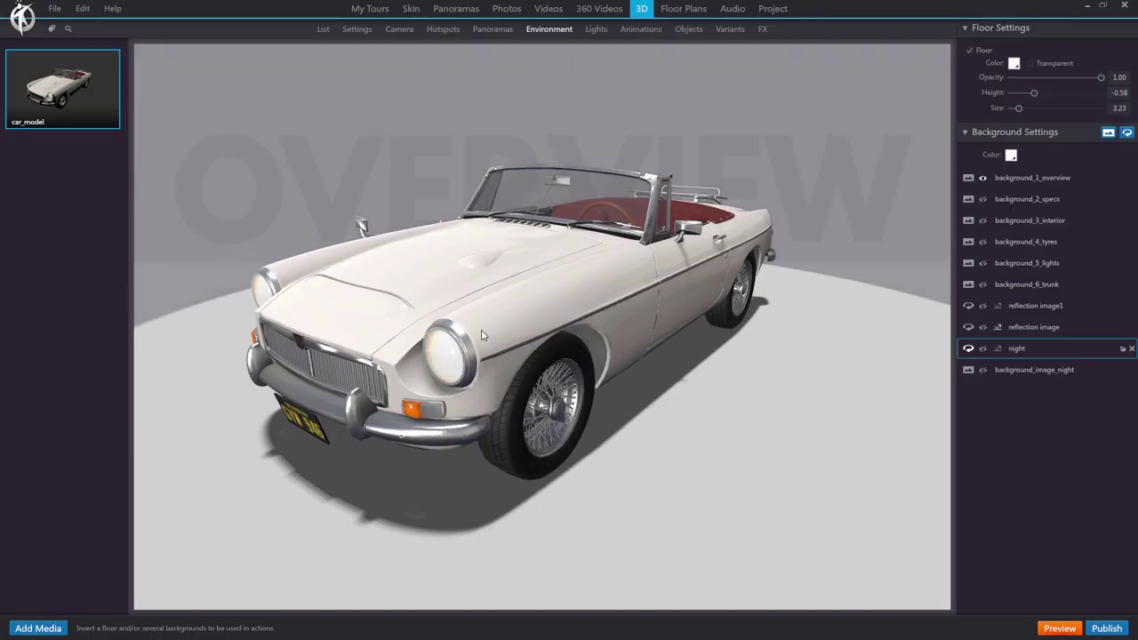
Add a Change Environment action targeting car_model to Button Night in the skin.
click(411, 8)
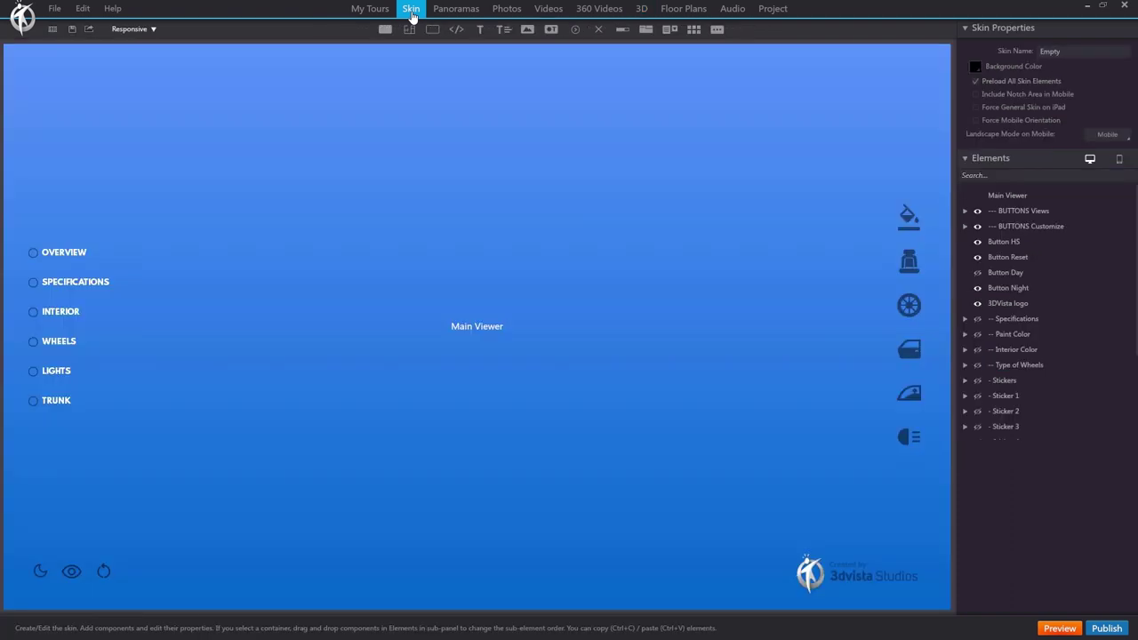
click(39, 572)
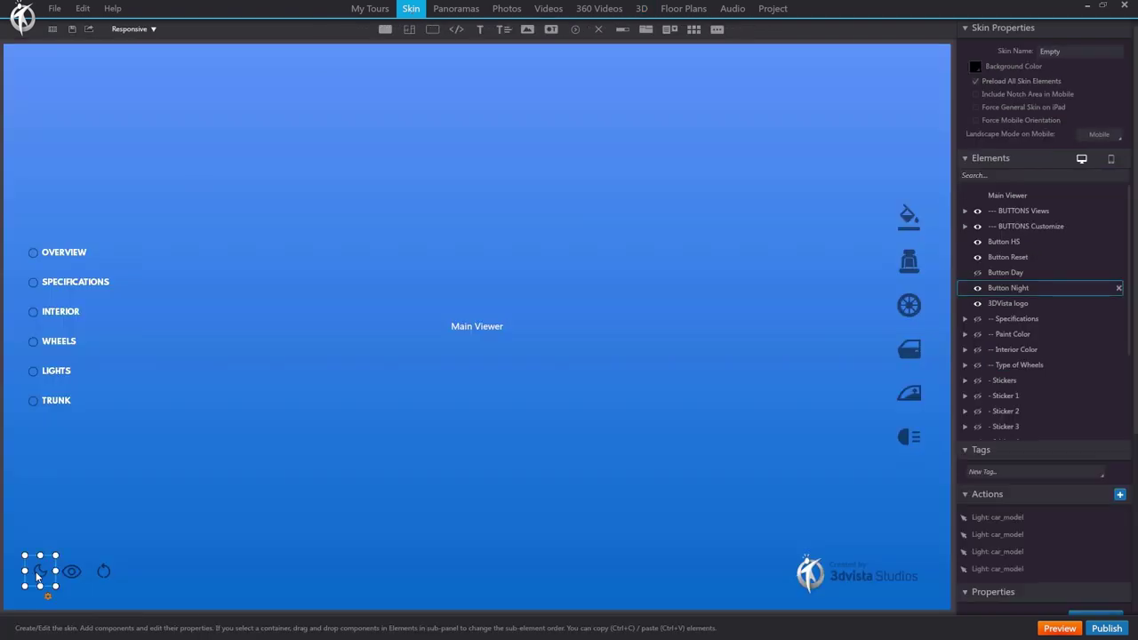
click(1122, 496)
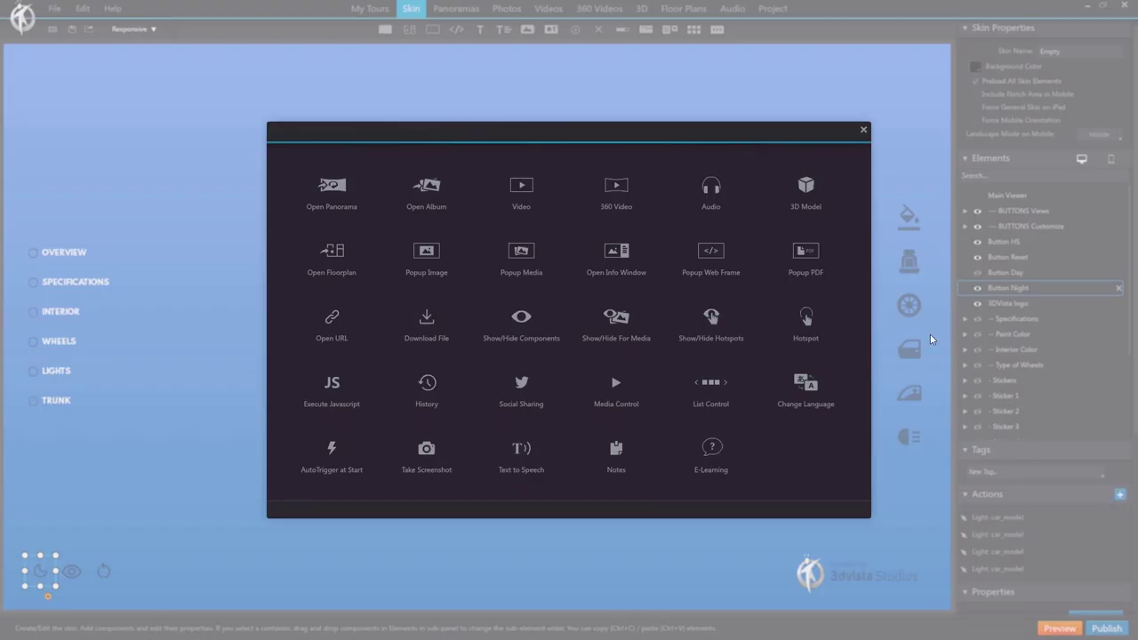
click(817, 200)
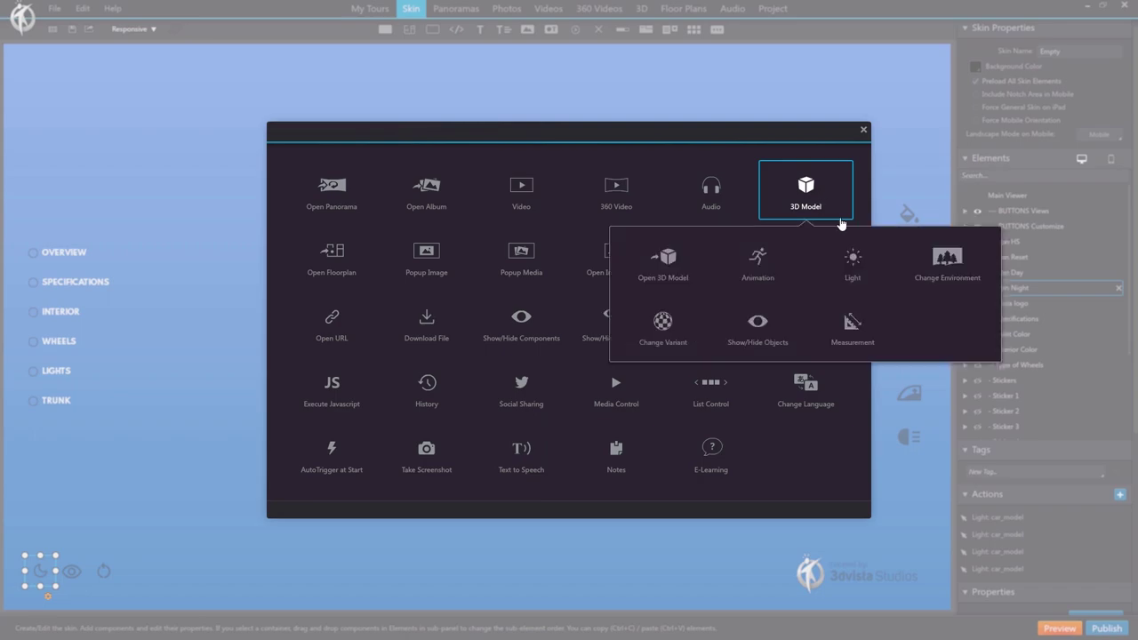
click(941, 263)
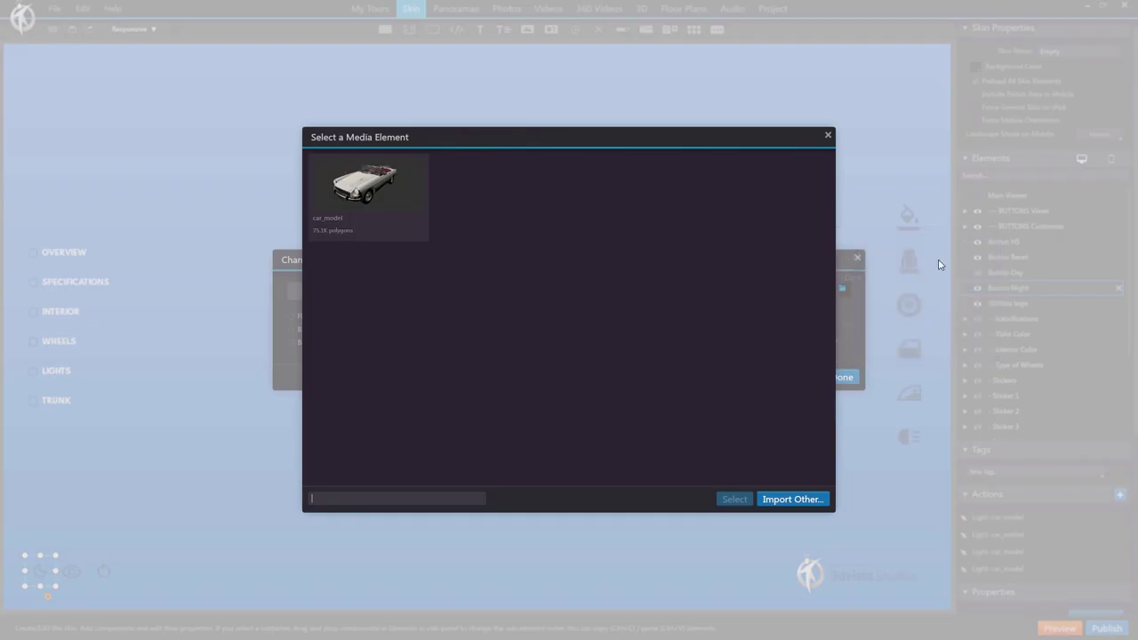
double_click(381, 217)
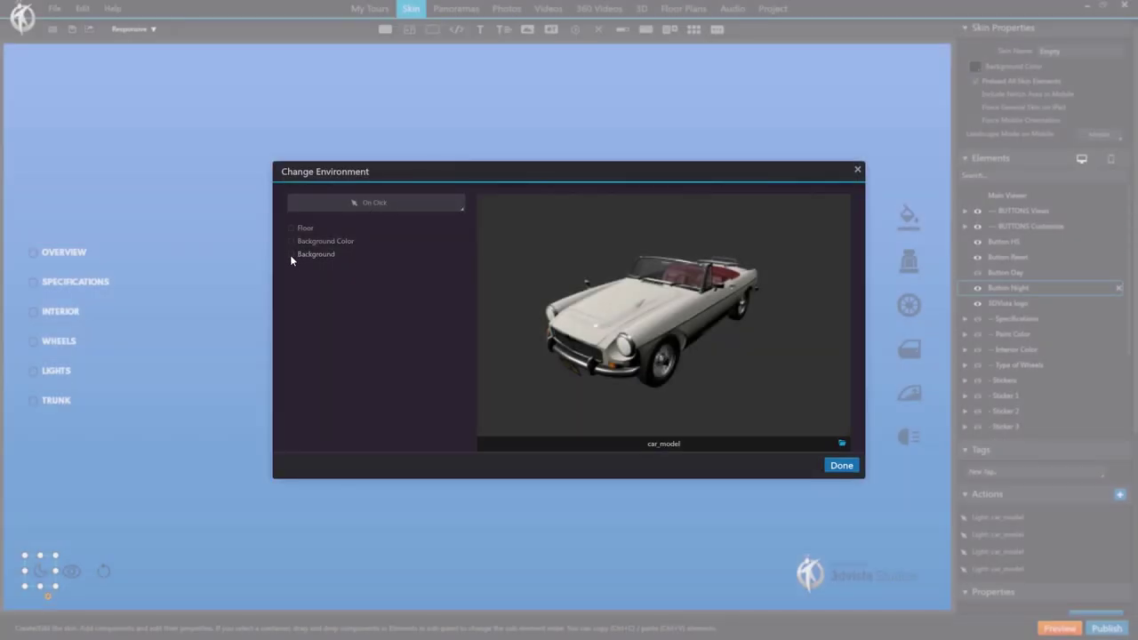
Enable the background change in the action, choose the night panorama, and save the action.
click(291, 255)
scroll(457, 393, down, 2)
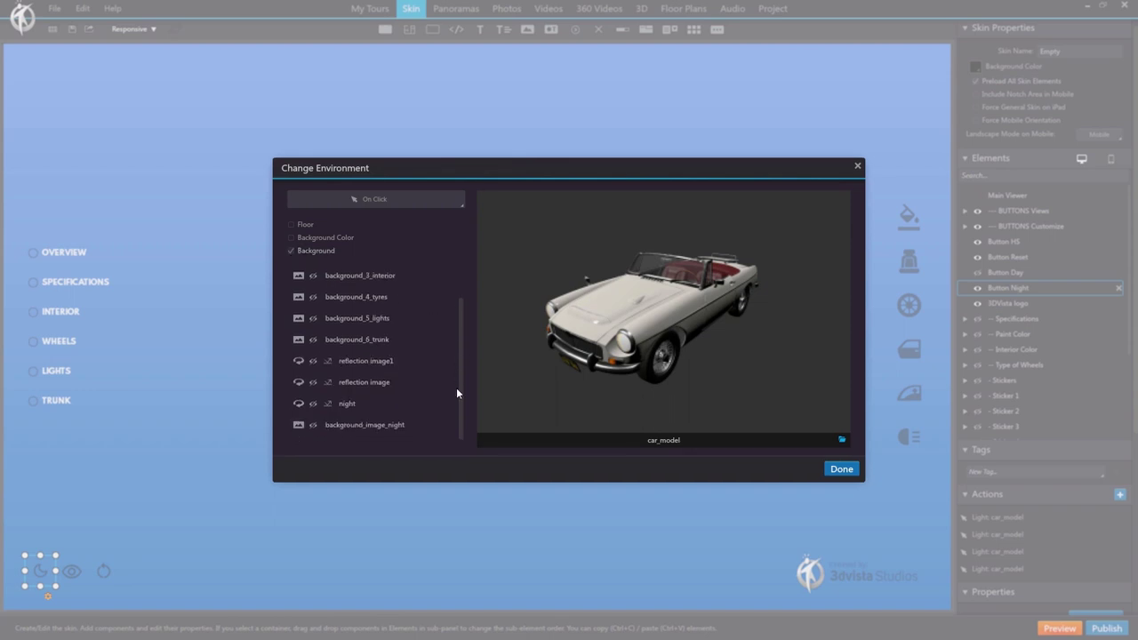
click(351, 405)
click(844, 470)
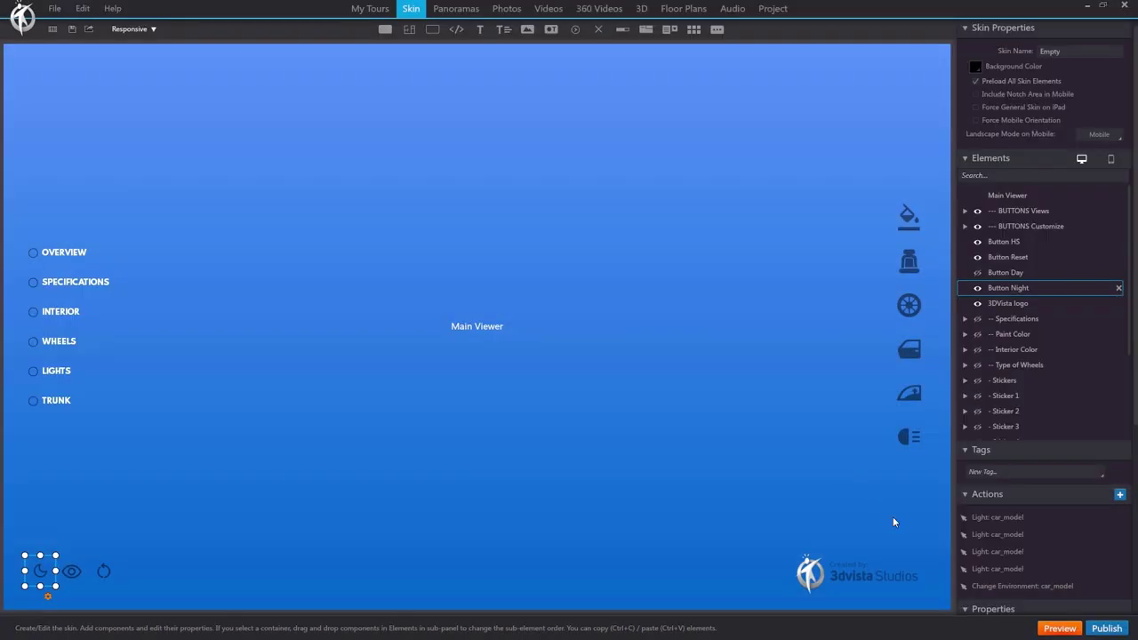
Preview the tour and test Button Night on the car.
click(1060, 628)
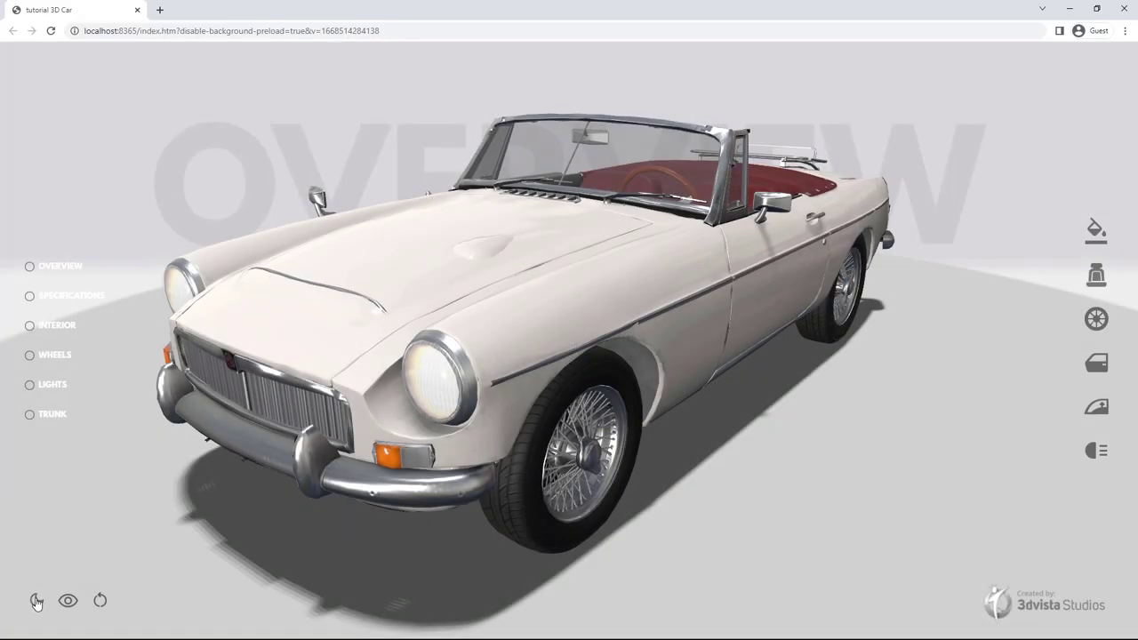
click(36, 601)
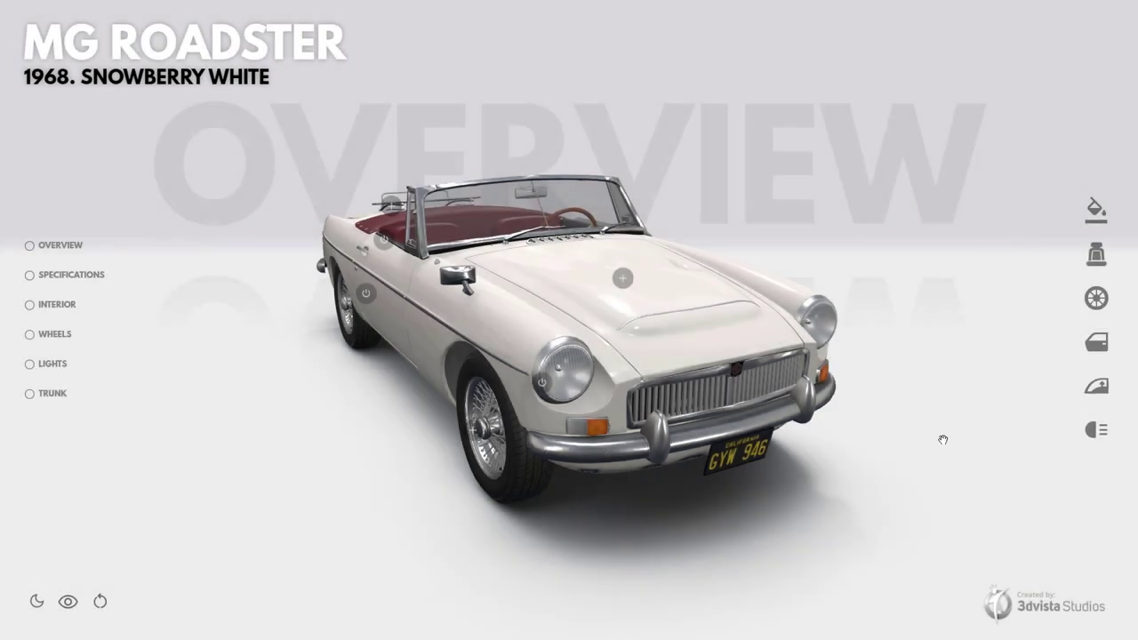
Test the paint color options in the preview with Flame Red, Police Black and Racing Green.
click(1086, 218)
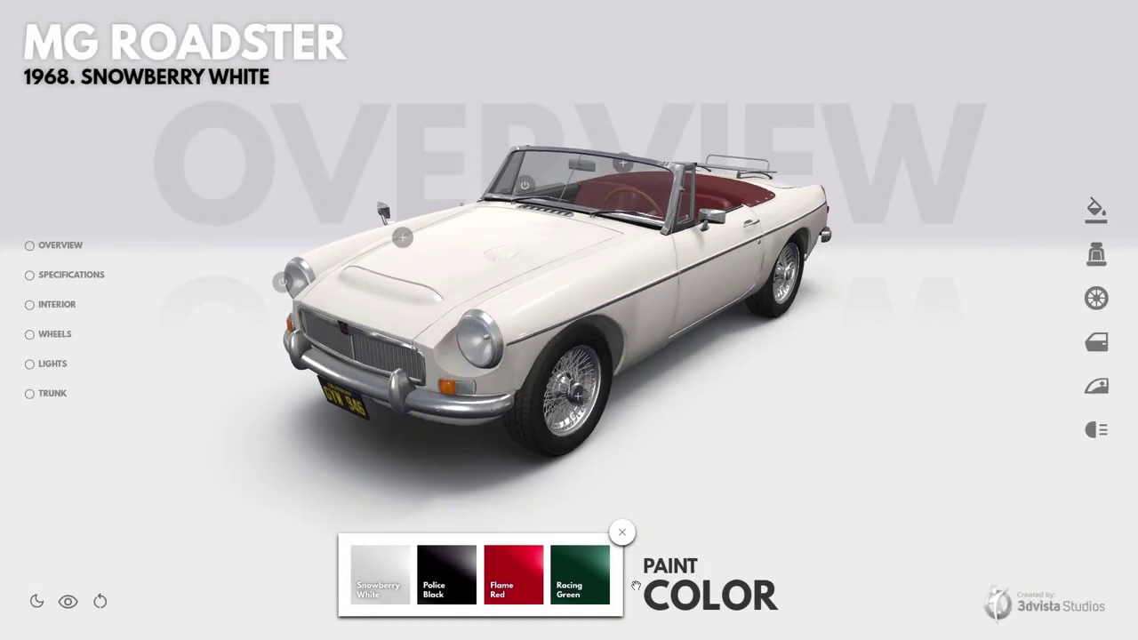
click(513, 575)
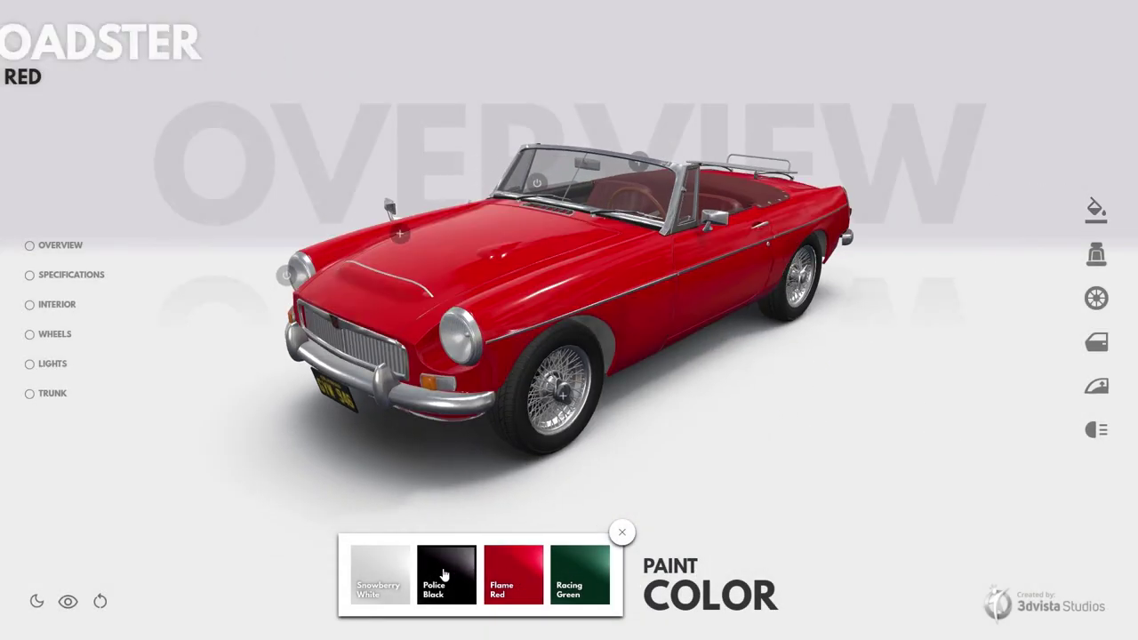
click(446, 575)
click(572, 578)
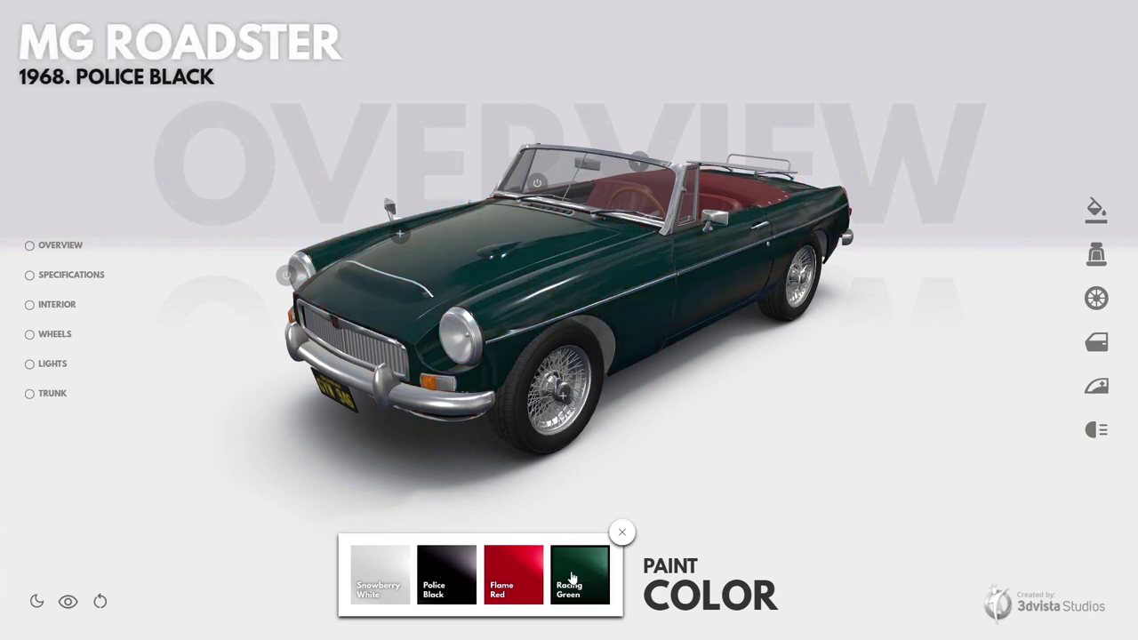
Open the wheel type options from the front wheel, try Wheel 2, and close the options.
click(566, 402)
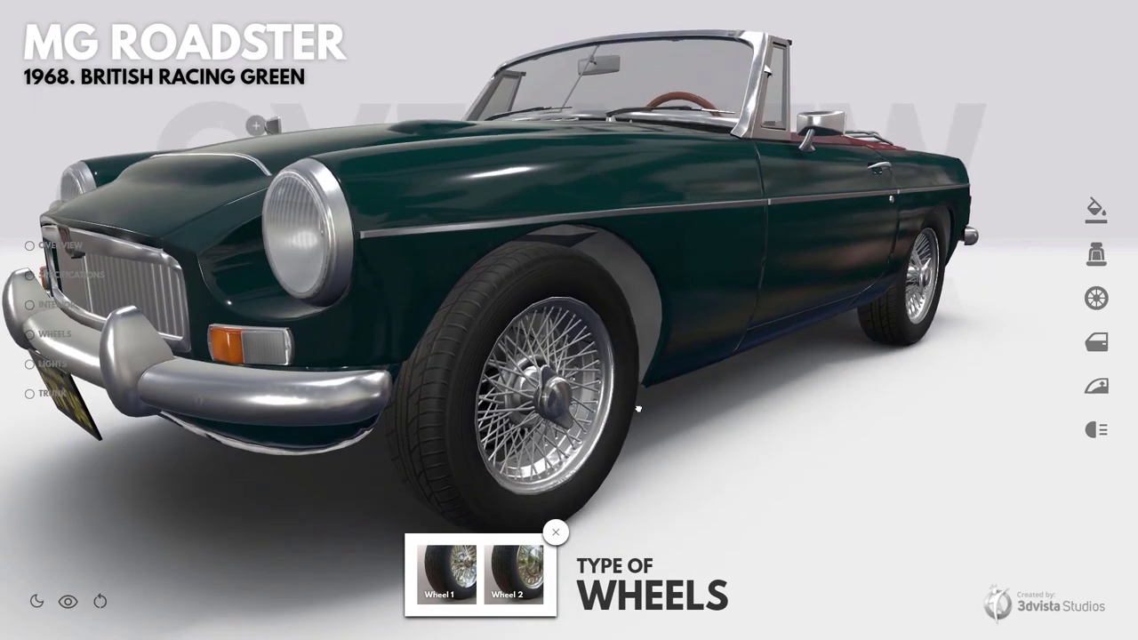
click(500, 580)
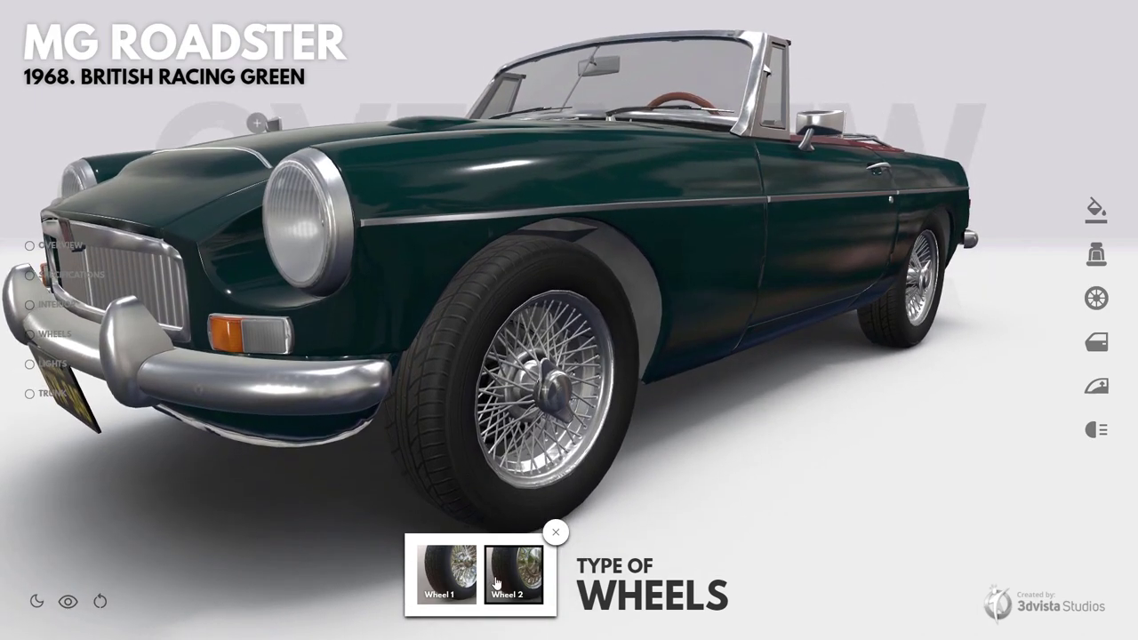
click(519, 549)
click(556, 532)
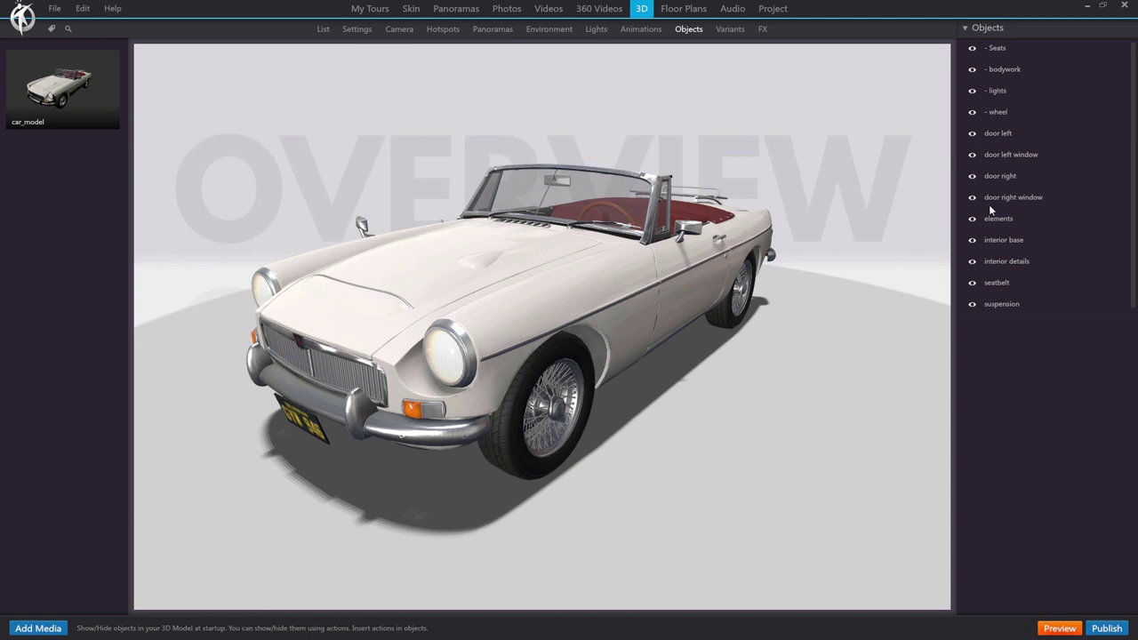
Toggle the startup visibility of the bodywork and door left objects off and on, and check the model for variants.
click(973, 71)
click(973, 71)
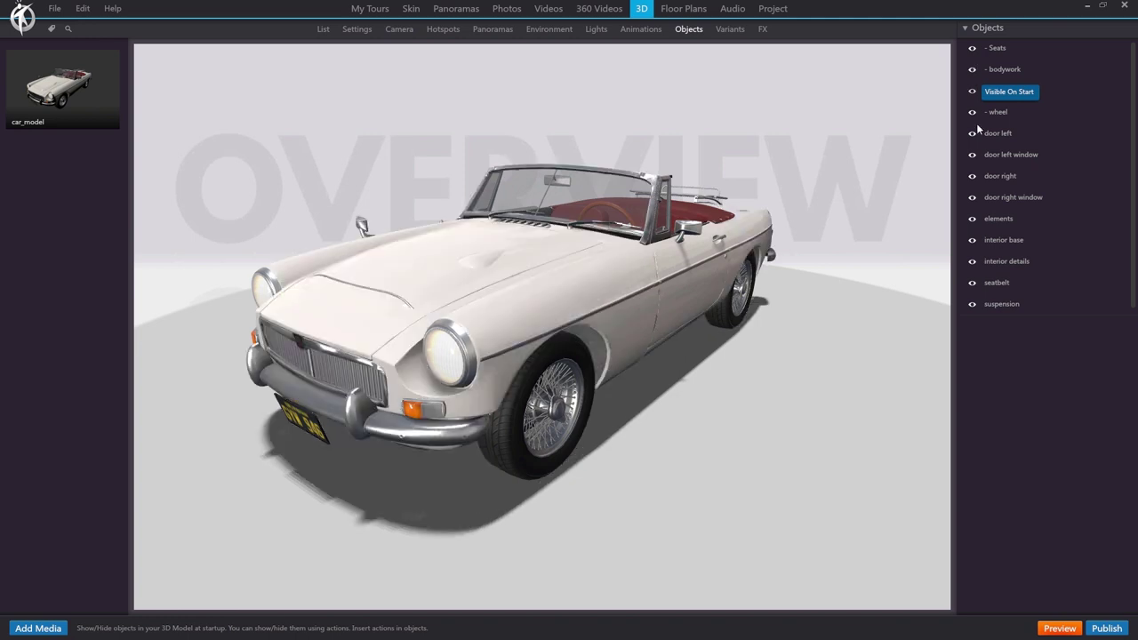
click(973, 134)
click(973, 134)
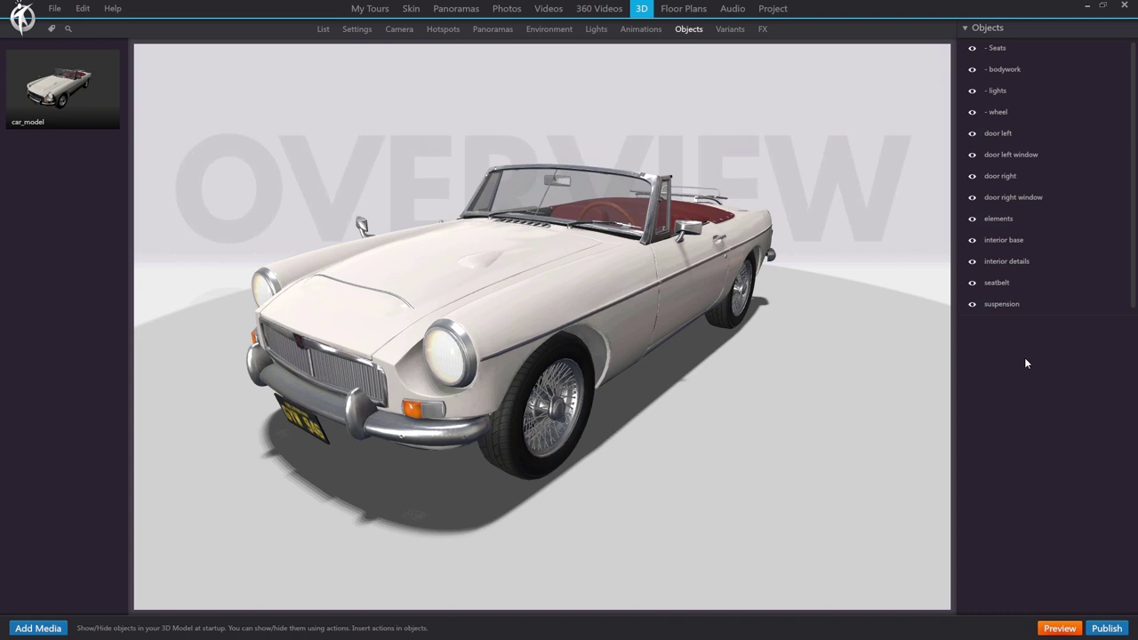
click(729, 30)
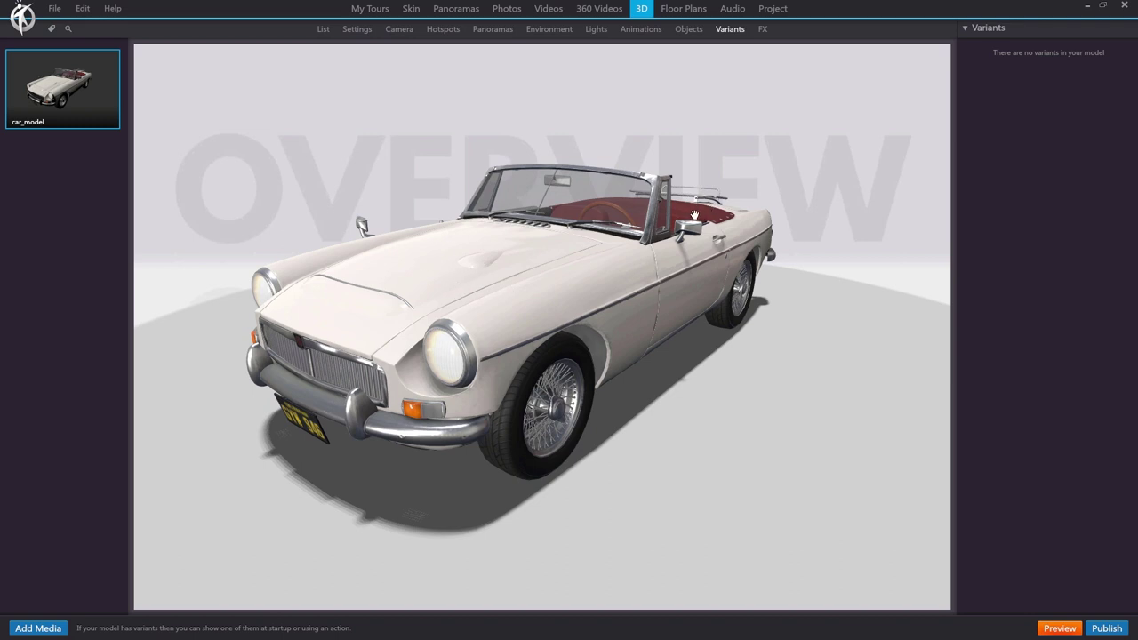
click(690, 30)
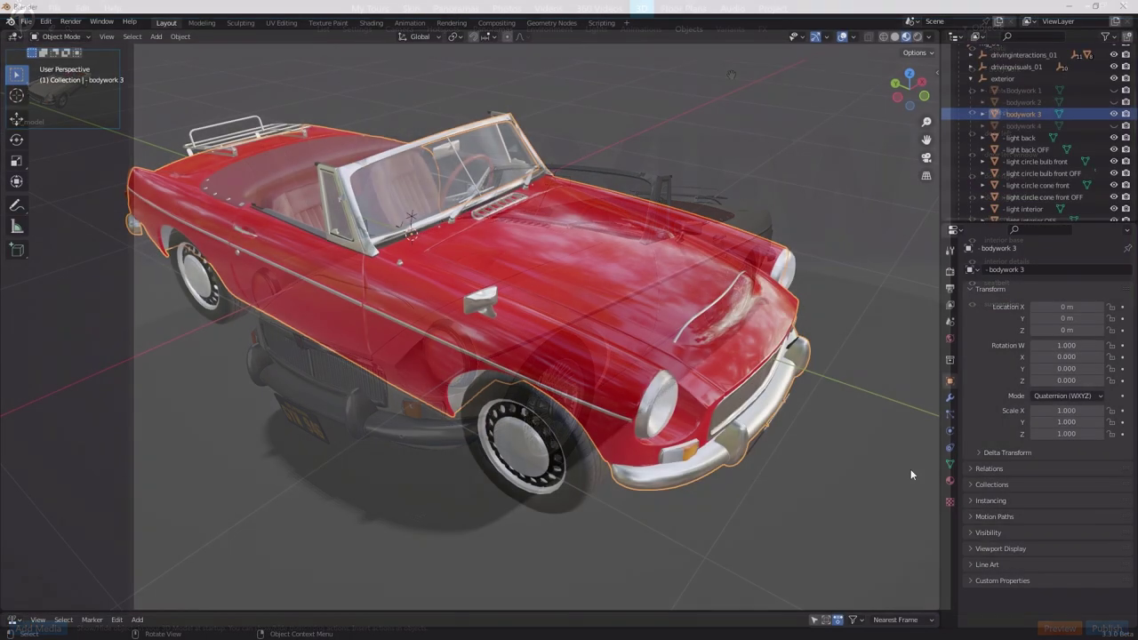
In Blender, show bodywork 2, 1 and 4 one at a time in place of bodywork 3, and restore bodywork 3.
middle_drag(910, 469, 765, 351)
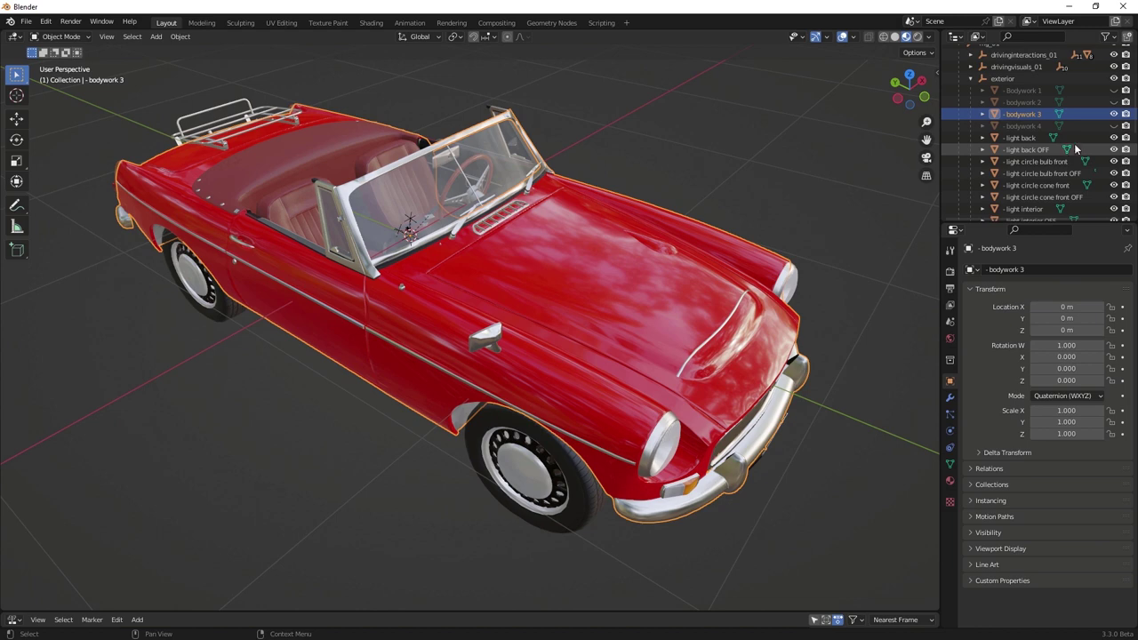
click(1114, 115)
click(1114, 102)
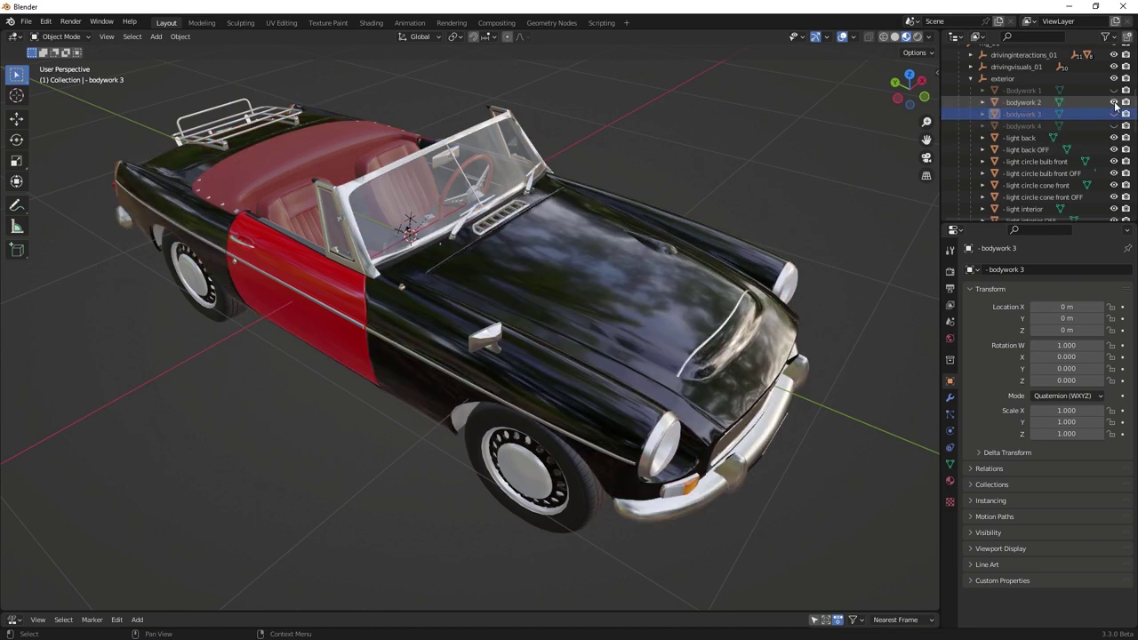
click(1114, 102)
click(1115, 90)
click(1115, 90)
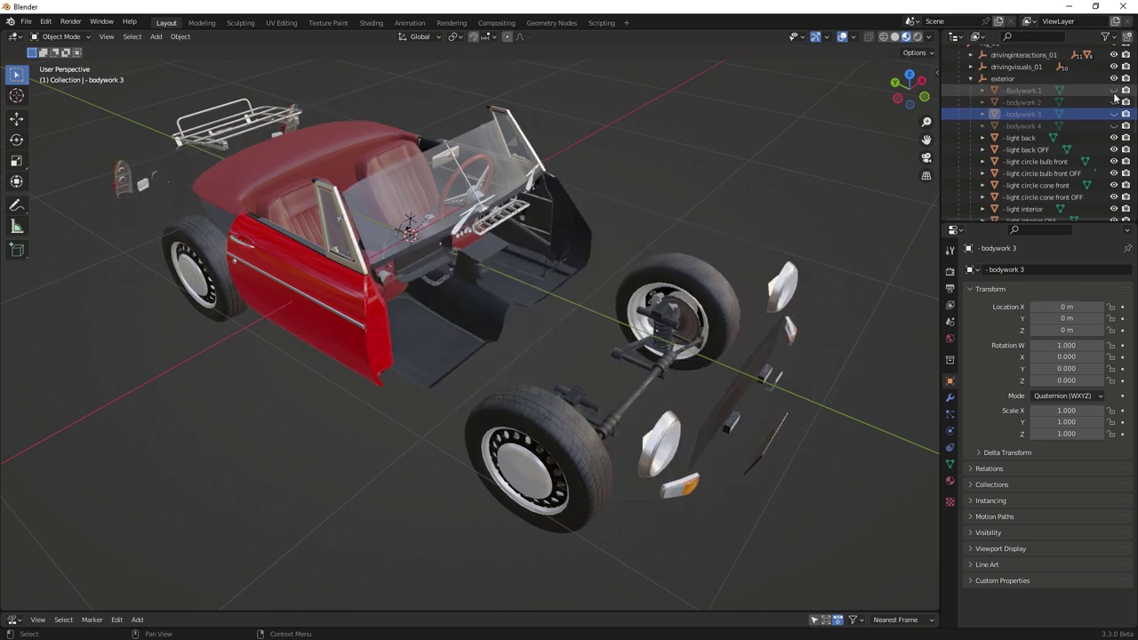
click(1115, 127)
click(1114, 127)
click(1114, 115)
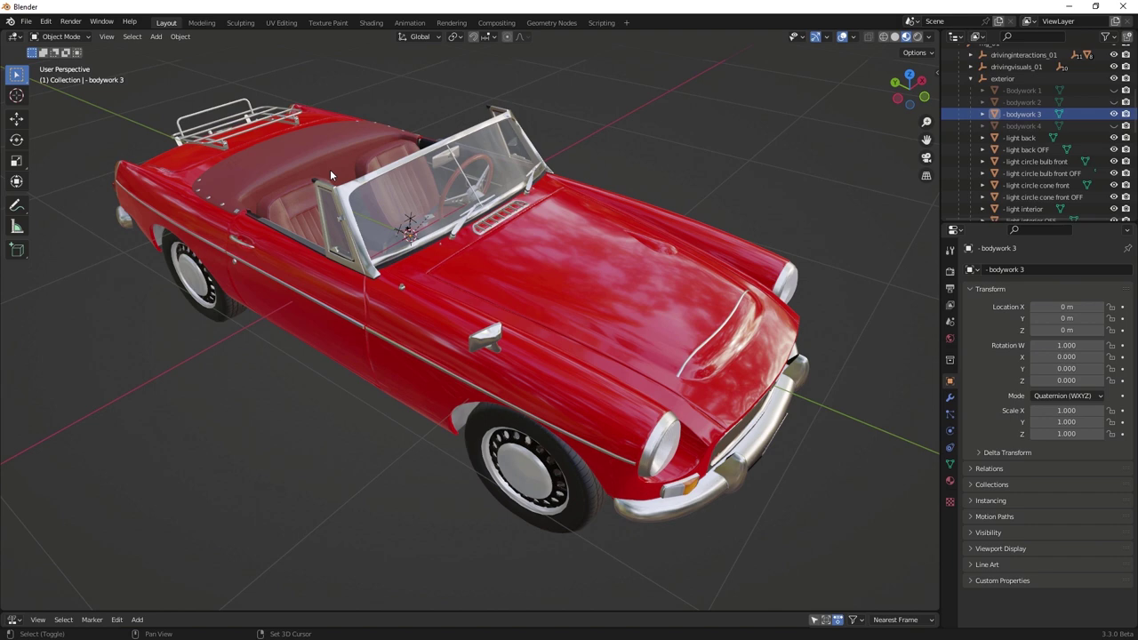
Examine the car's seats up close and locate the Seats 1 to 4 variants under interior_01 in the object hierarchy.
middle_drag(330, 168, 505, 302)
scroll(509, 301, up, 3)
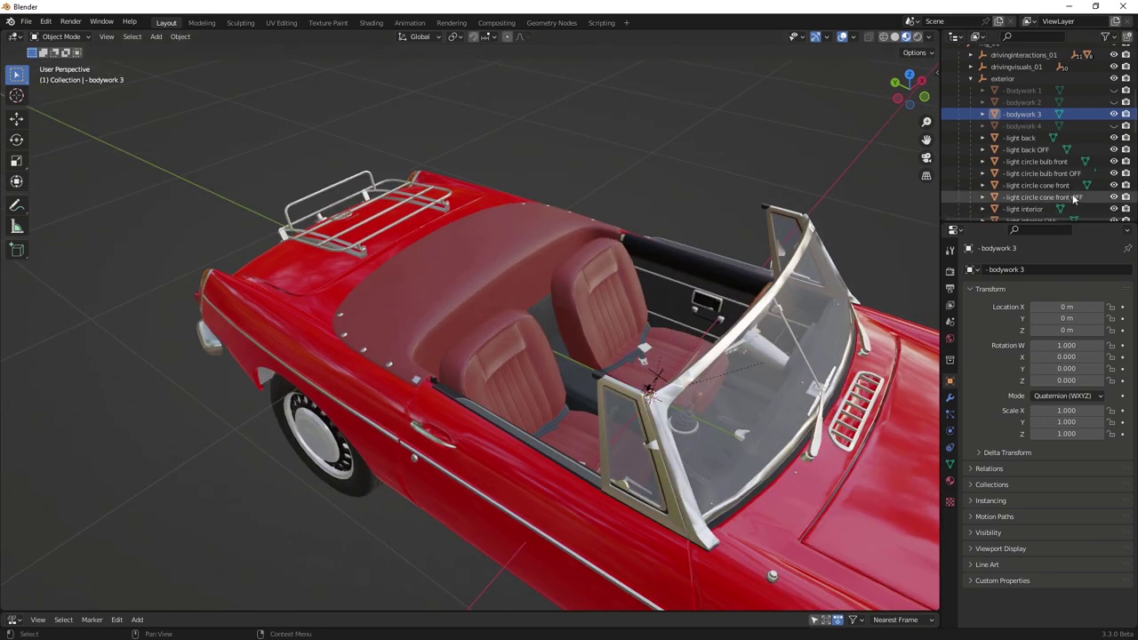
scroll(1075, 197, down, 6)
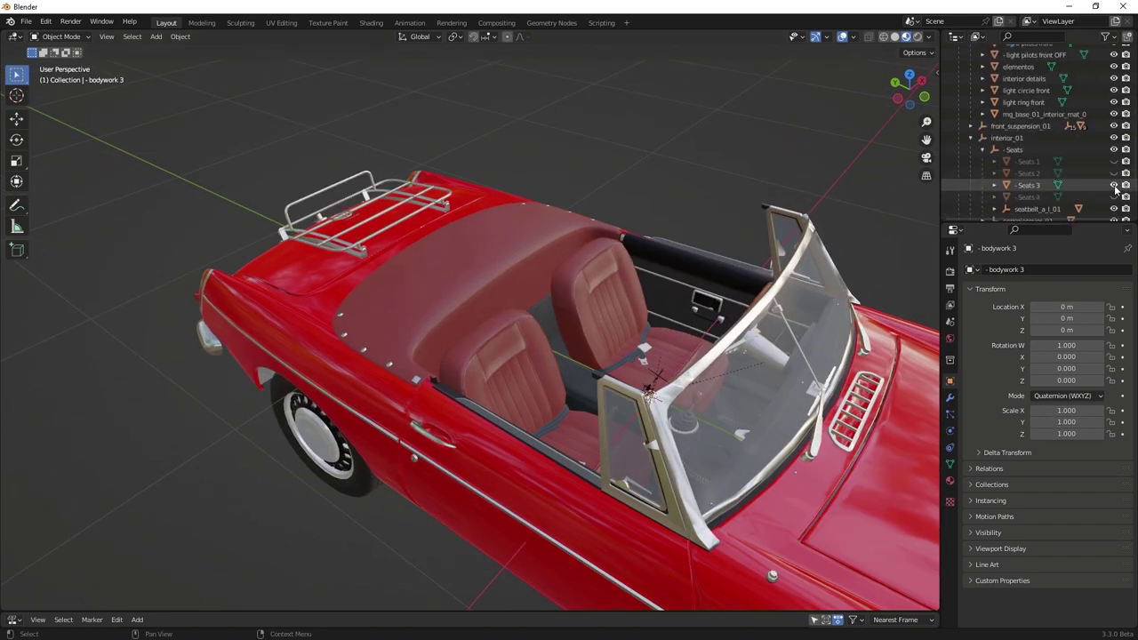
Switch the visible seat variant in the car interior by hiding Seats 3, briefly toggling Seats 2, and showing Seats 1.
click(1115, 185)
click(1115, 175)
click(1115, 175)
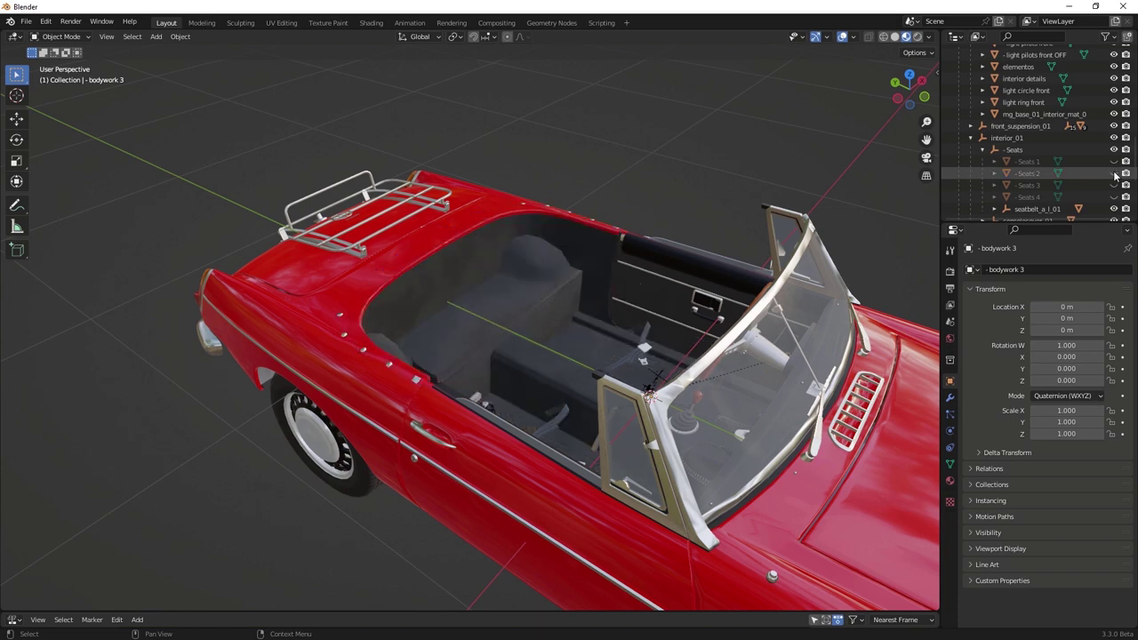
click(1115, 162)
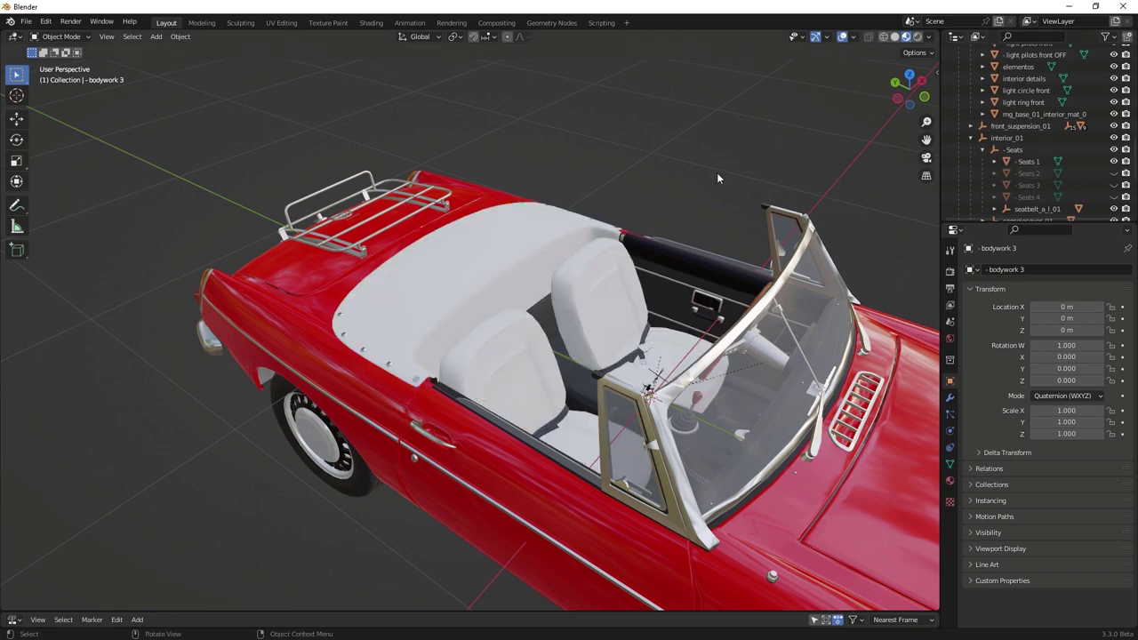
Compare the two wheel designs on the car by toggling the visibility of wheel_1 and wheel_2.
middle_drag(691, 329, 768, 396)
mouse_move(826, 456)
middle_down()
mouse_move(624, 338)
mouse_move(554, 358)
middle_up()
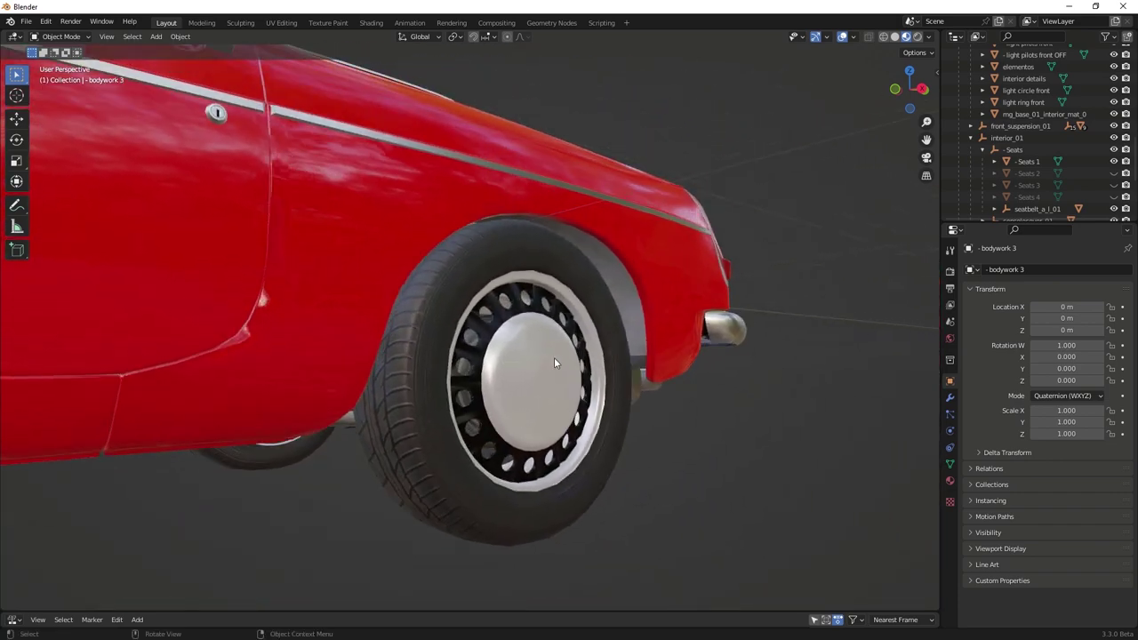
scroll(1066, 154, up, 10)
click(1115, 76)
click(1115, 87)
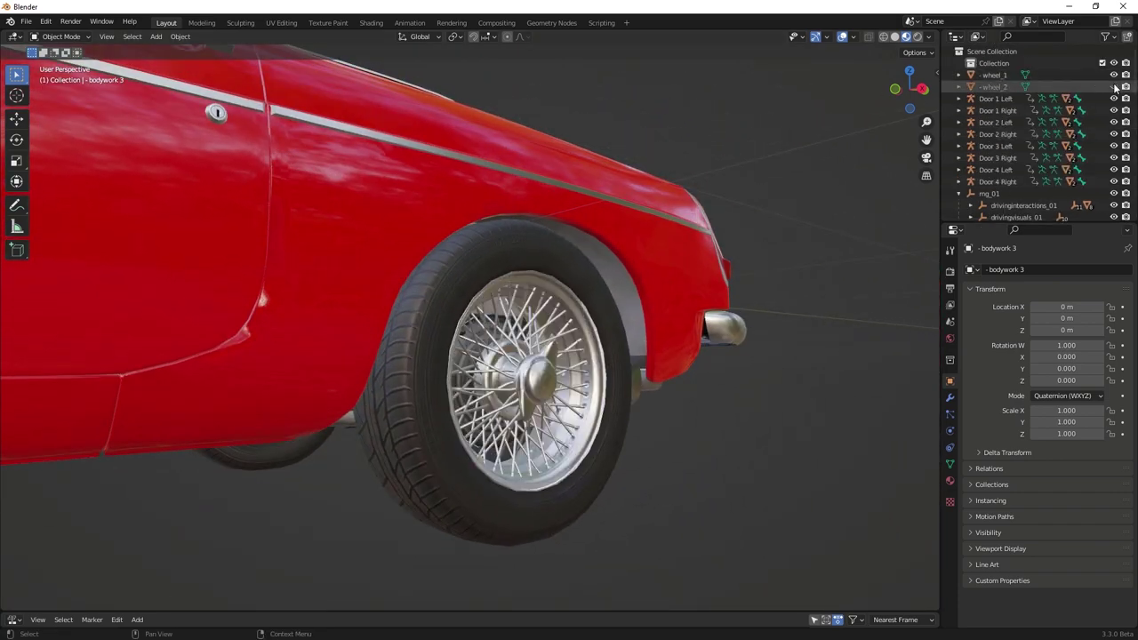
click(1115, 87)
scroll(534, 355, down, 5)
middle_drag(533, 356, 776, 381)
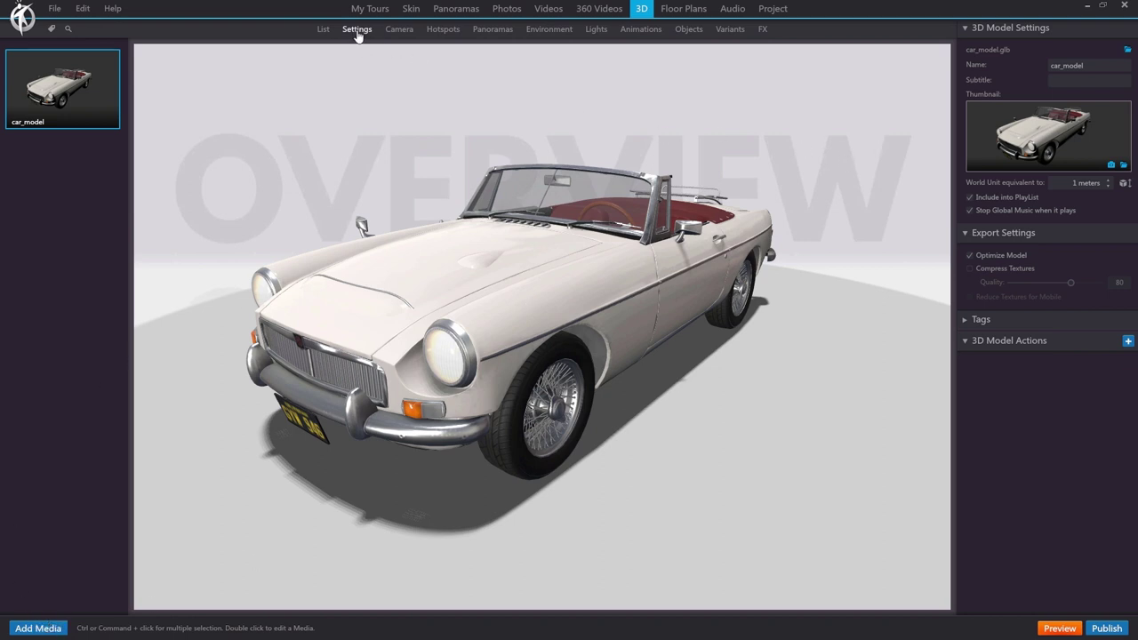
In 3DVista, replace the source file of the car_model 3D model with car_model_final.glb.
click(1128, 52)
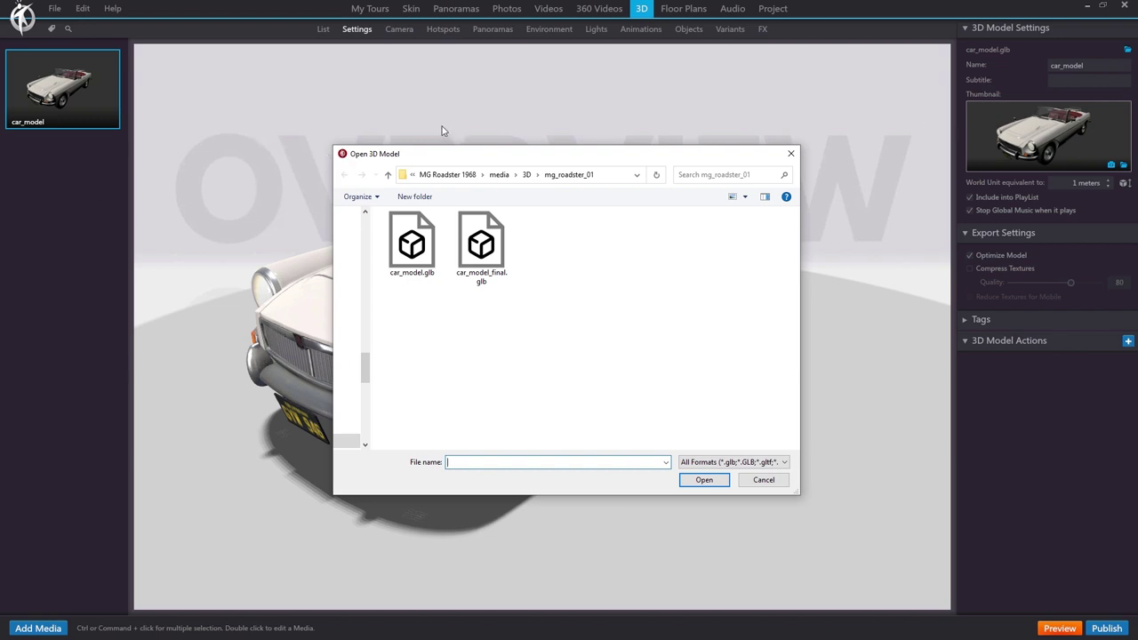
click(485, 258)
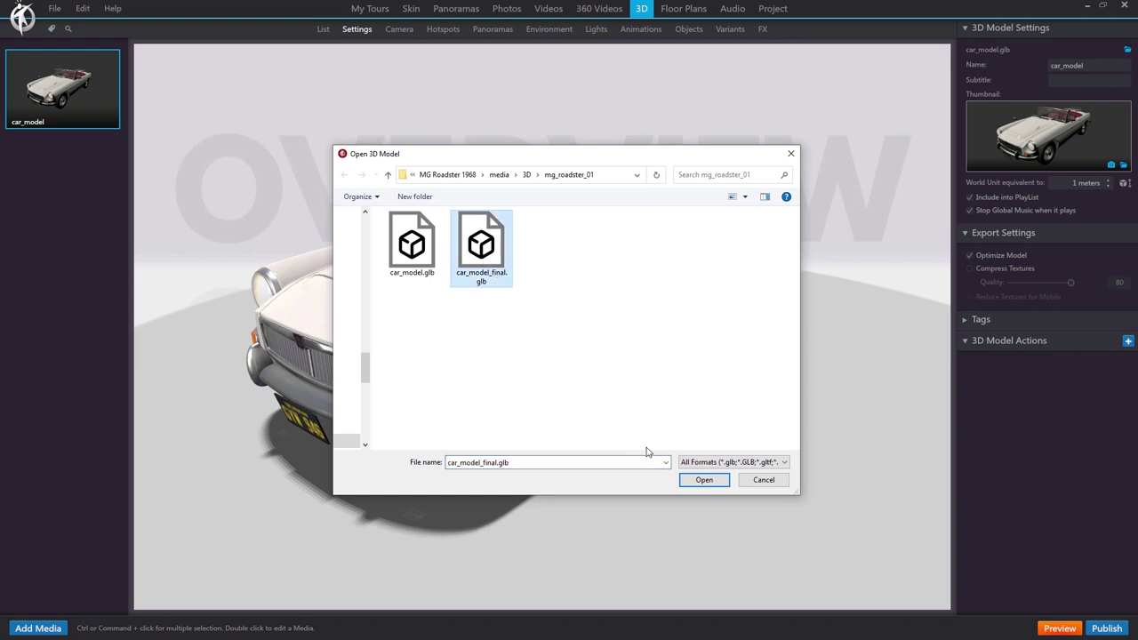
click(704, 481)
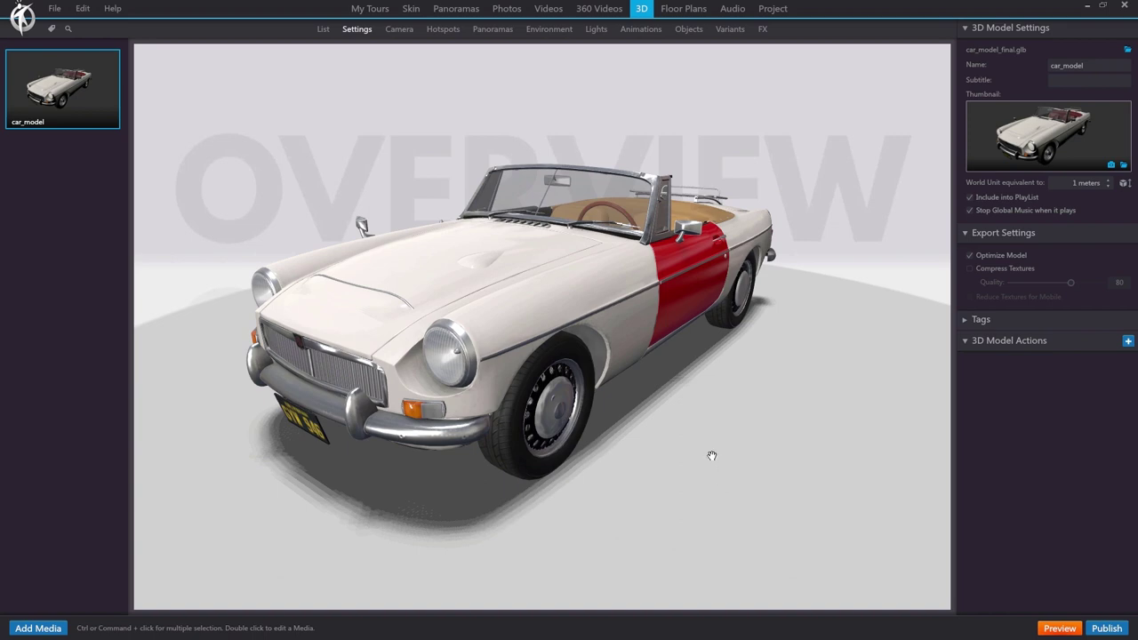
Try different body colours by making Bodywork 1 and bodywork 3 invisible at startup, and restore both to visible.
drag(709, 409, 682, 411)
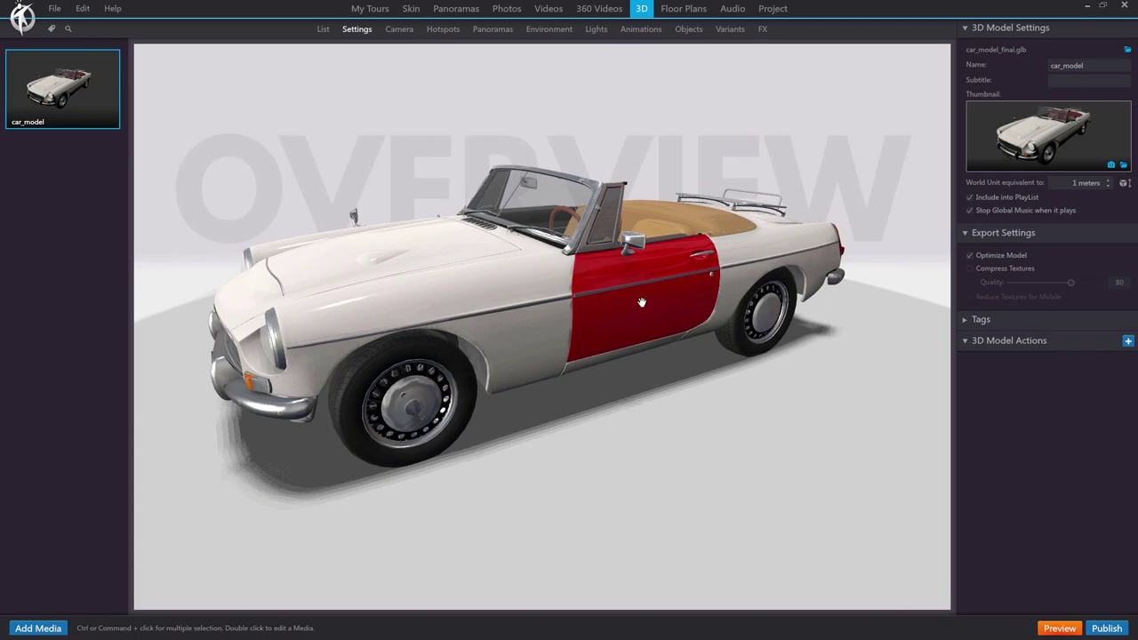
drag(632, 305, 654, 325)
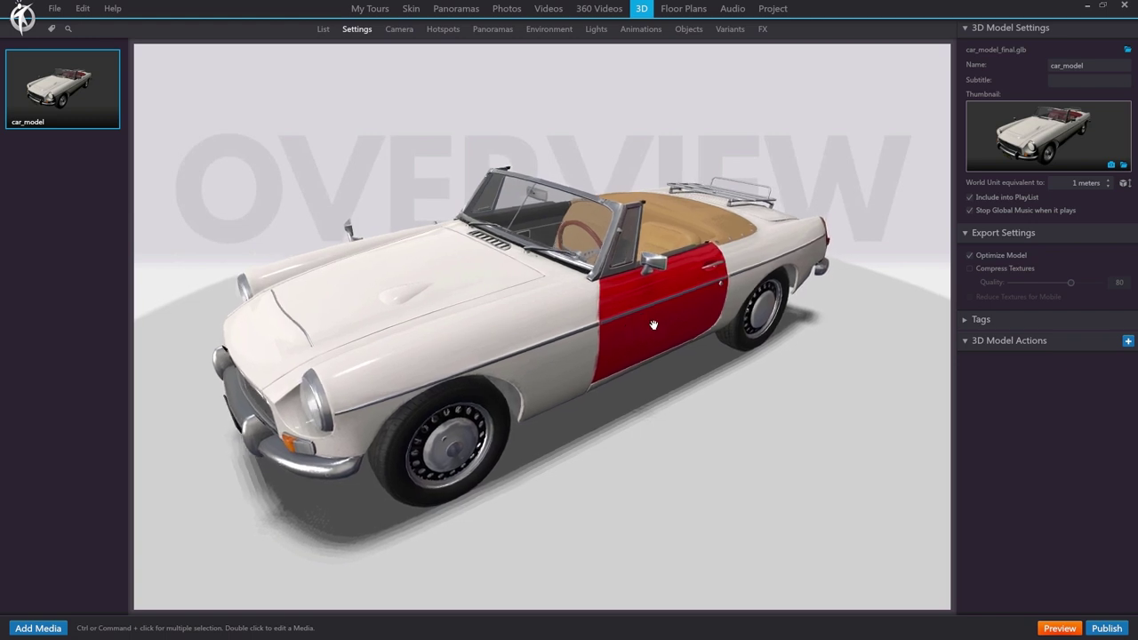
click(690, 30)
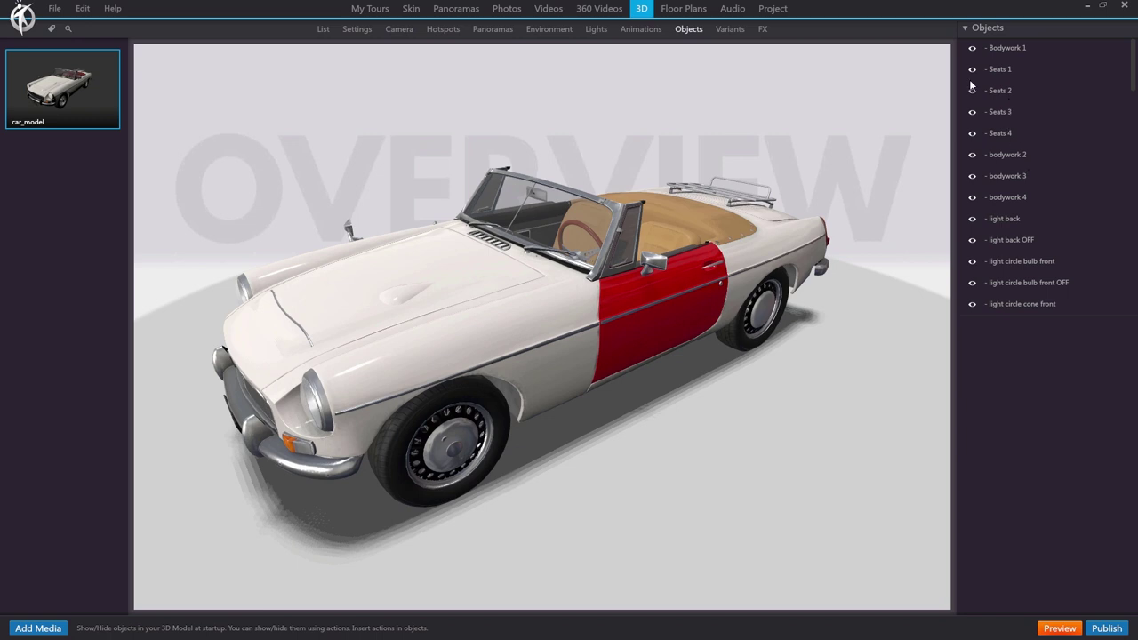
click(973, 49)
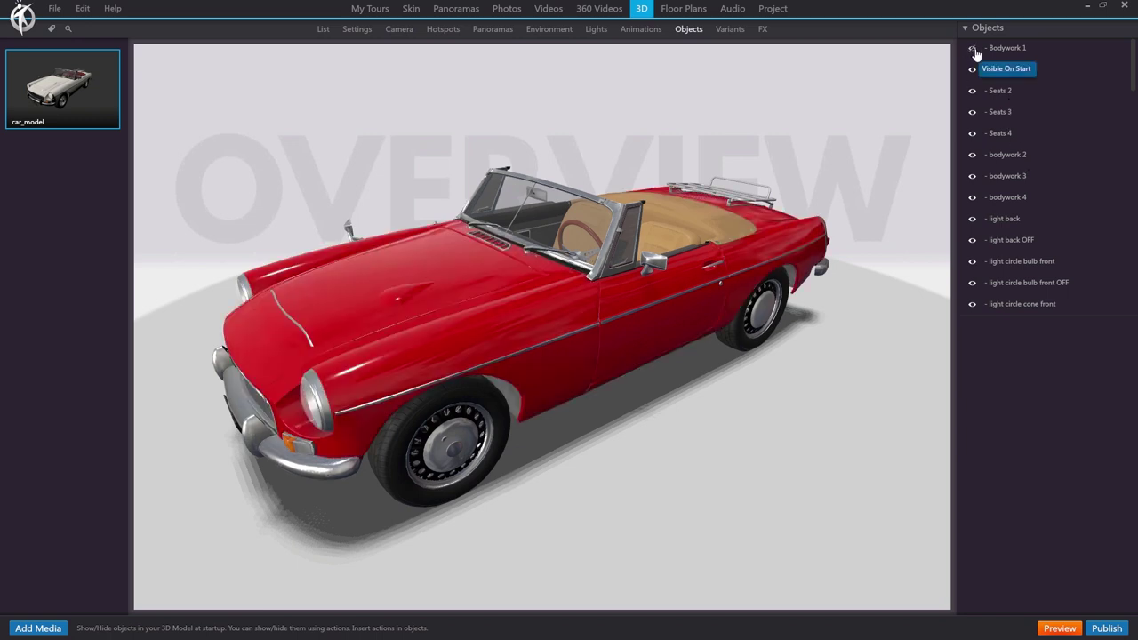
click(973, 177)
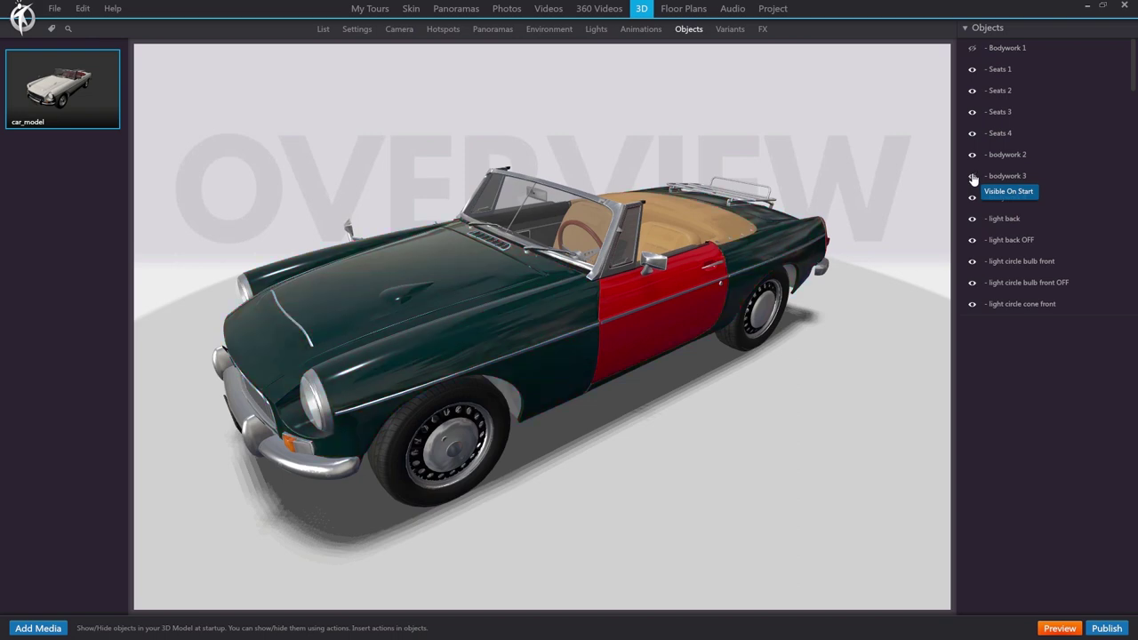
click(973, 176)
click(973, 50)
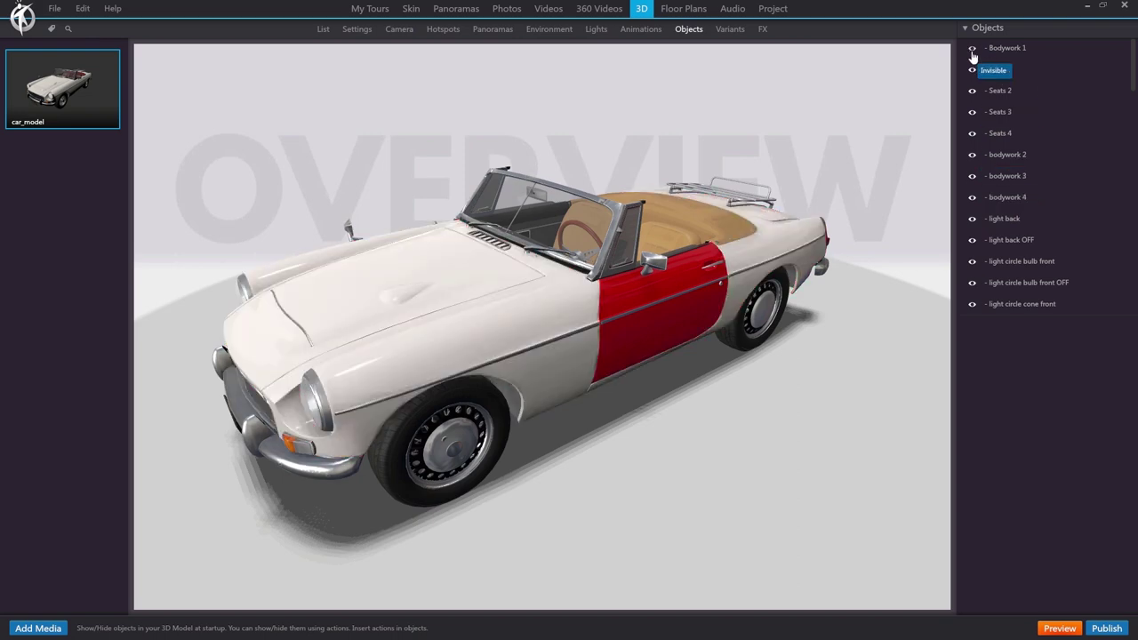
Make Seats 4 invisible at startup, and toggle Seats 3 off and back on.
click(973, 134)
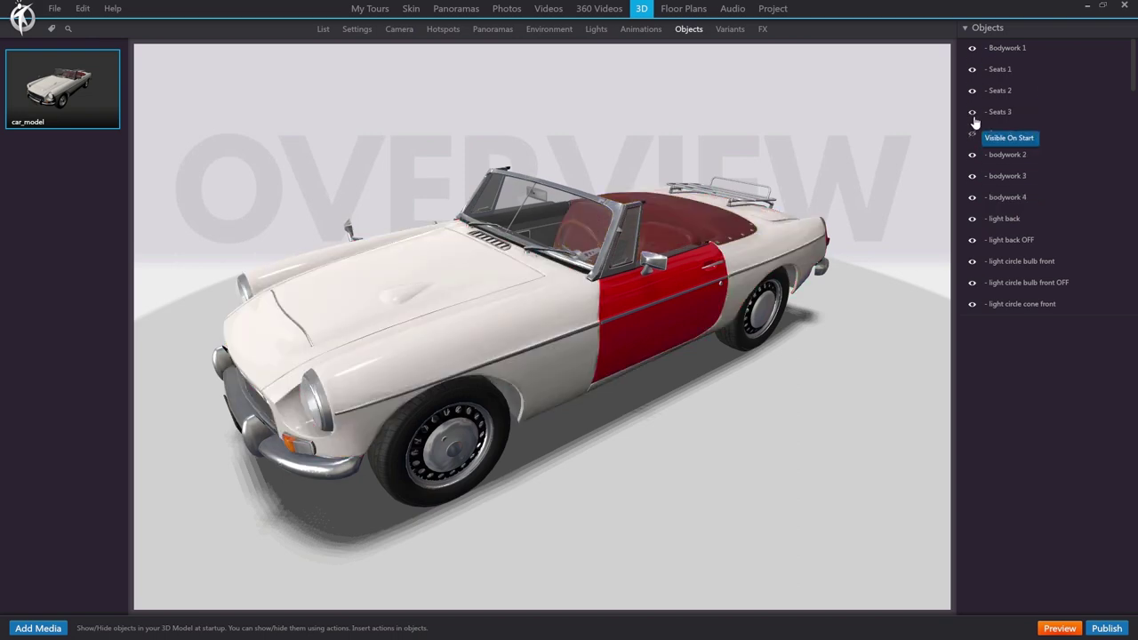
click(974, 115)
click(973, 113)
Compare the front headlight lit and unlit by toggling light circle cone front OFF, leaving it visible on start.
drag(782, 329, 638, 327)
scroll(638, 327, up, 3)
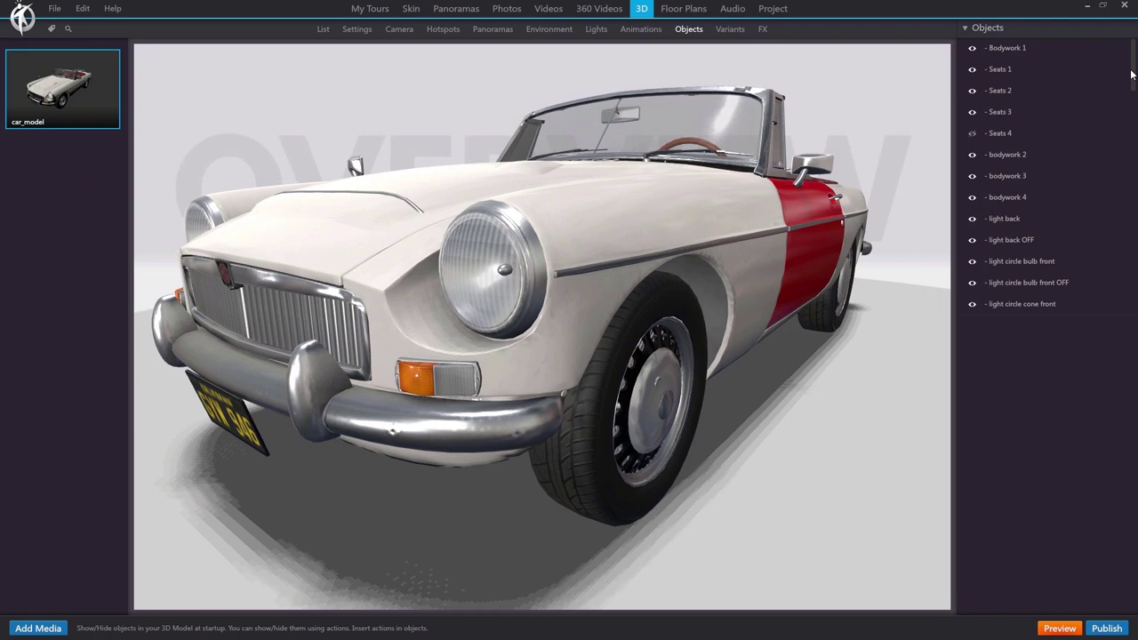
scroll(1132, 75, down, 3)
click(973, 259)
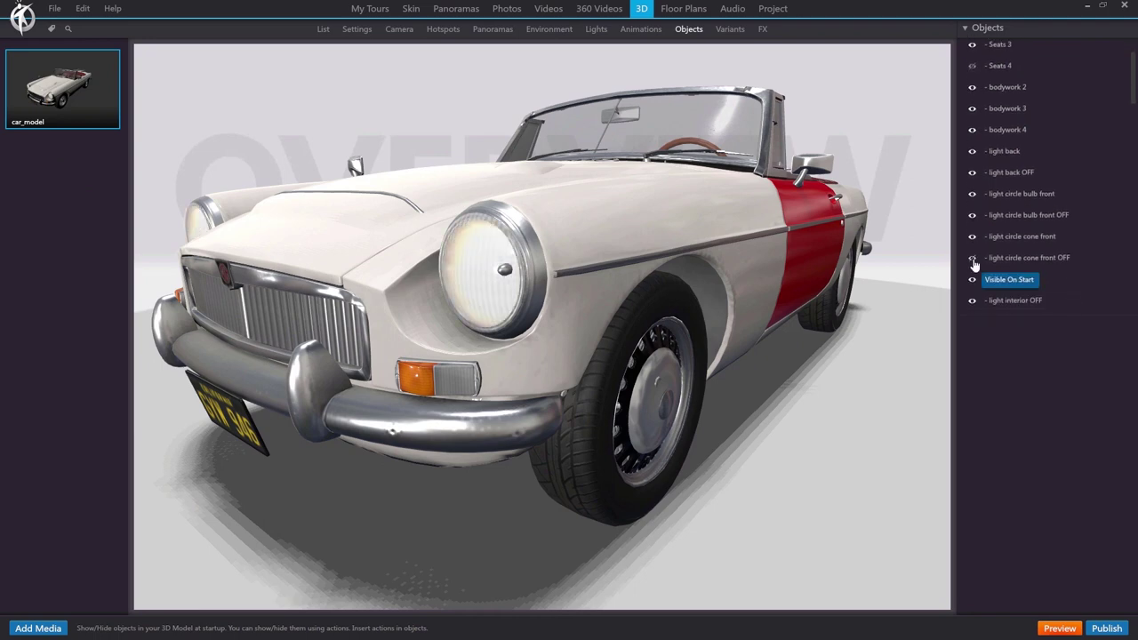
click(973, 259)
click(973, 259)
click(973, 259)
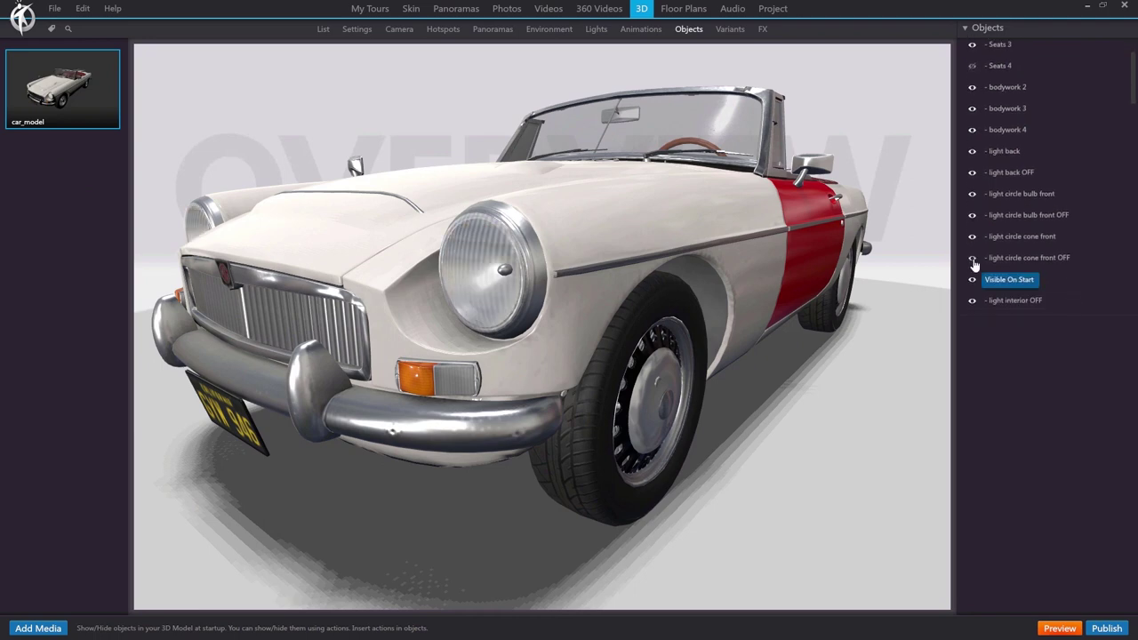
Compare the wheel designs by toggling wheel_2, and leave wheel_2 invisible at startup.
scroll(973, 253, down, 5)
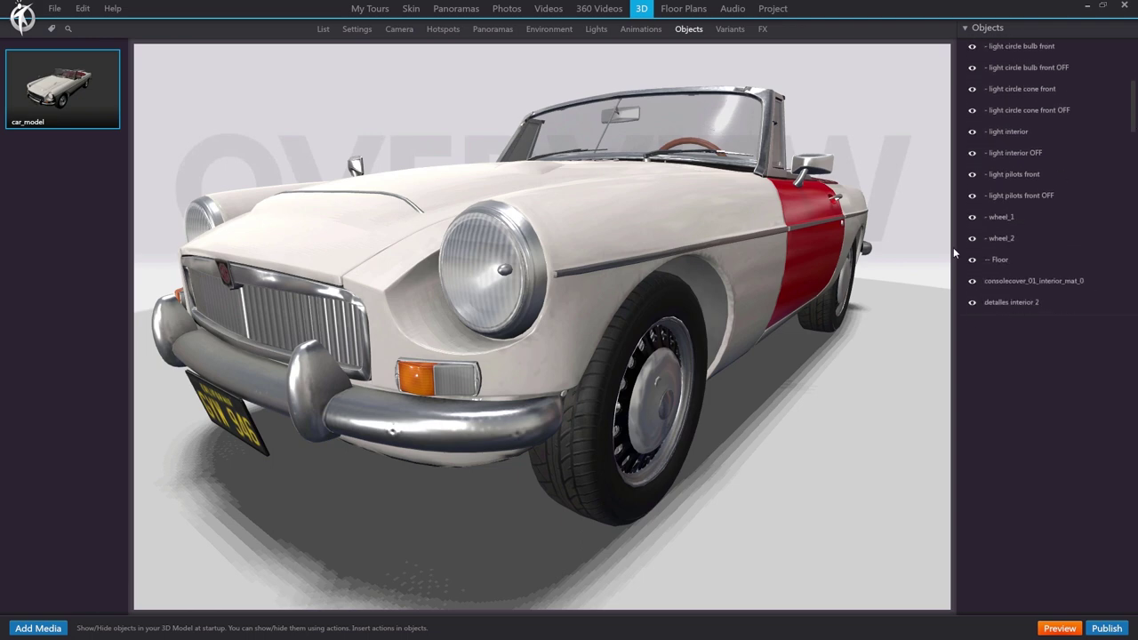
click(974, 243)
click(973, 240)
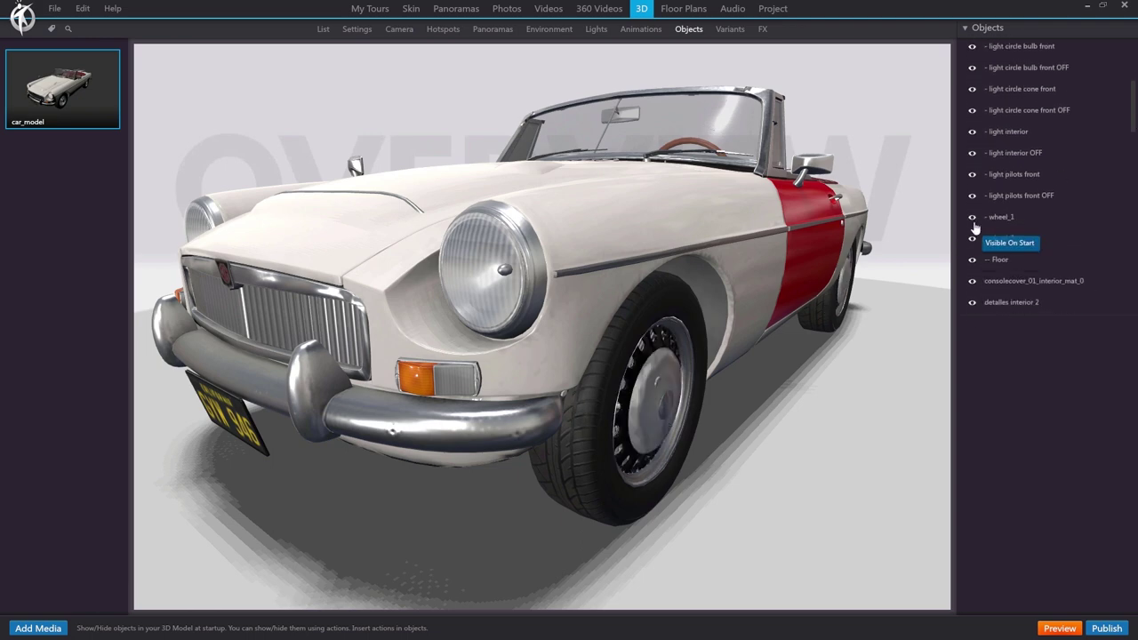
click(973, 240)
click(973, 240)
click(973, 240)
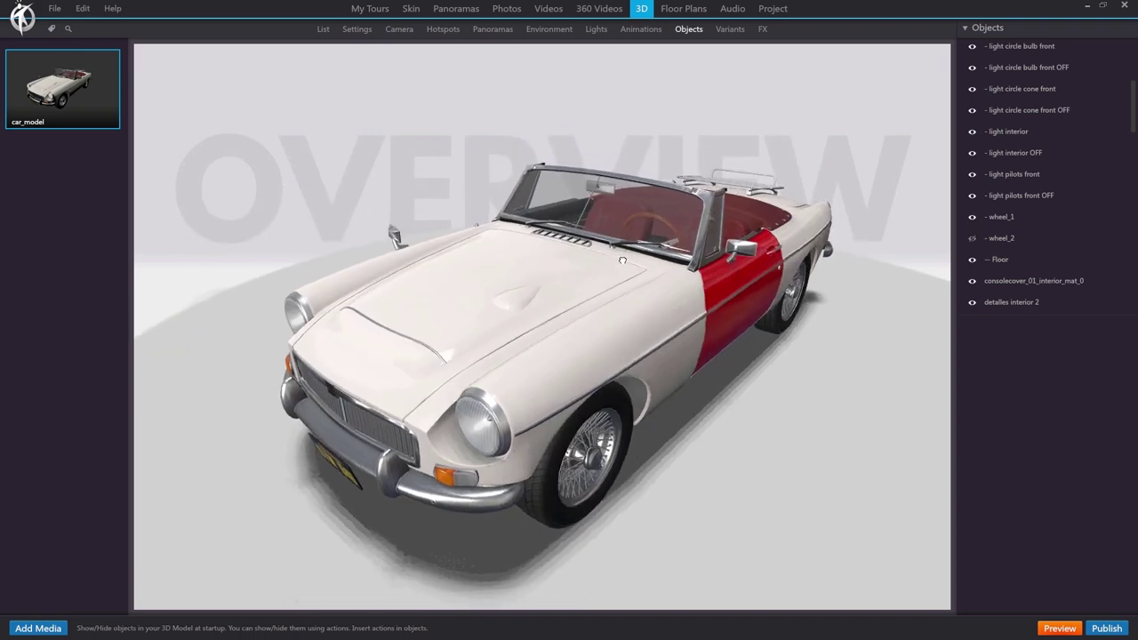
Make Seats 1 and 2, bodywork 2 and 3, the unused door variants and the lit light objects invisible at startup.
scroll(1045, 168, up, 5)
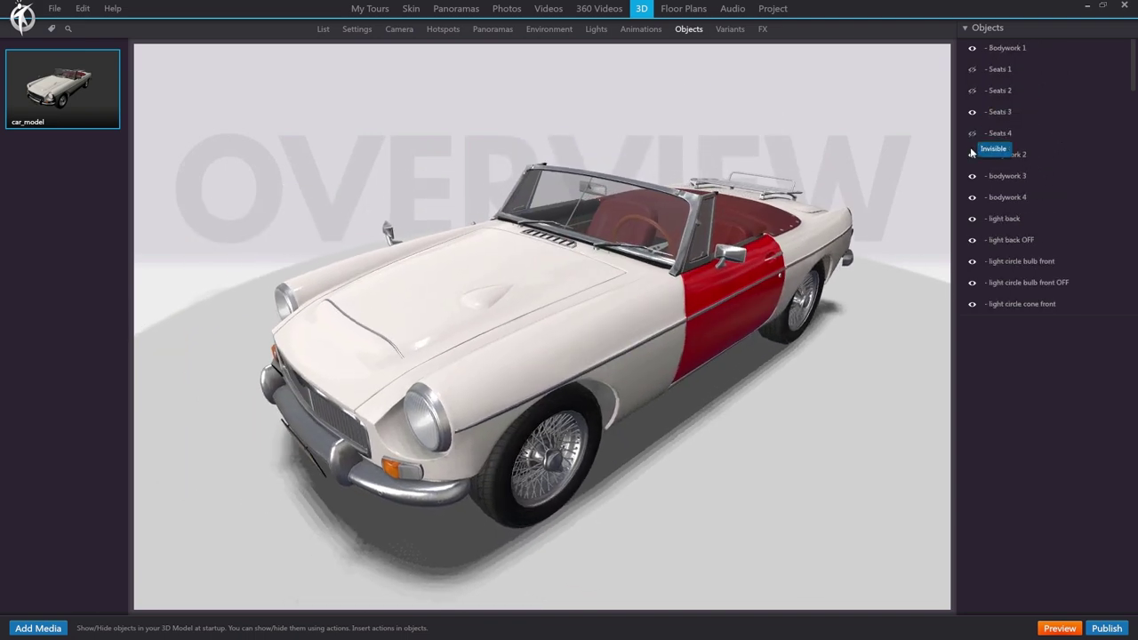
scroll(981, 166, down, 10)
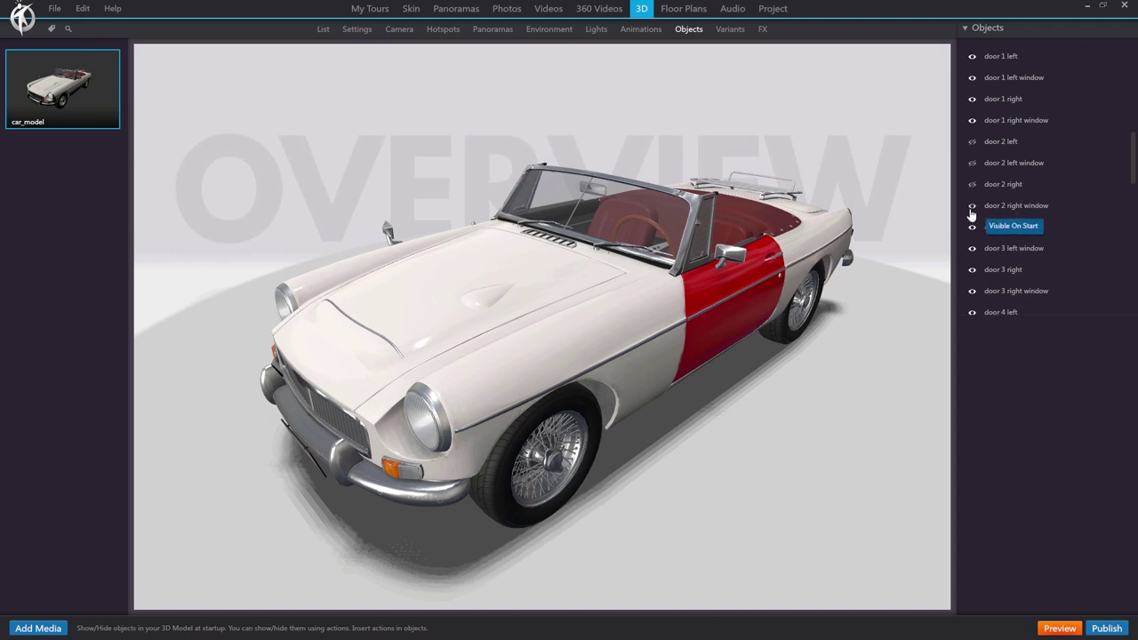
scroll(1059, 289, down, 2)
scroll(1105, 208, up, 10)
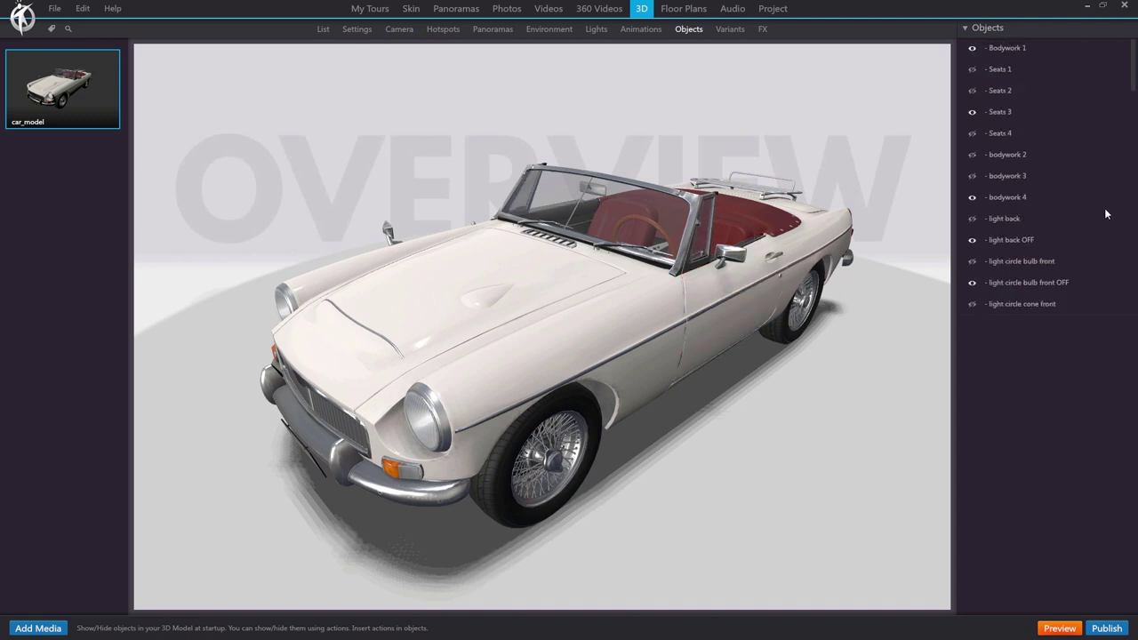
Disable the built-in environment floor so that the model's own Floor object carries the car's shadow.
drag(1133, 87, 1136, 136)
click(1033, 183)
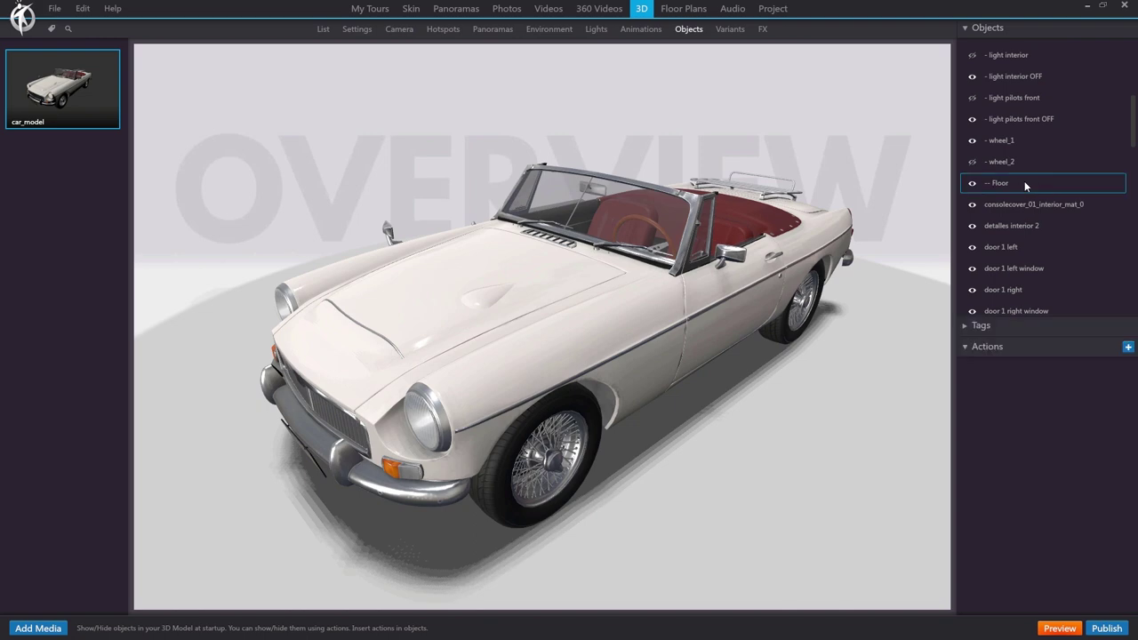
click(551, 30)
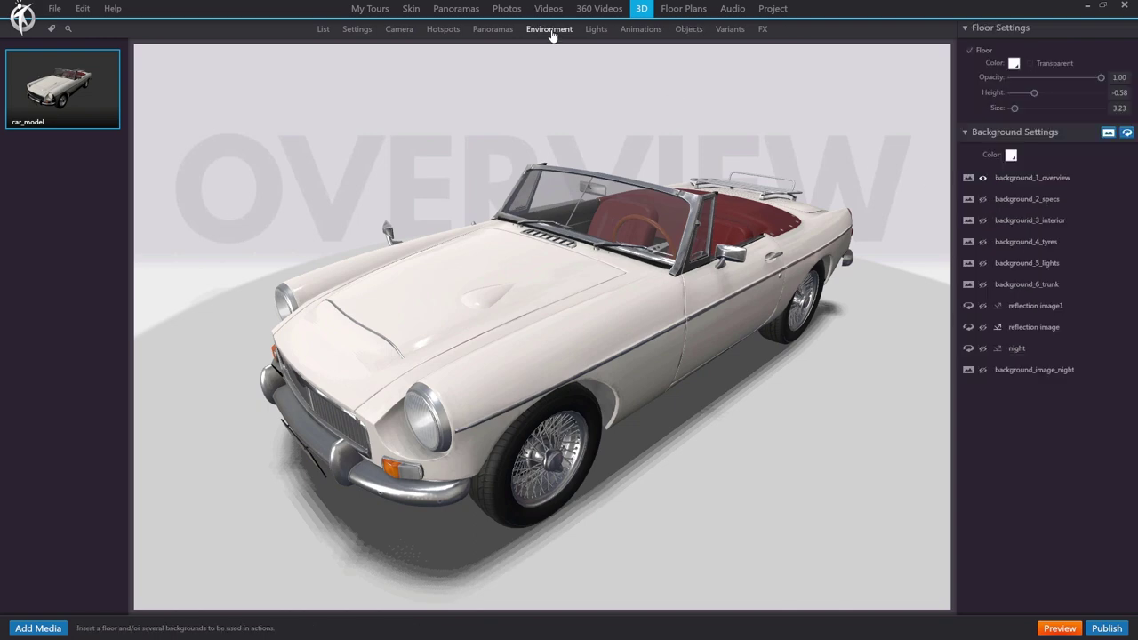
click(969, 50)
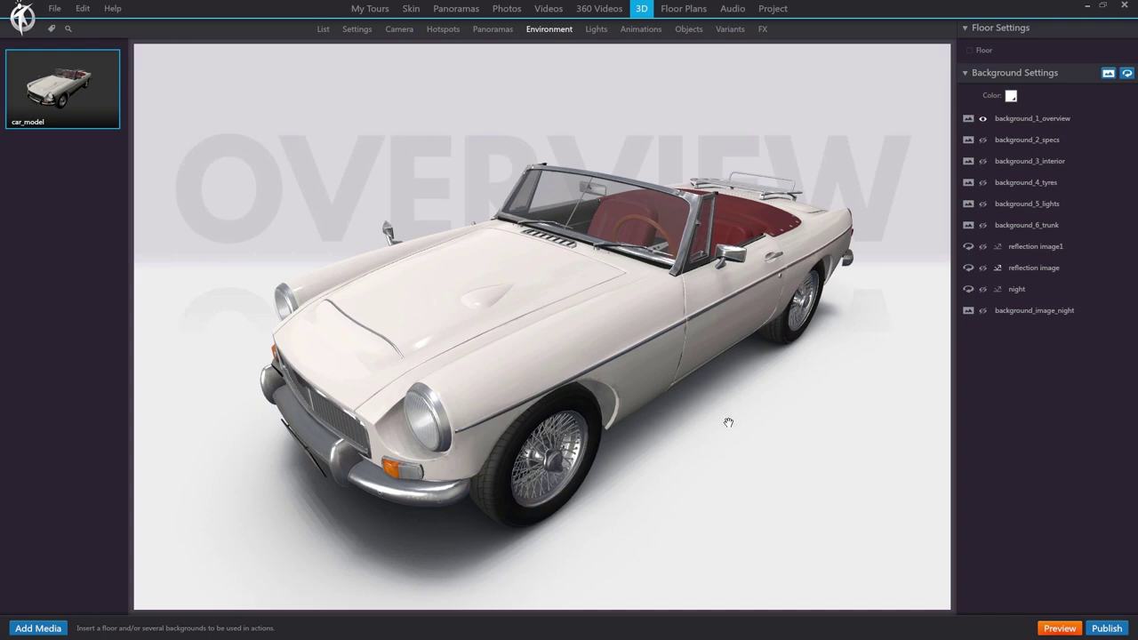
click(691, 32)
scroll(1085, 224, up, 1)
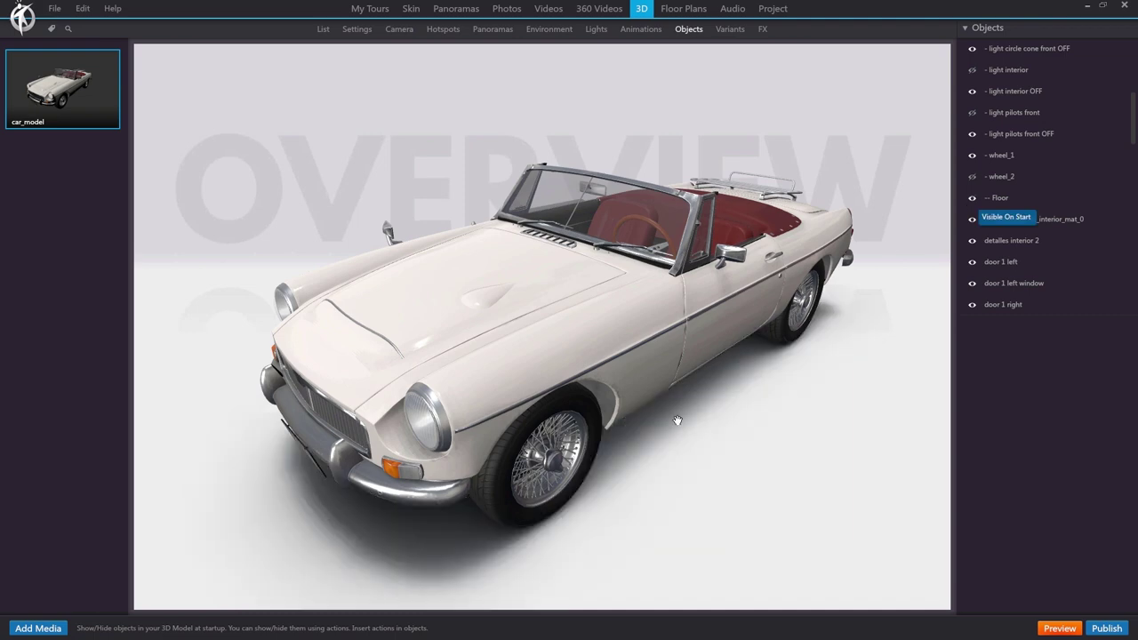
drag(673, 419, 474, 429)
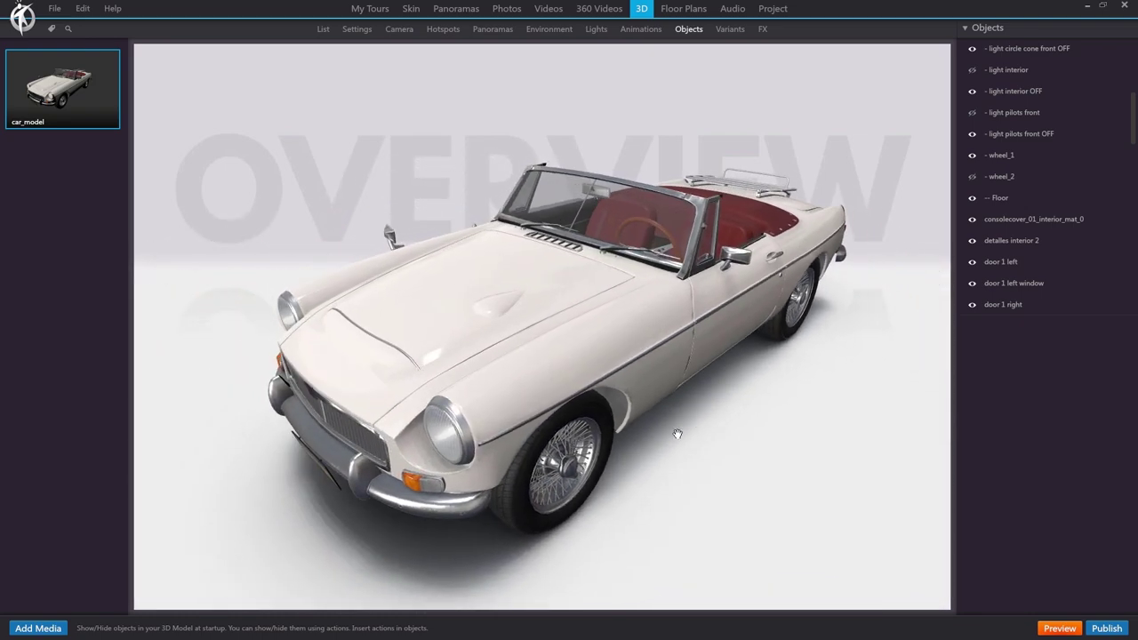
In the skin, reveal the Paint Color container and add a Show/Hide Objects action for car_model to the Snowberry White button.
click(416, 8)
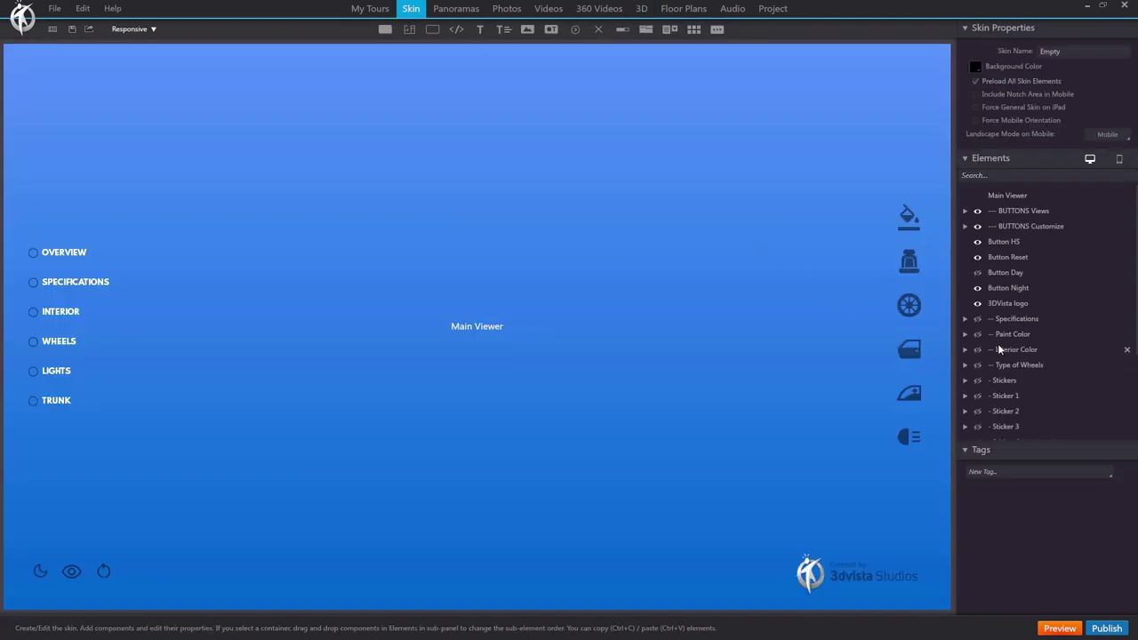
click(978, 336)
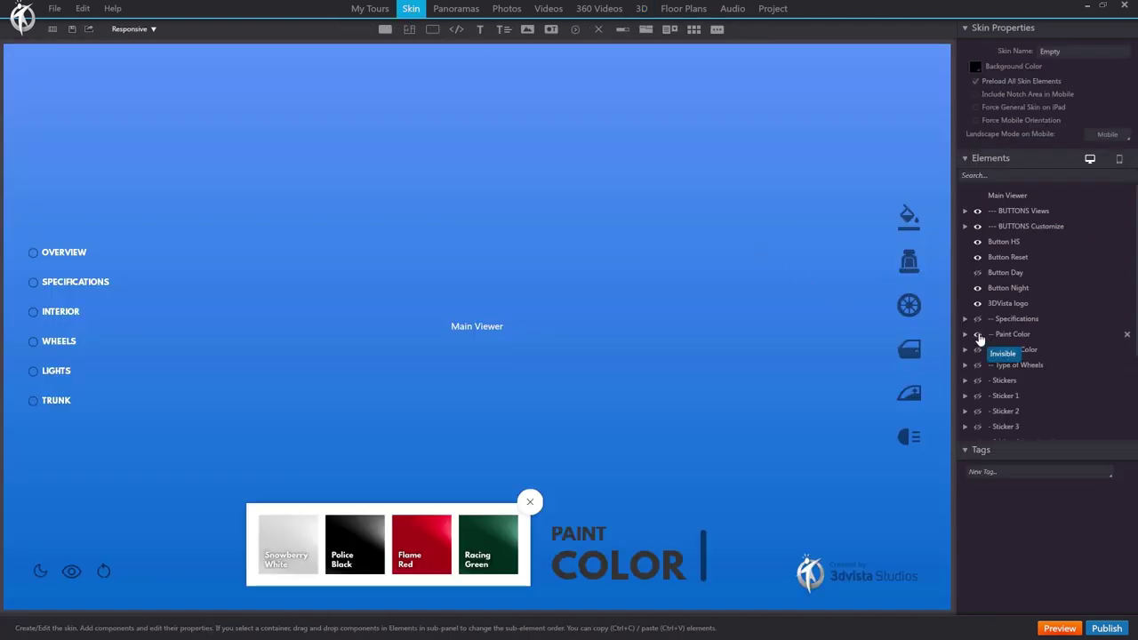
click(299, 534)
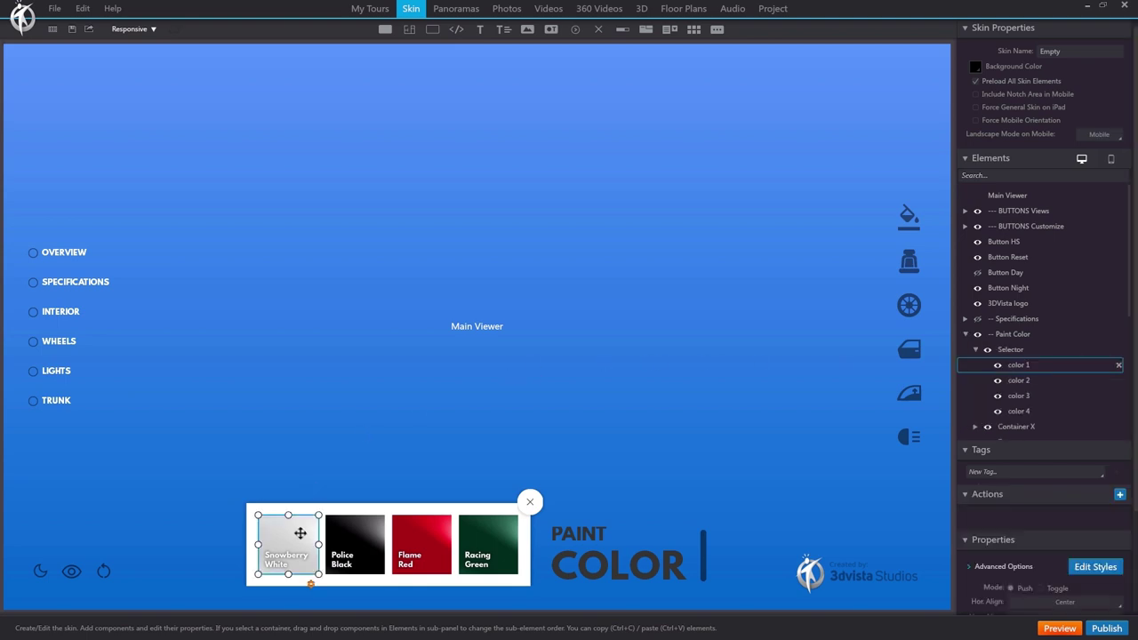
click(1120, 494)
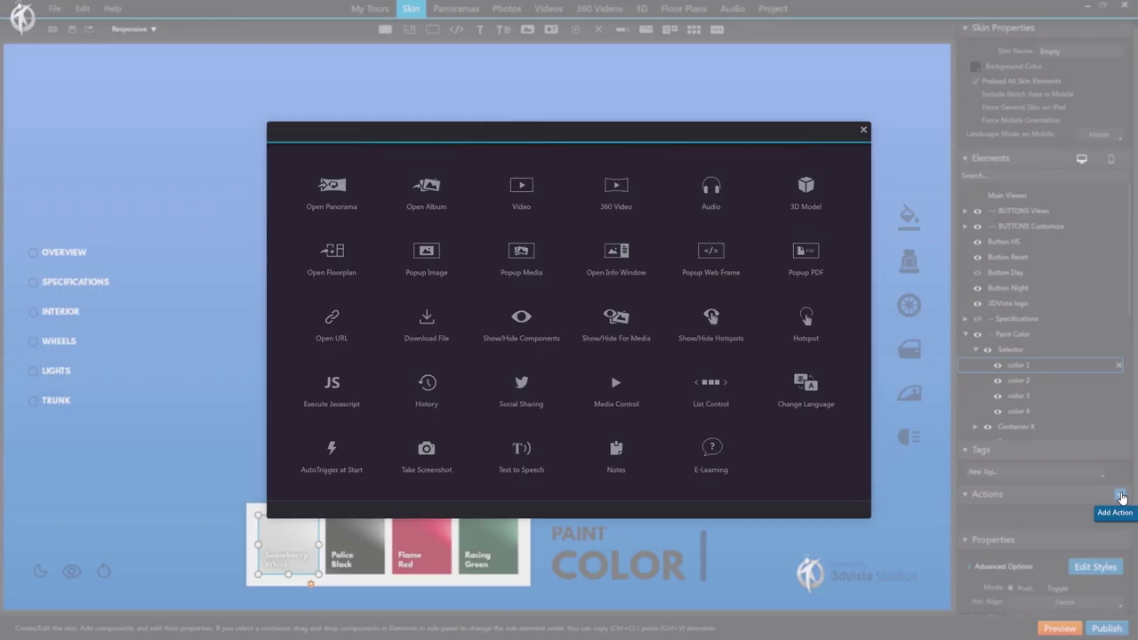
click(801, 191)
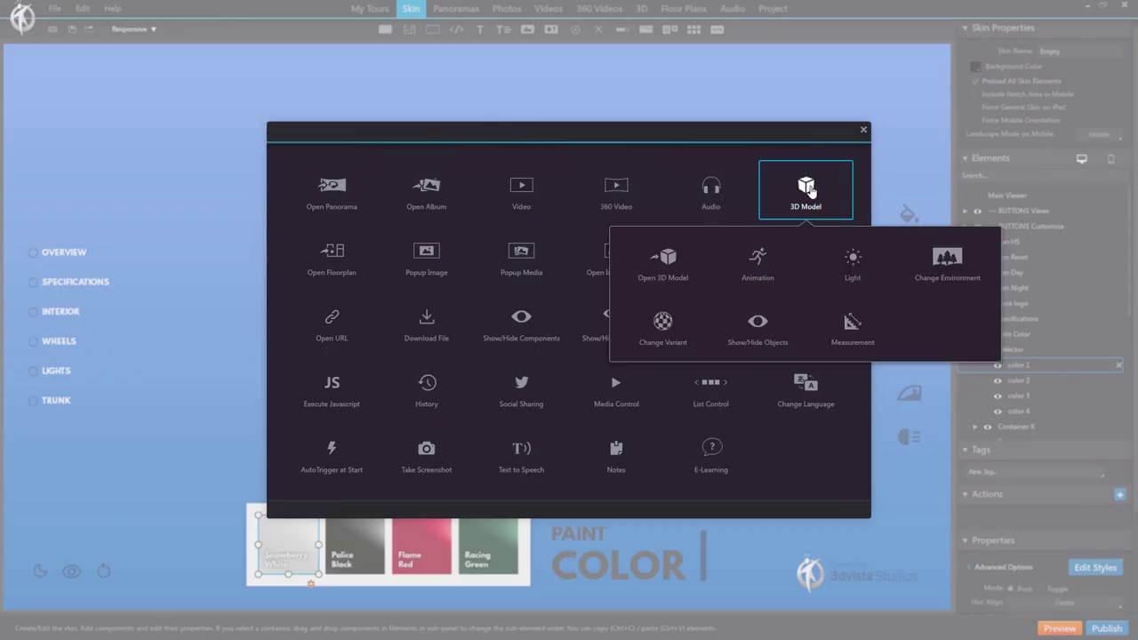
click(759, 325)
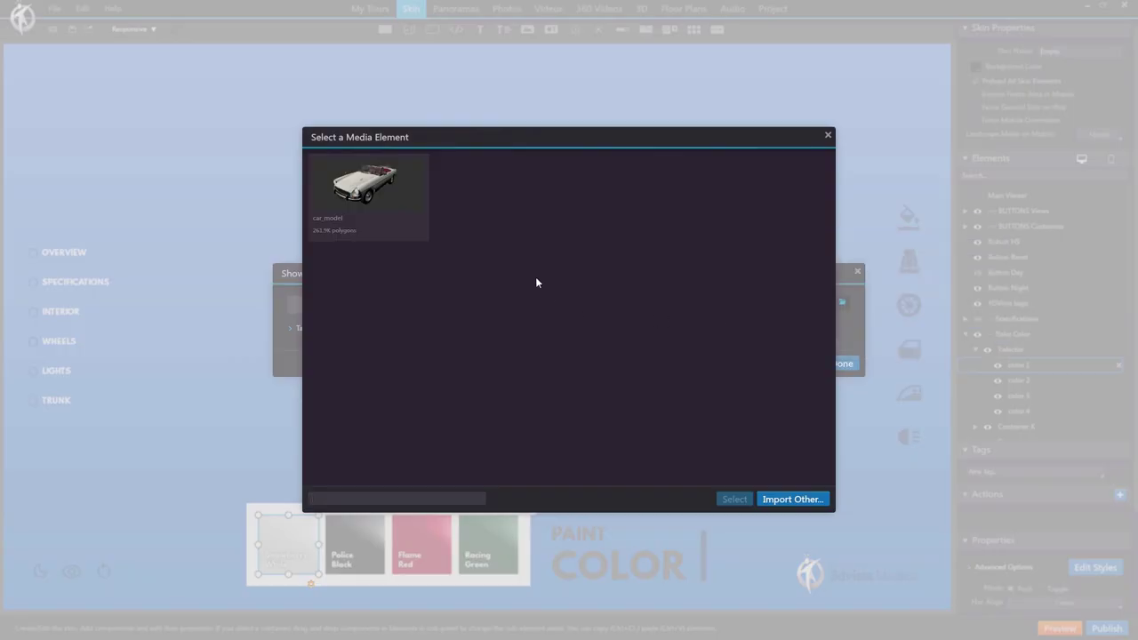
double_click(371, 181)
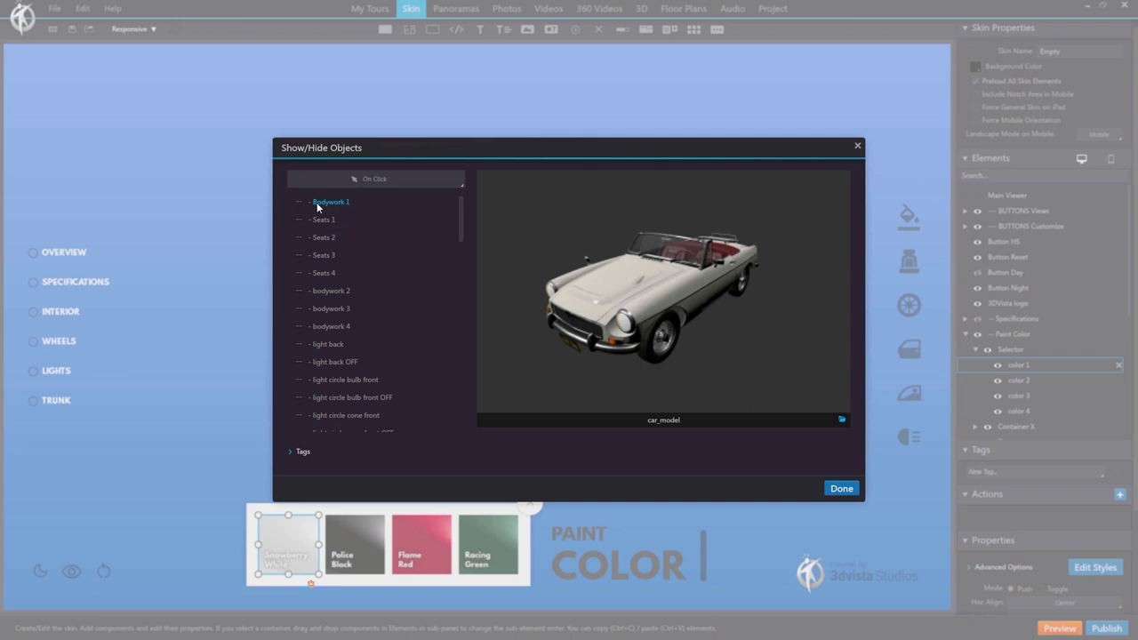
Set the Snowberry White action to show Bodywork 1 and the door 1 left and right parts with their windows.
click(300, 206)
drag(462, 223, 457, 290)
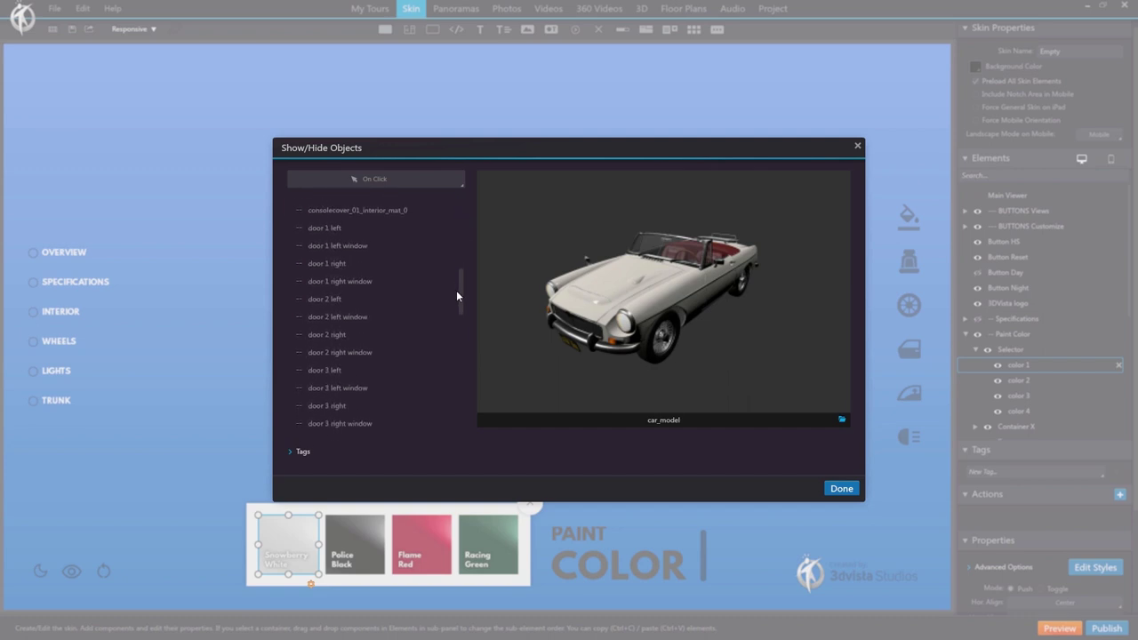
click(301, 205)
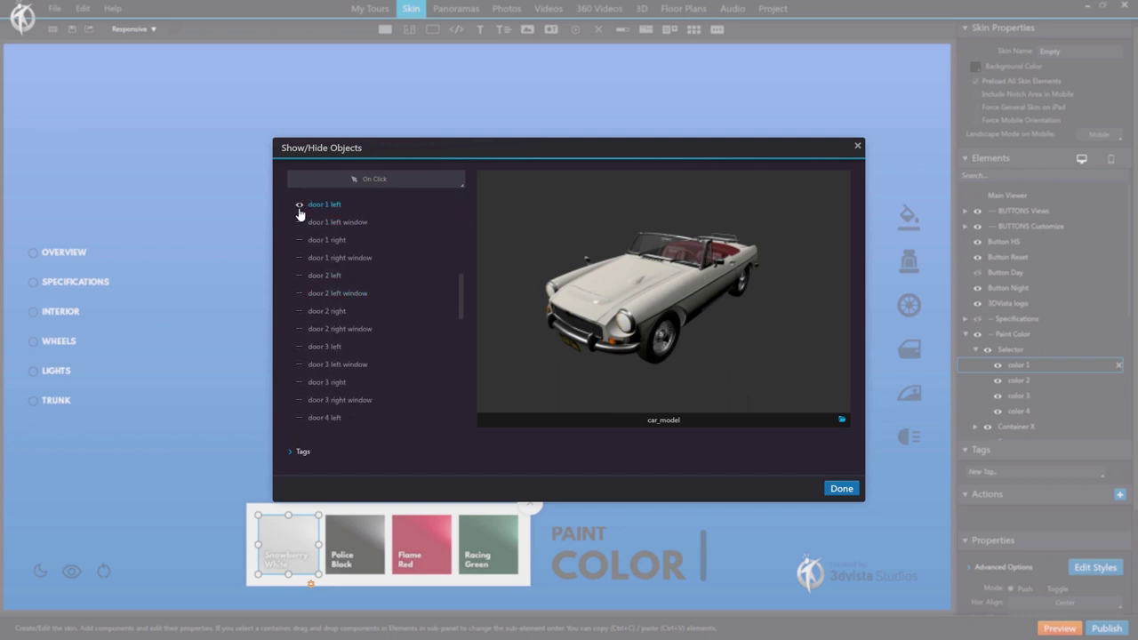
click(300, 224)
click(299, 239)
click(300, 258)
Set the Snowberry White action to hide all door 2, door 3 and door 4 parts with their windows, and accept it.
click(300, 293)
click(300, 310)
click(300, 328)
click(300, 346)
click(300, 364)
click(299, 383)
click(300, 401)
click(300, 418)
scroll(300, 418, down, 1)
click(300, 346)
click(300, 364)
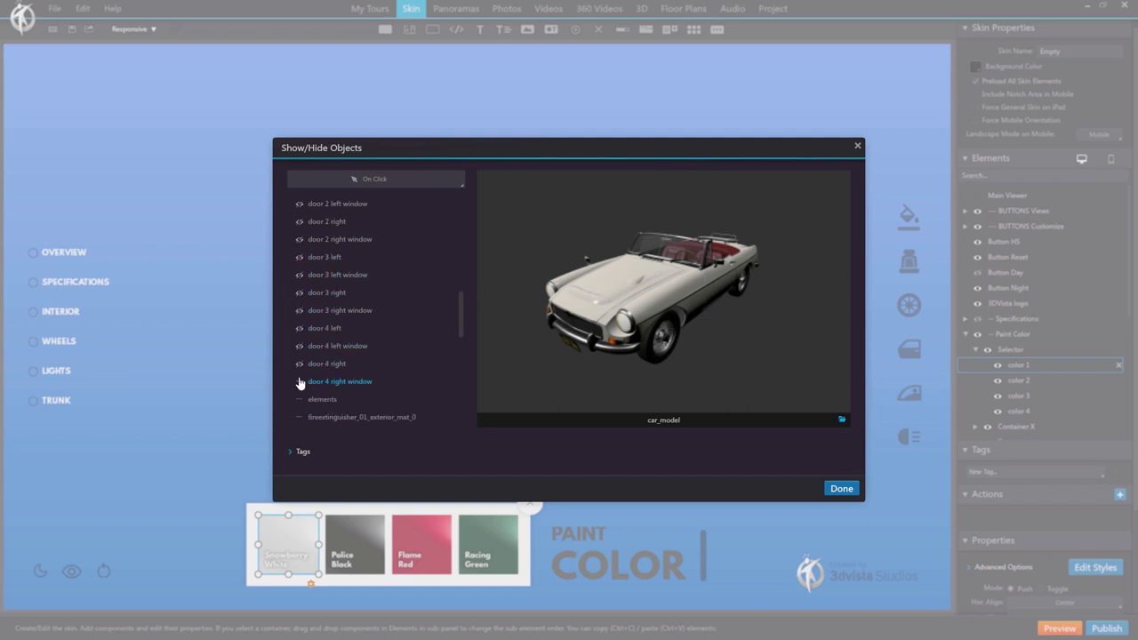
click(300, 381)
click(841, 488)
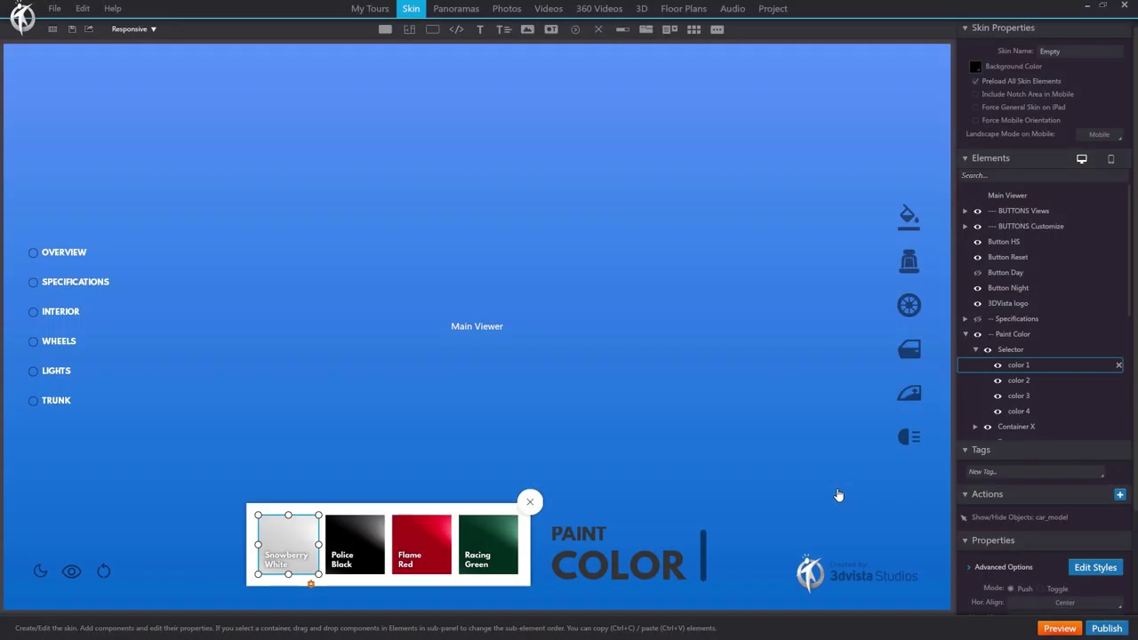
Add a Show/Hide Objects action for car_model to the Police Black button.
click(345, 547)
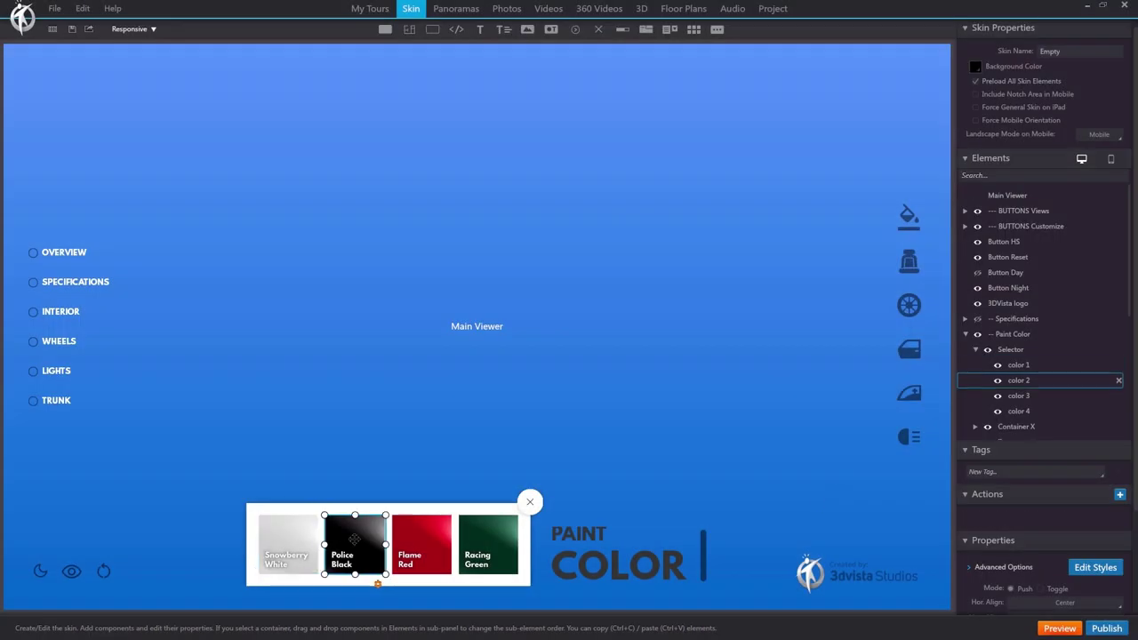
click(1120, 497)
click(805, 197)
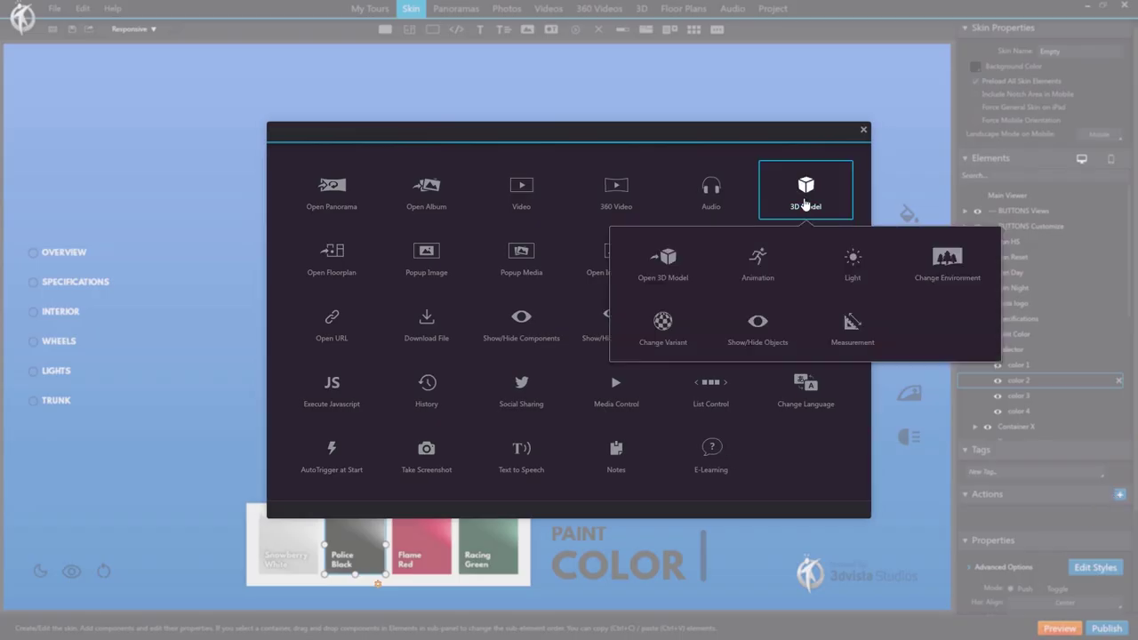
click(758, 324)
double_click(399, 183)
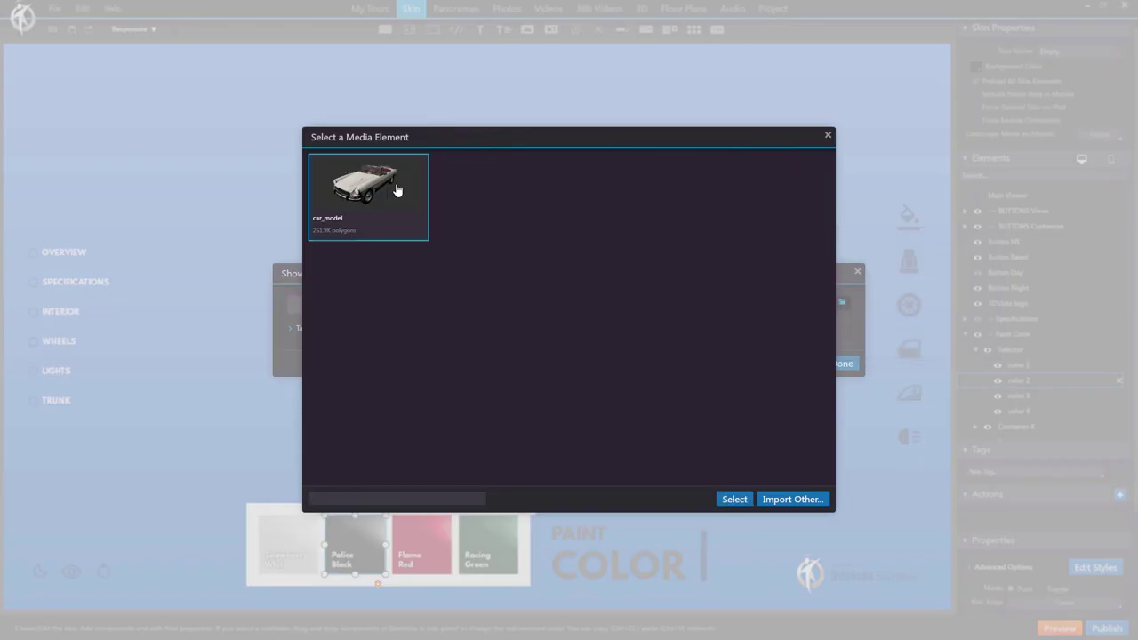
Set the Police Black action to show bodywork 2 and the door 2 parts, hiding the other bodyworks and doors.
click(300, 204)
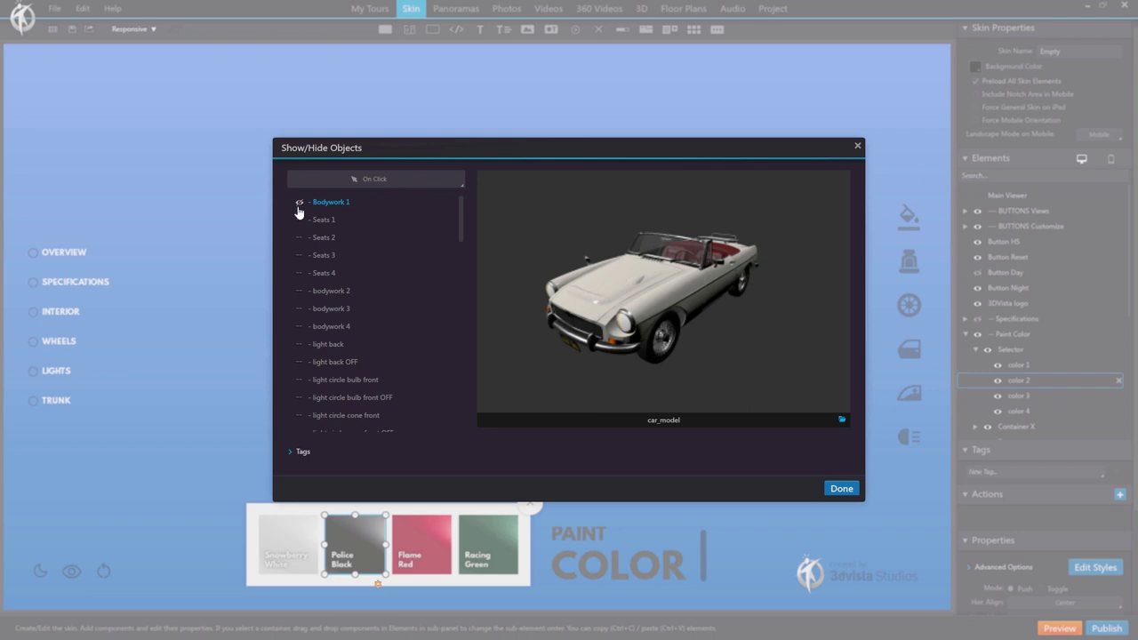
click(300, 293)
click(299, 311)
click(300, 327)
scroll(459, 217, down, 5)
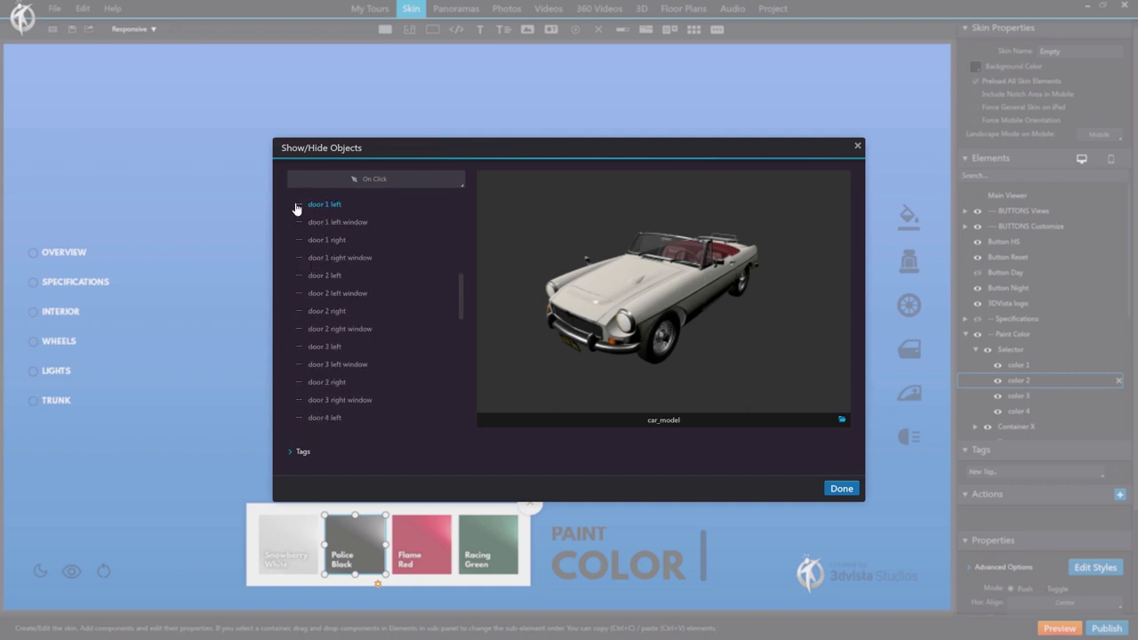
click(300, 408)
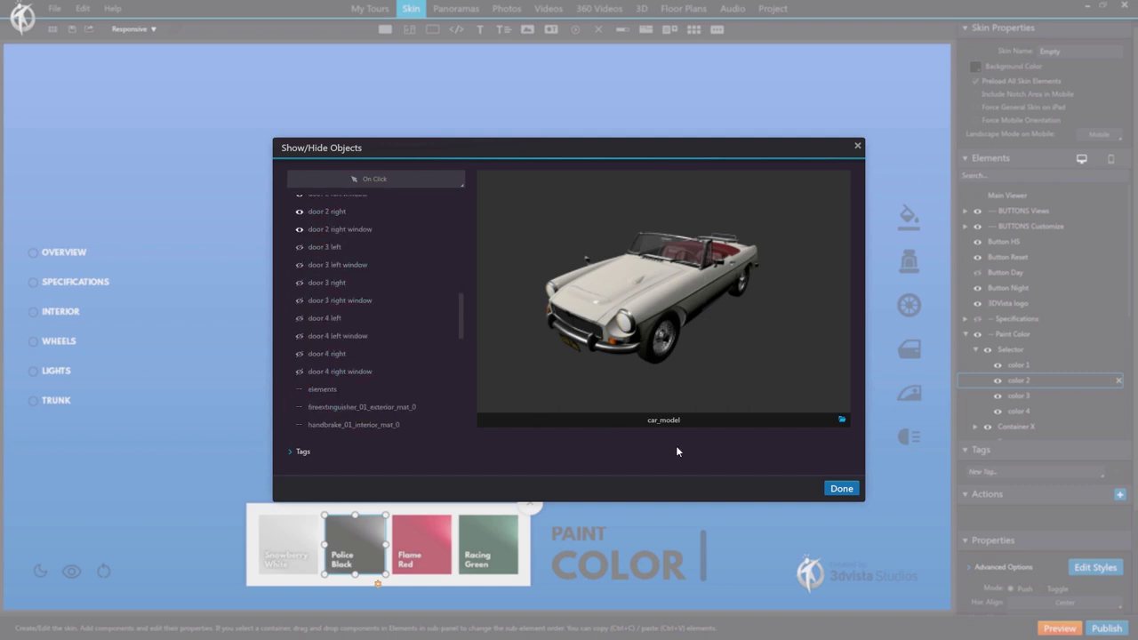
click(842, 490)
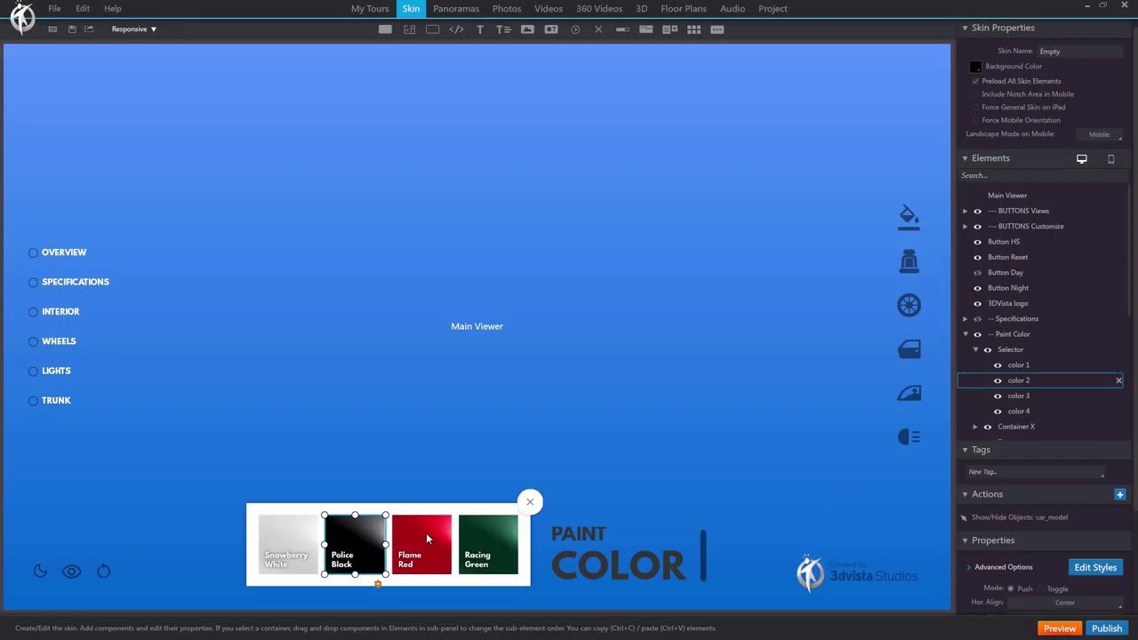
Give the Flame Red button a Show/Hide Objects action on car_model that switches to the red bodywork and doors.
click(433, 539)
double_click(1023, 516)
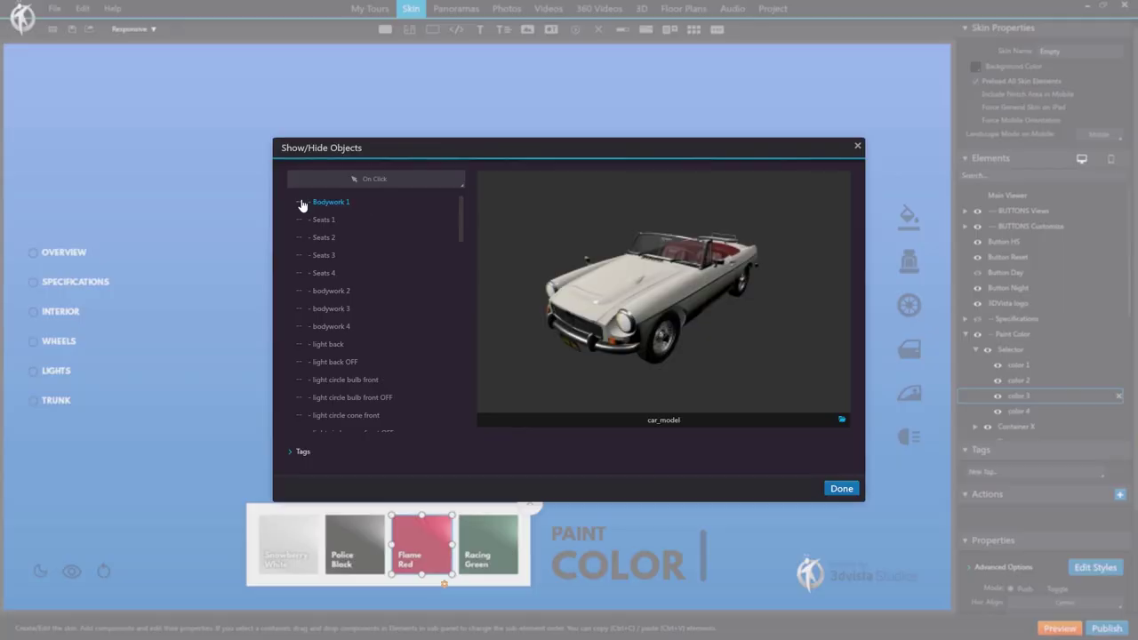
scroll(352, 318, down, 10)
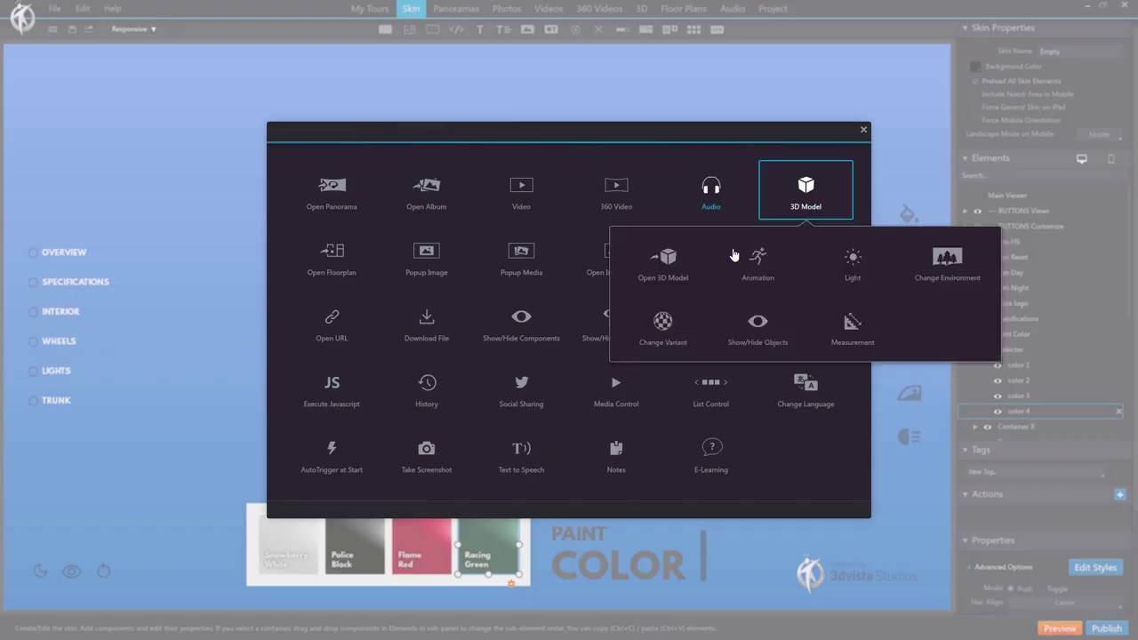
Give the Racing Green button a Show/Hide Objects action on car_model that switches to the green bodywork and doors.
click(740, 257)
scroll(377, 330, down, 5)
click(842, 488)
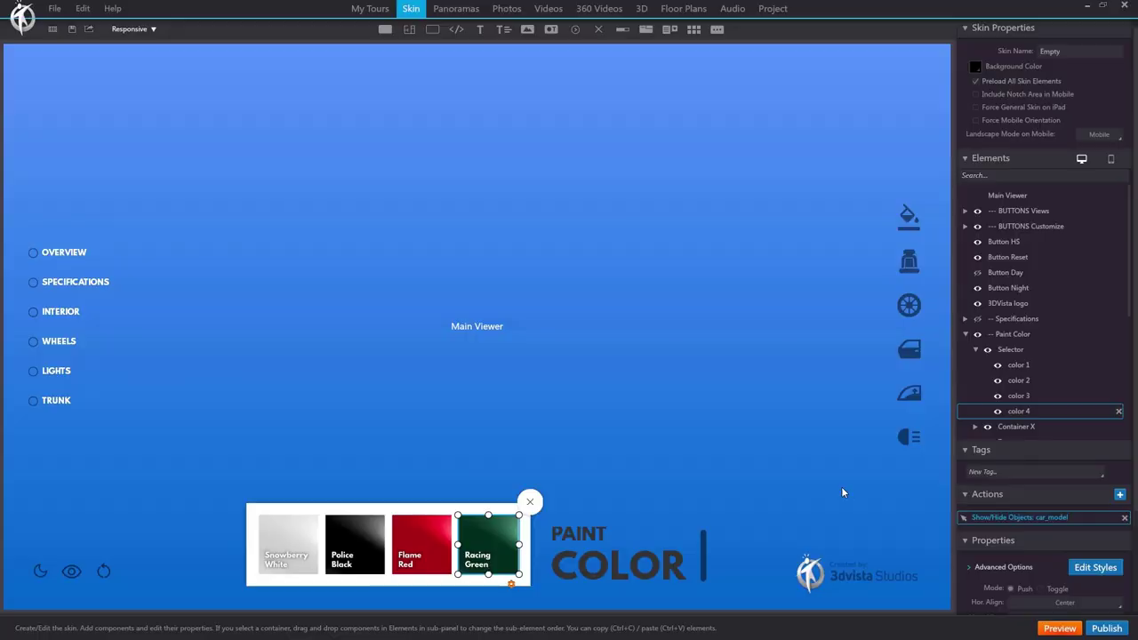
Hide the Paint Color container again, and briefly reveal Interior Color and Type of Wheels to check their buttons, leaving both hidden.
click(966, 334)
click(977, 334)
click(977, 350)
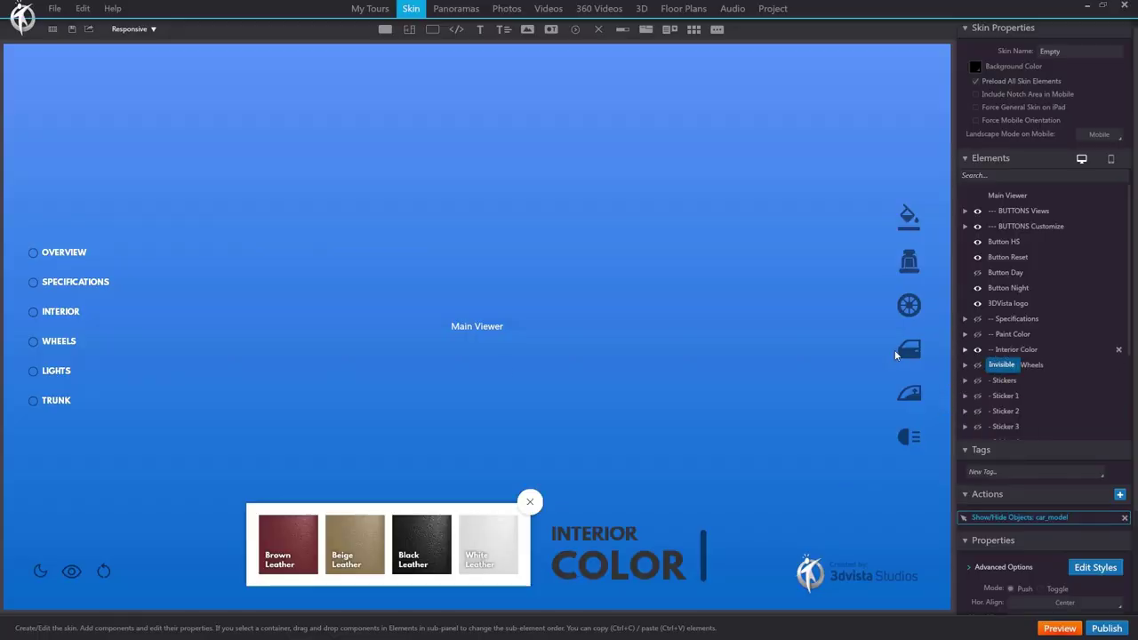
click(977, 350)
click(978, 365)
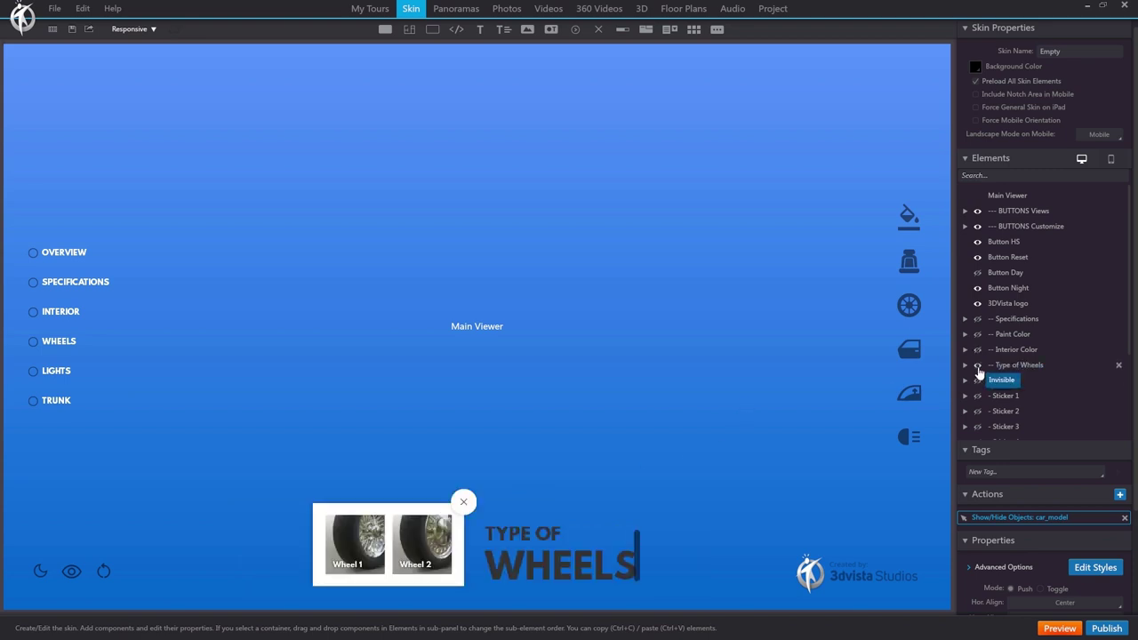
click(978, 366)
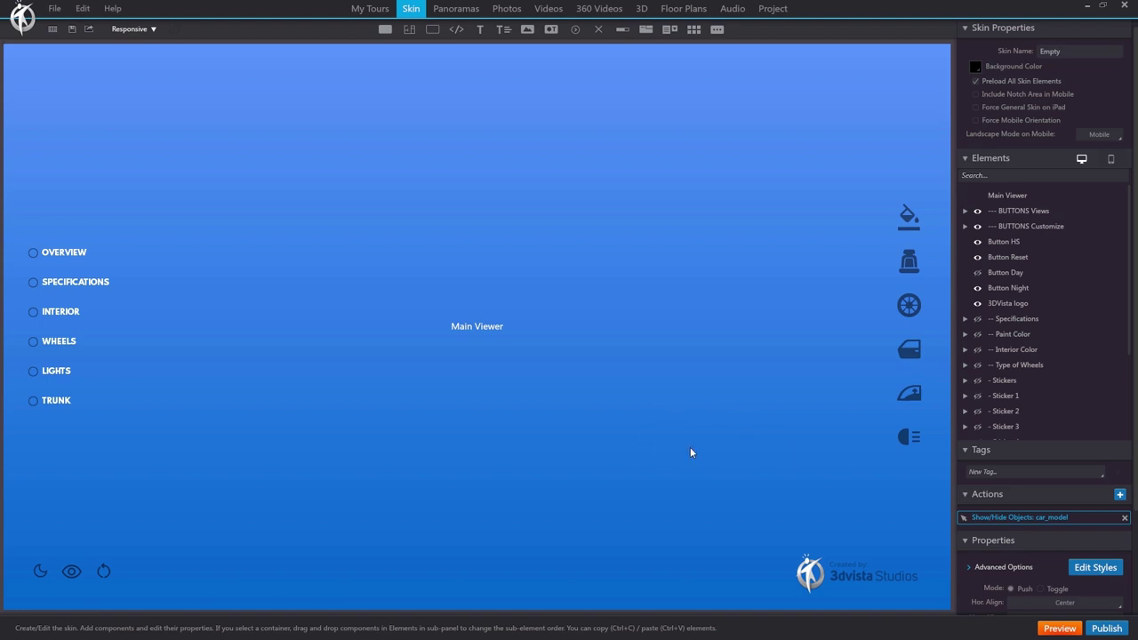
Preview the tour in the browser and test the Police Black, Flame Red and Racing Green paint buttons, ending on Police Black.
click(1065, 628)
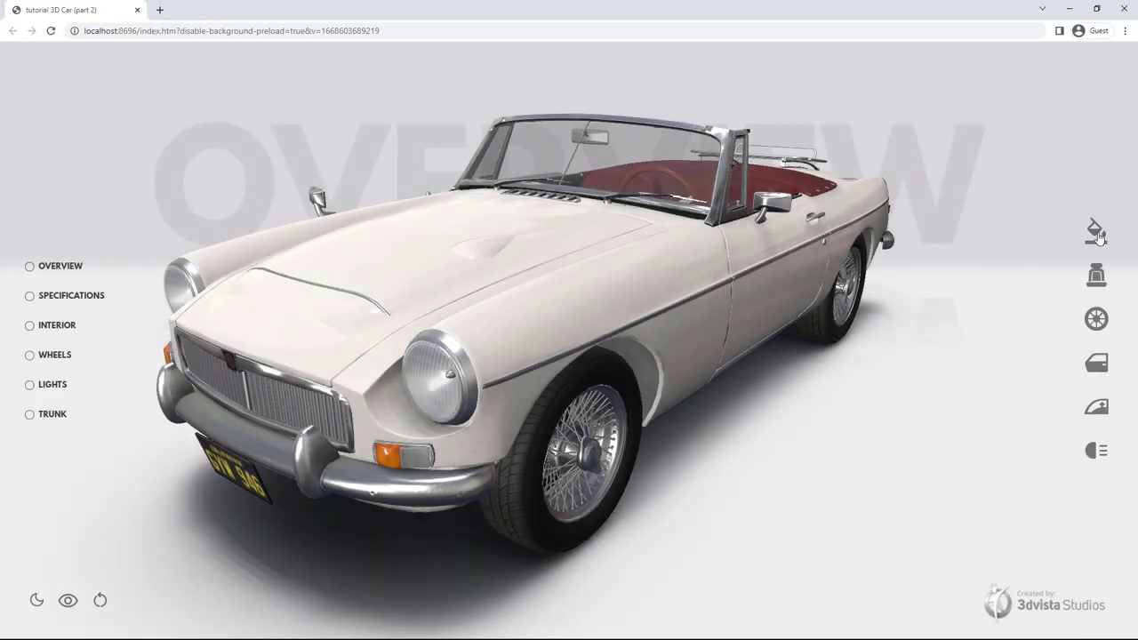
click(1096, 233)
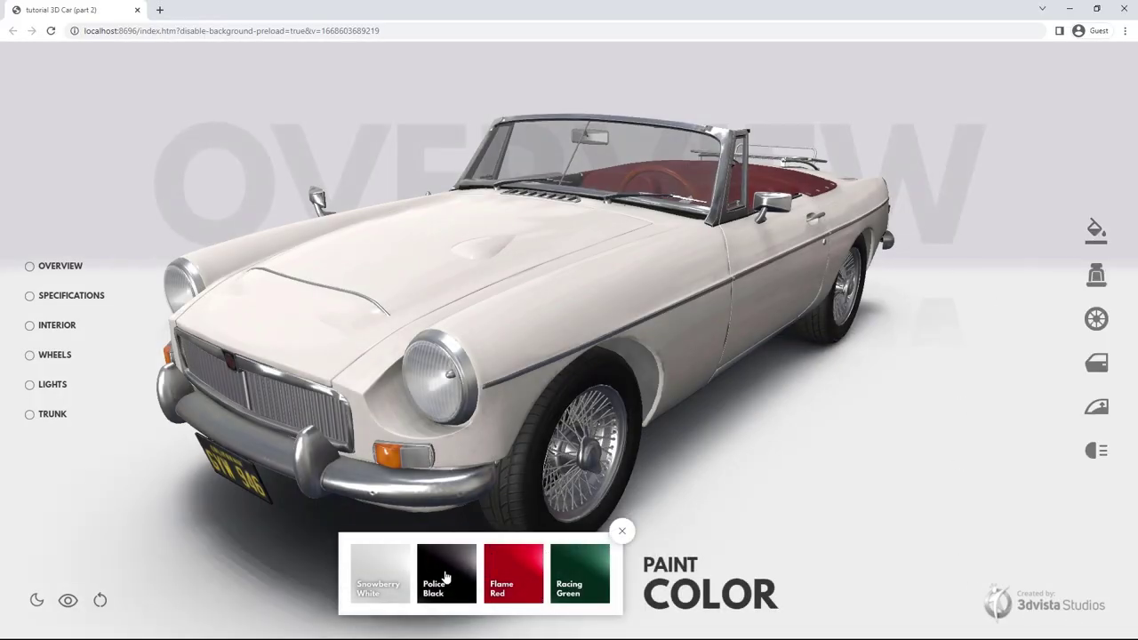
click(447, 576)
click(514, 573)
click(580, 574)
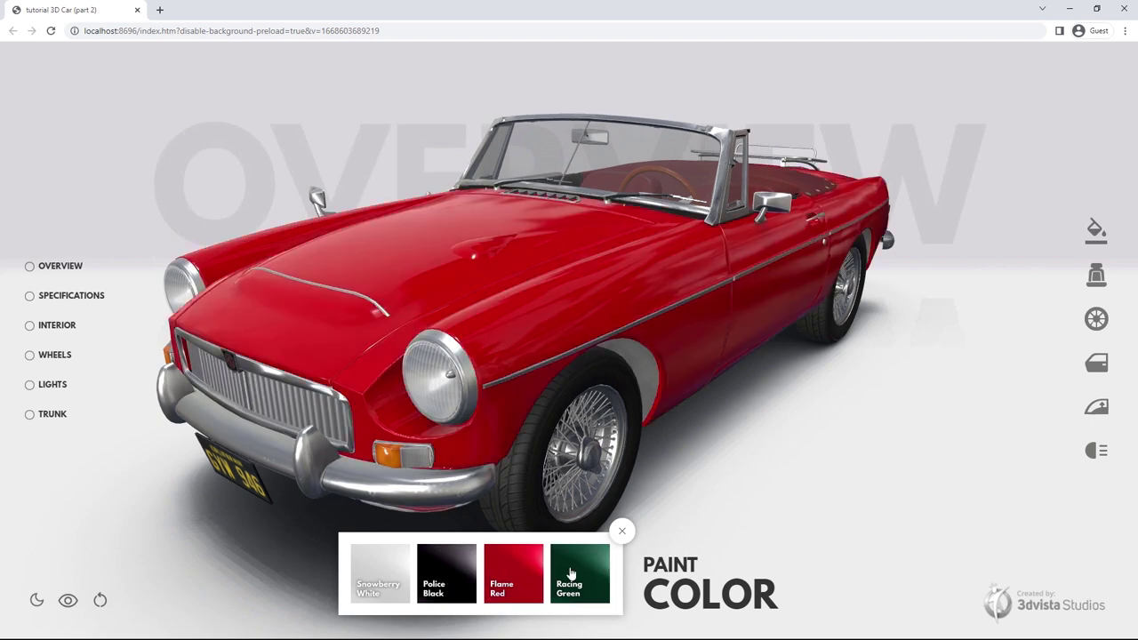
click(447, 576)
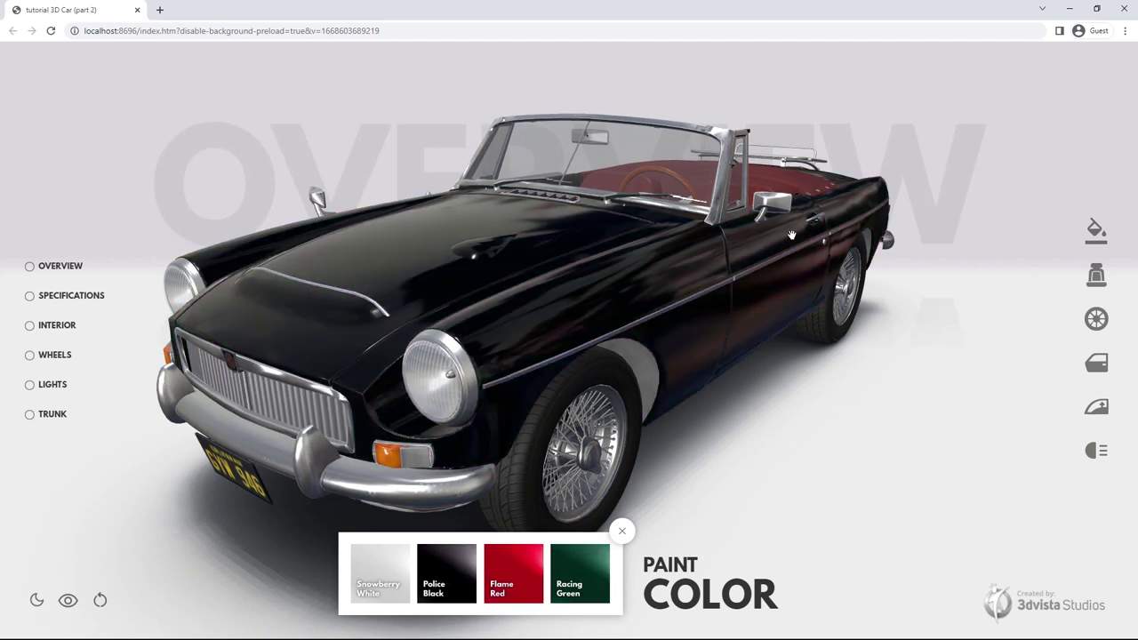
Test the Beige, Black, White and Brown Leather interior colors in the preview while viewing the car's seats.
click(1097, 278)
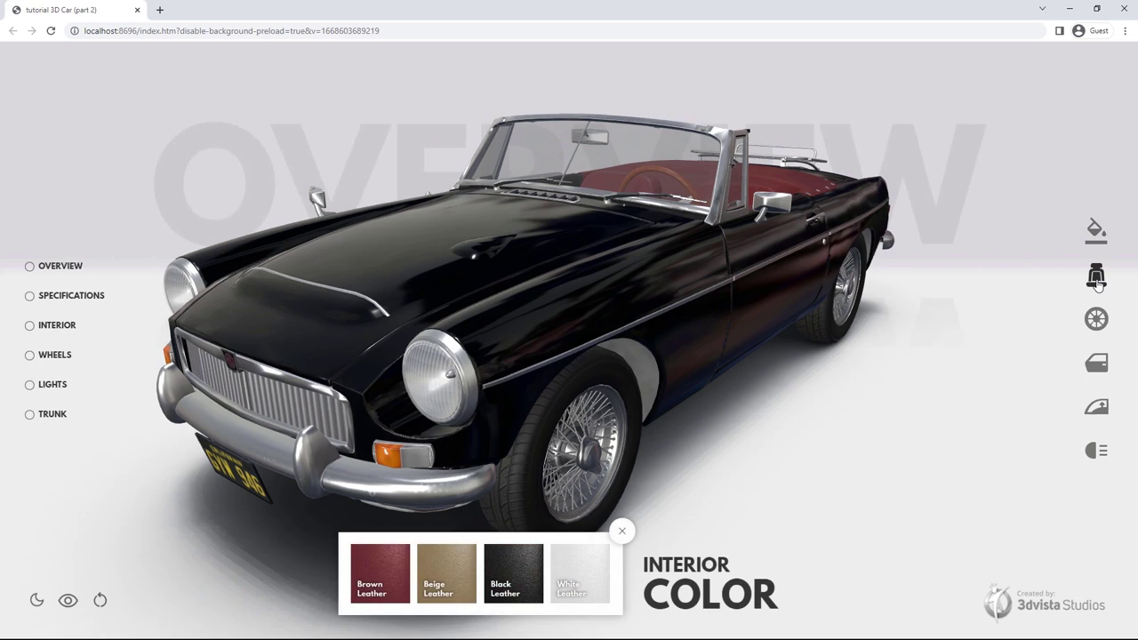
click(440, 574)
click(514, 574)
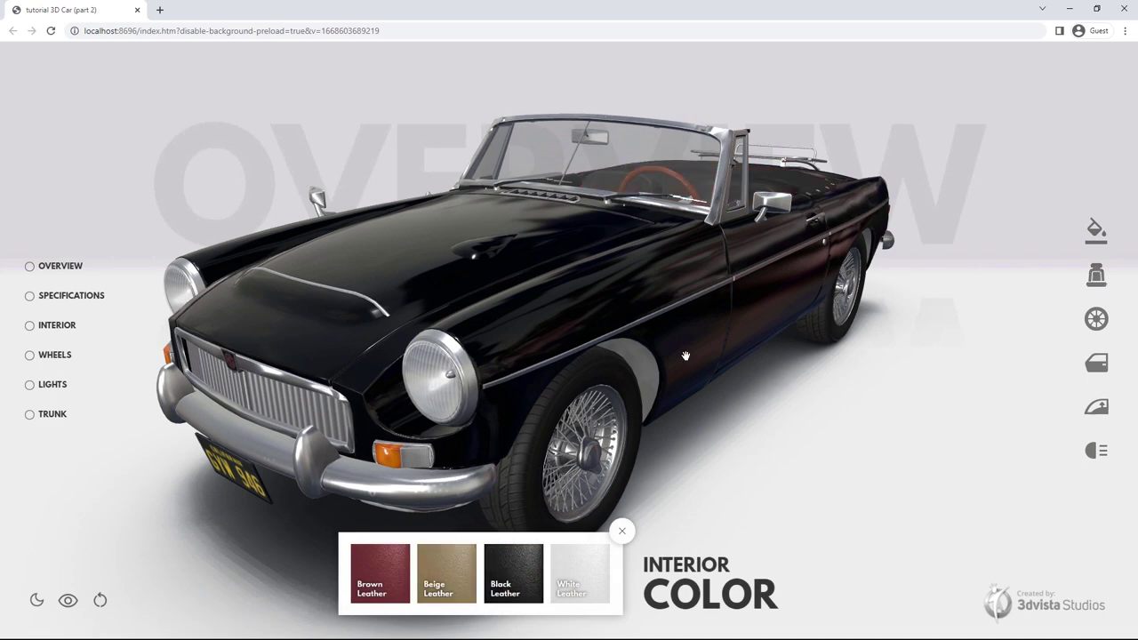
click(579, 576)
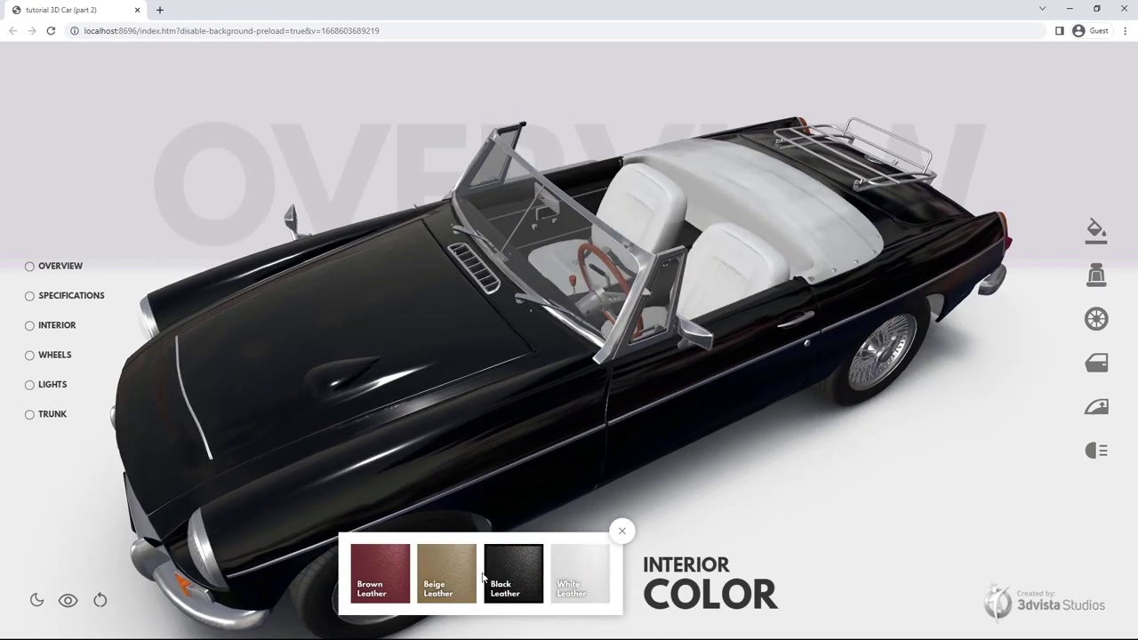
click(446, 574)
click(381, 574)
drag(524, 294, 514, 320)
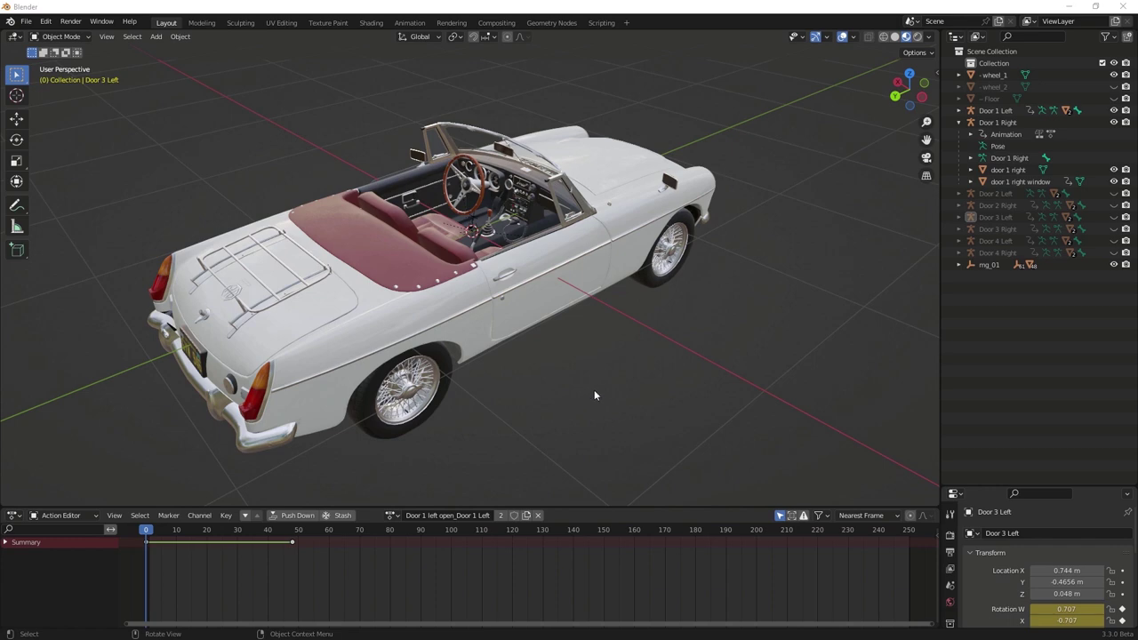
In Blender, scrub the Door 3 Left animation to frame 3 and look through the list of door and window actions.
middle_drag(599, 388, 533, 436)
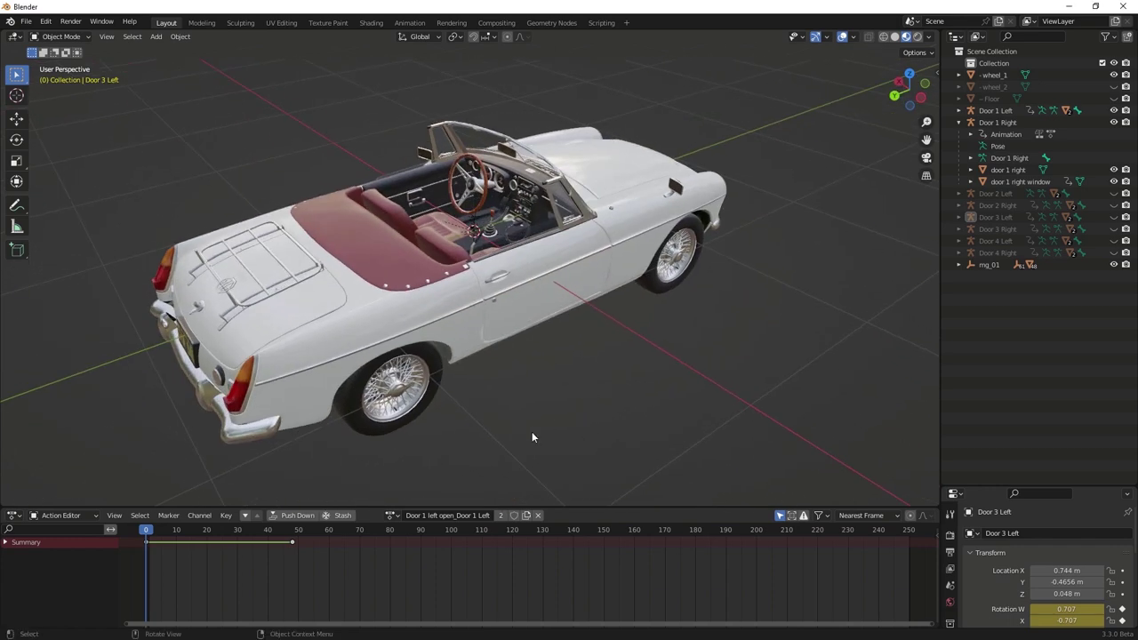
mouse_move(149, 530)
mouse_down()
mouse_move(234, 530)
mouse_move(156, 532)
mouse_up()
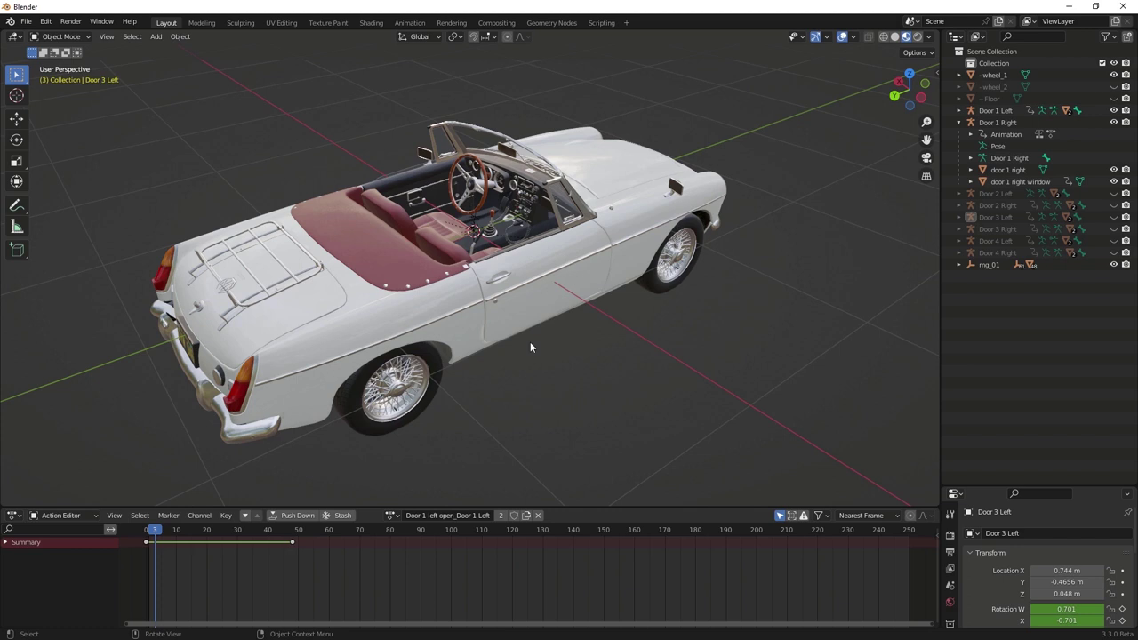
click(392, 515)
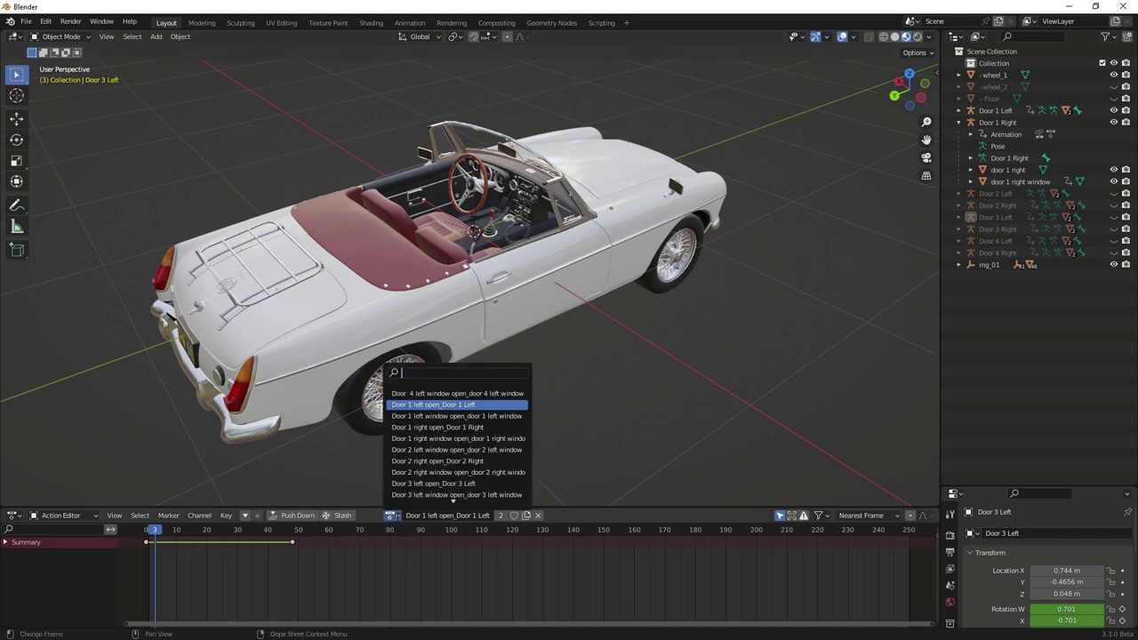
scroll(451, 393, down, 8)
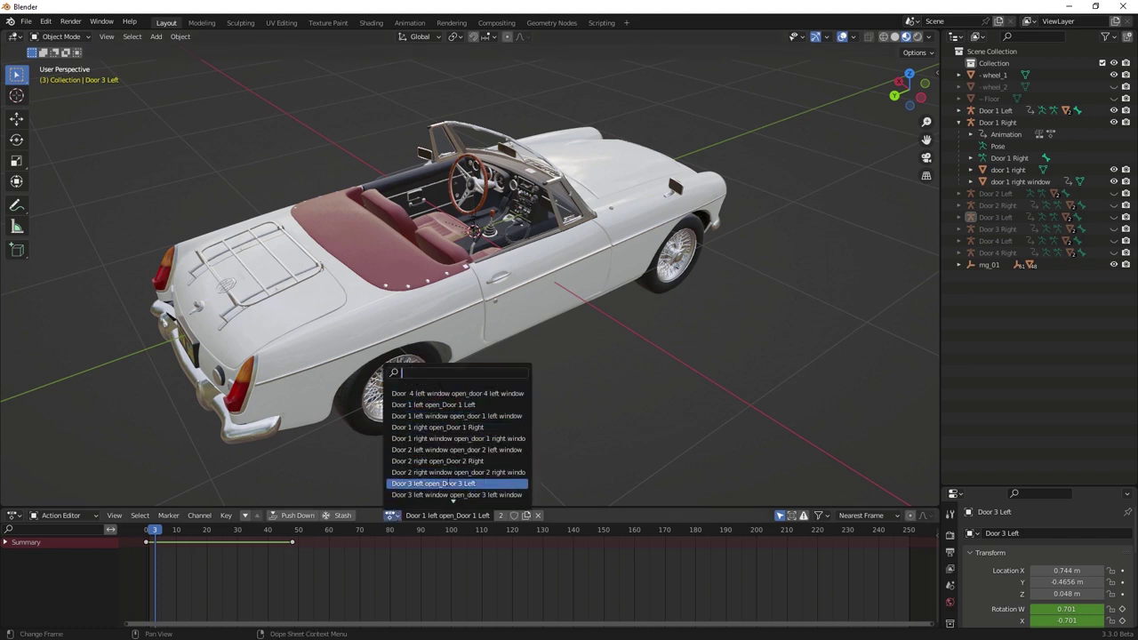
scroll(453, 404, up, 6)
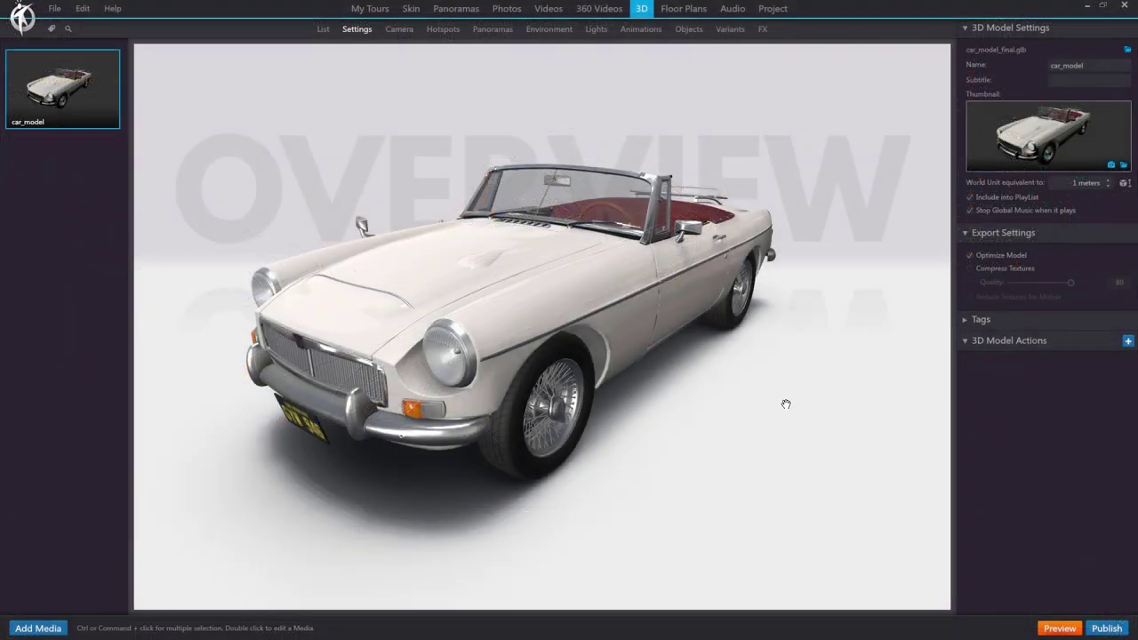
In 3DVista, replace the car_model source file with car_model_final_animation.glb.
click(1127, 51)
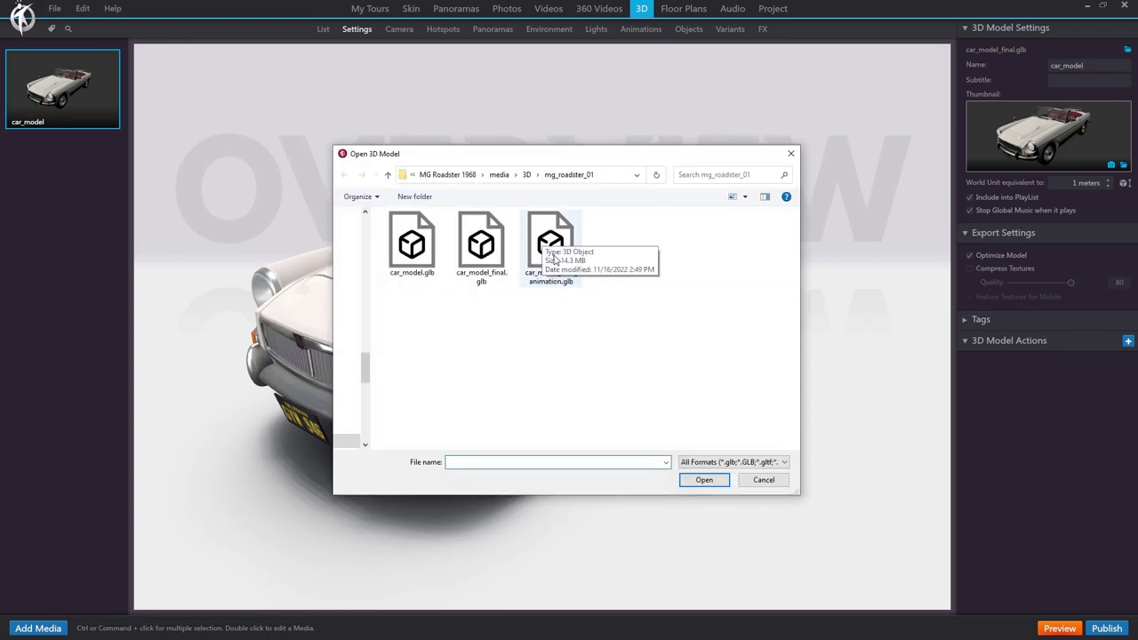
click(551, 254)
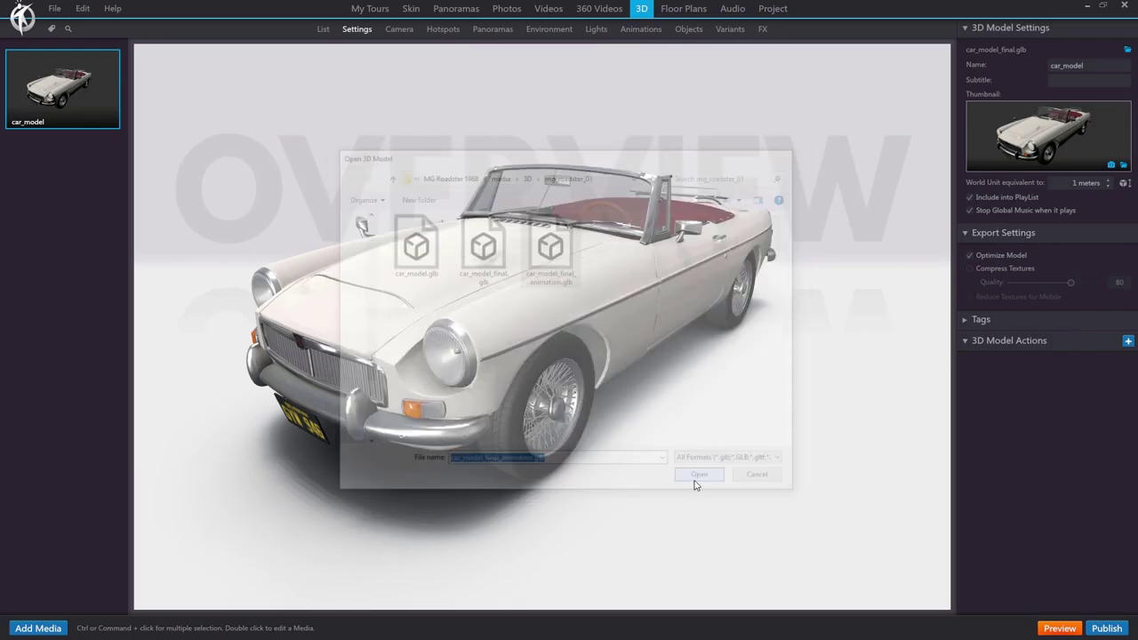
click(701, 481)
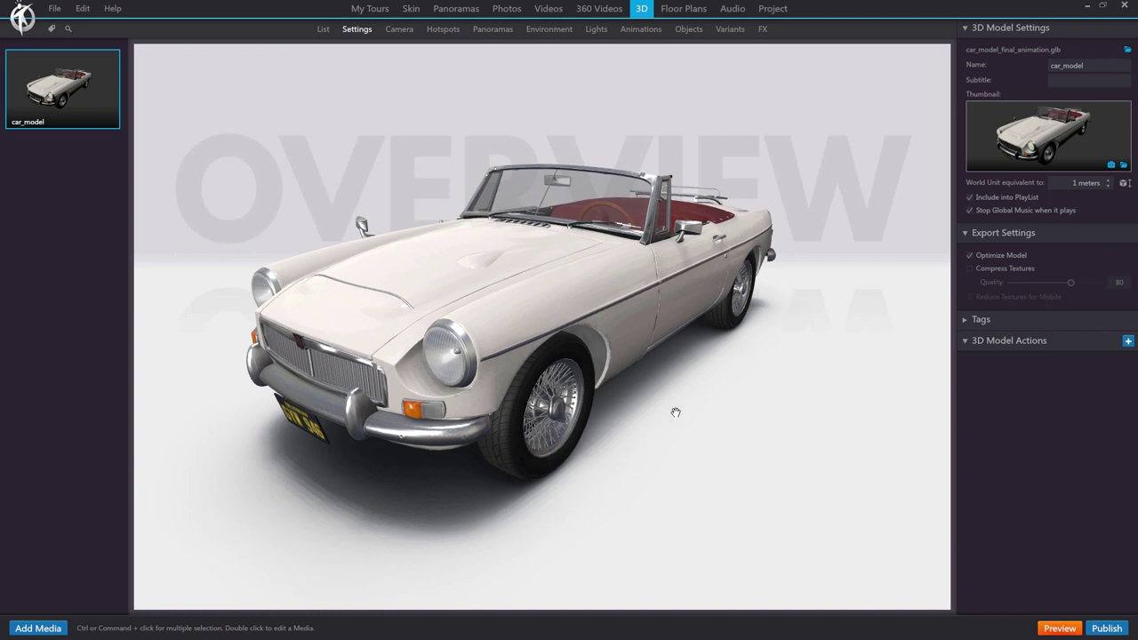
Play back several of the model's imported animations, including Door 1 left open, Door 1 left window open and Door 3 left open.
click(643, 30)
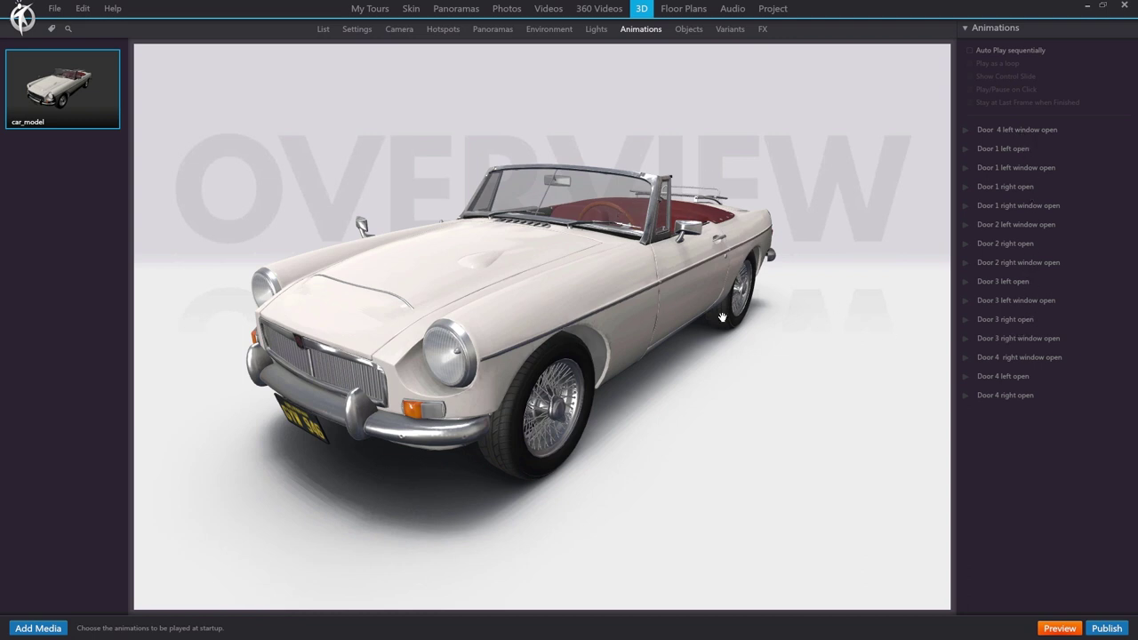
click(1013, 149)
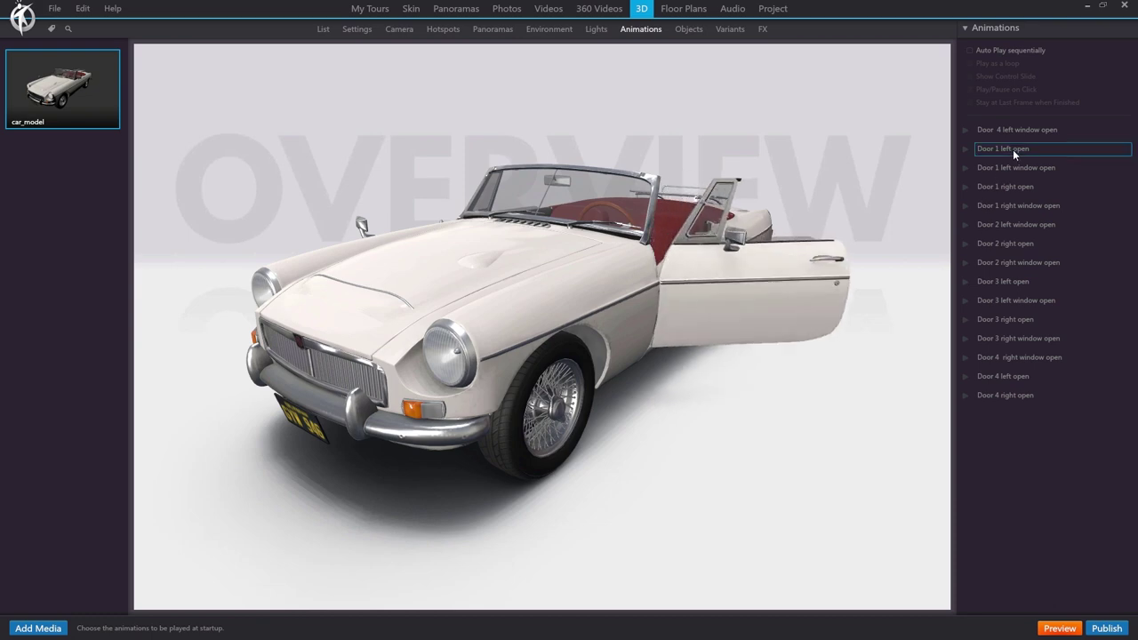
drag(706, 361, 524, 498)
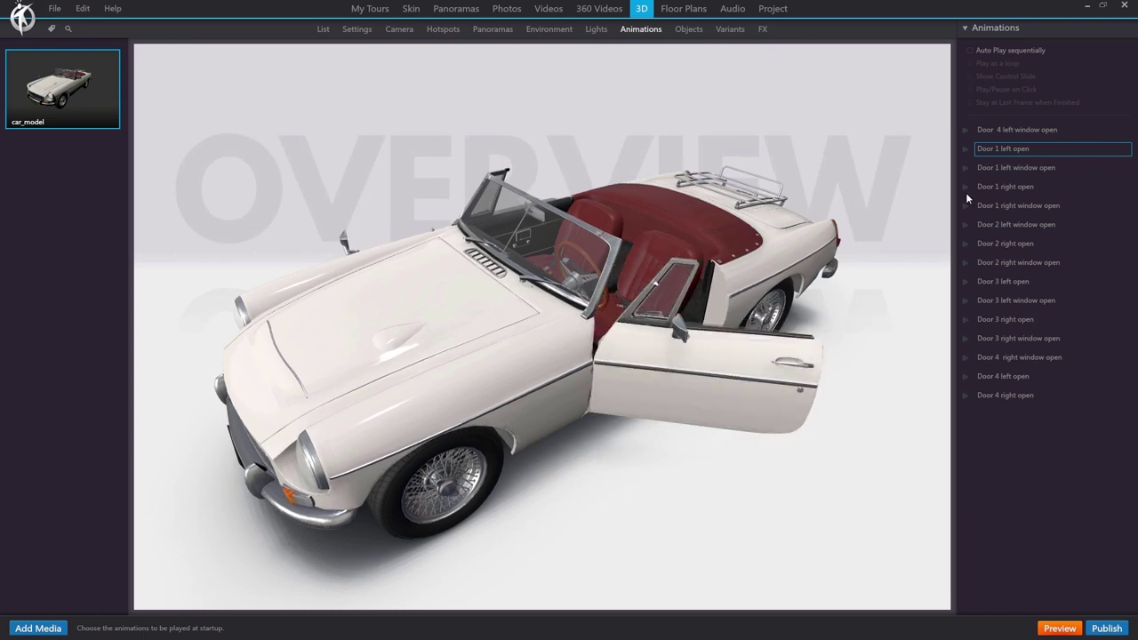
click(996, 168)
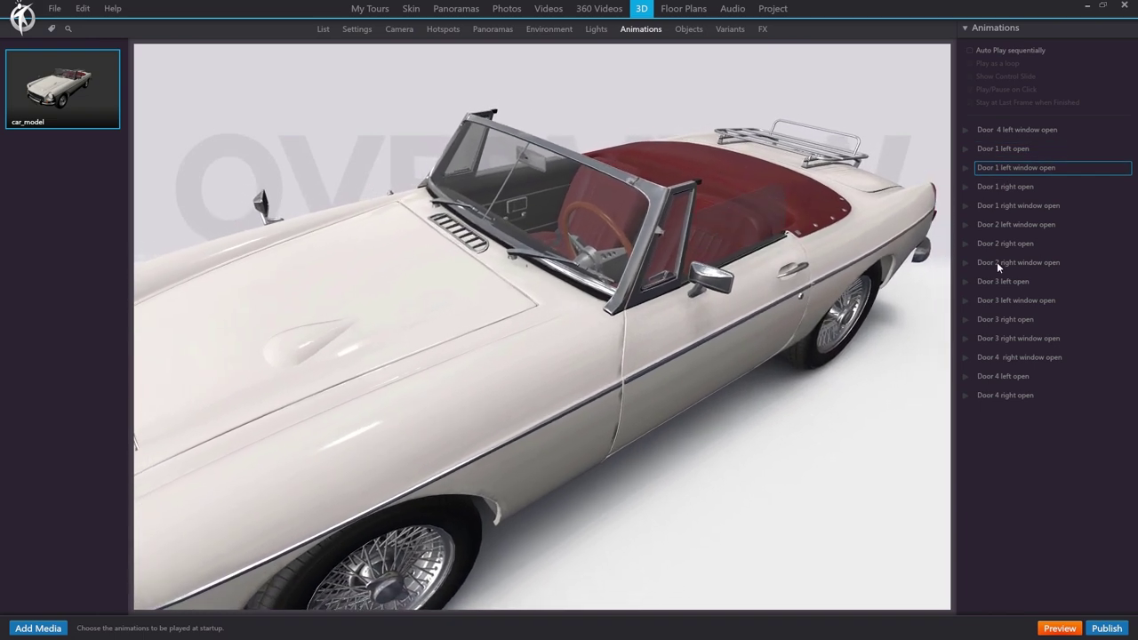
click(997, 261)
click(1004, 282)
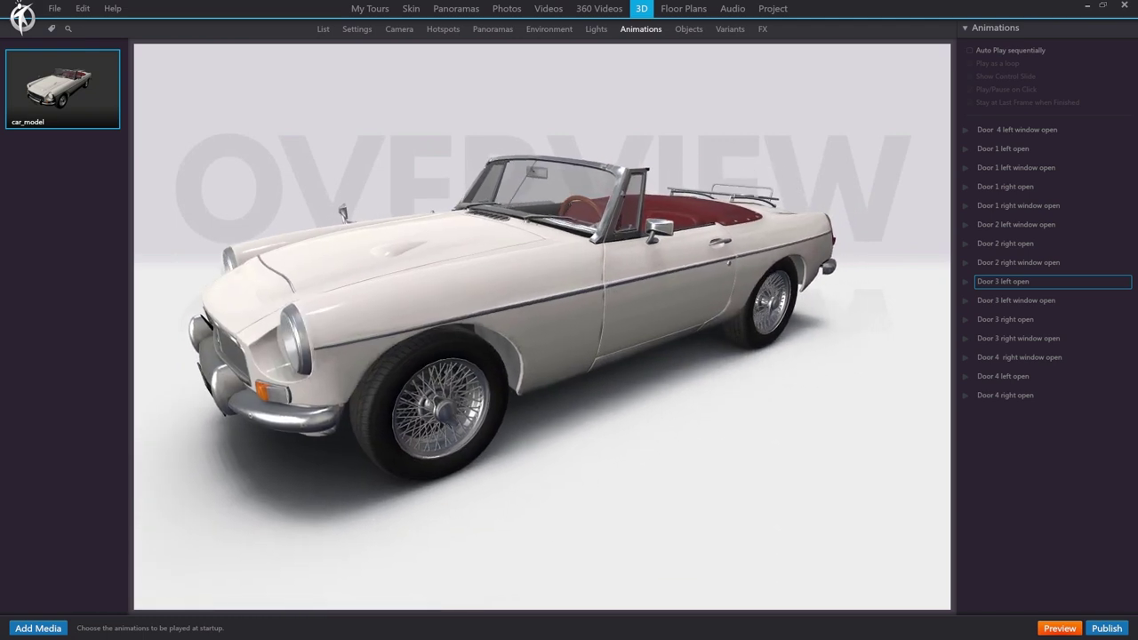
click(985, 167)
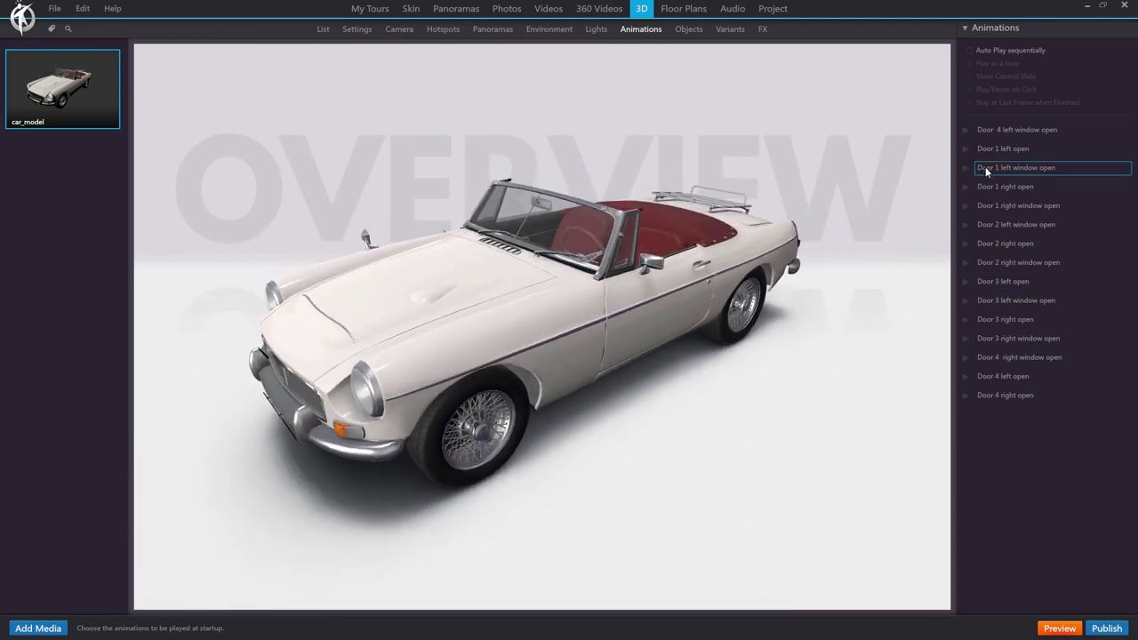
Try the auto-play toggles of Door 1 left window open and Door 1 right open, along with the Auto Play sequentially option.
click(966, 169)
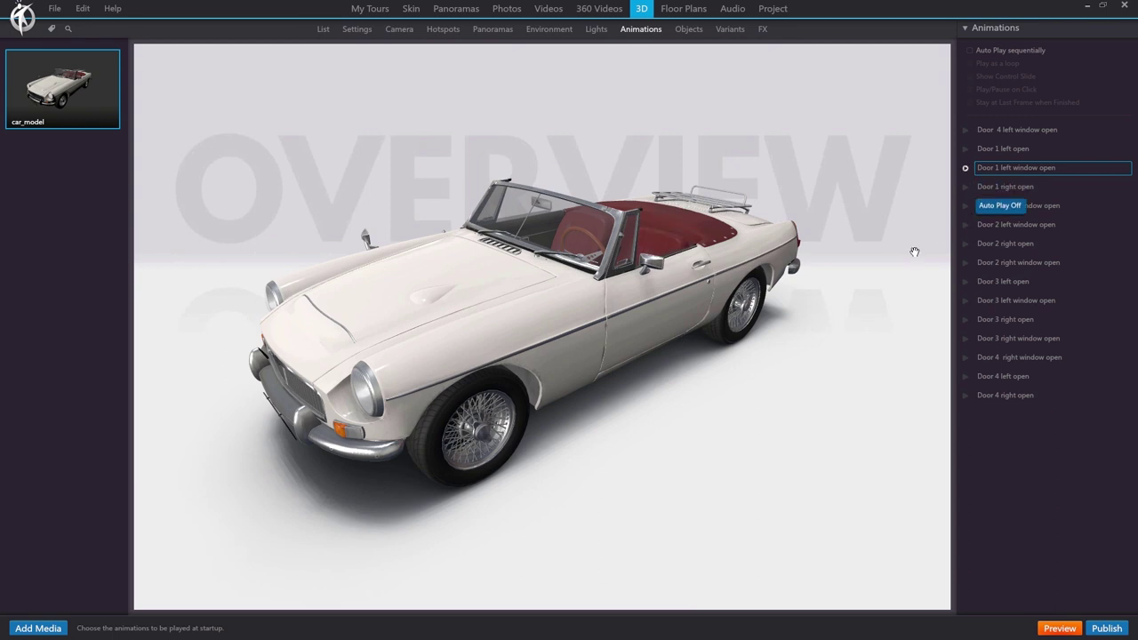
click(967, 171)
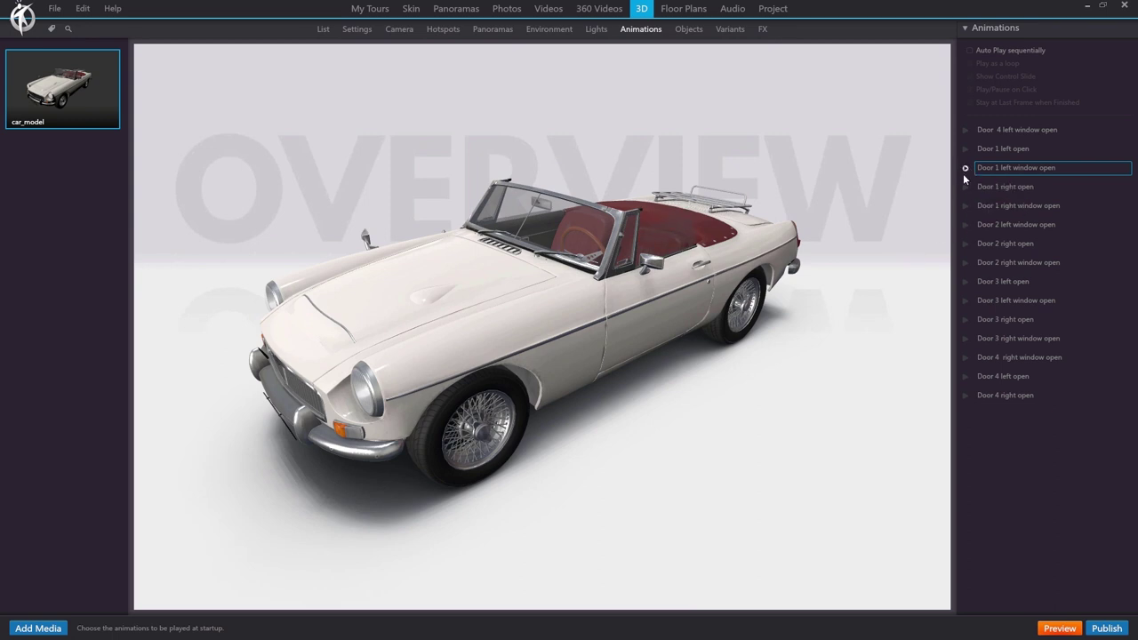
click(966, 187)
click(970, 51)
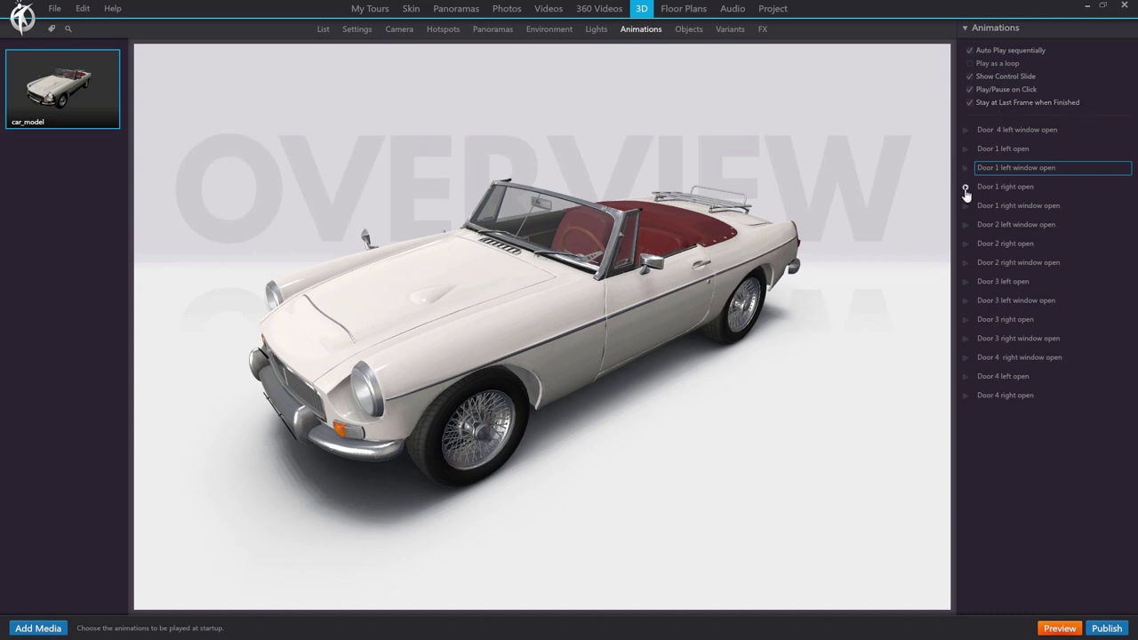
click(970, 50)
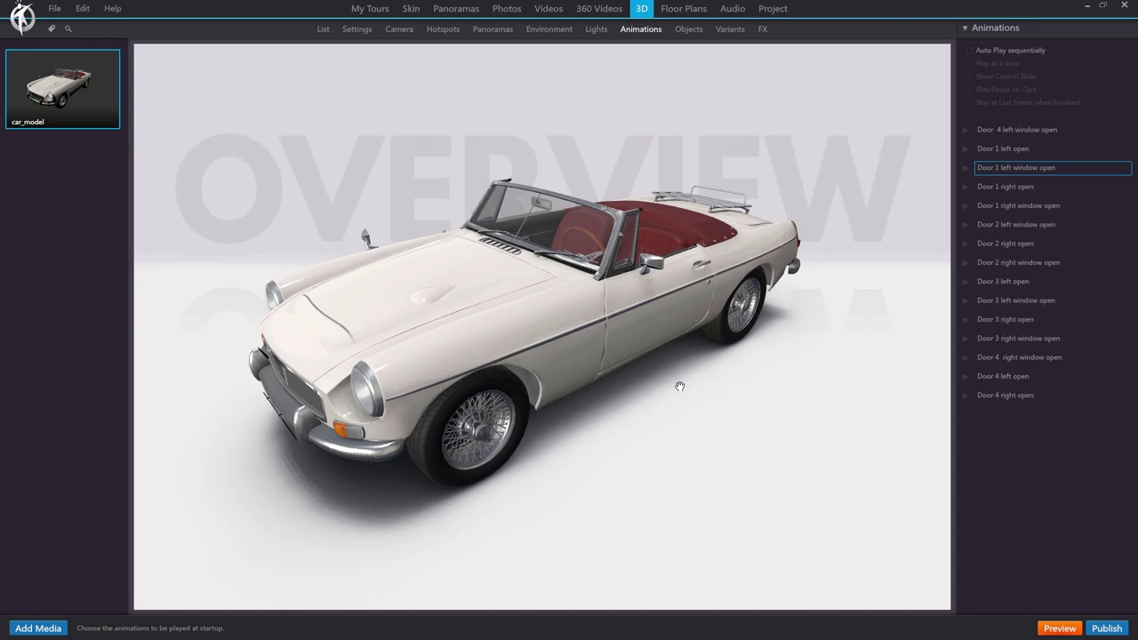
Add a 3D model Animation action targeting car_model to the customize 1 Doors open skin button.
click(414, 10)
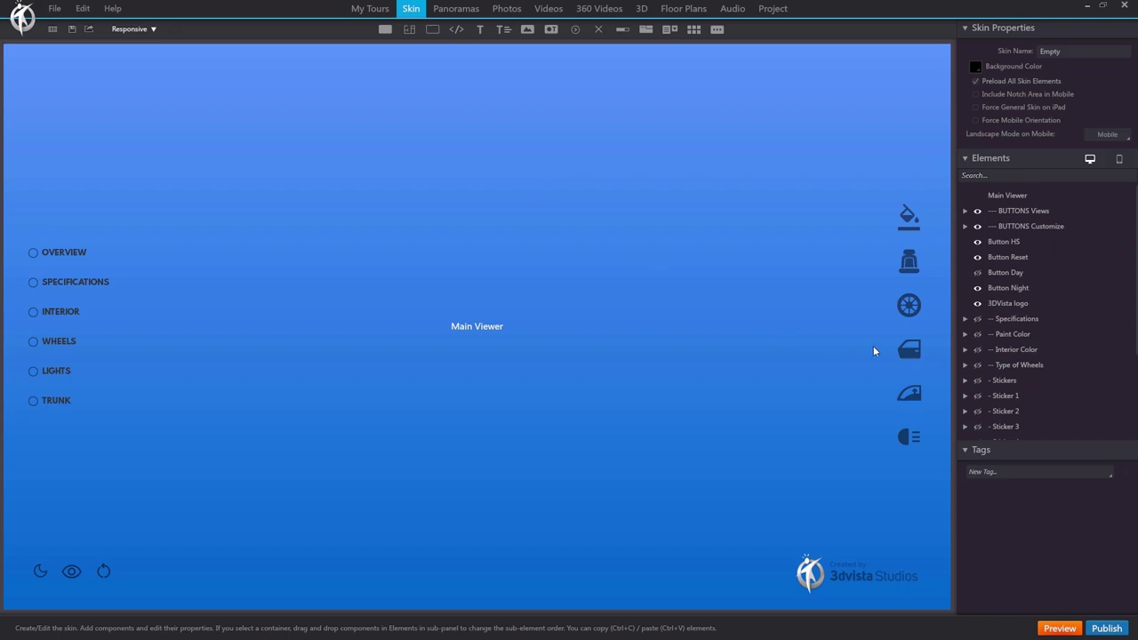
click(916, 350)
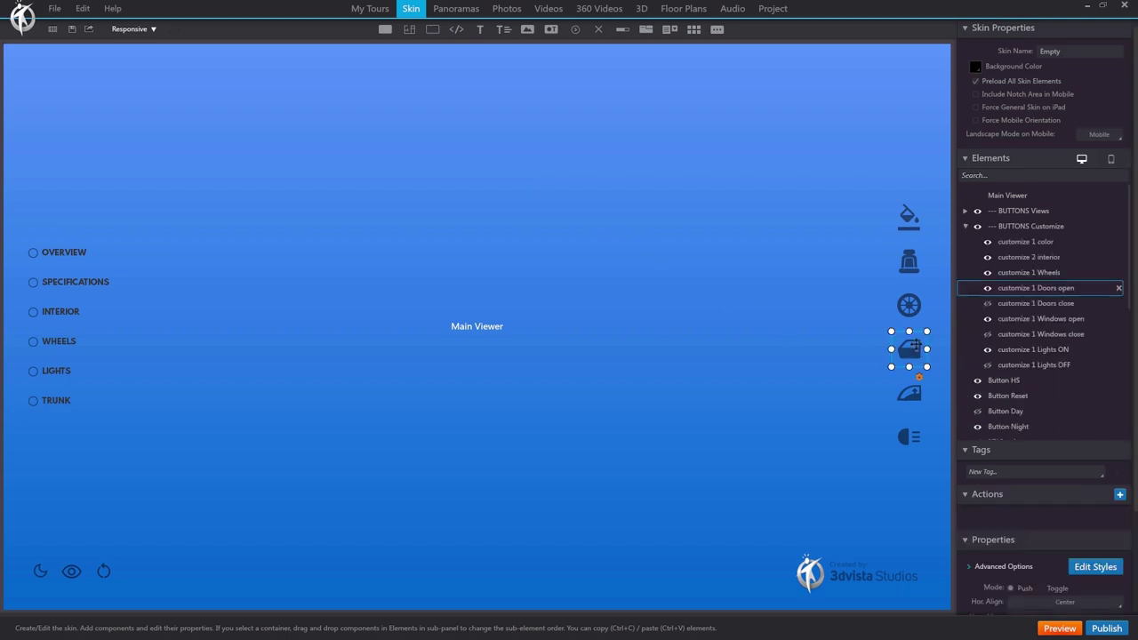
click(1119, 494)
click(816, 193)
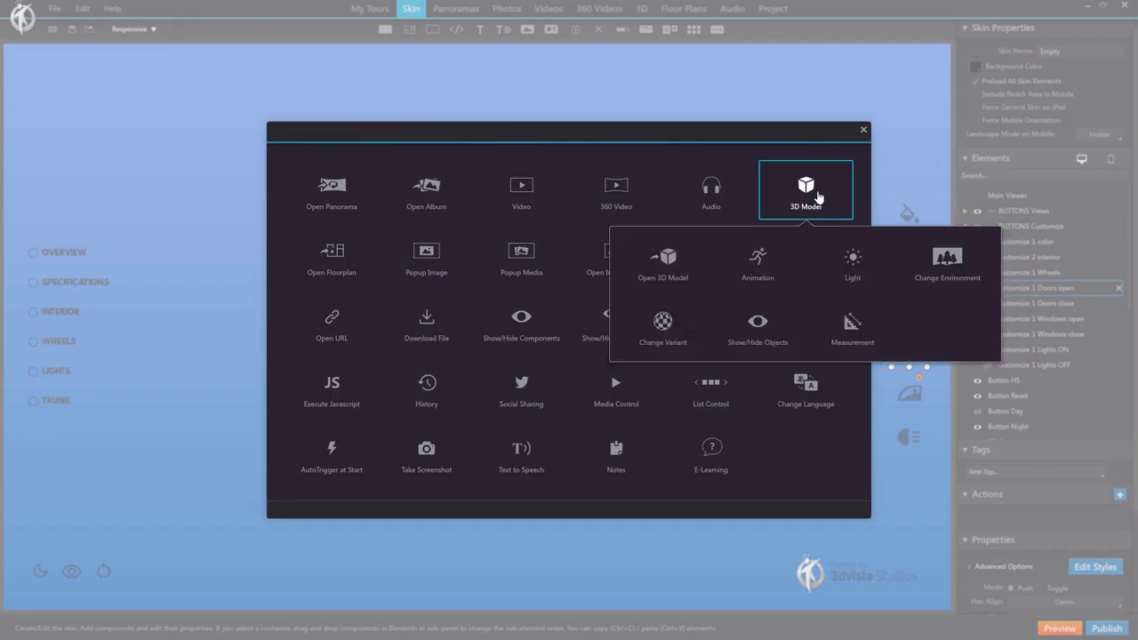
click(754, 266)
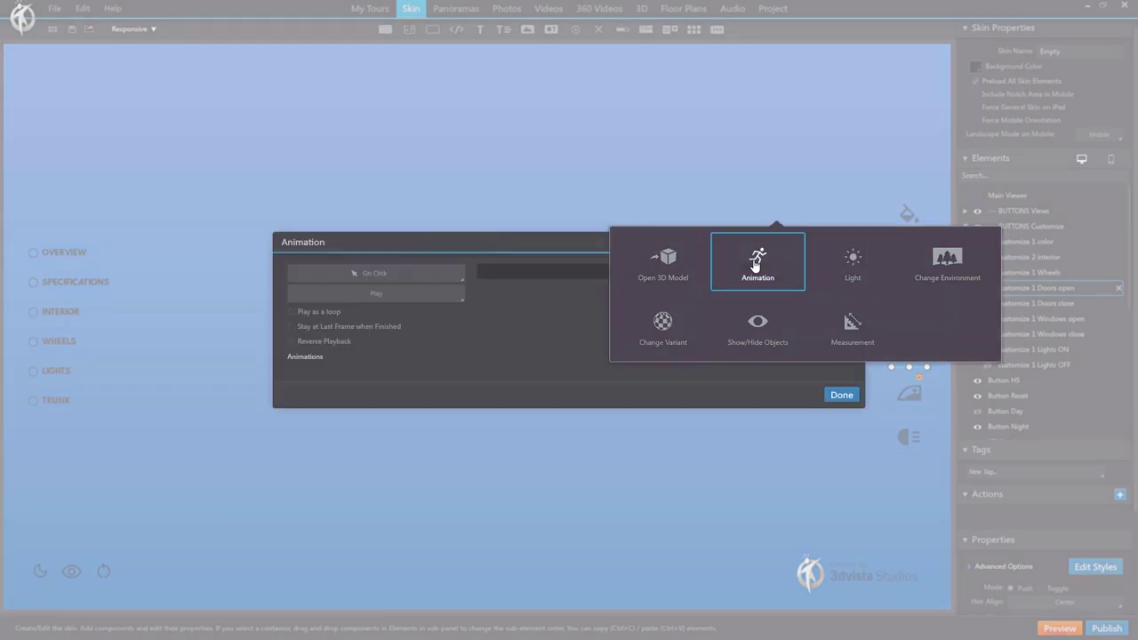
click(328, 200)
double_click(359, 202)
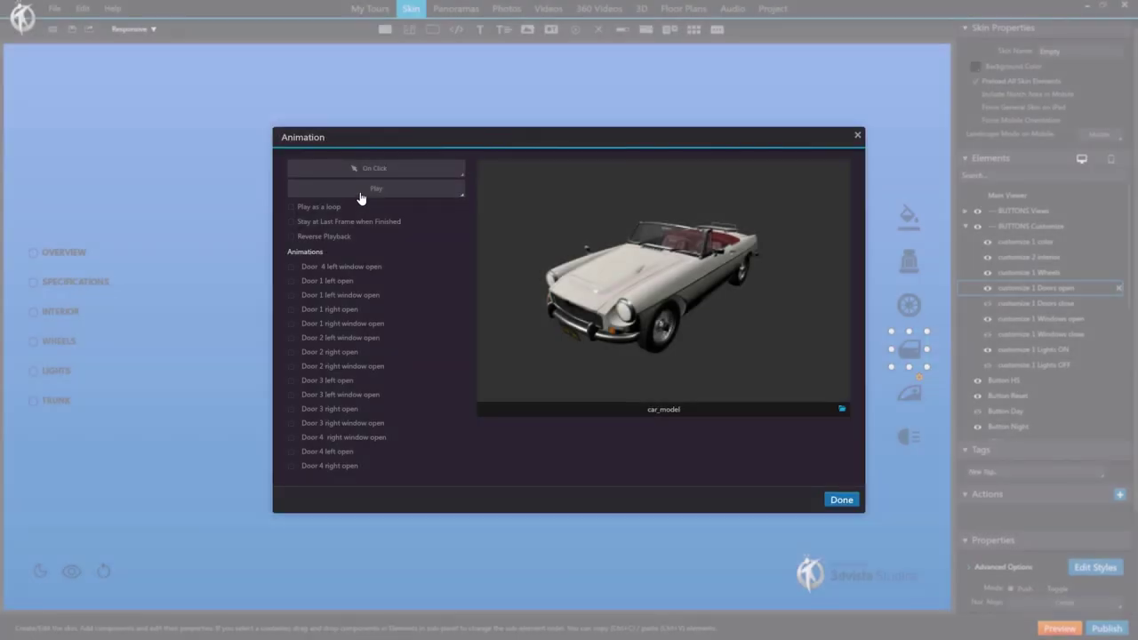
Set the Doors open action to play the door-open animations on click, with Stay at Last Frame when Finished enabled.
click(362, 192)
click(360, 208)
click(291, 352)
click(291, 380)
click(291, 221)
click(842, 500)
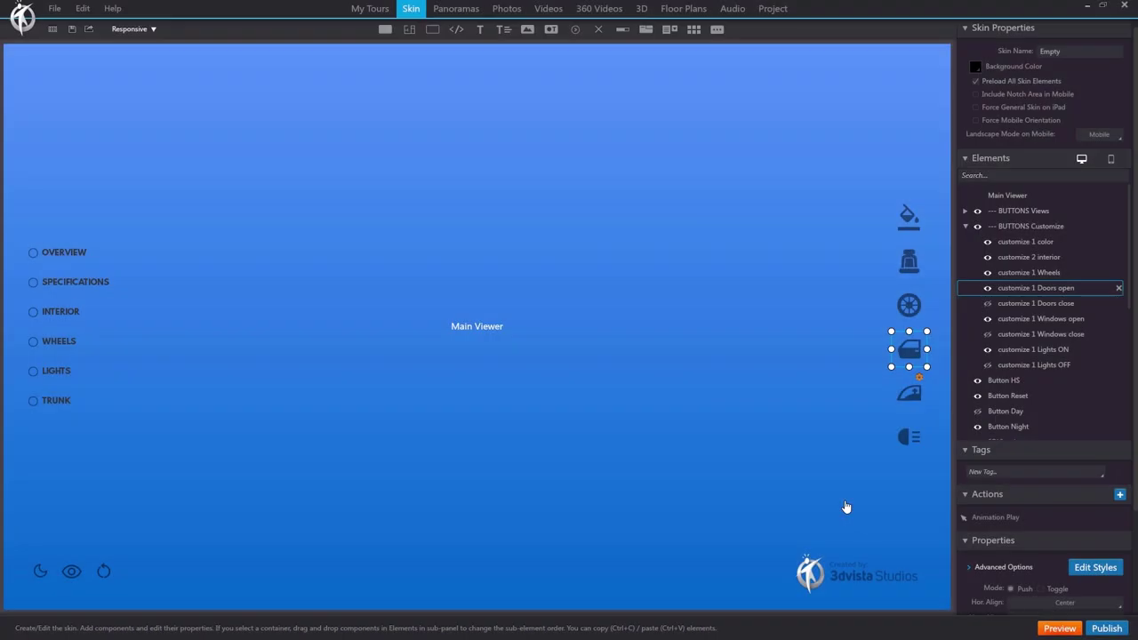
Hide the customize 1 Doors open button, show customize 1 Doors close and select it in the skin.
click(988, 290)
click(988, 302)
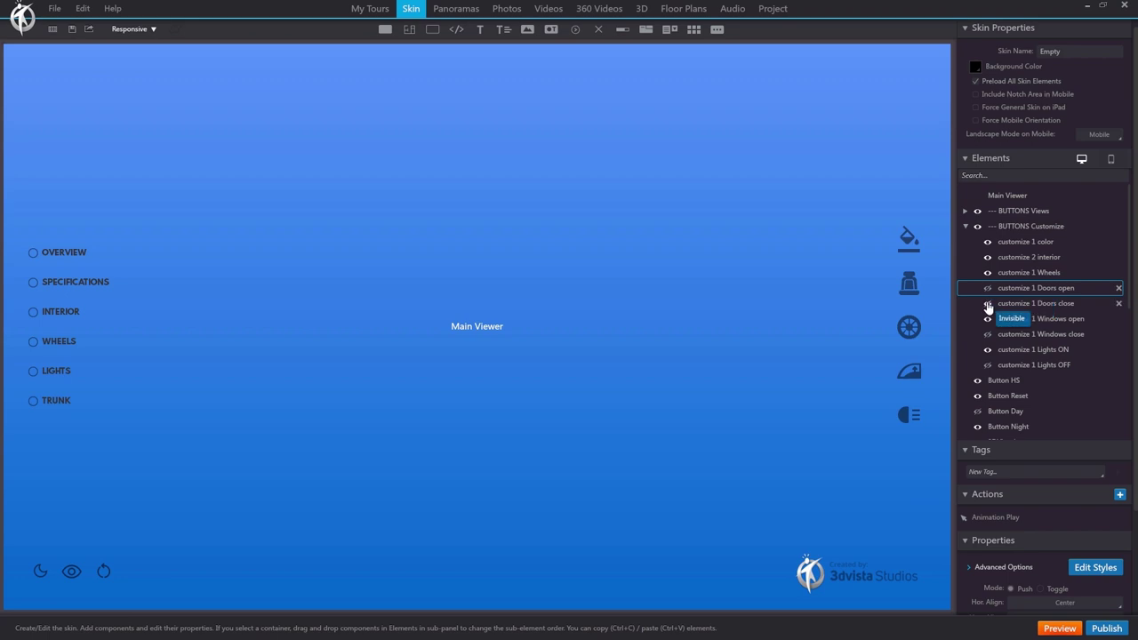
click(910, 356)
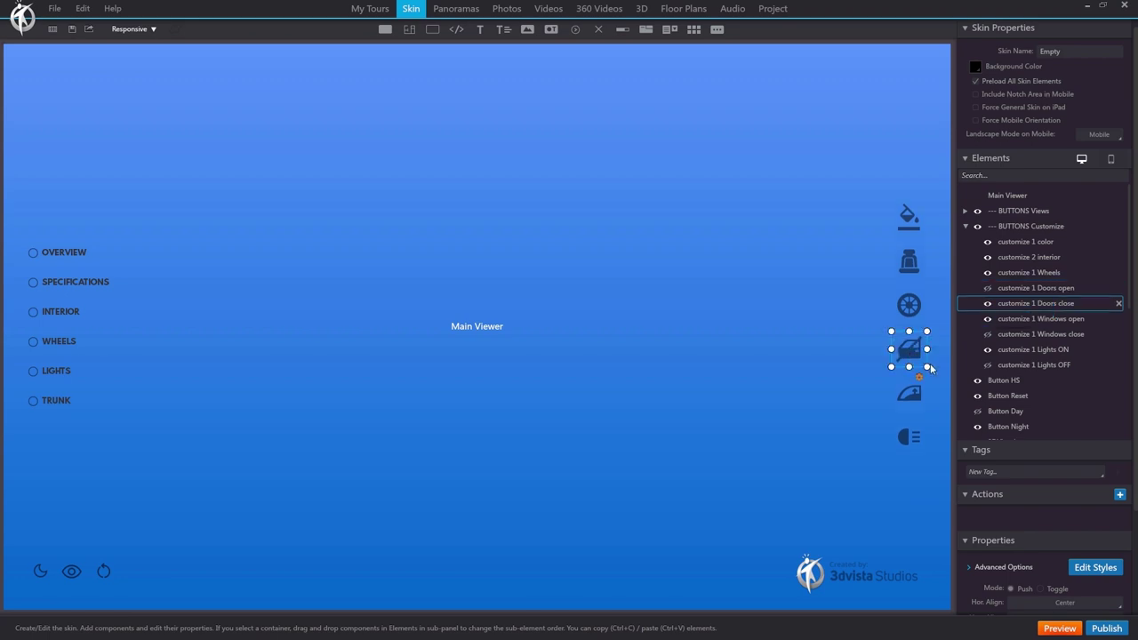
Give Doors close an Animation Play action on car_model with the door-open animations and Stay at Last Frame, hide it and show Doors open again.
click(1119, 496)
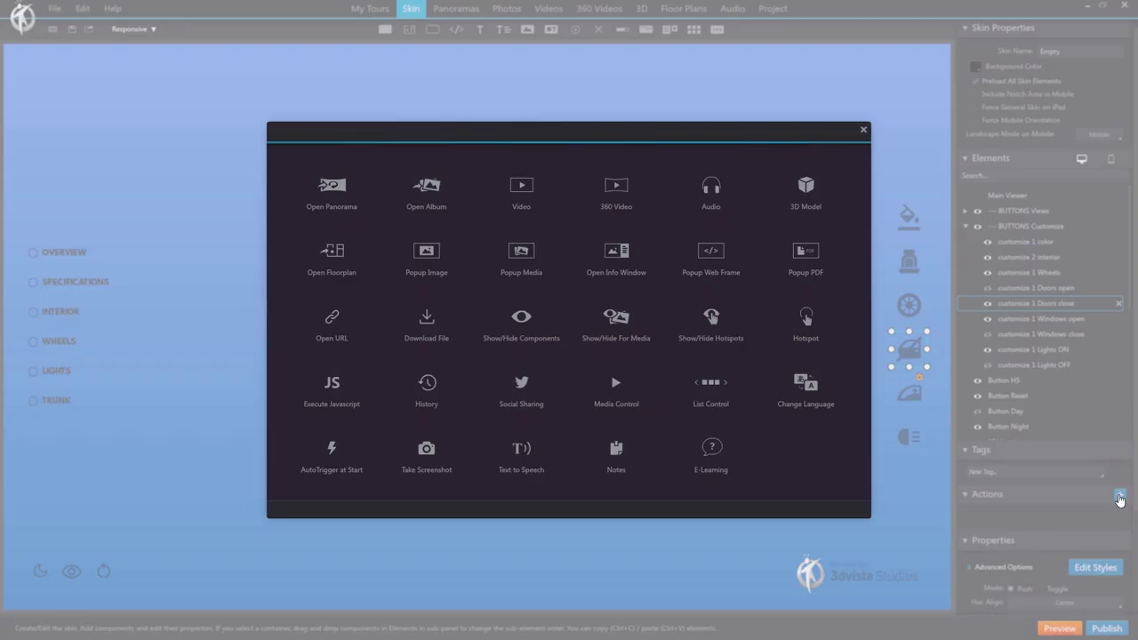
click(808, 189)
click(759, 260)
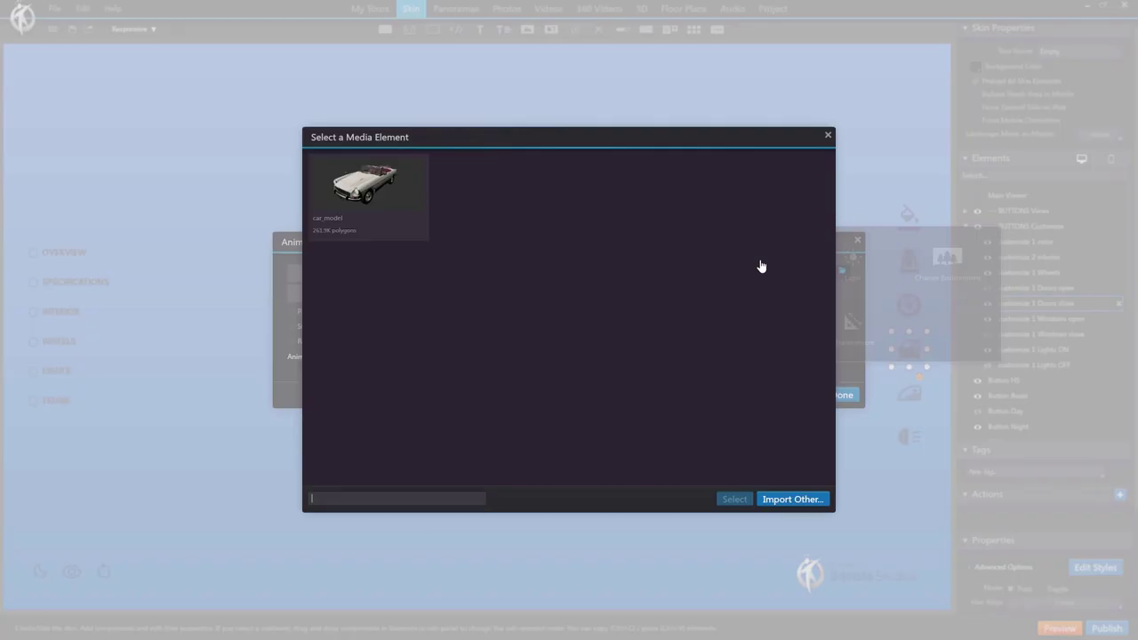
double_click(338, 198)
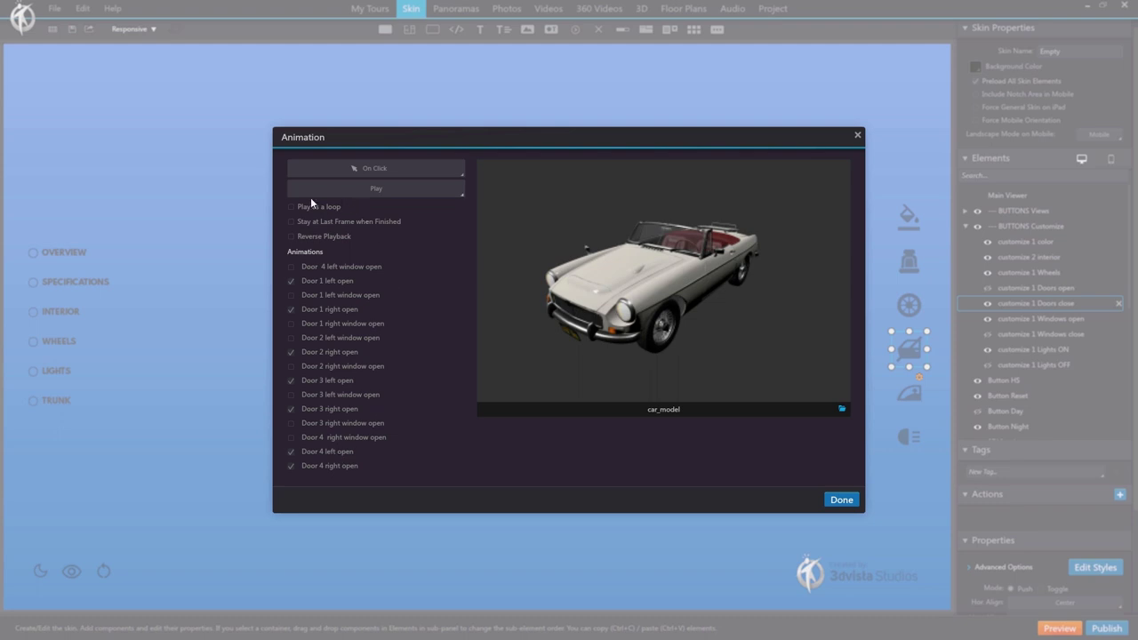
click(291, 223)
click(841, 500)
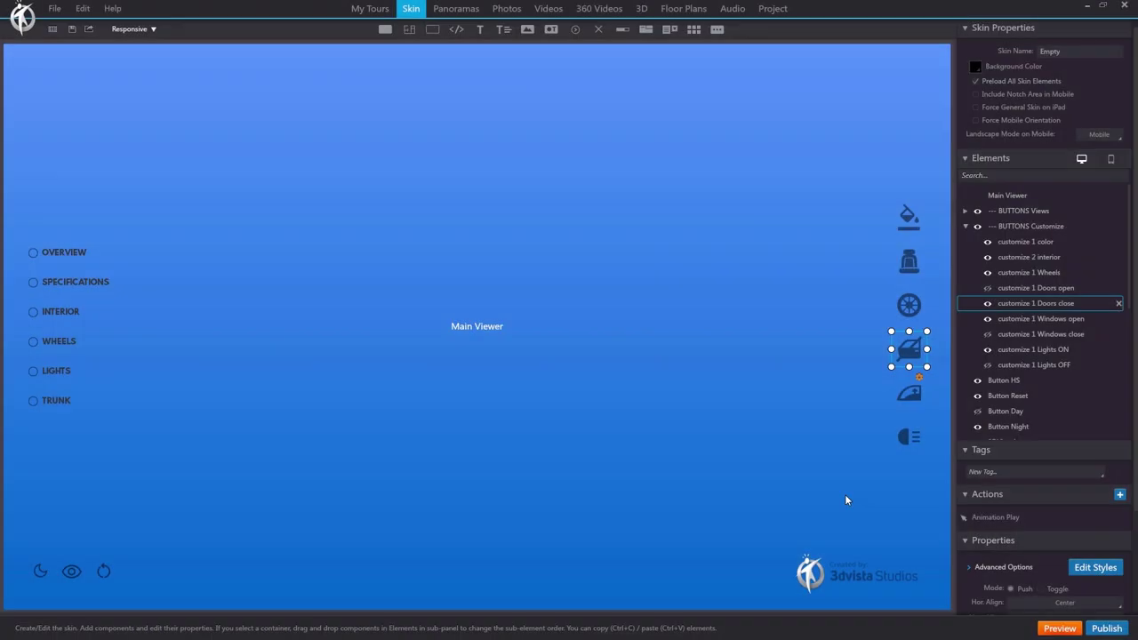
click(988, 289)
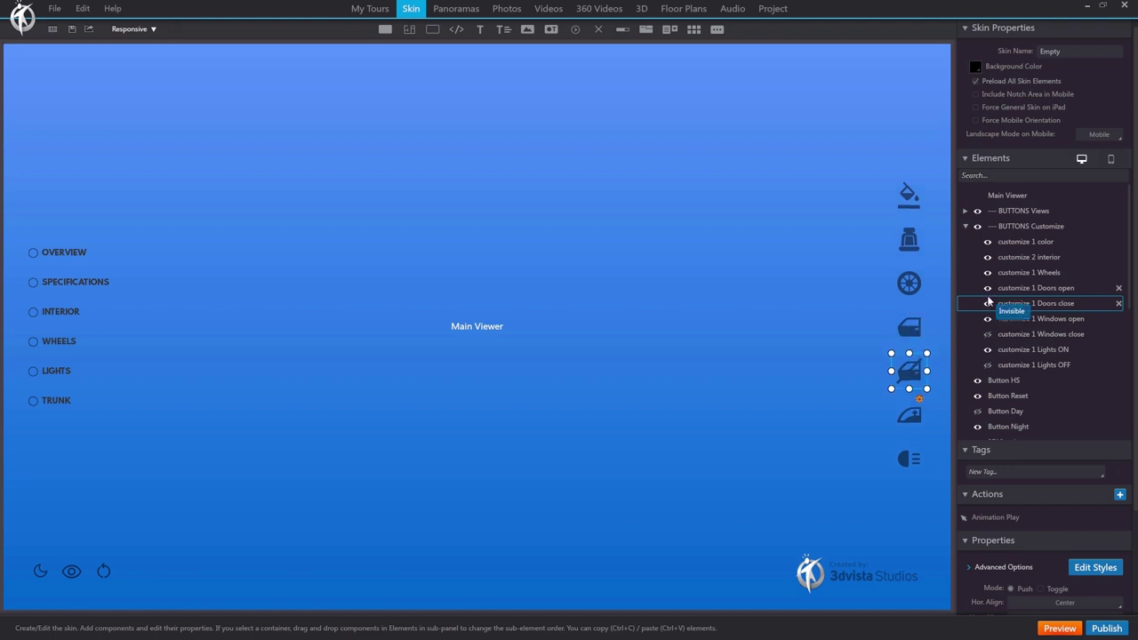
click(988, 303)
Give the customize 1 Windows open button an Animation Play action on car_model with the window-open animations and Stay at Last Frame when Finished.
click(1031, 318)
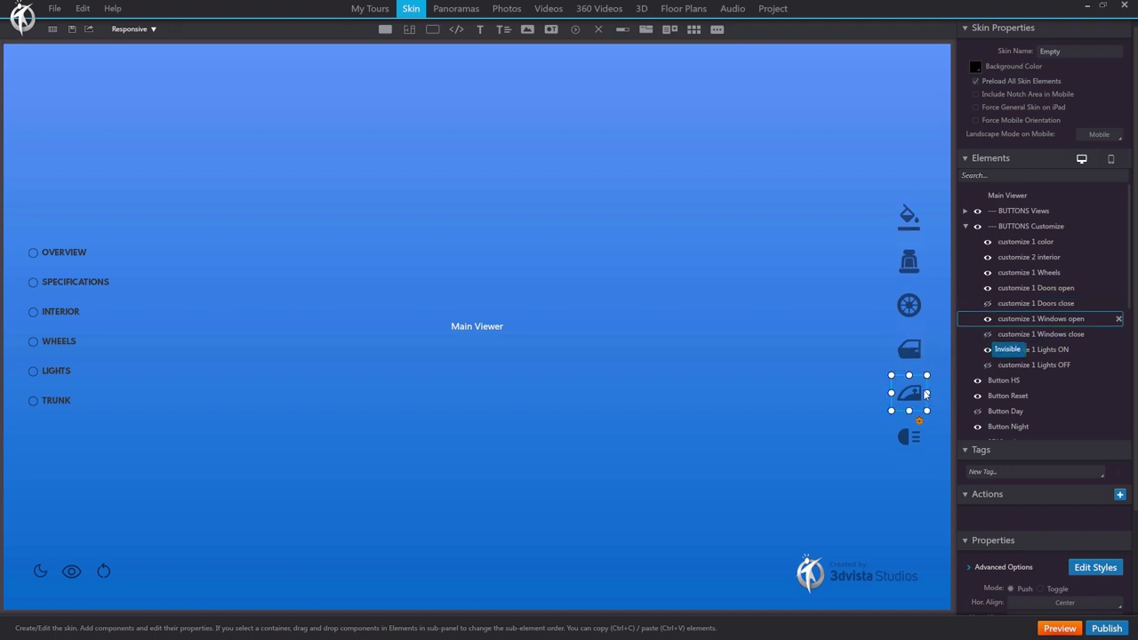
click(1121, 495)
click(796, 218)
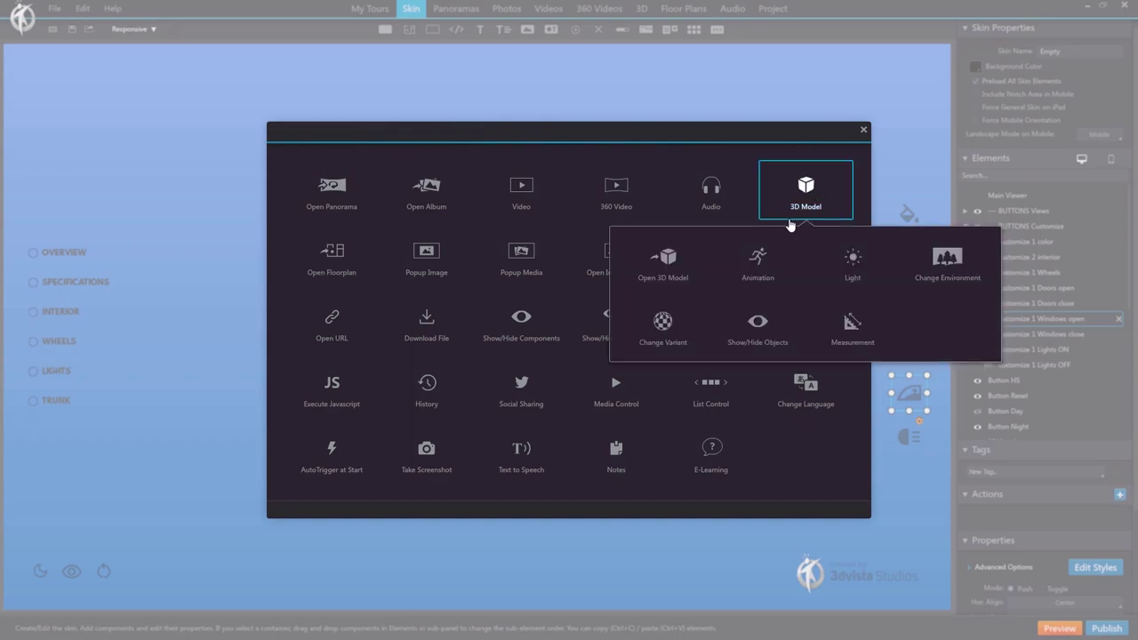
click(762, 254)
double_click(379, 197)
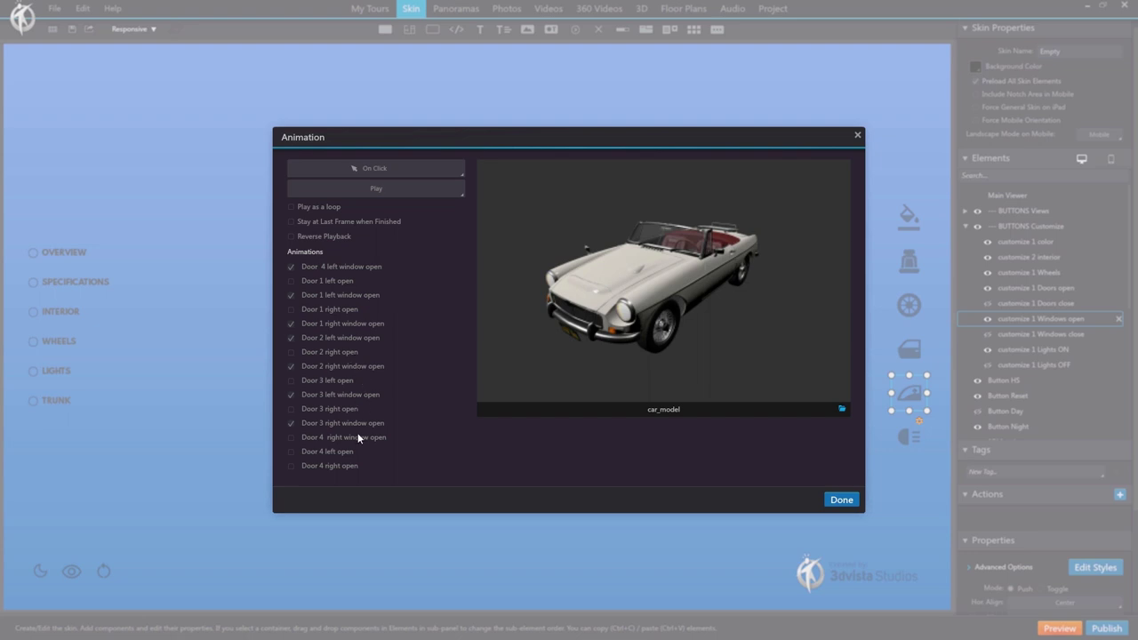
click(292, 221)
click(840, 500)
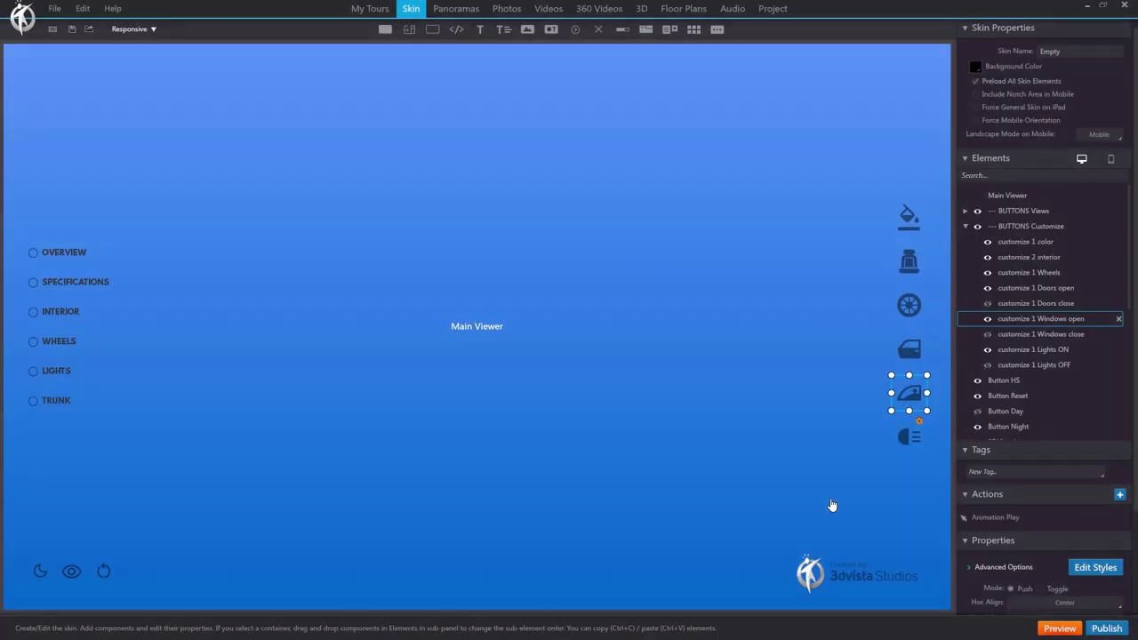
Give customize 1 Windows close an Animation Play action with the window-open animations, Stay at Last Frame and Reverse Playback; hide it and show Windows open.
click(1019, 336)
click(988, 334)
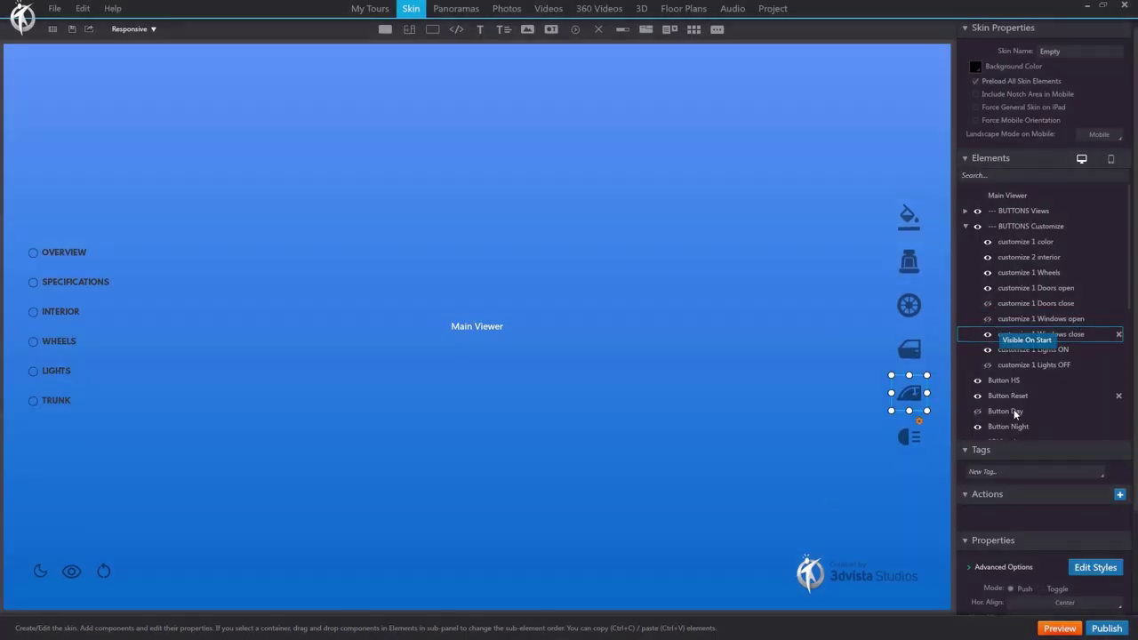
click(1120, 494)
click(803, 191)
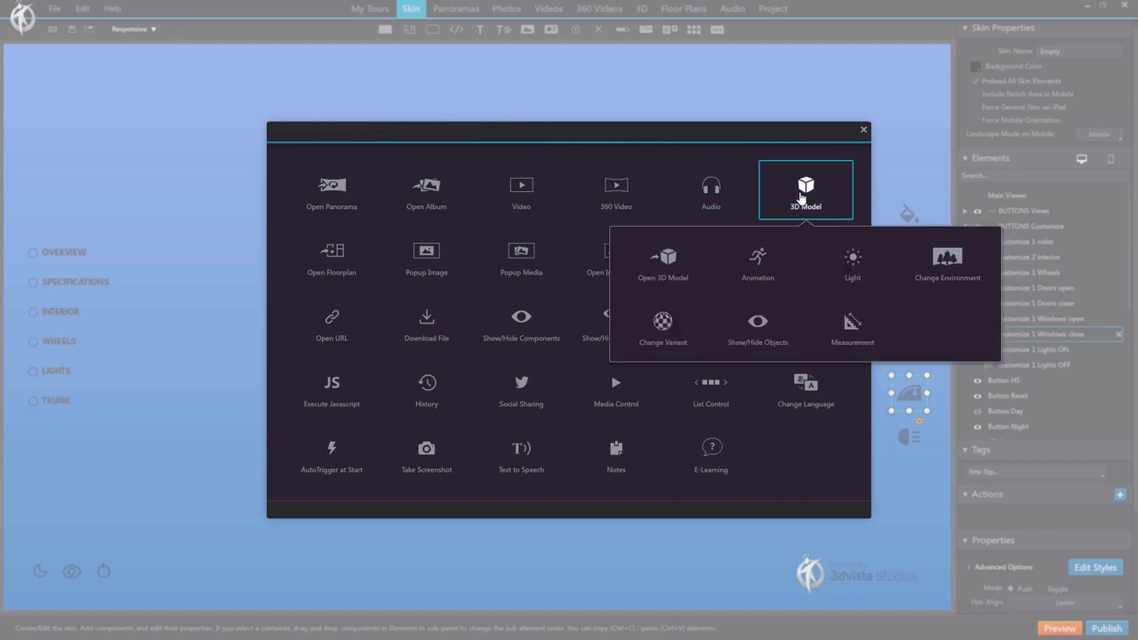
click(752, 257)
double_click(347, 214)
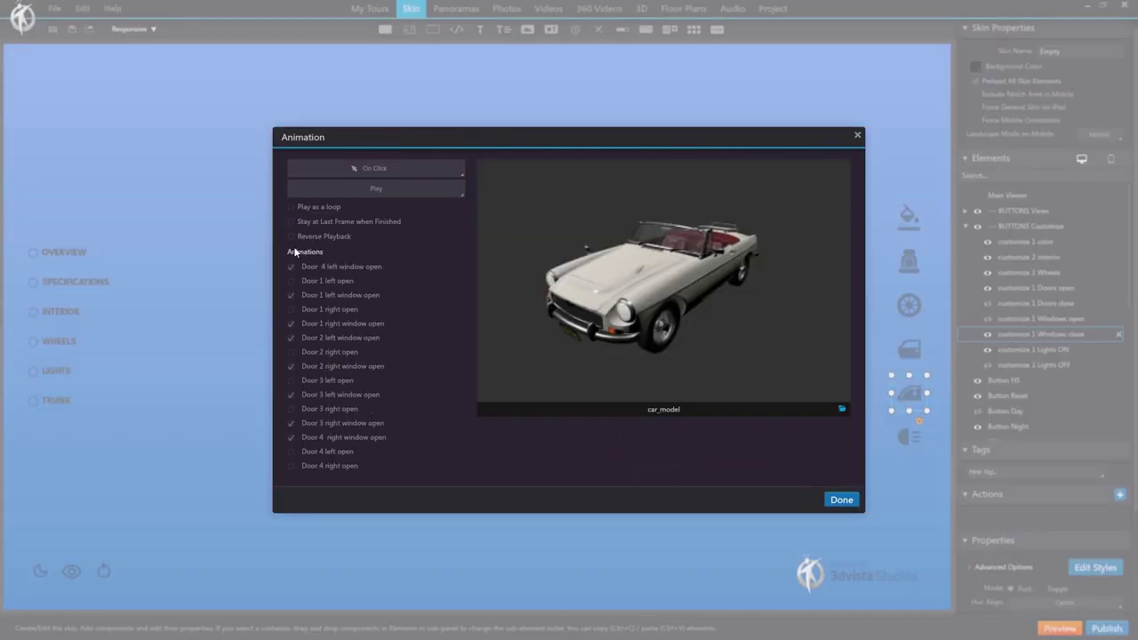
click(291, 221)
click(291, 236)
click(827, 499)
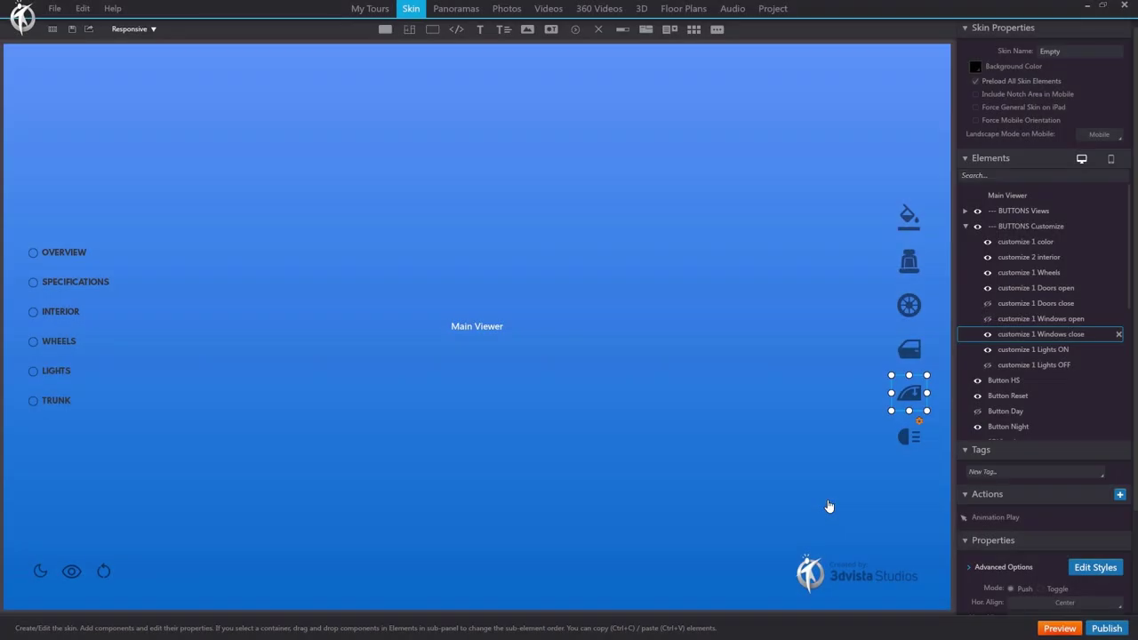
click(987, 319)
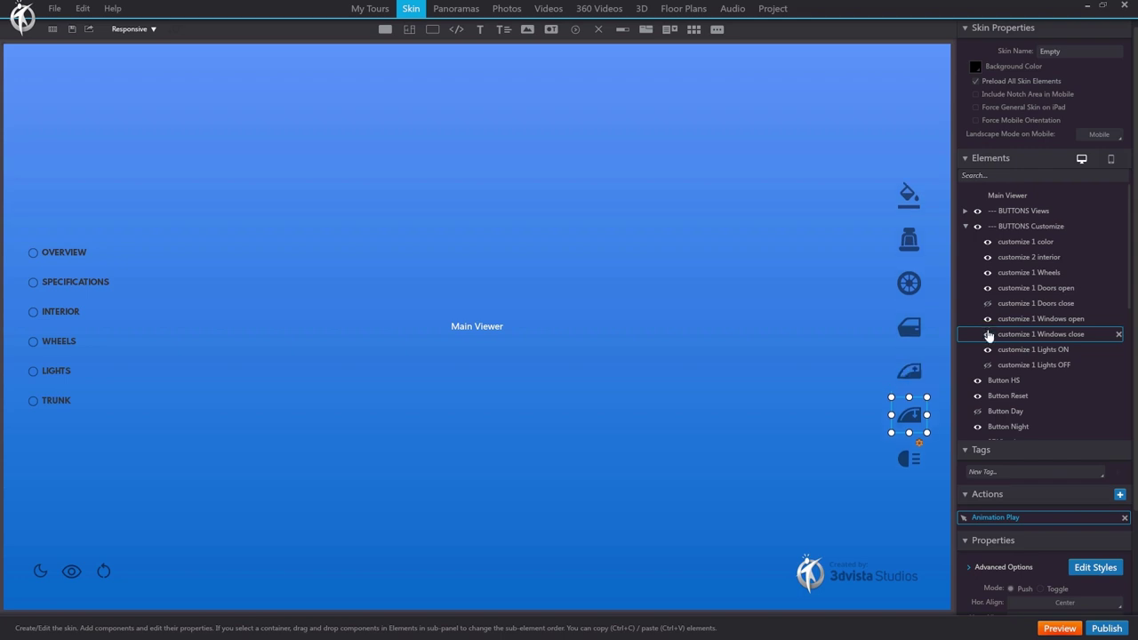
click(988, 334)
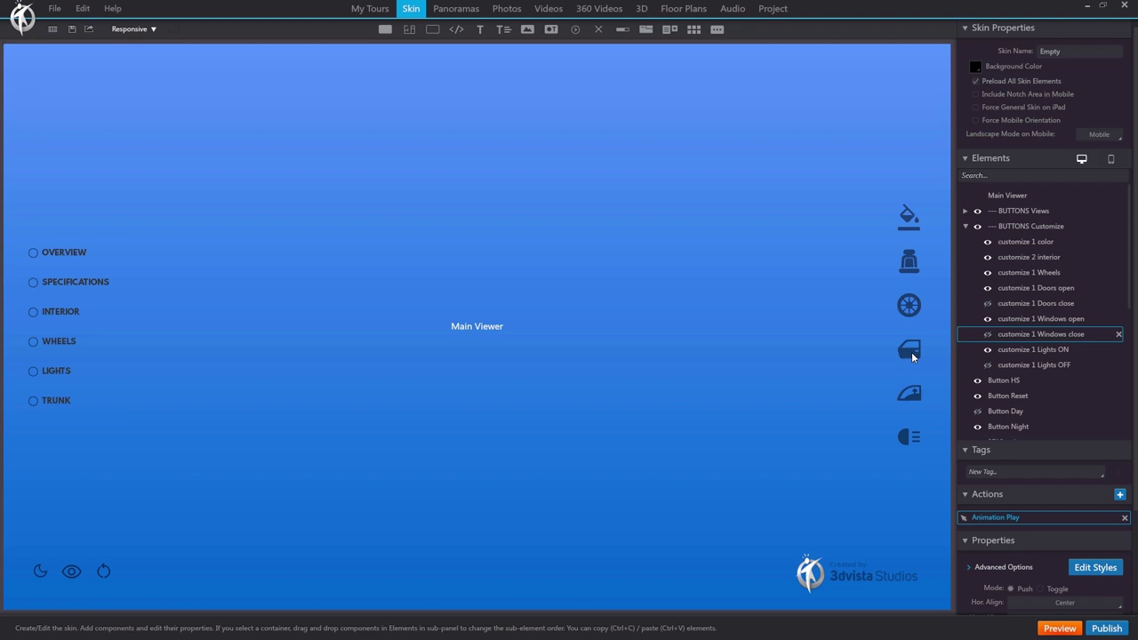
Add an on-click Show Components action for customize 1 Doors close to the customize 1 Doors open button.
click(913, 356)
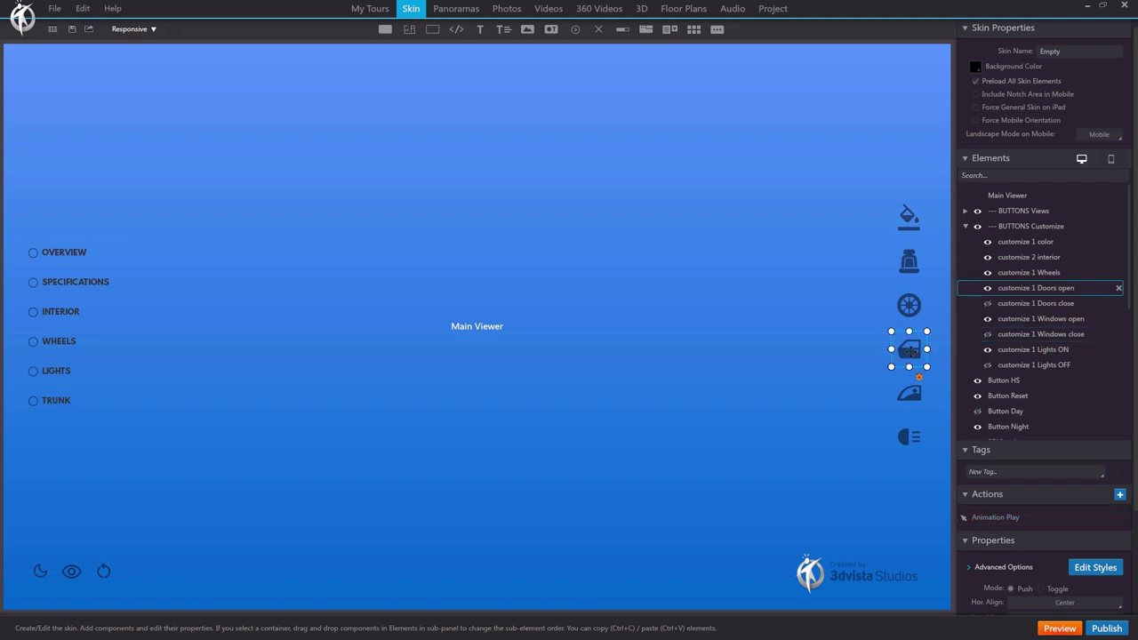
click(1120, 495)
click(519, 329)
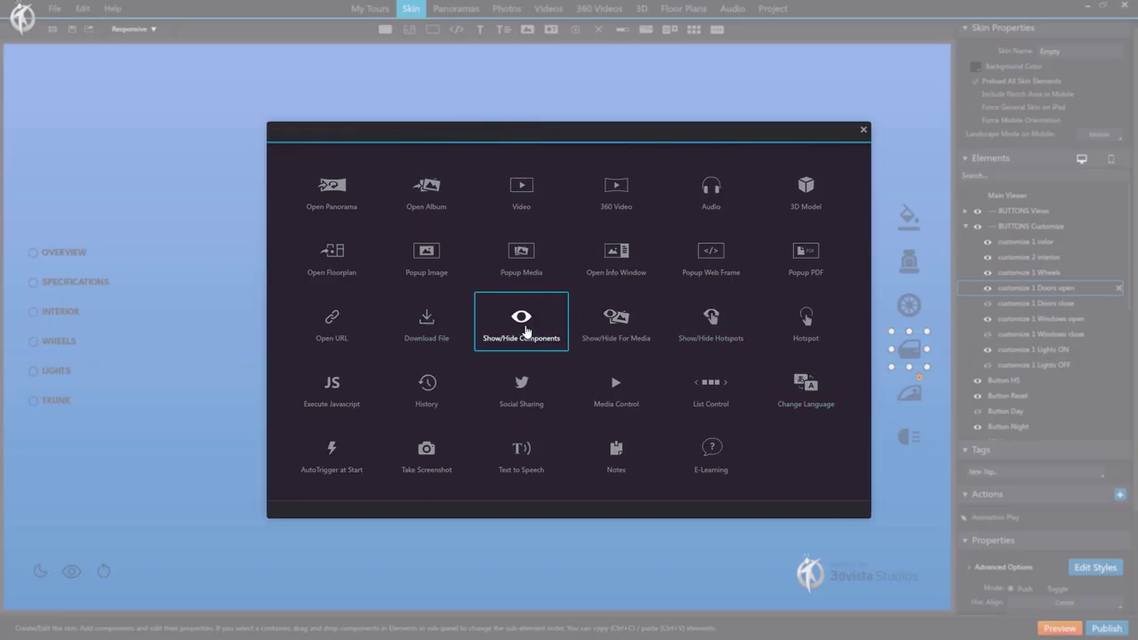
click(567, 214)
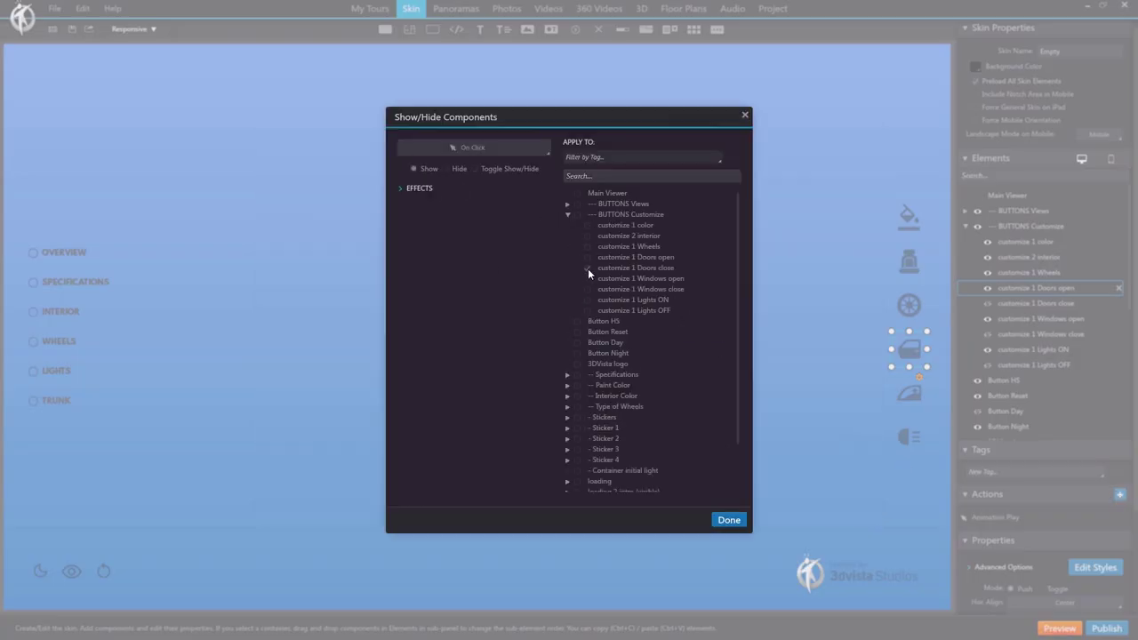
click(729, 520)
Add a Hide Components action to customize 1 Doors open so that the button hides itself on click.
click(1120, 495)
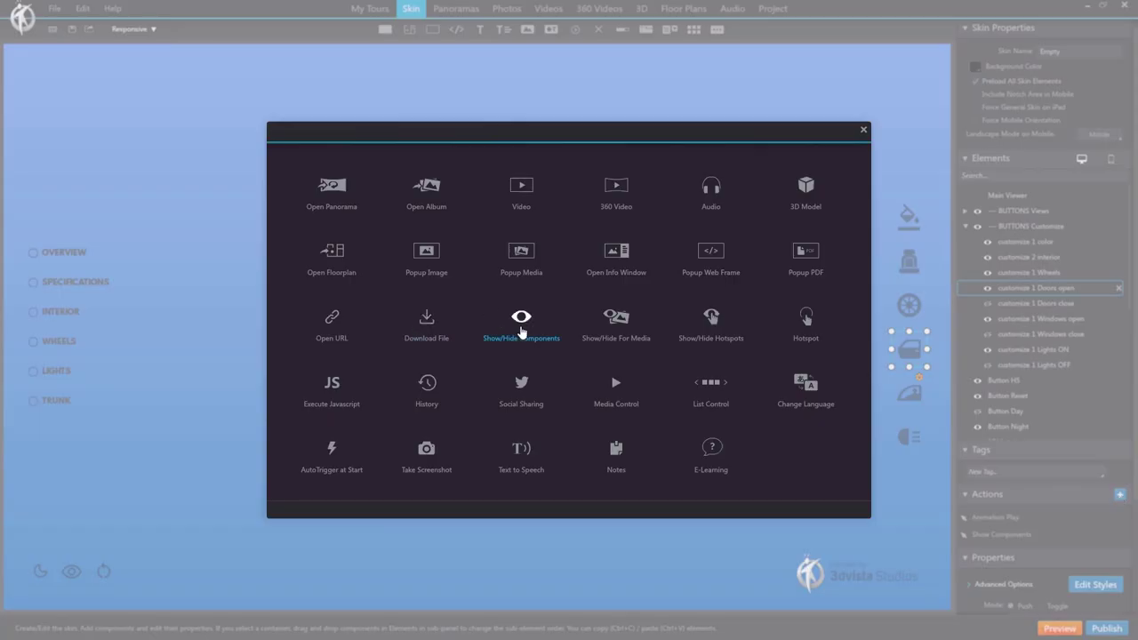
click(522, 331)
click(567, 214)
click(601, 257)
click(730, 520)
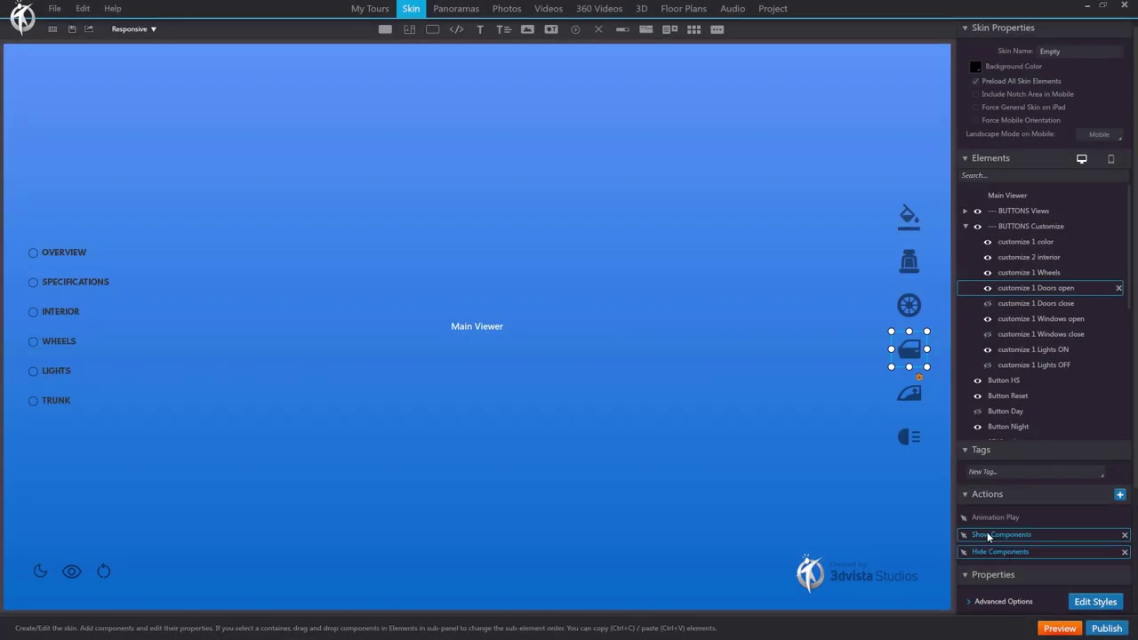
Copy the Show and Hide Components actions to the Doors close and Windows close buttons and edit the Show Components action of Windows close.
click(1020, 306)
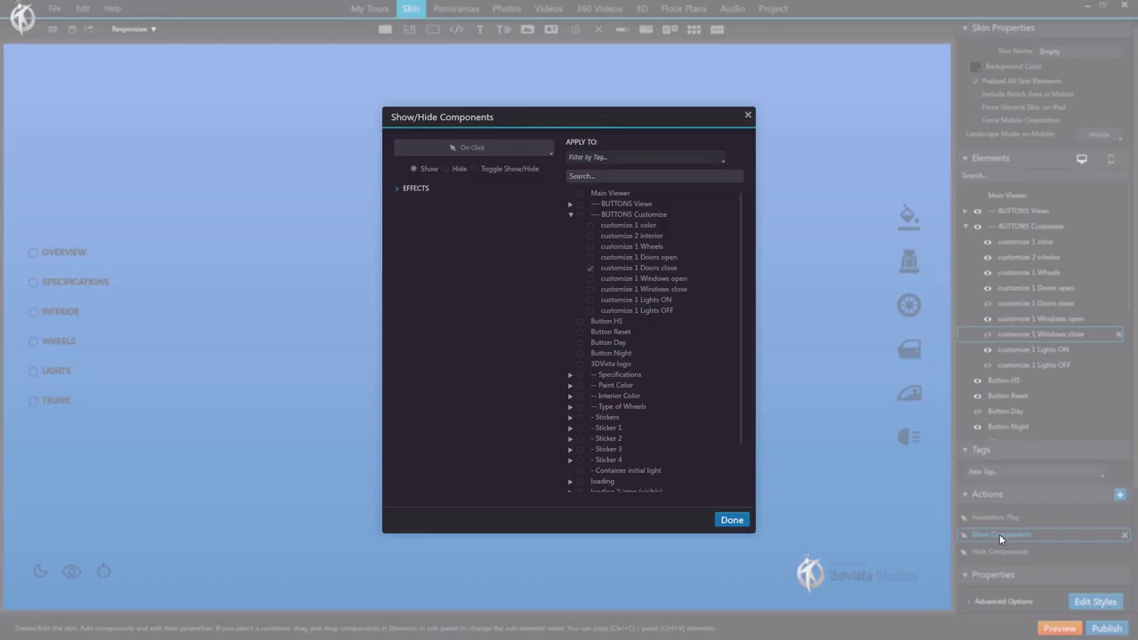
click(732, 518)
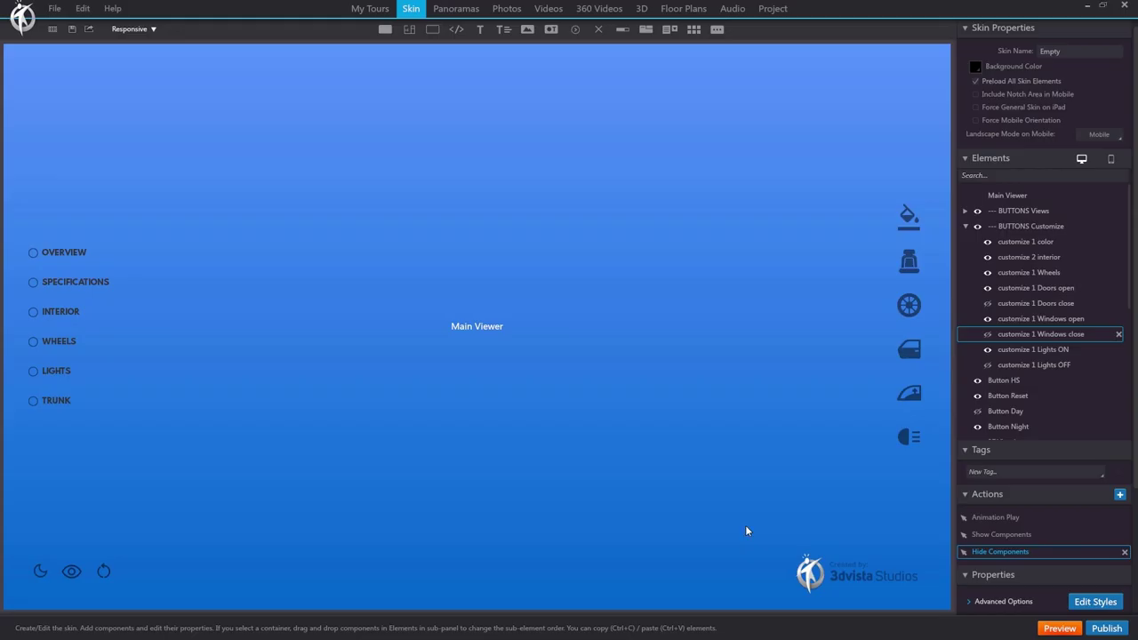
Preview the tour in the browser and test opening and closing the car's doors and windows with the customize buttons.
click(1042, 628)
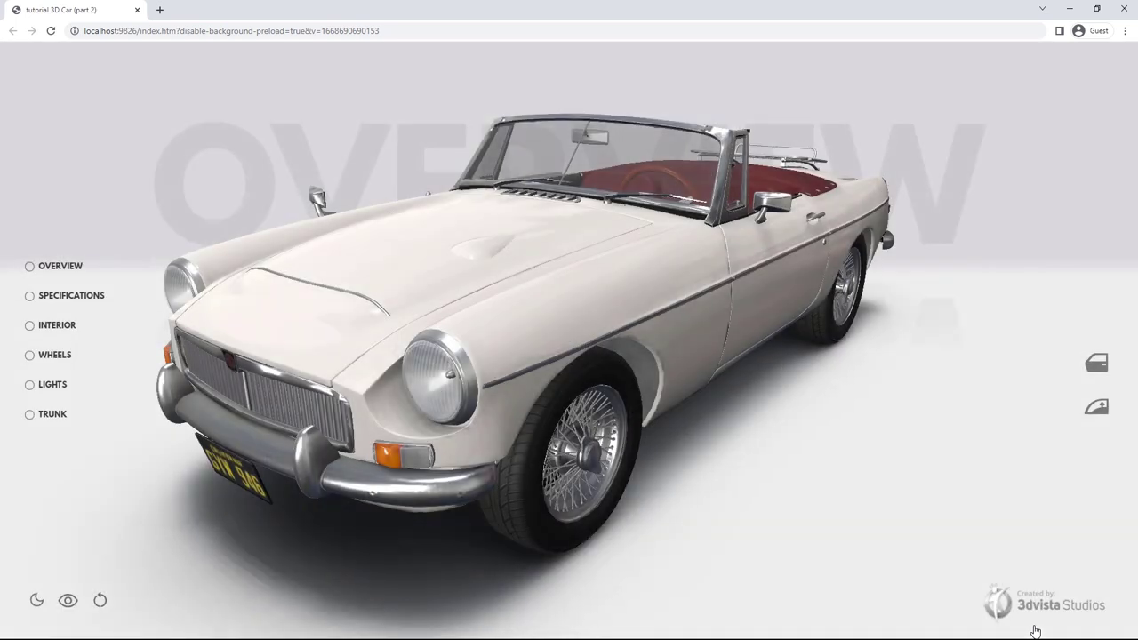
click(1095, 364)
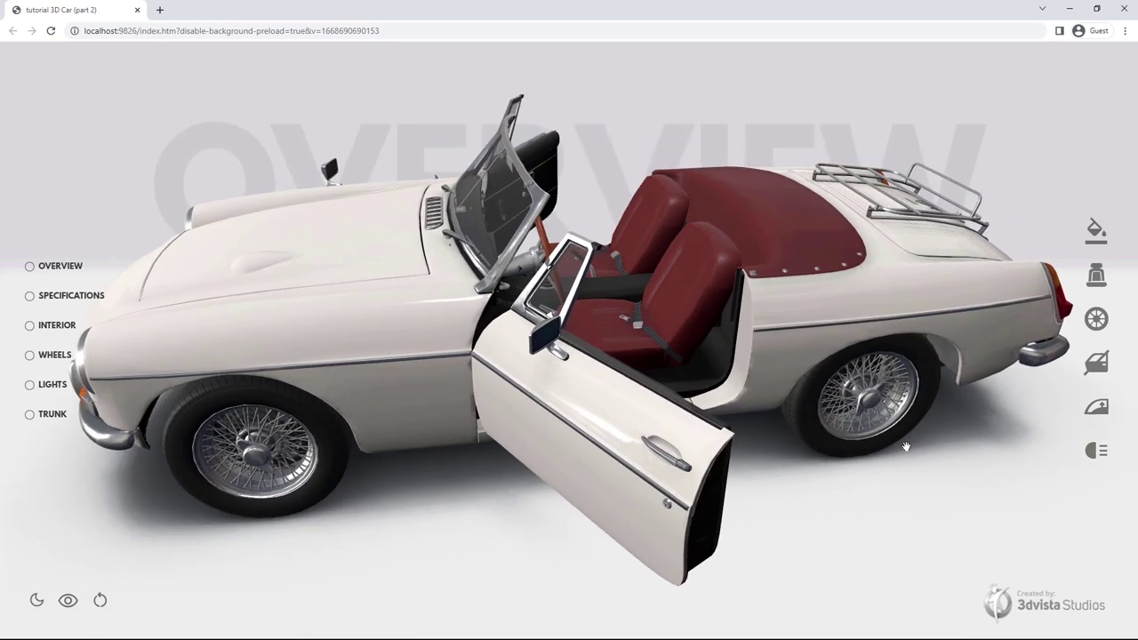
click(1095, 363)
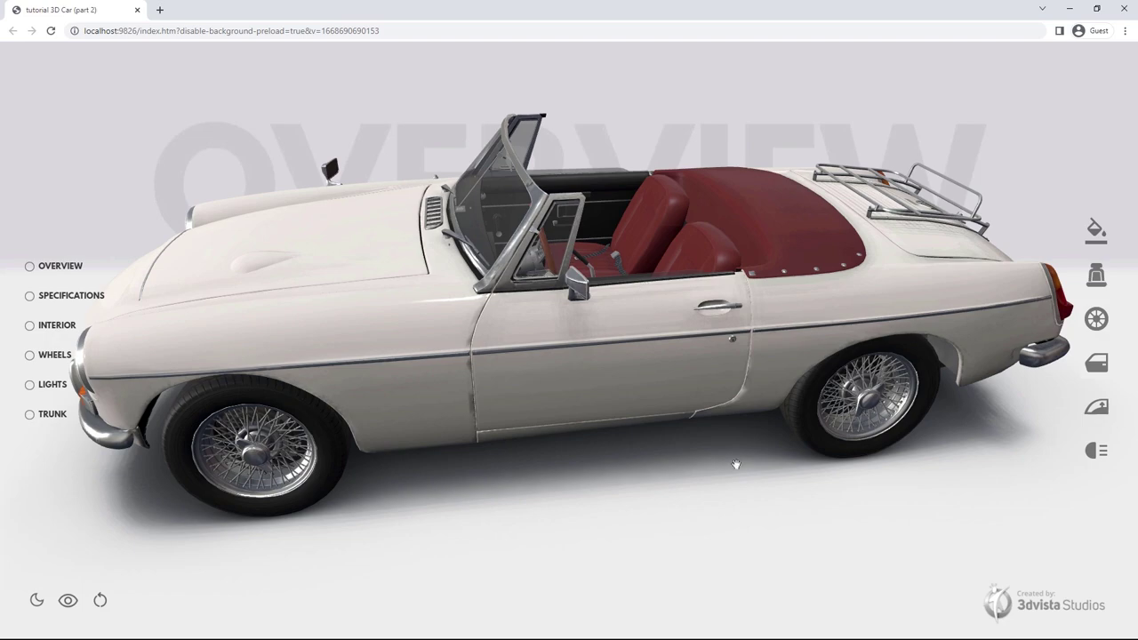
drag(737, 464, 756, 450)
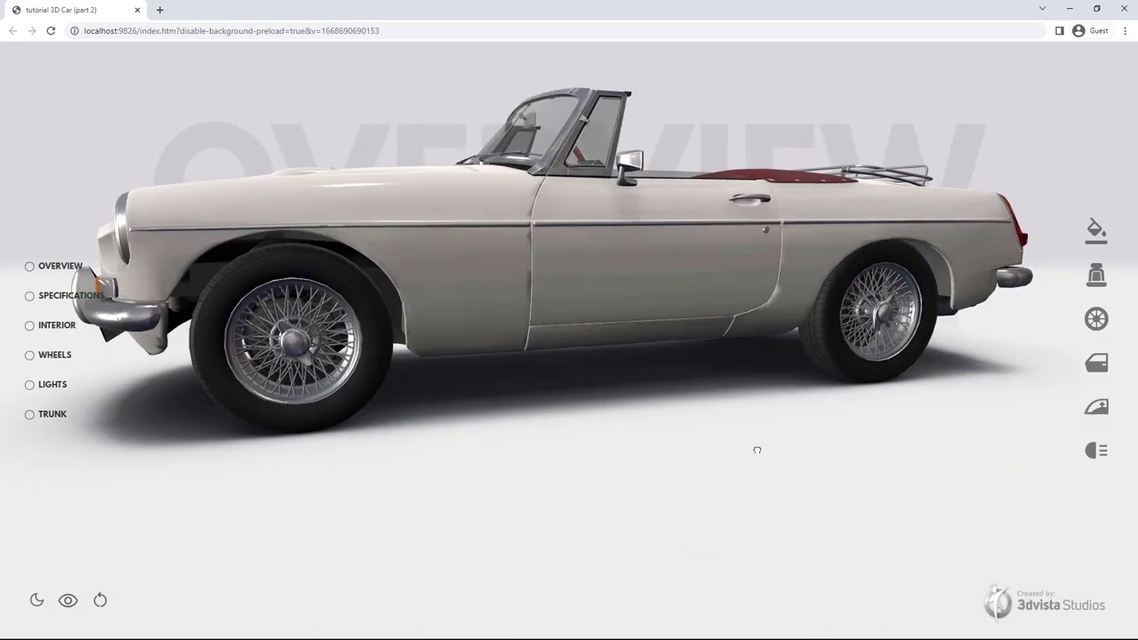
click(1098, 408)
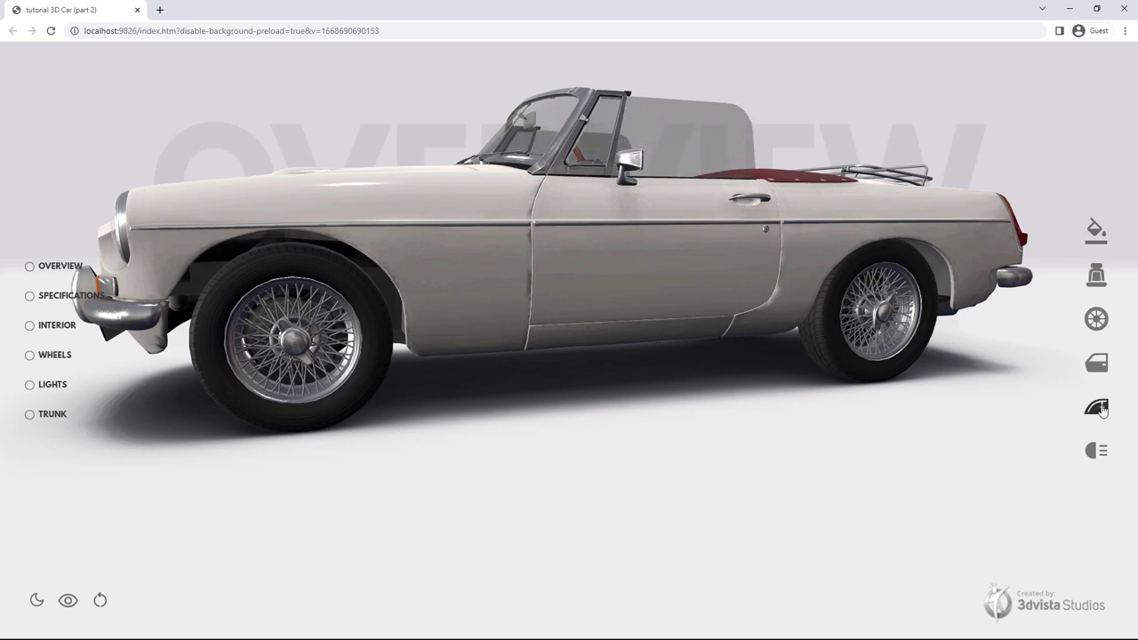
click(1101, 408)
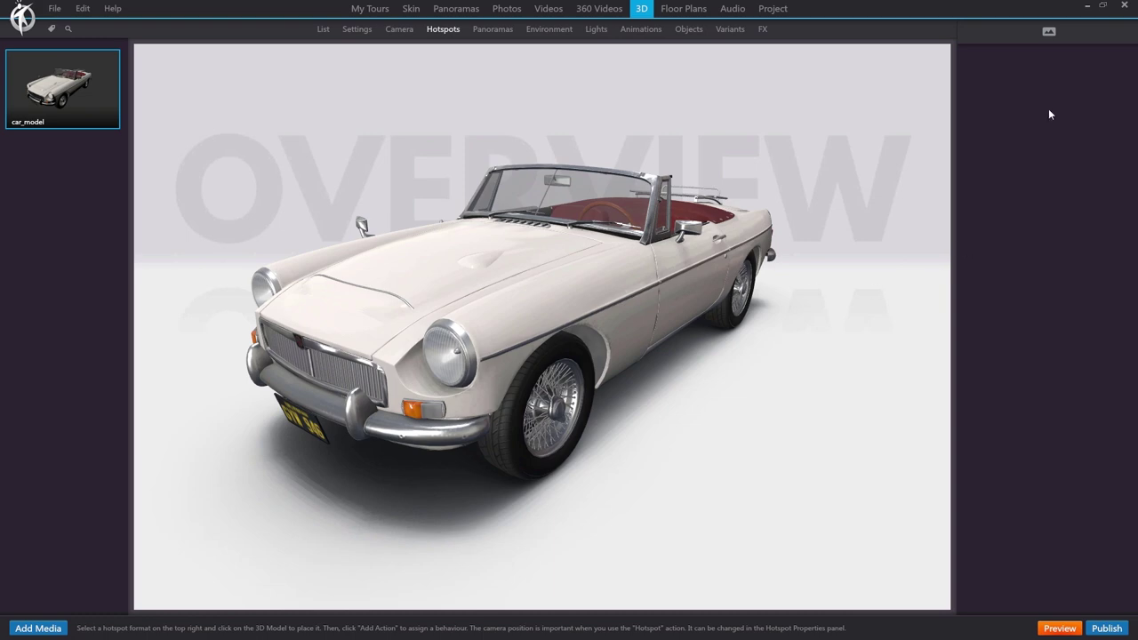
Add an image hotspot using hs3.png on the hood of car_model and set its size to 60 x 60 px.
click(1050, 32)
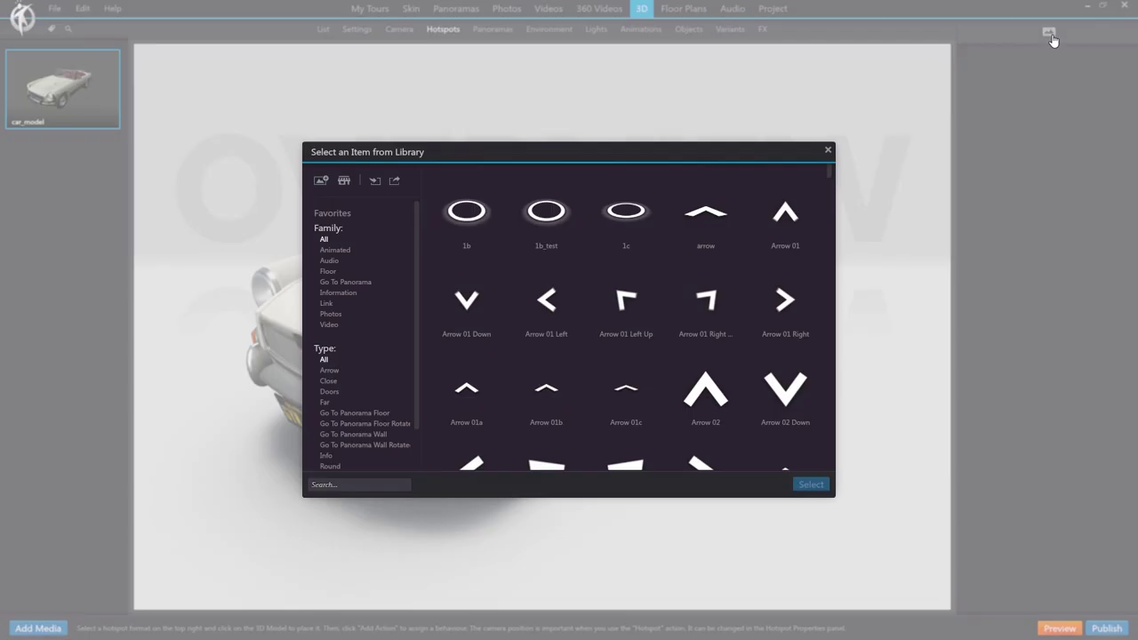
click(318, 181)
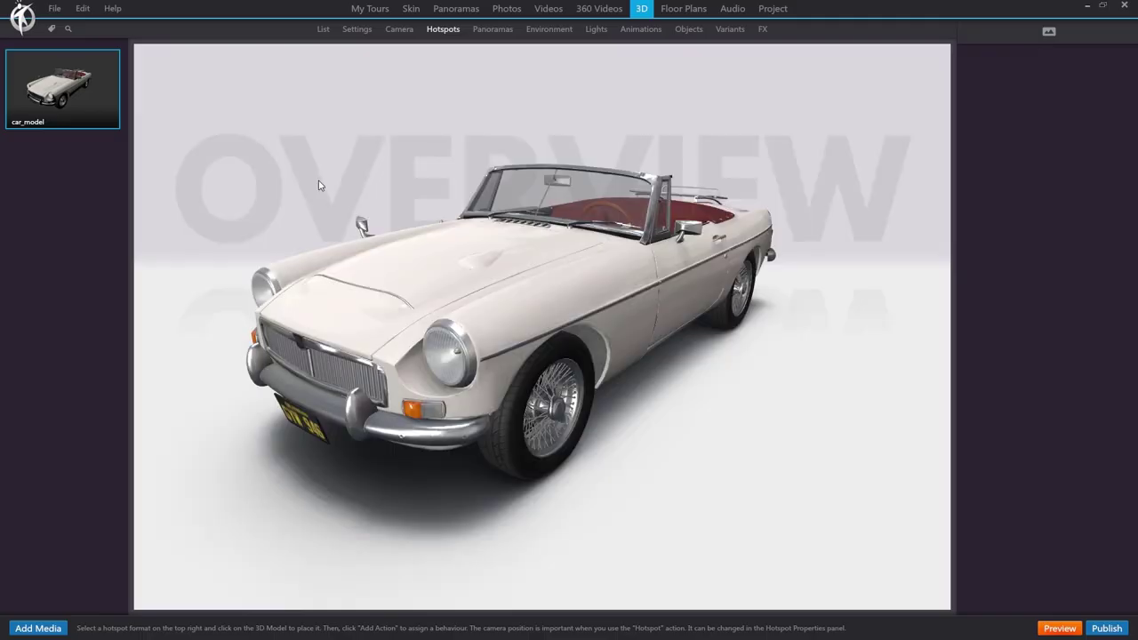
double_click(407, 240)
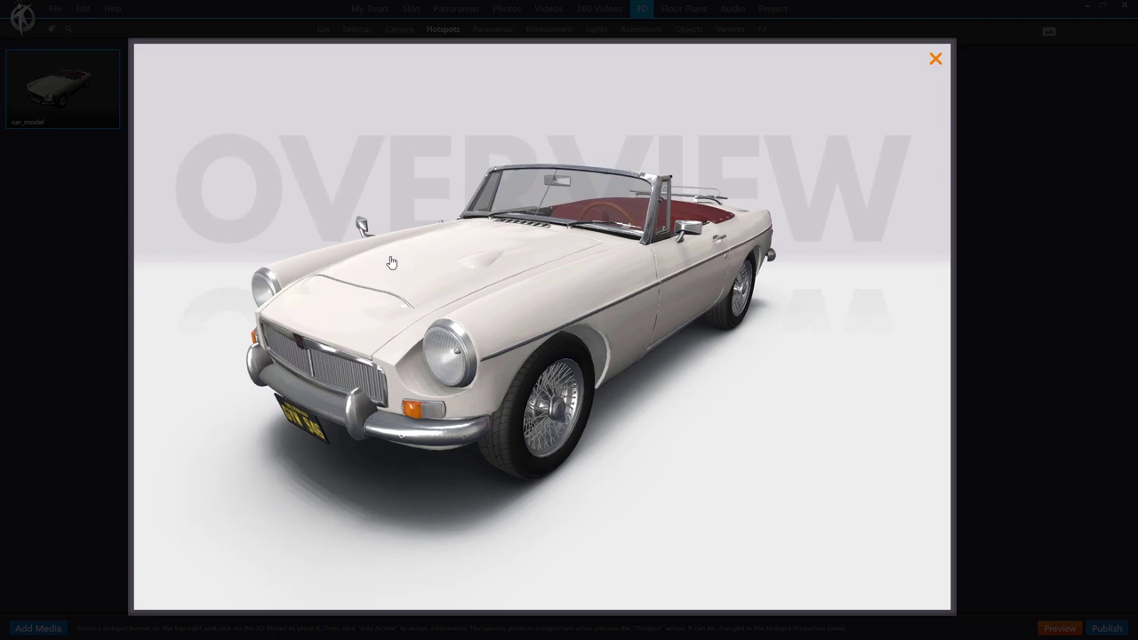
click(431, 285)
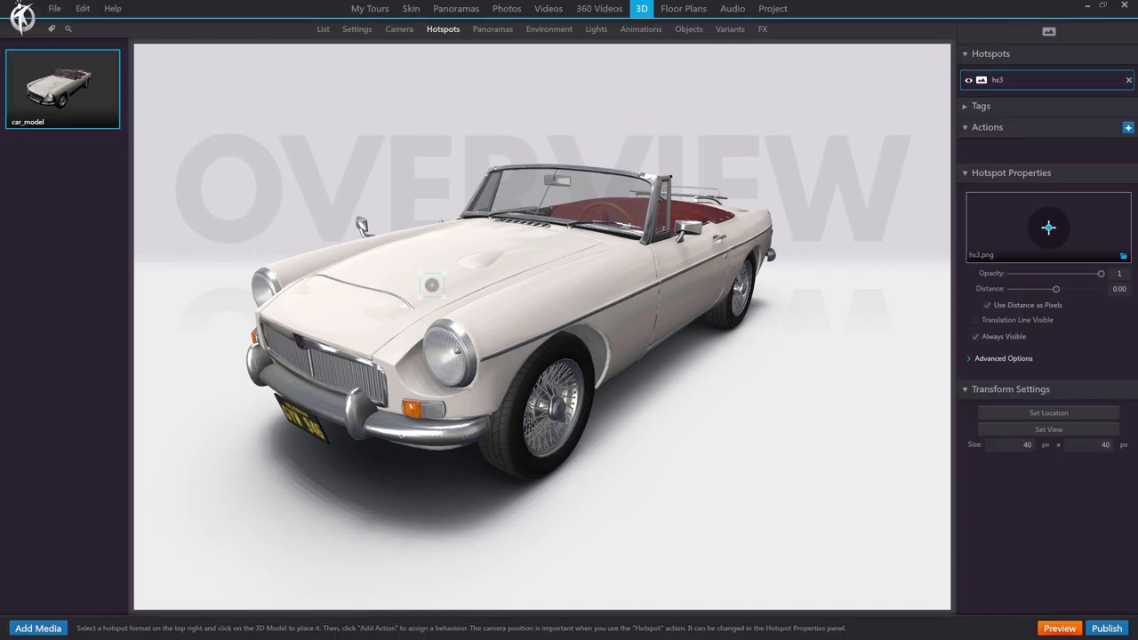
click(1005, 444)
key(Tab)
Reset the hs3 hotspot's location to the middle of the car's hood.
drag(513, 313, 454, 340)
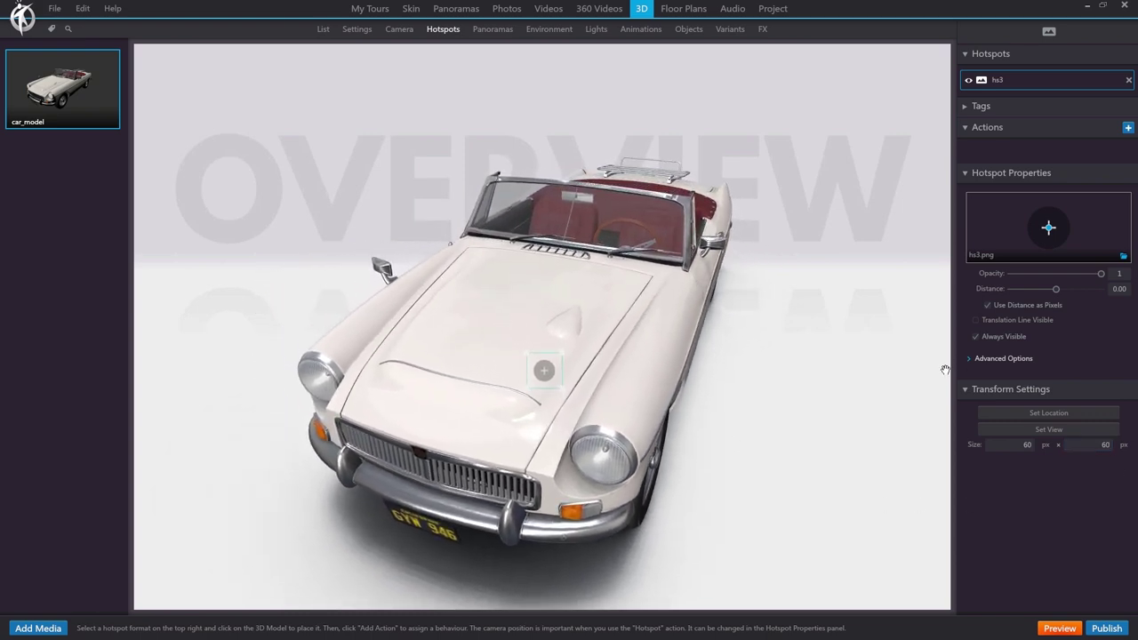
click(1023, 415)
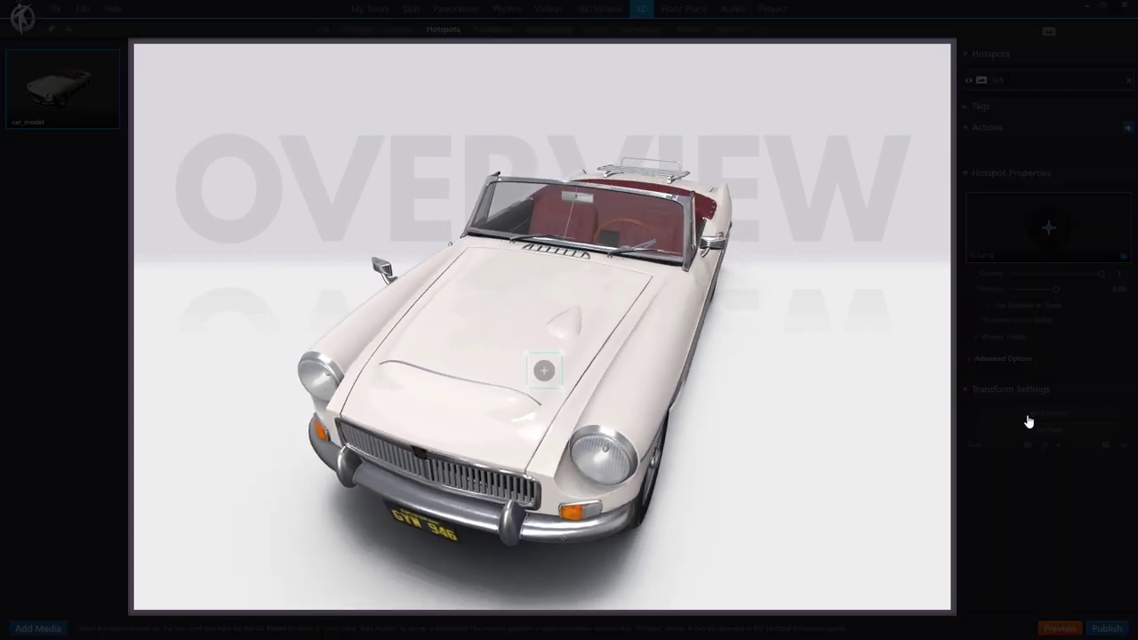
click(483, 349)
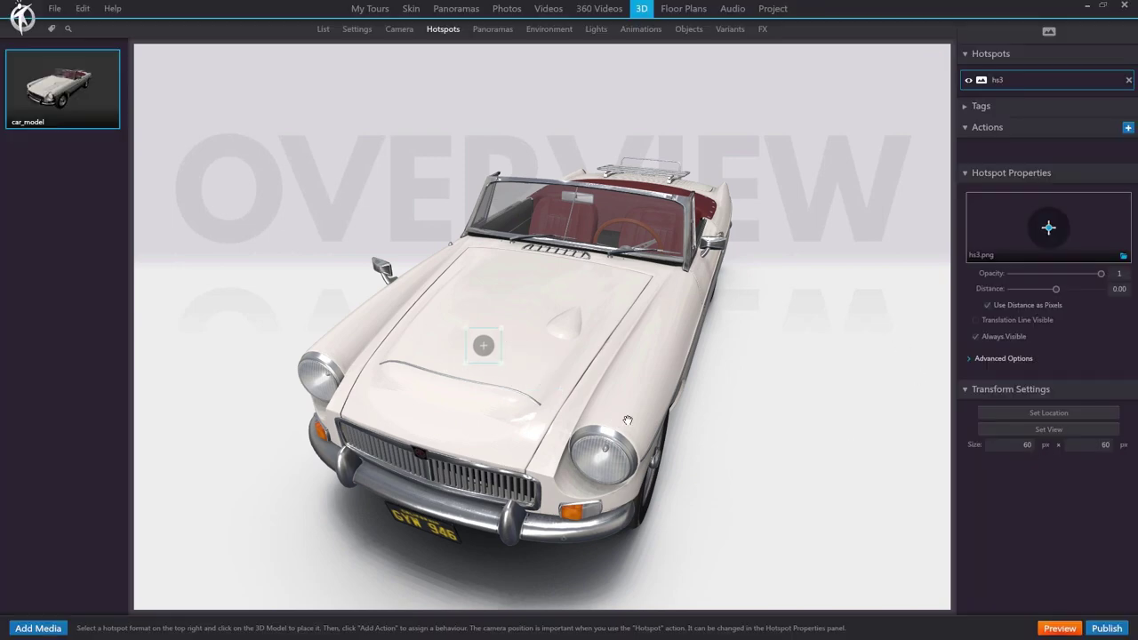
Turn off Always Visible for the hs3 hotspot so the car body can cover it.
mouse_move(628, 420)
mouse_down()
mouse_move(539, 388)
mouse_move(513, 358)
mouse_up()
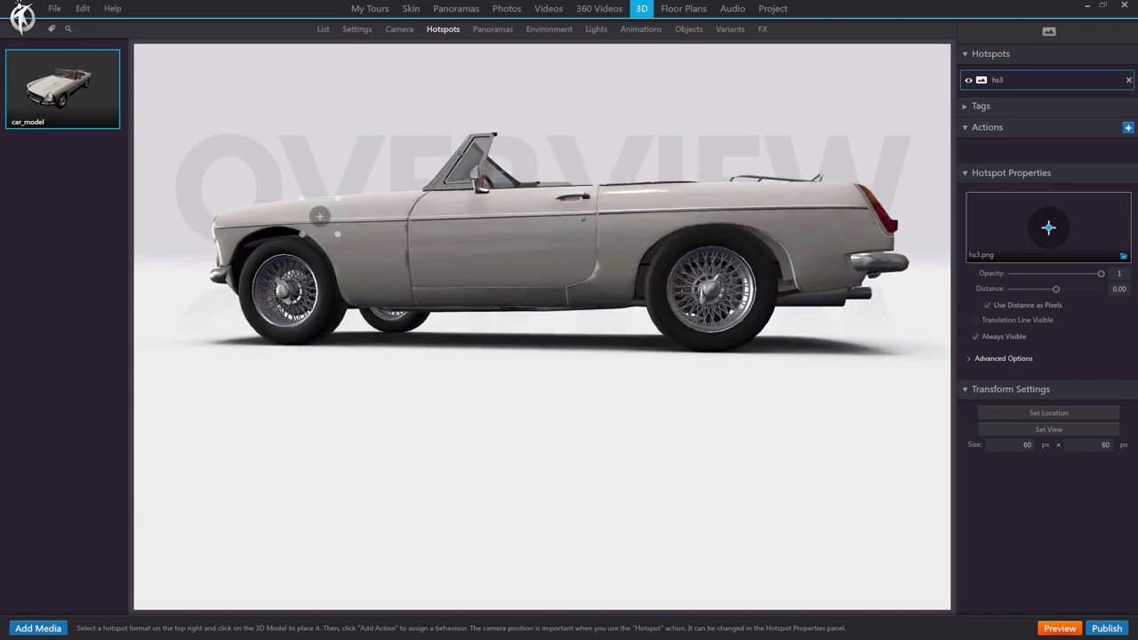
mouse_move(510, 311)
mouse_down()
mouse_move(604, 338)
mouse_move(429, 269)
mouse_up()
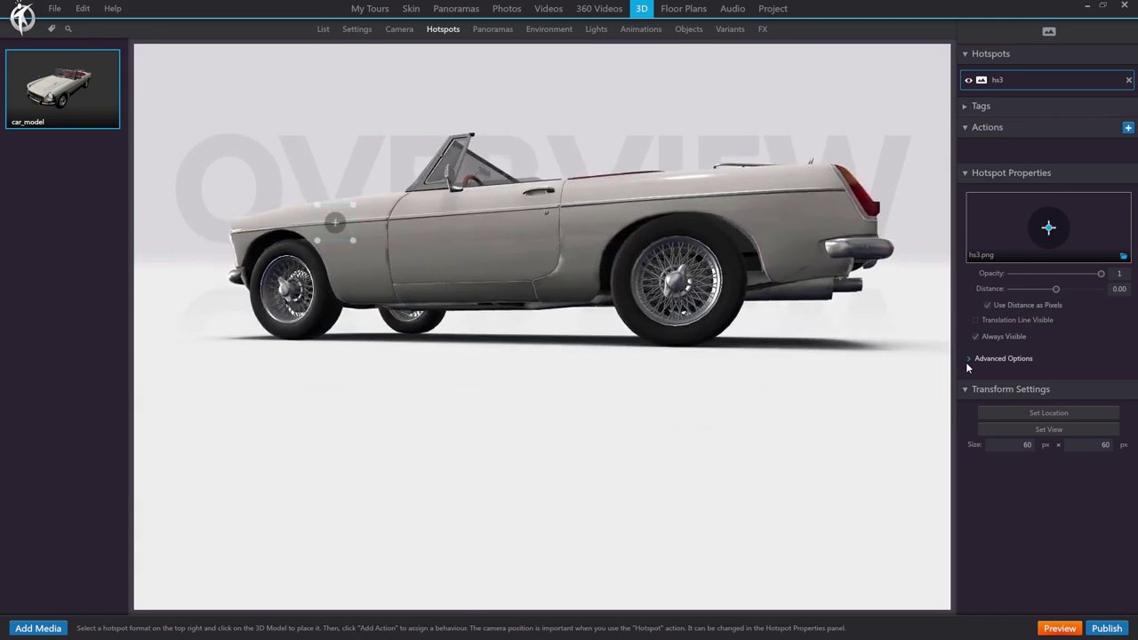
click(997, 337)
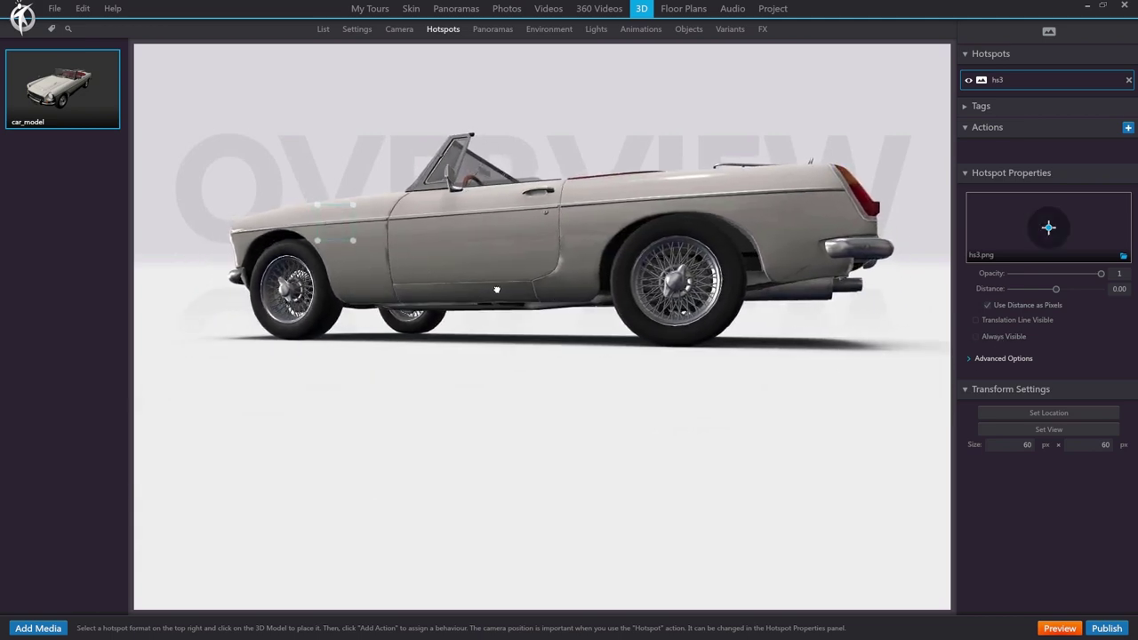
Set the hs3 hotspot's distance to 21 pixels and check its placement above the hood from several angles.
drag(496, 290, 585, 327)
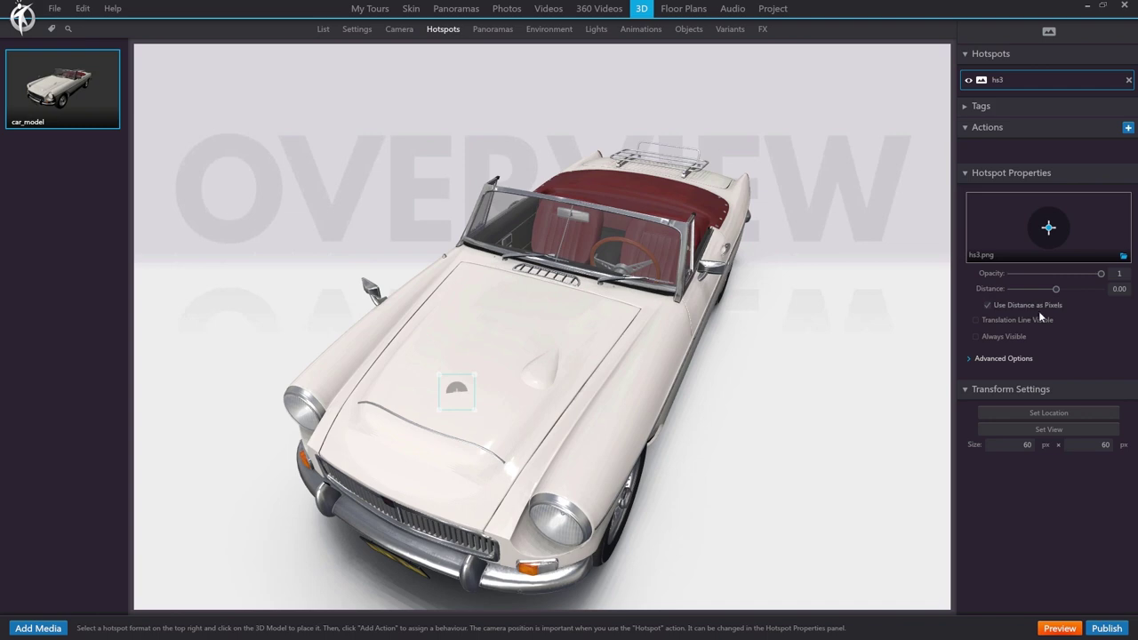
drag(1057, 289, 1060, 291)
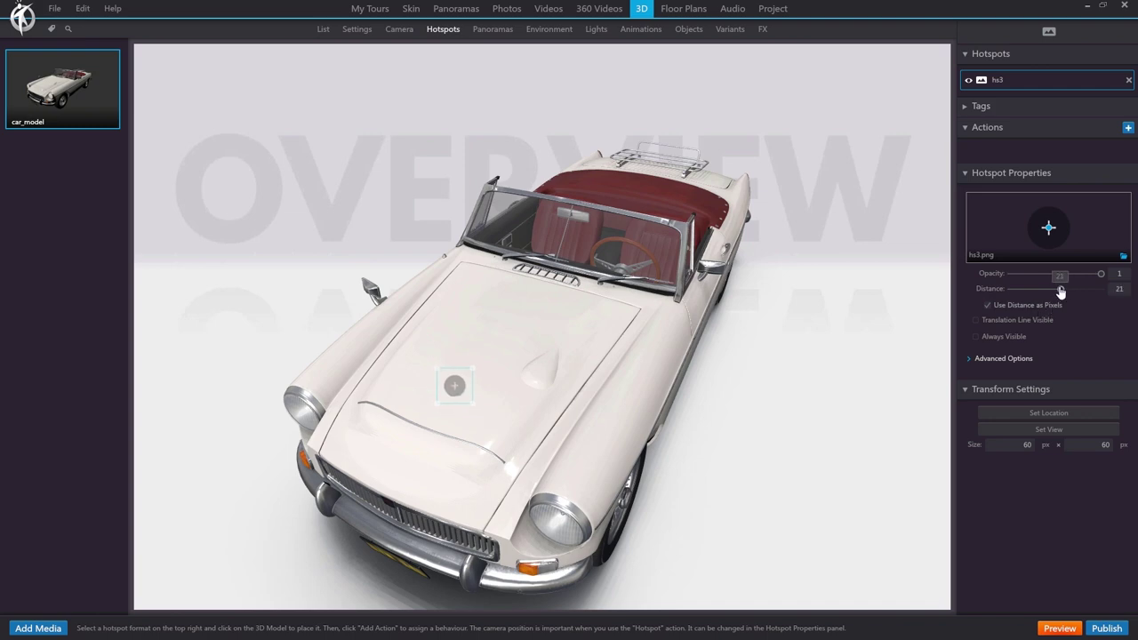
drag(657, 400, 560, 396)
scroll(362, 274, up, 5)
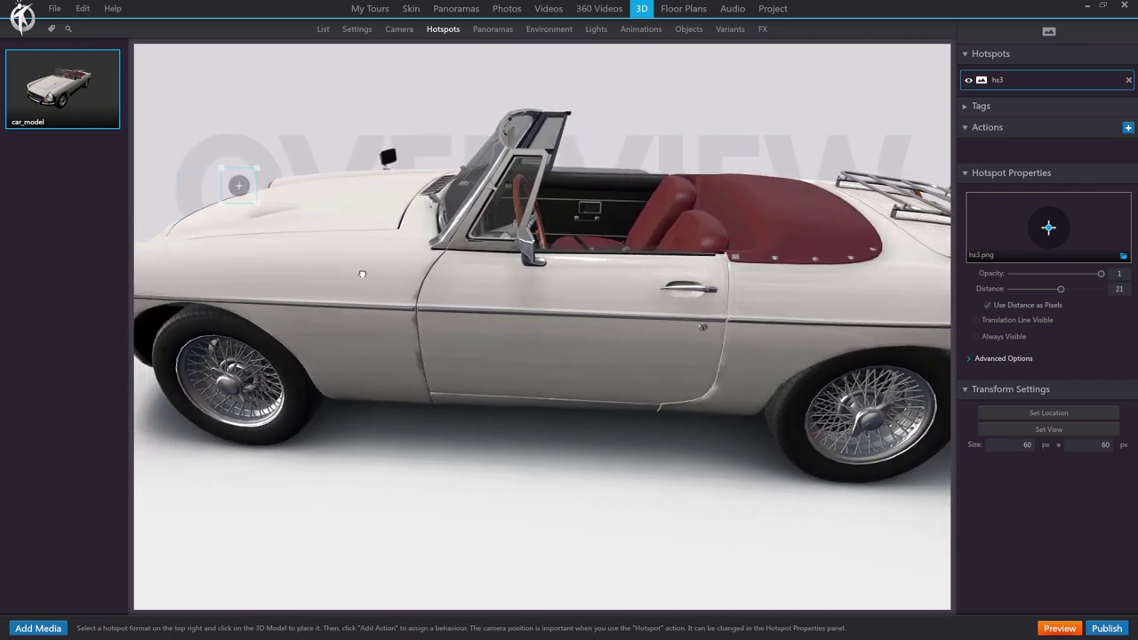
scroll(362, 274, down, 5)
drag(362, 274, 719, 322)
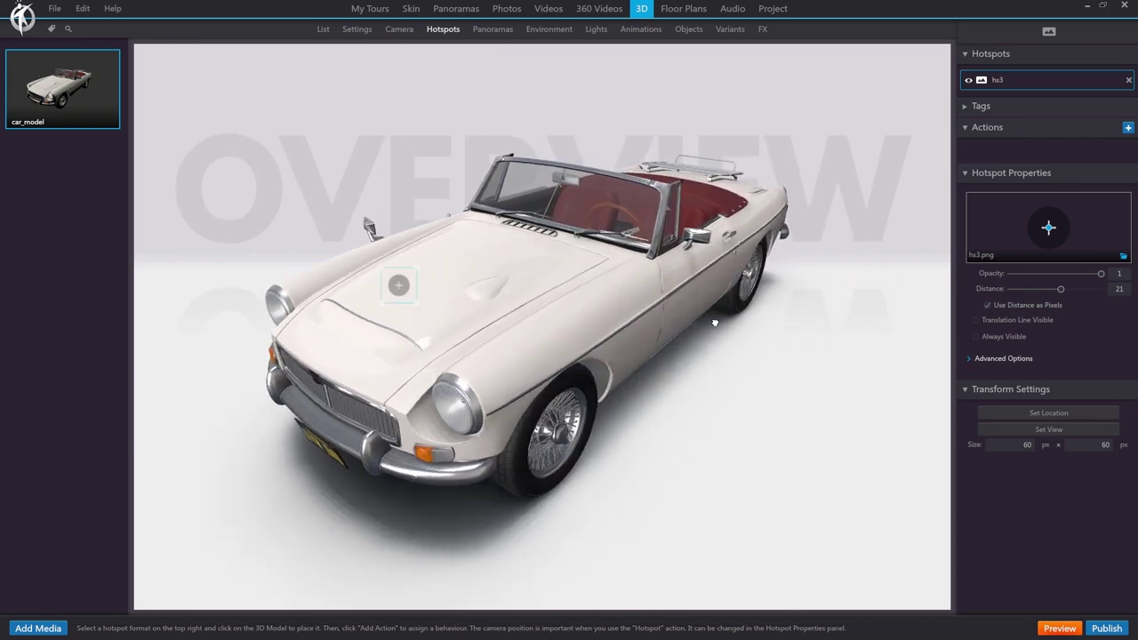
Look through the components available to a Show/Hide Components action for the hs3 hotspot without selecting any.
click(1128, 130)
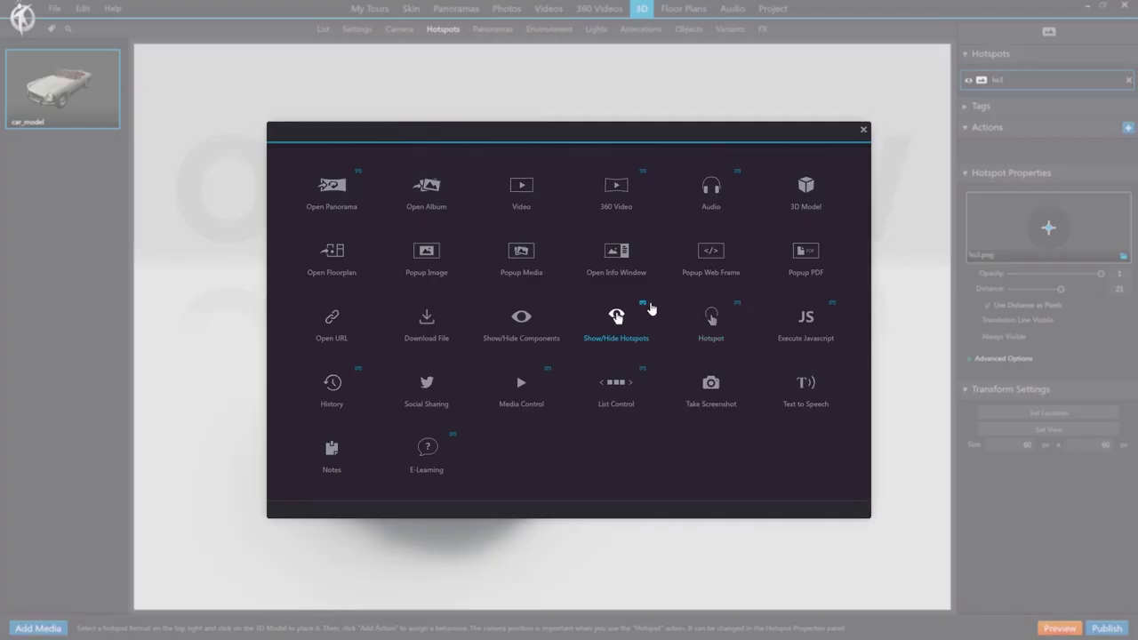
click(522, 320)
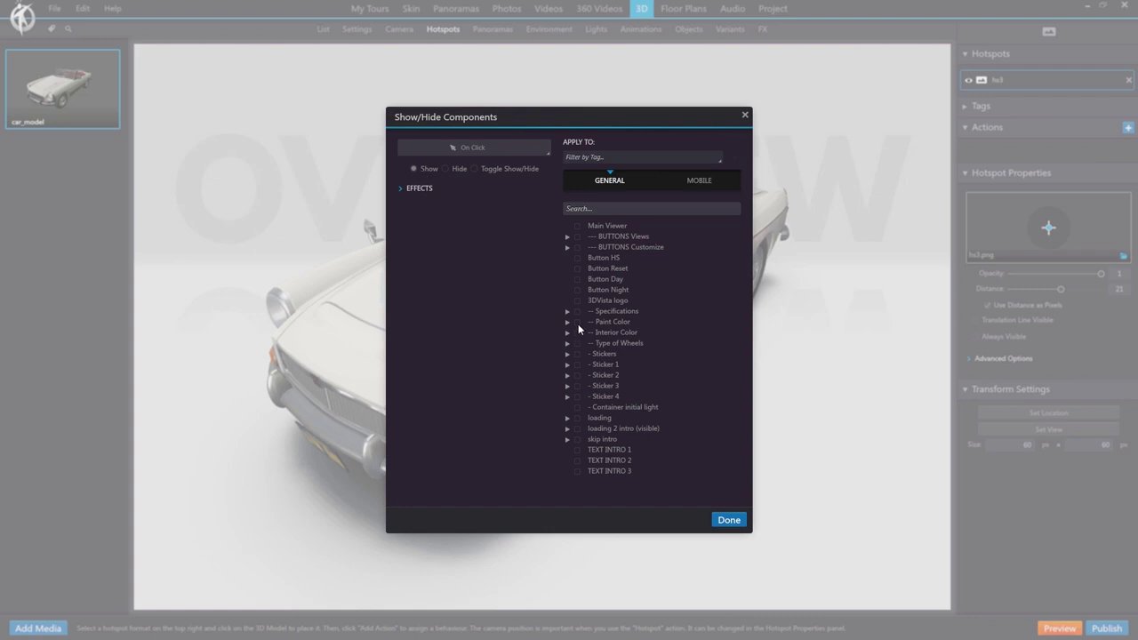
click(731, 518)
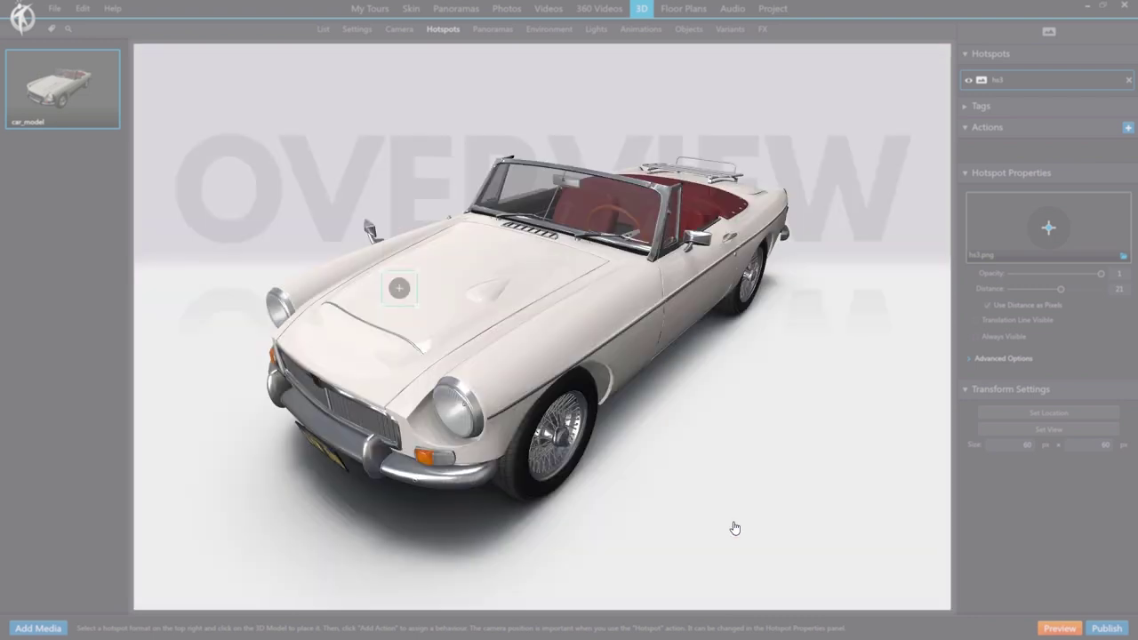
click(902, 491)
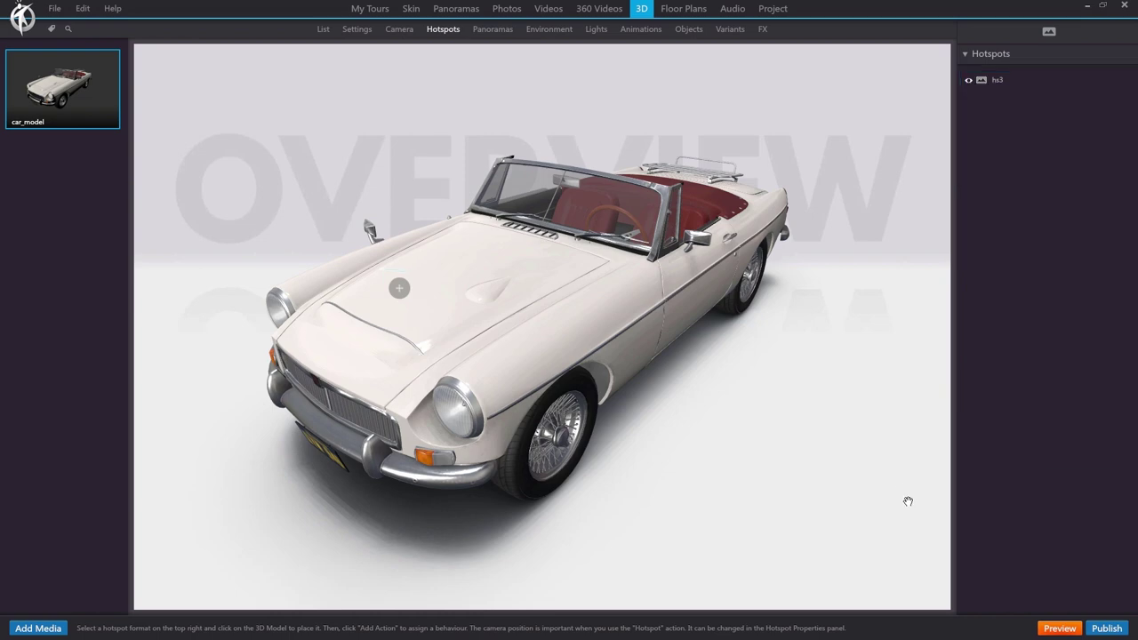
Add an image hotspot using hs4.png on the car's side door.
drag(907, 499, 695, 340)
scroll(695, 340, up, 5)
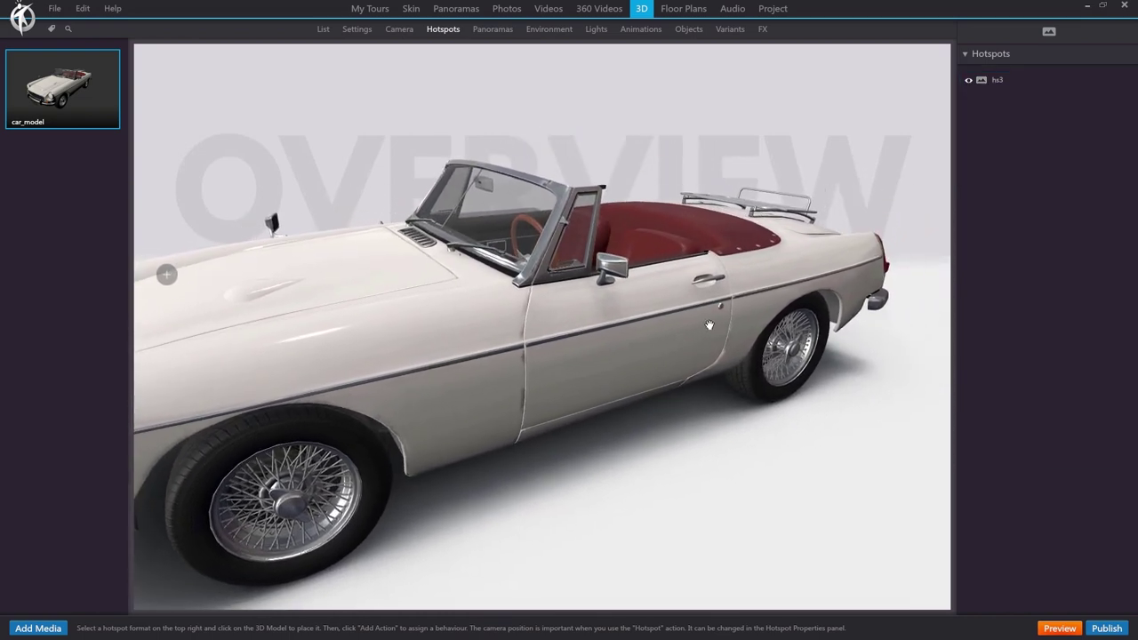
click(1049, 31)
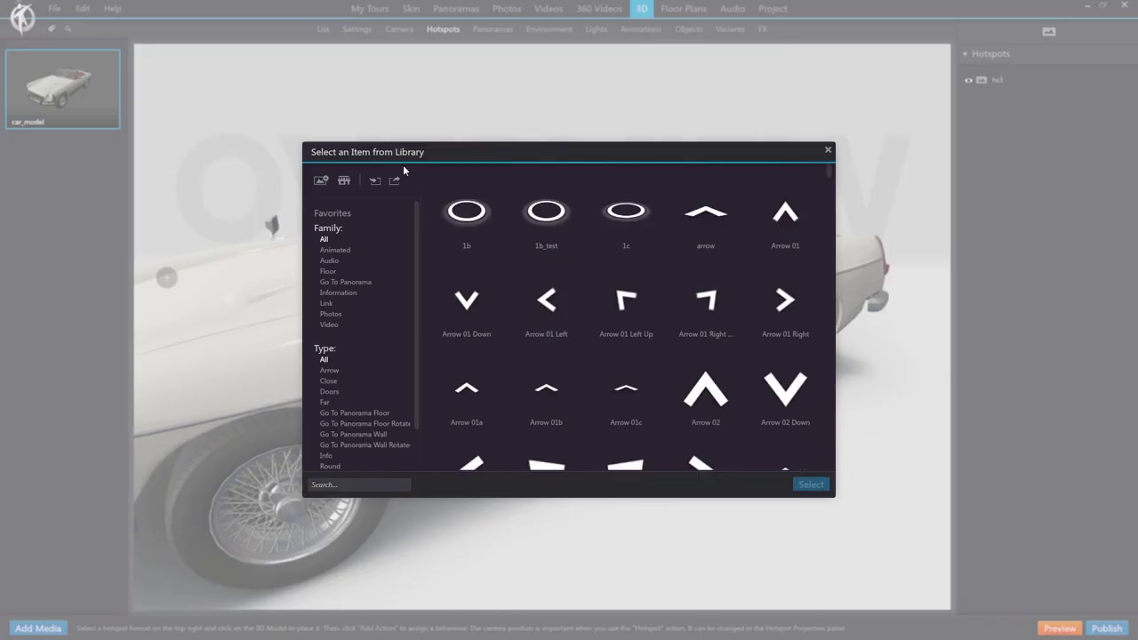
click(322, 182)
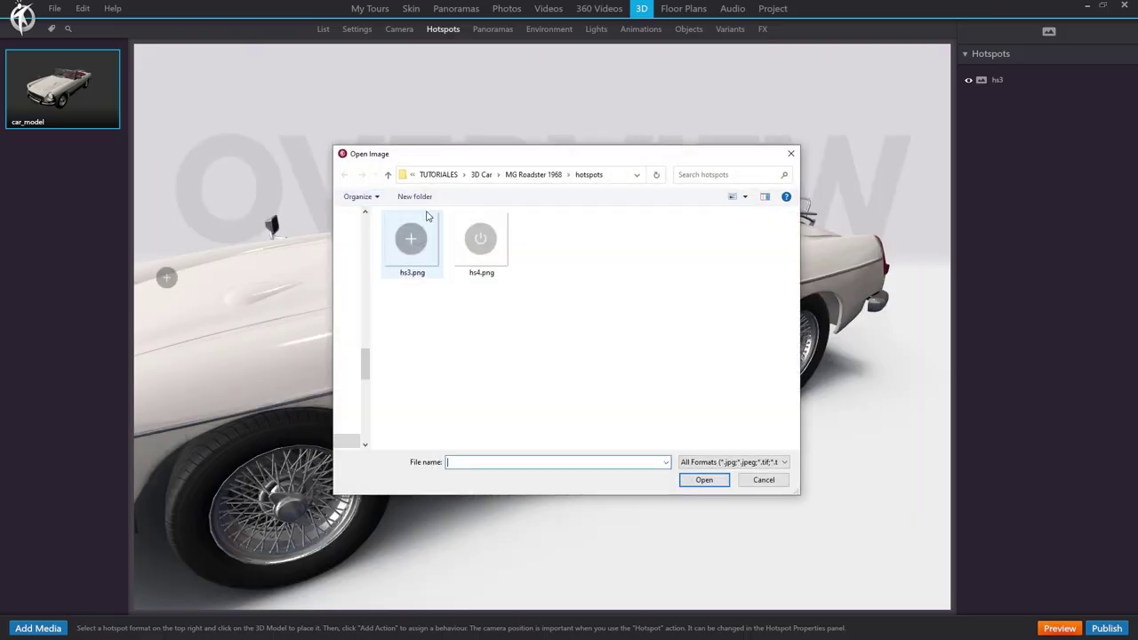
double_click(498, 246)
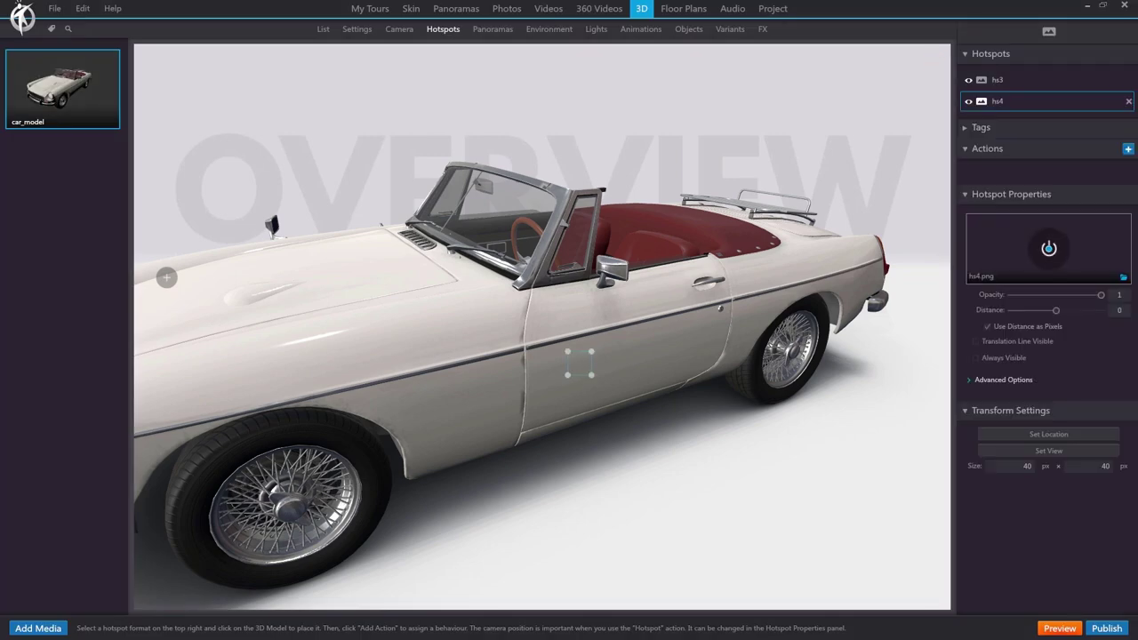
Set the hs4 hotspot's size to 60 x 60 px and its distance to 16 pixels.
click(1025, 466)
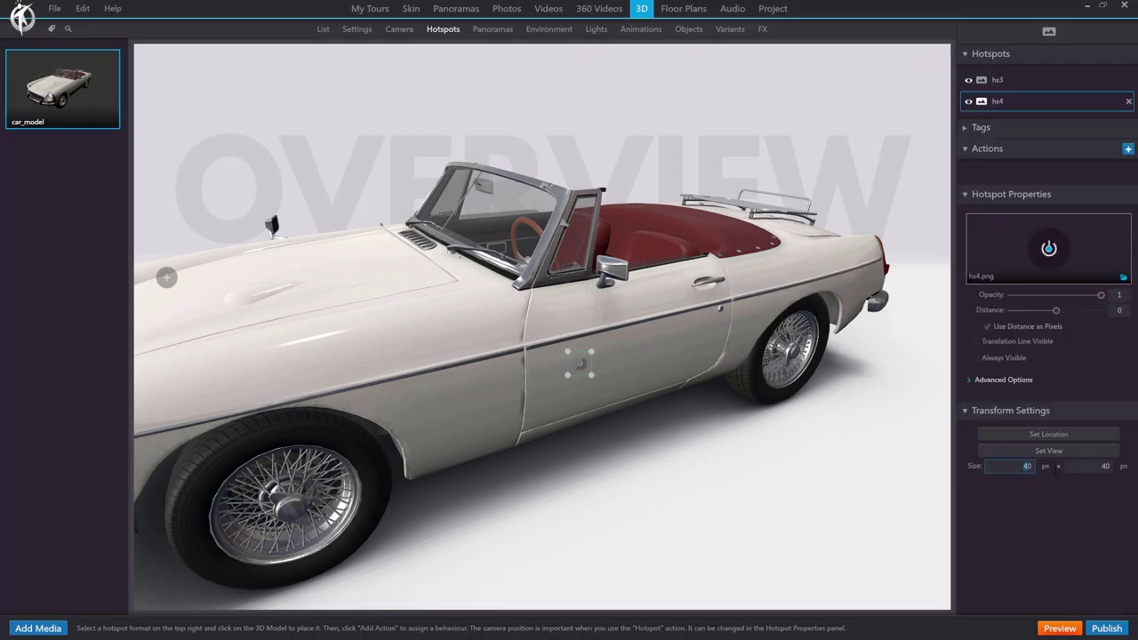
double_click(1100, 467)
text(60)
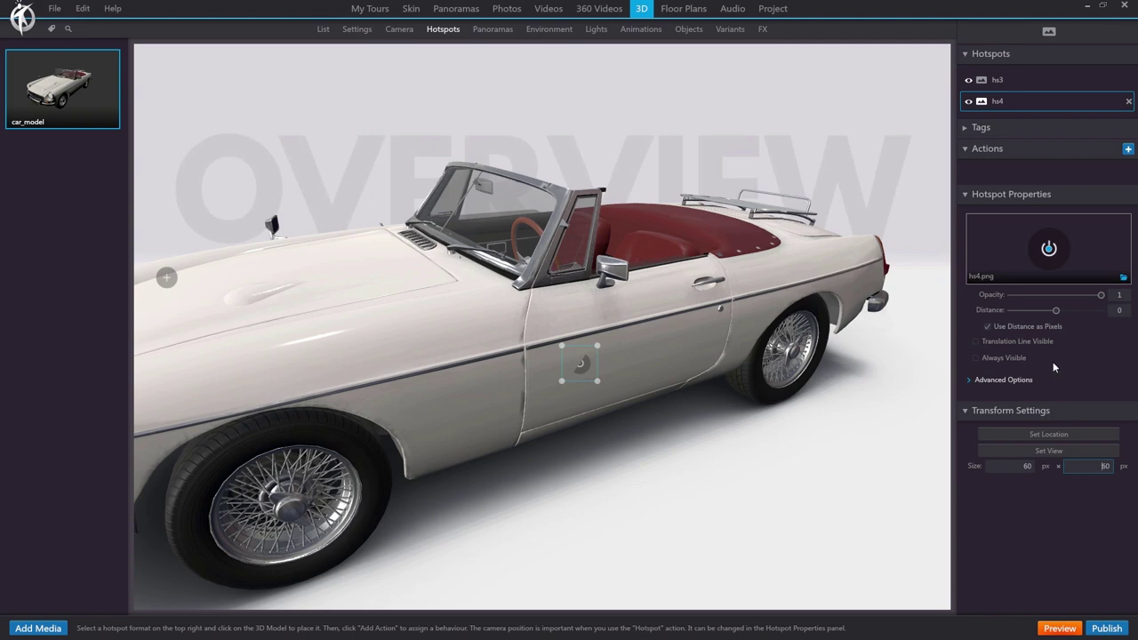
drag(1056, 316, 1061, 316)
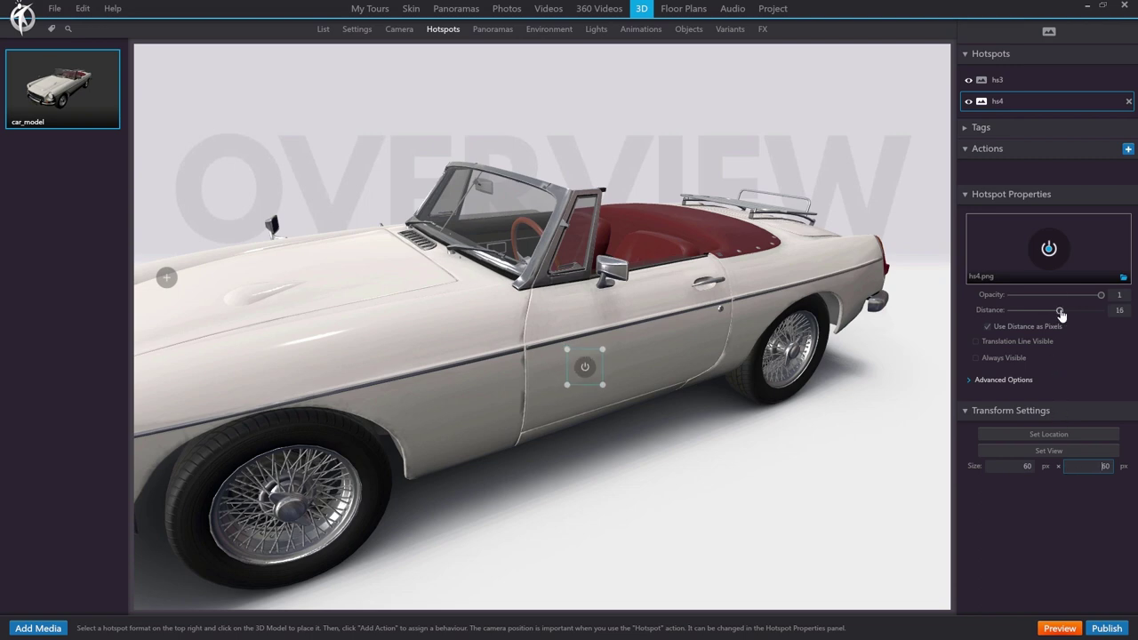
Add an on-click action to hs4 that plays all car_model door-open animations, excluding windows, and stays at the last frame when finished.
click(1128, 149)
click(804, 196)
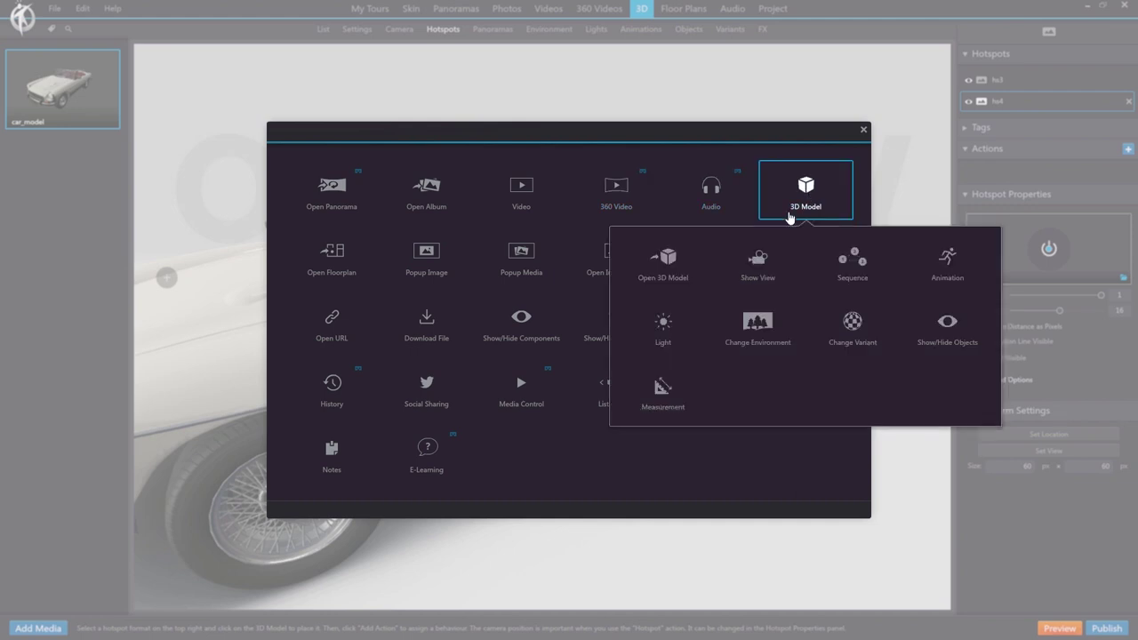
click(953, 256)
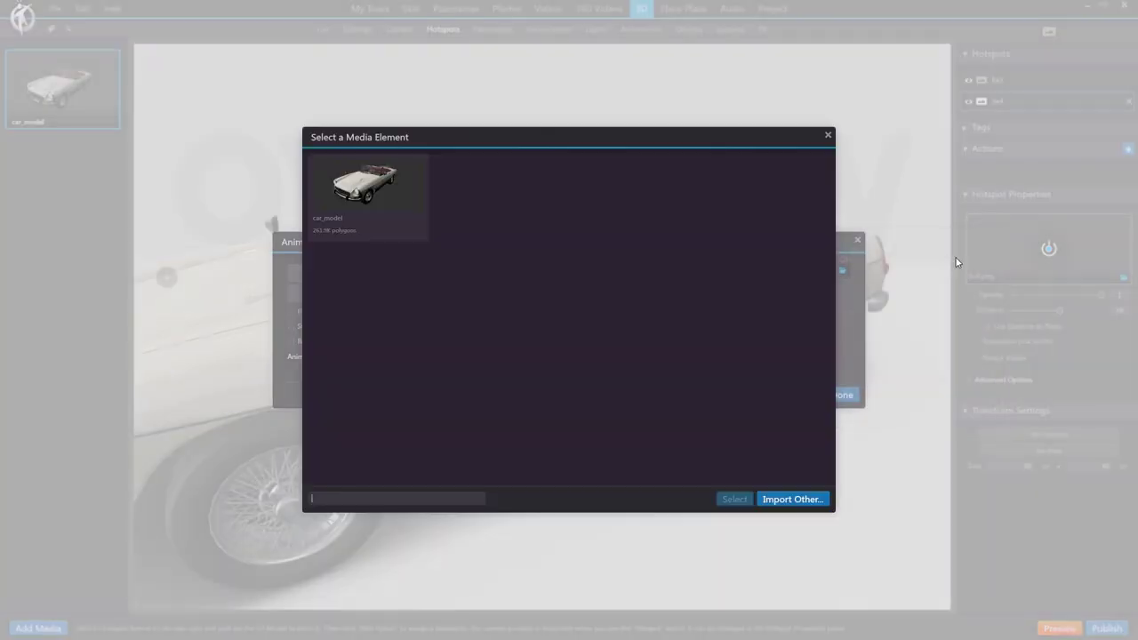
double_click(336, 204)
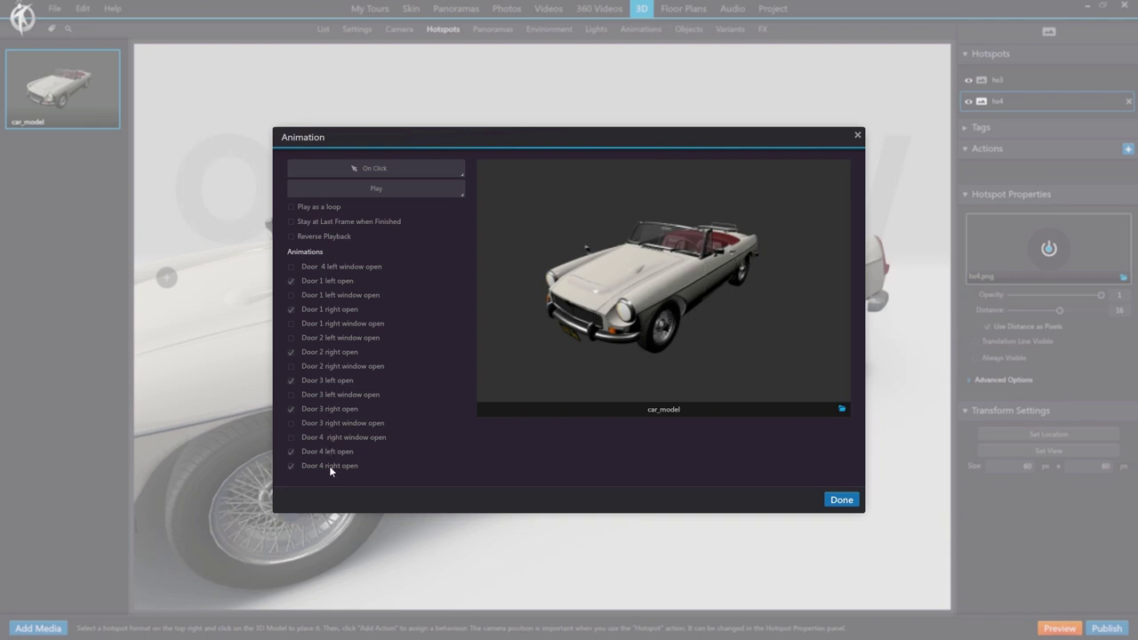
click(291, 221)
click(842, 501)
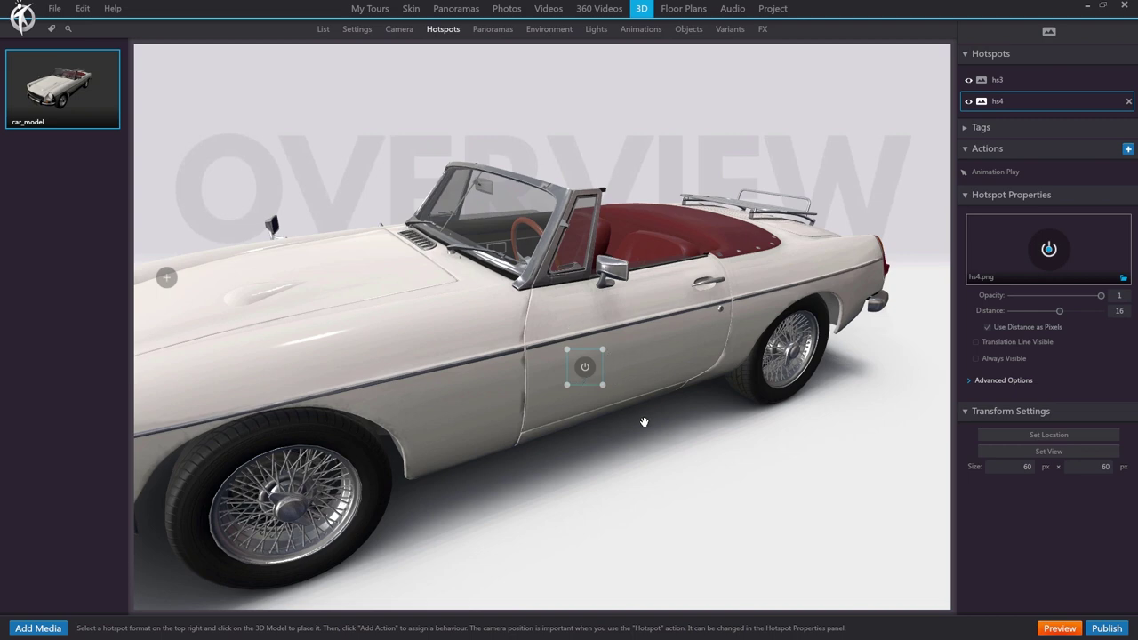
Relocate the hs4 hotspot nearer the door's rear edge and rename it open door.
click(1006, 437)
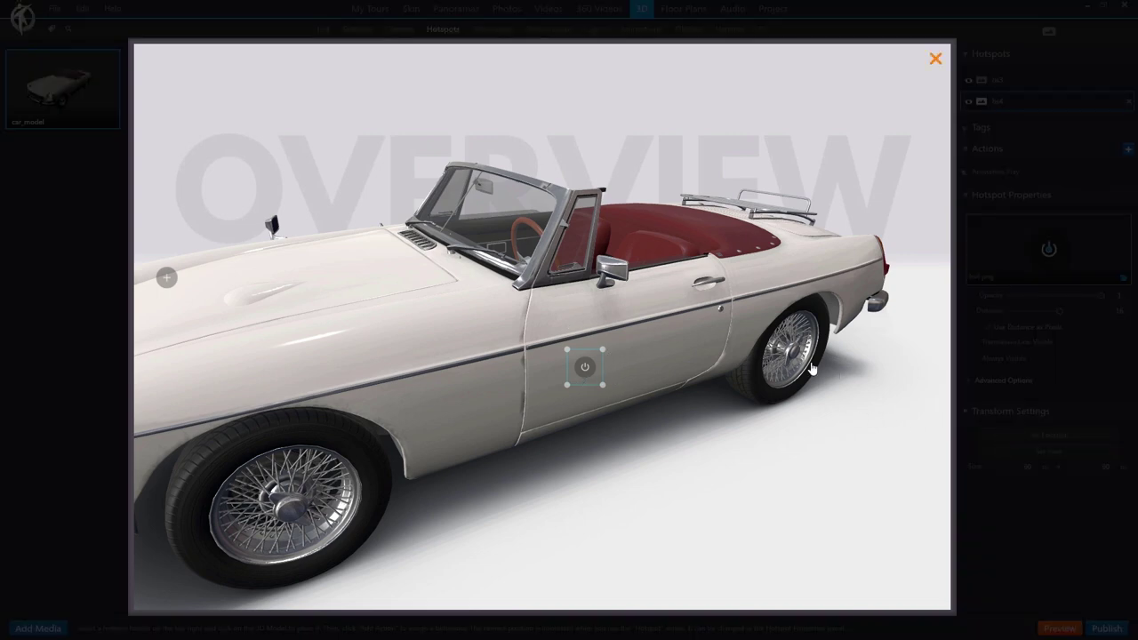
click(682, 338)
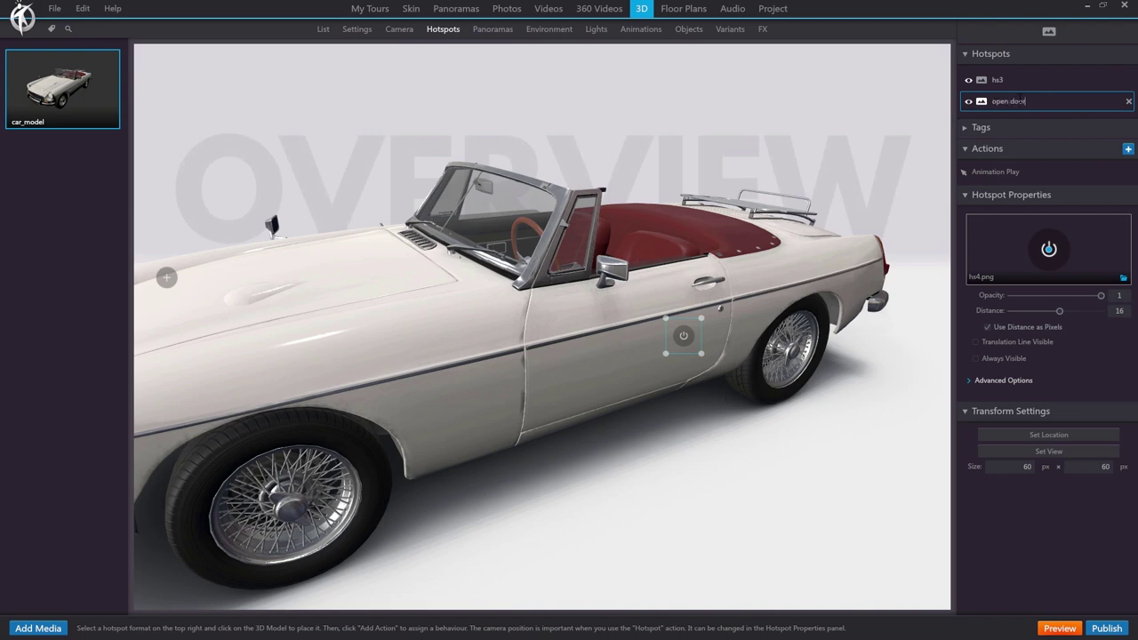
click(1026, 99)
click(1059, 174)
Duplicate the open door hotspot and rename the copy close door.
key(ctrl+d)
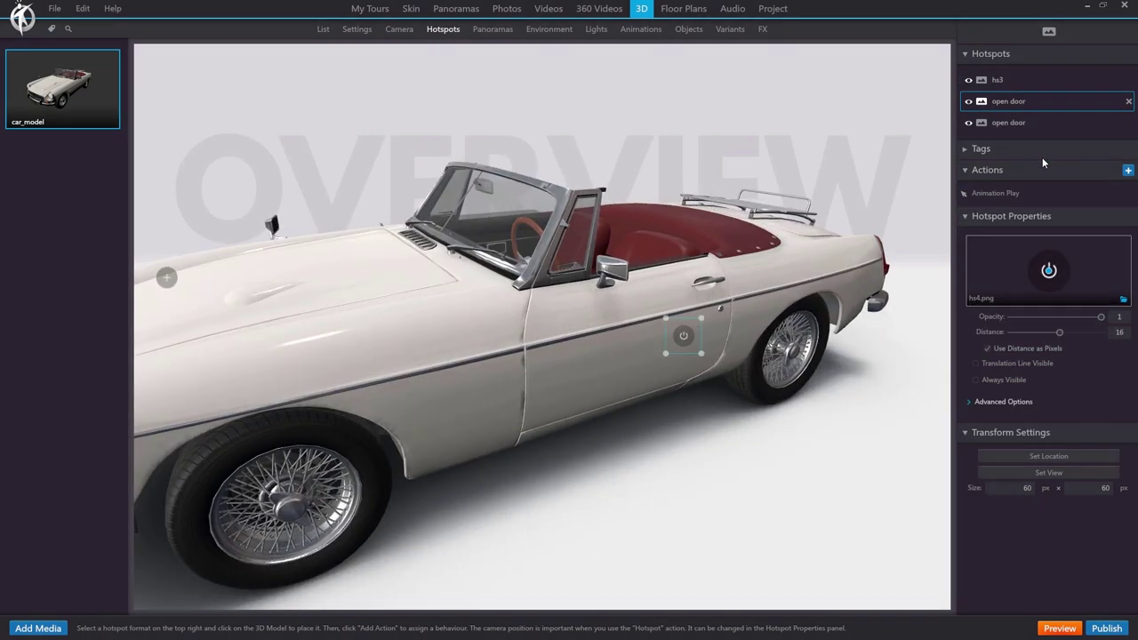
click(1010, 122)
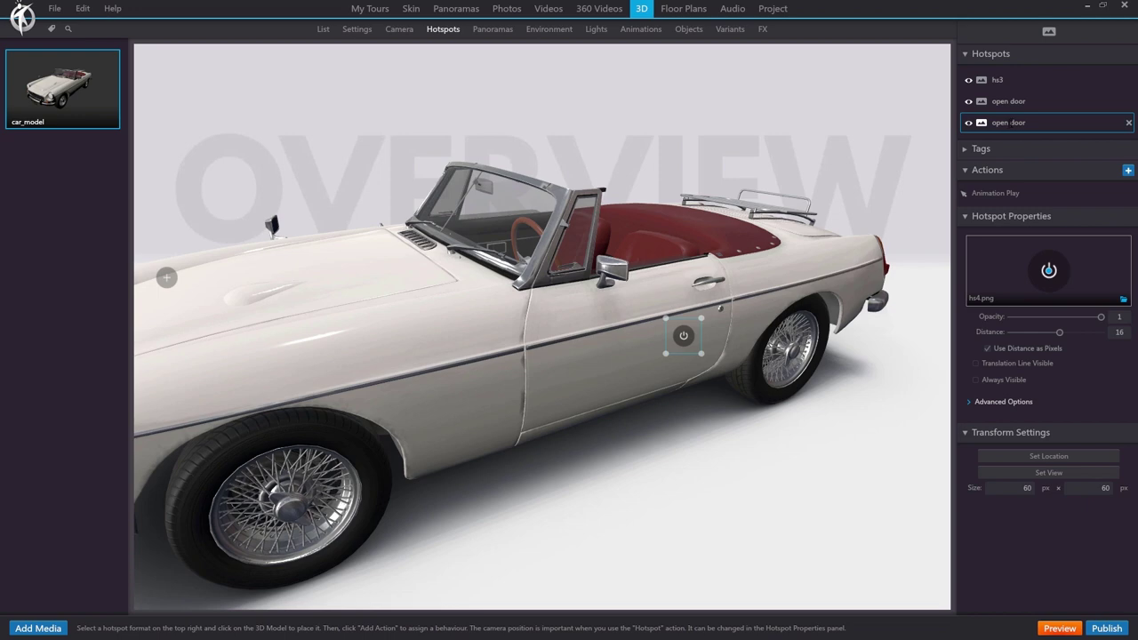
drag(1010, 122, 904, 126)
text(d)
Enable Reverse Playback in the close door hotspot's animation action and hide that hotspot initially.
click(1024, 199)
double_click(992, 194)
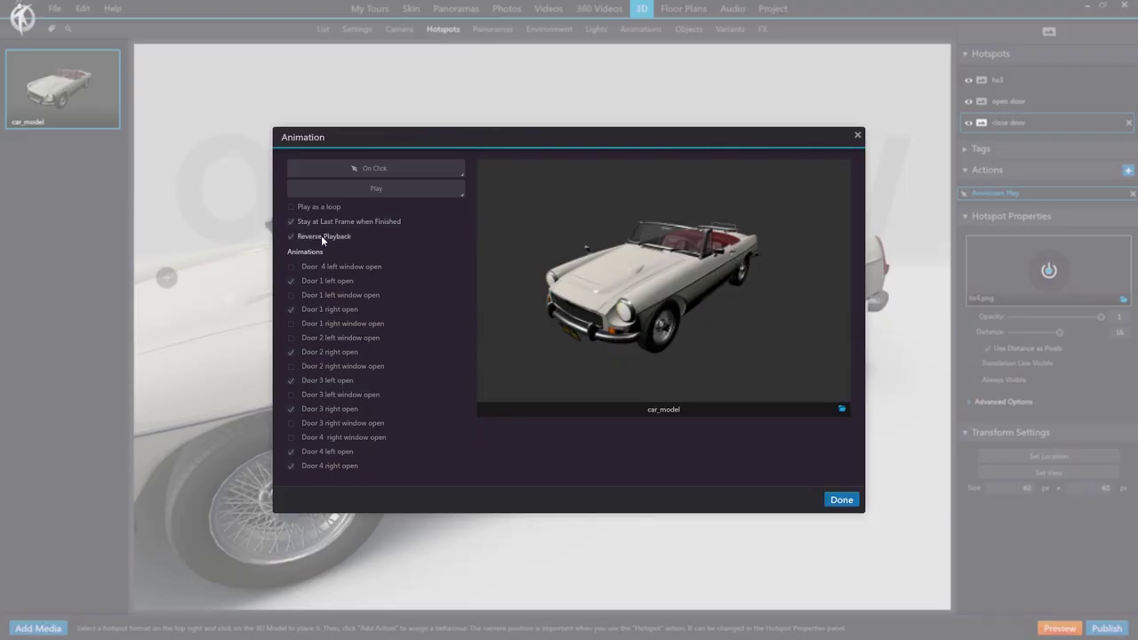
click(842, 500)
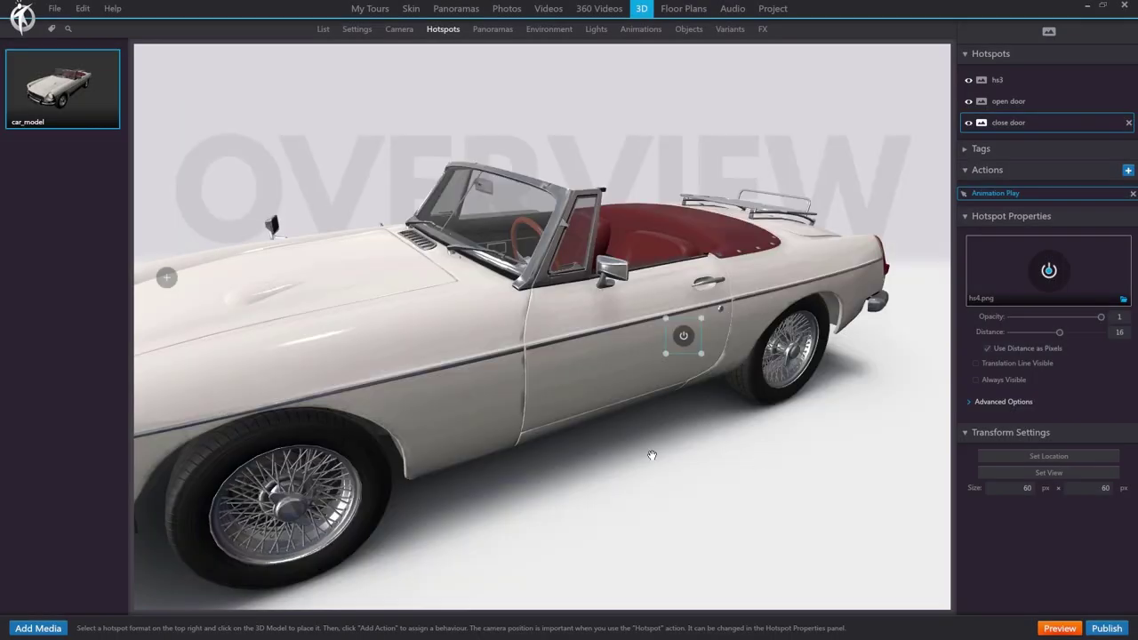
click(969, 124)
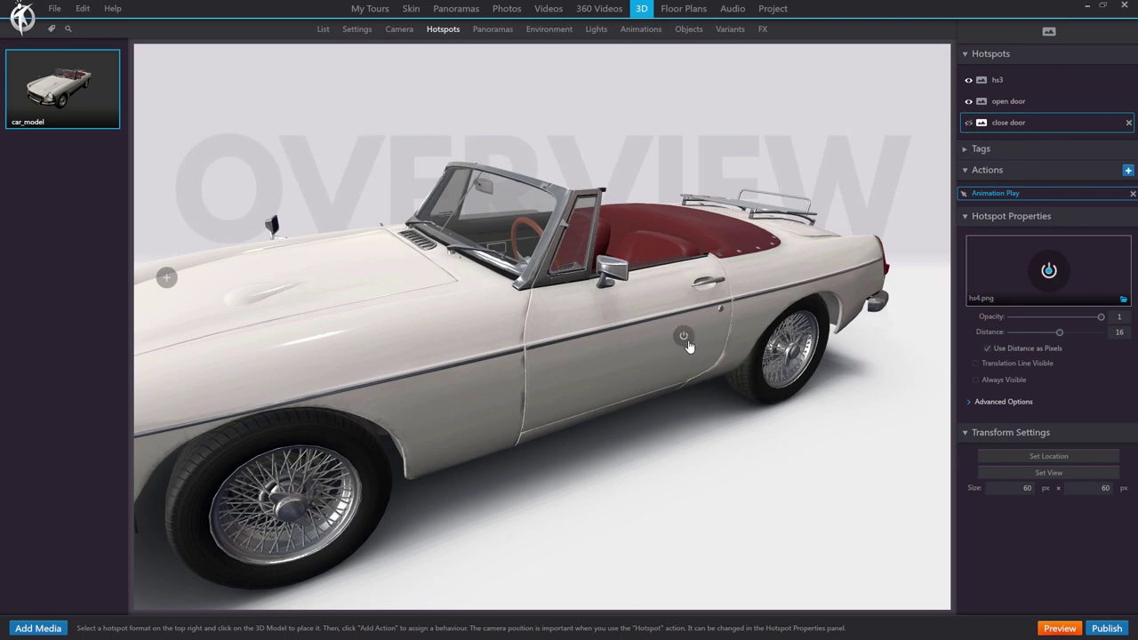
Add an on-click Show Hotspots action to the open door hotspot that shows car_model's close door hotspot.
click(1010, 104)
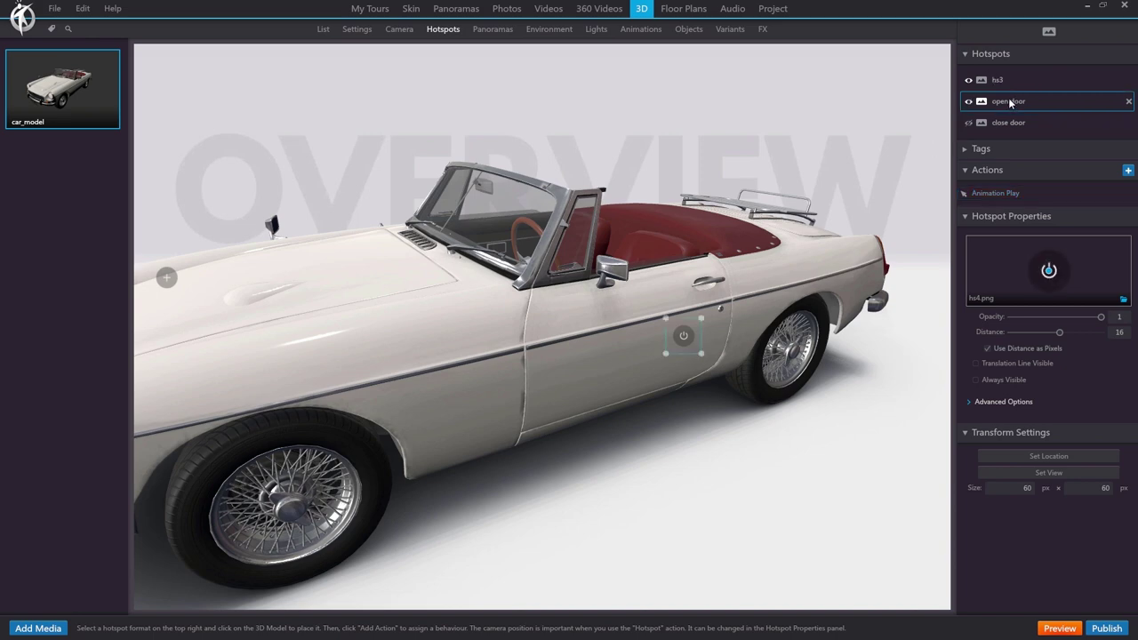
click(1128, 170)
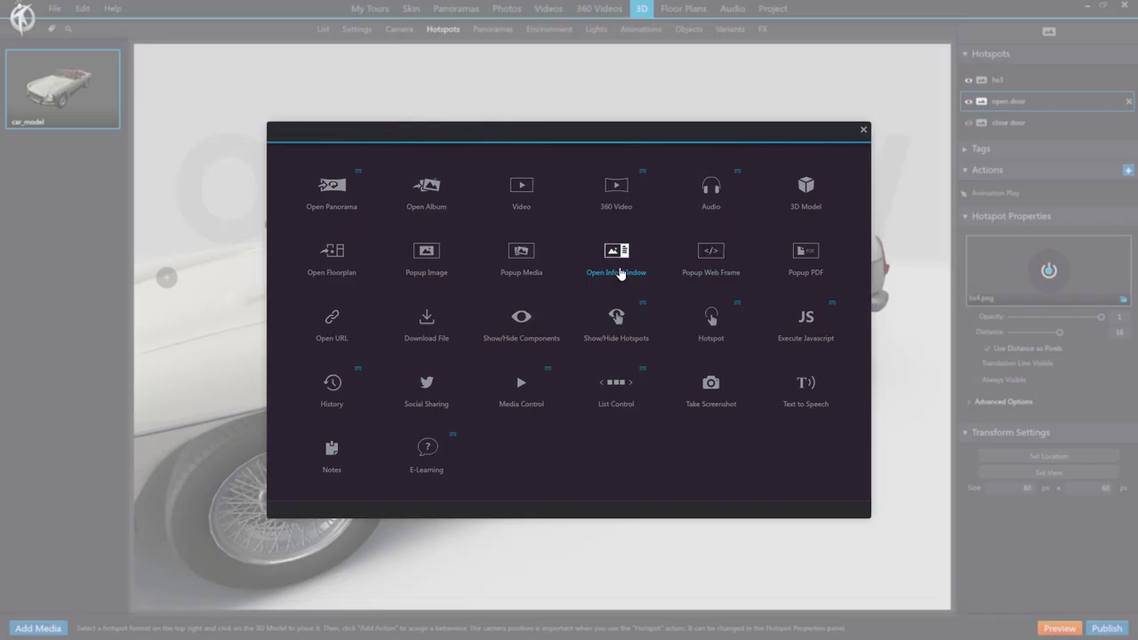
click(616, 320)
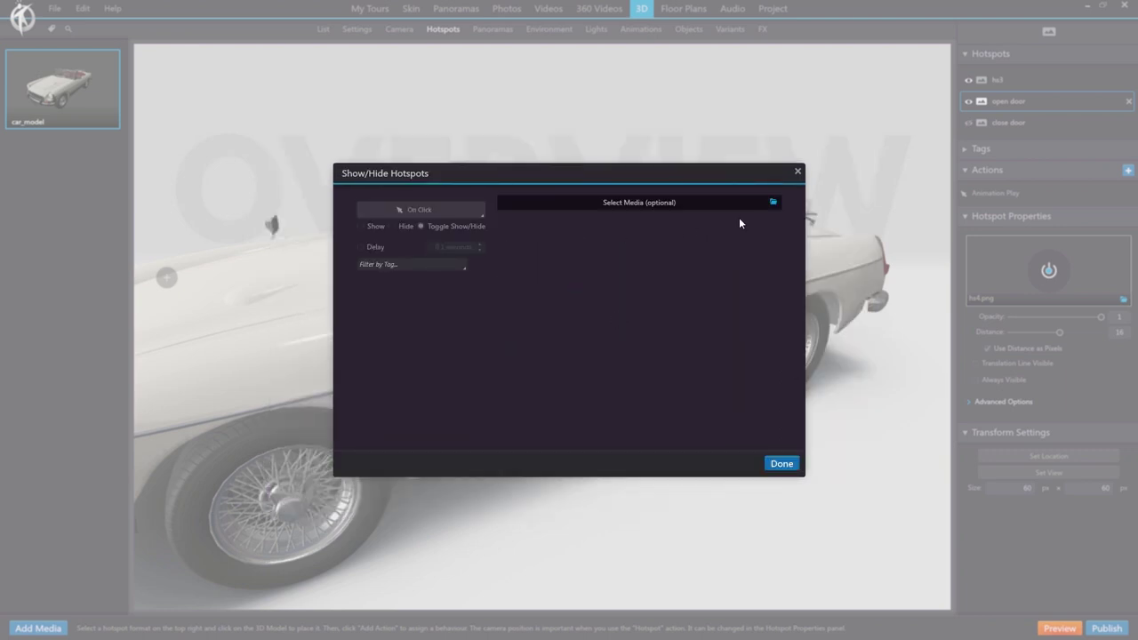
click(773, 203)
click(331, 210)
double_click(329, 211)
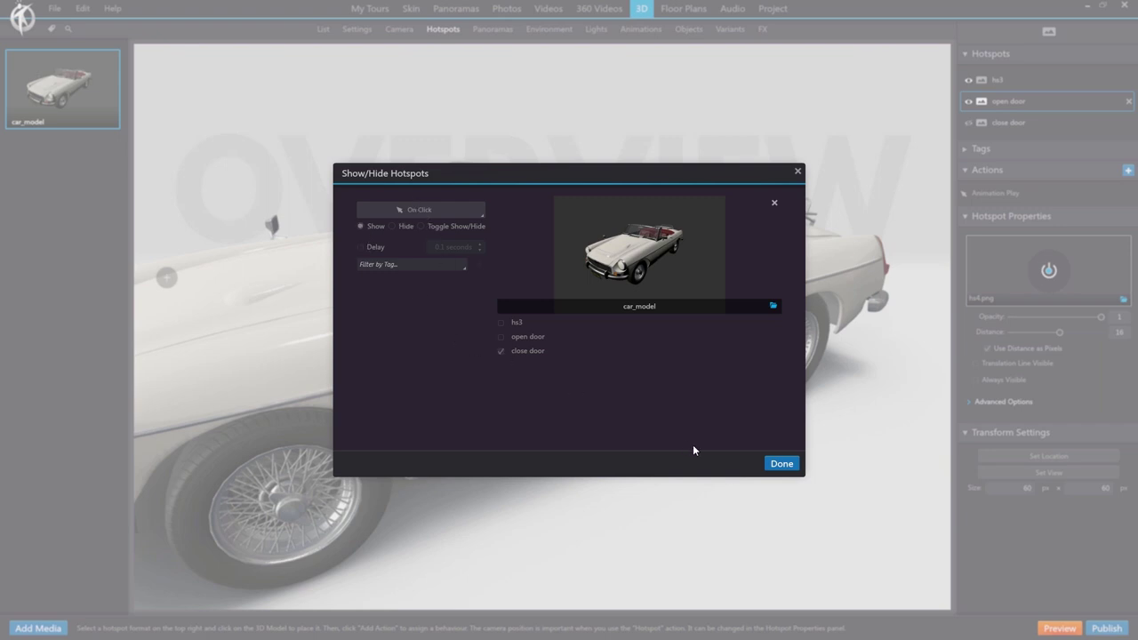
click(782, 463)
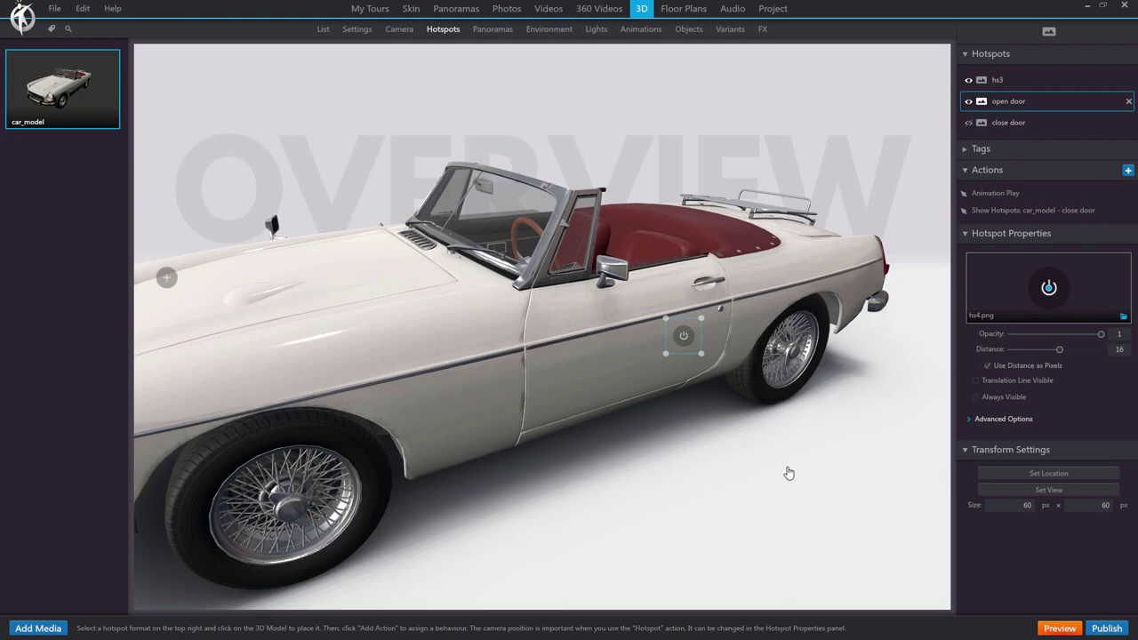
Add an on-click Hide Hotspots action to the open door hotspot that hides the open door hotspot itself.
click(1128, 170)
click(623, 318)
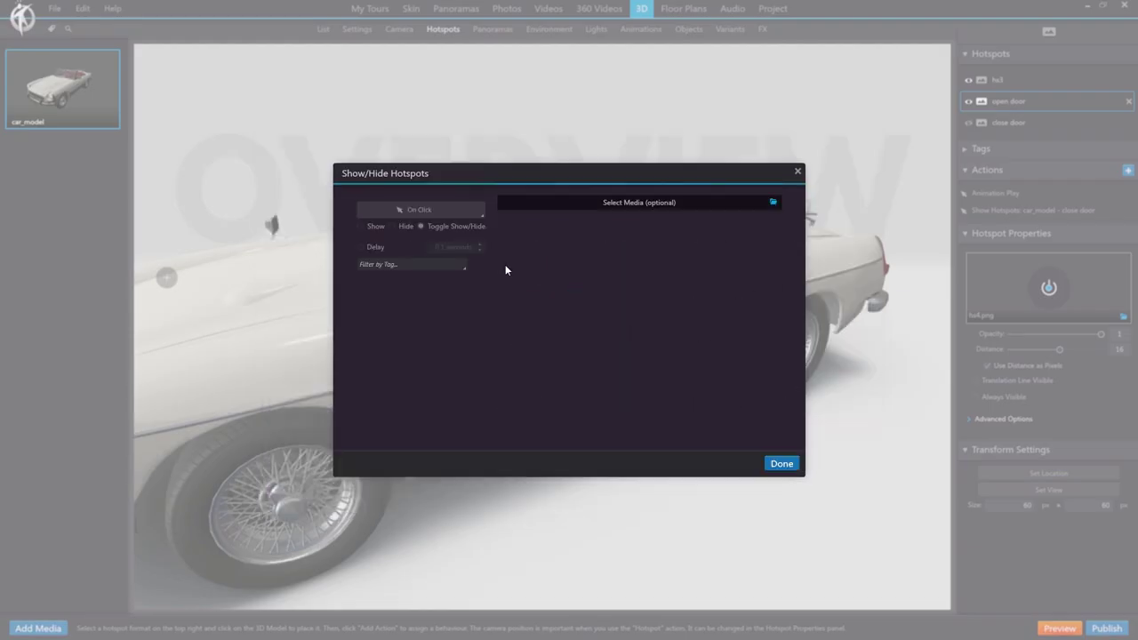
click(773, 204)
double_click(359, 230)
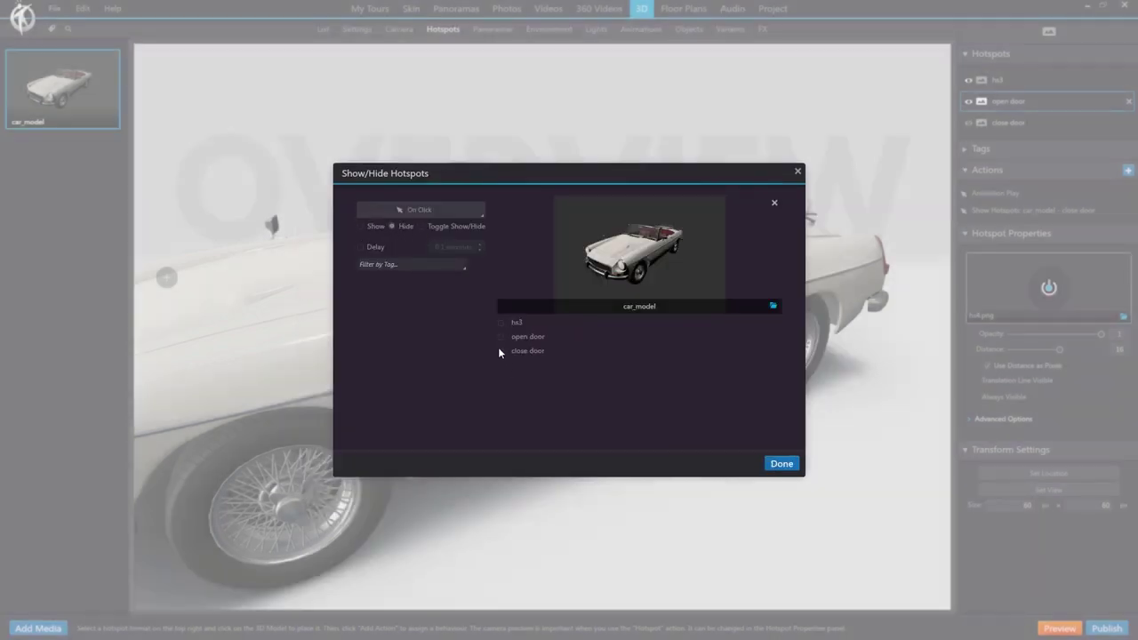
click(782, 464)
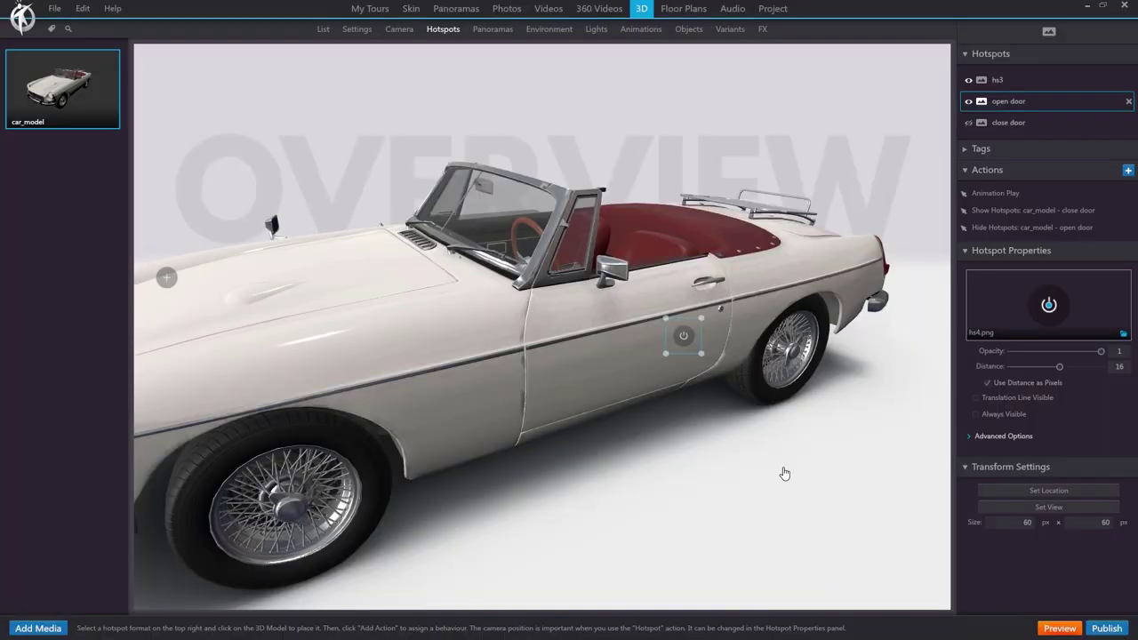
Copy the Show Hotspots and Hide Hotspots actions from the open door hotspot to the close door hotspot.
click(1067, 211)
click(1043, 229)
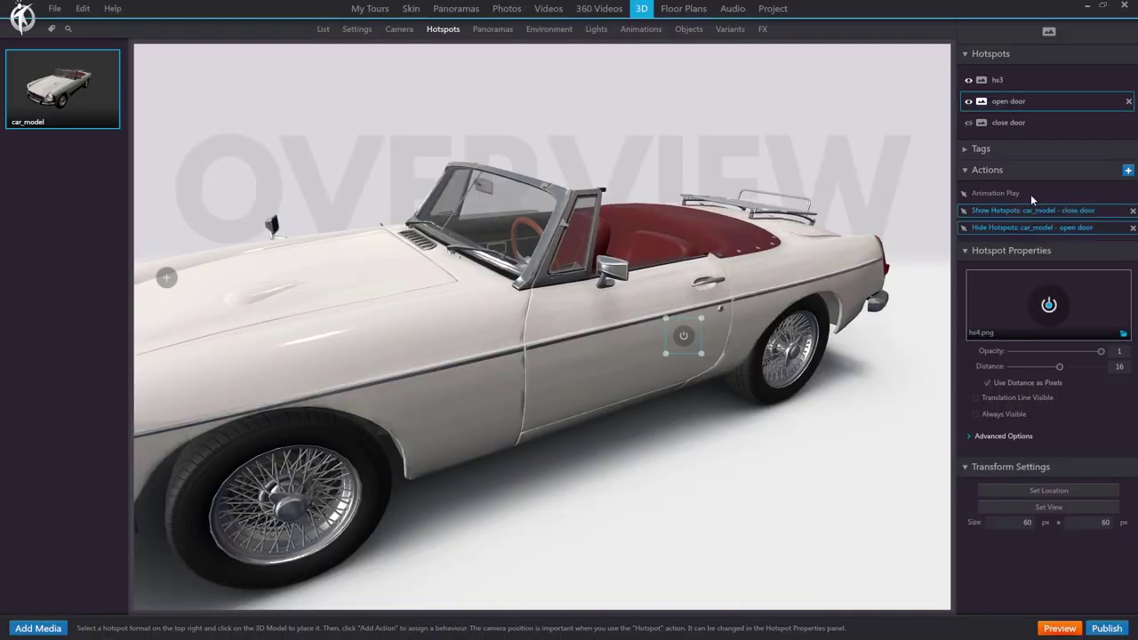
click(1006, 123)
click(1005, 193)
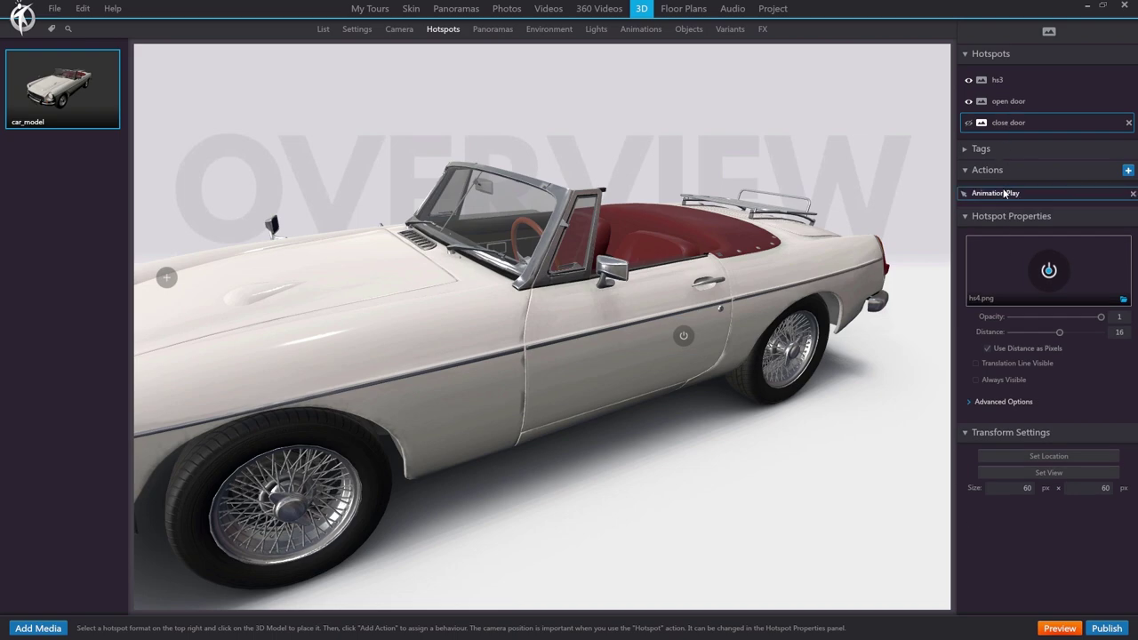
Set the close door hotspot's Show Hotspots action to show the open door hotspot and its Hide Hotspots action to hide the close door hotspot.
double_click(1004, 210)
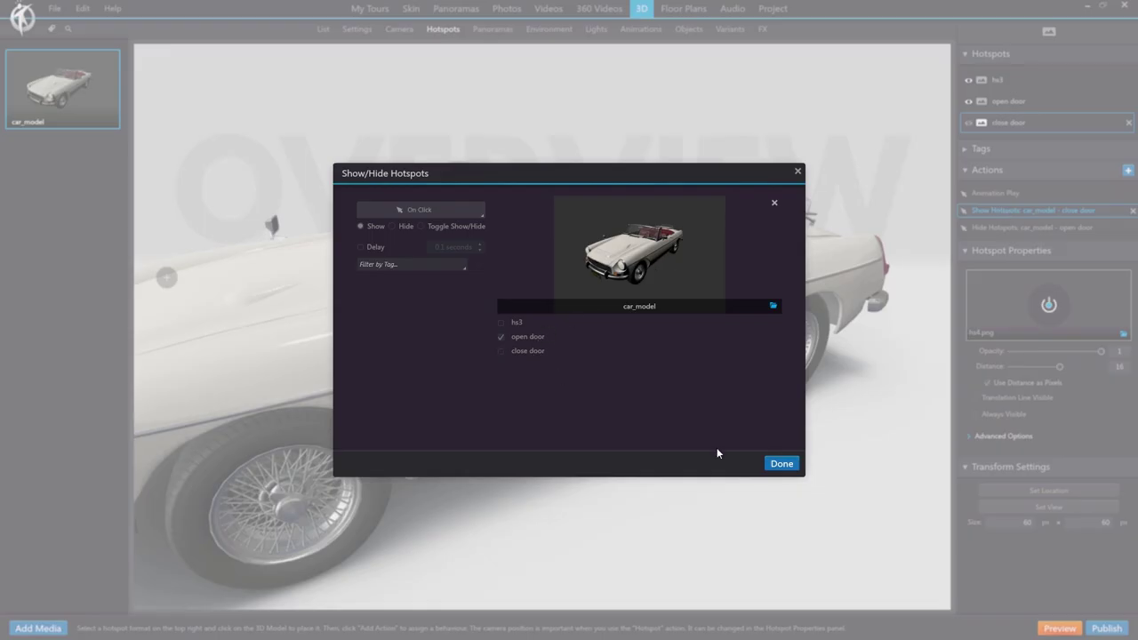
click(782, 464)
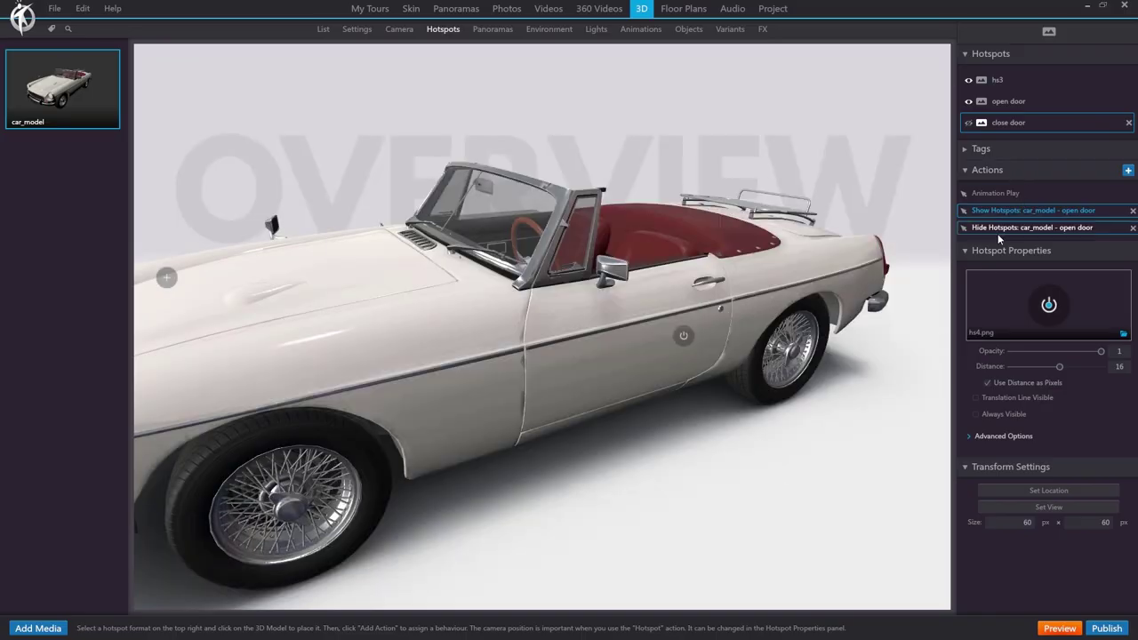
double_click(998, 228)
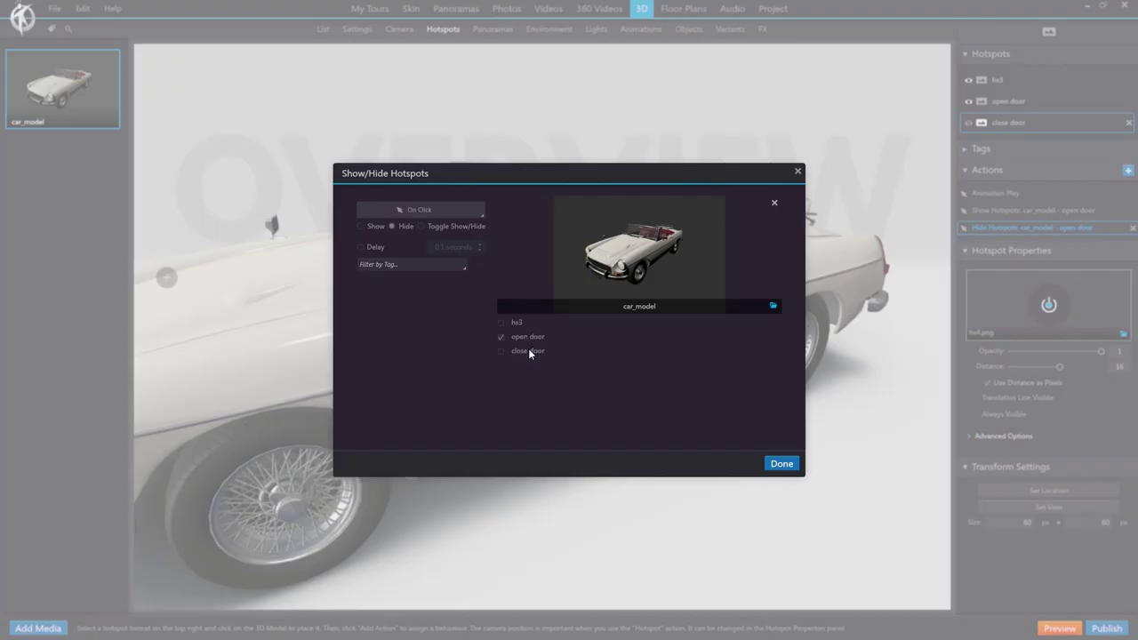
click(781, 463)
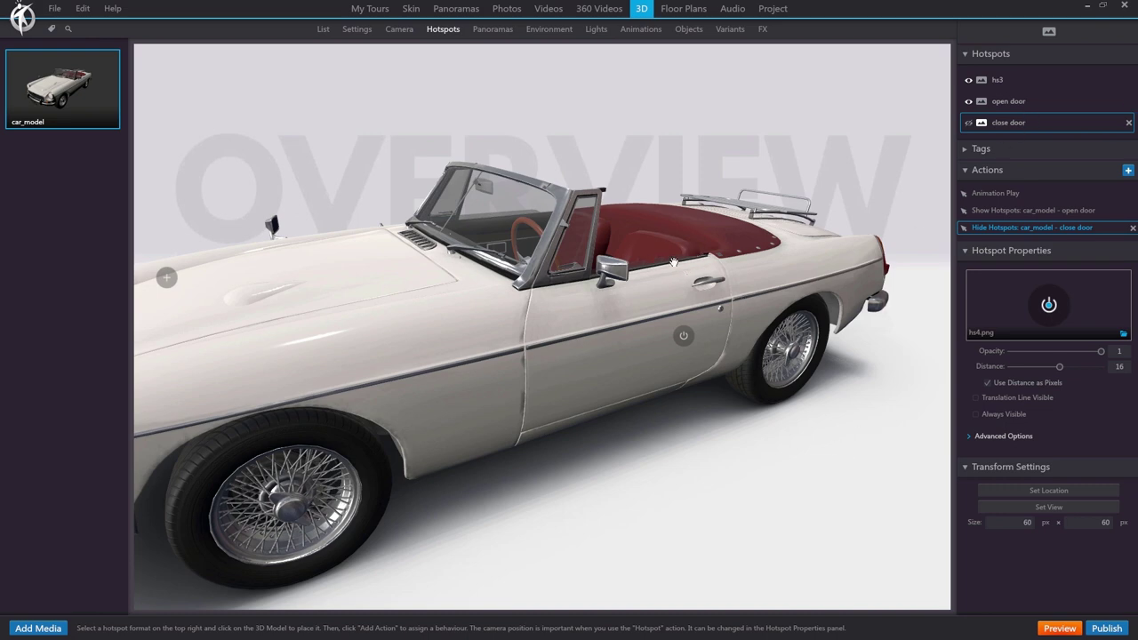
Preview the tour and test the hood hotspot's paint color panel with Flame Red and Snowberry White, plus the hotspot on the car door.
drag(509, 417, 656, 332)
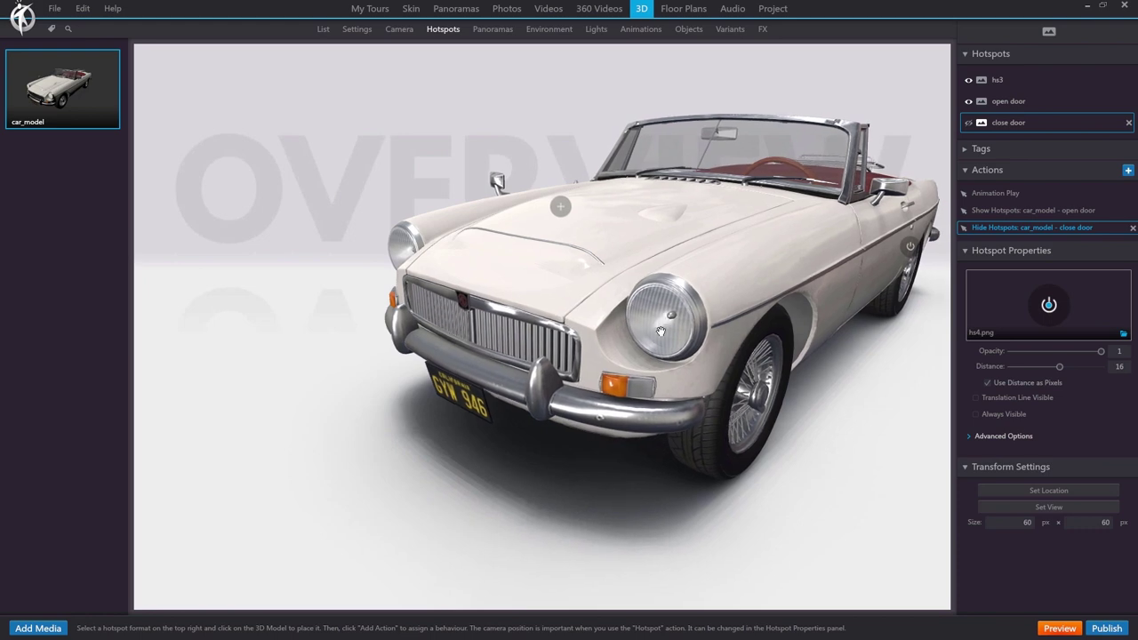
drag(726, 335, 640, 374)
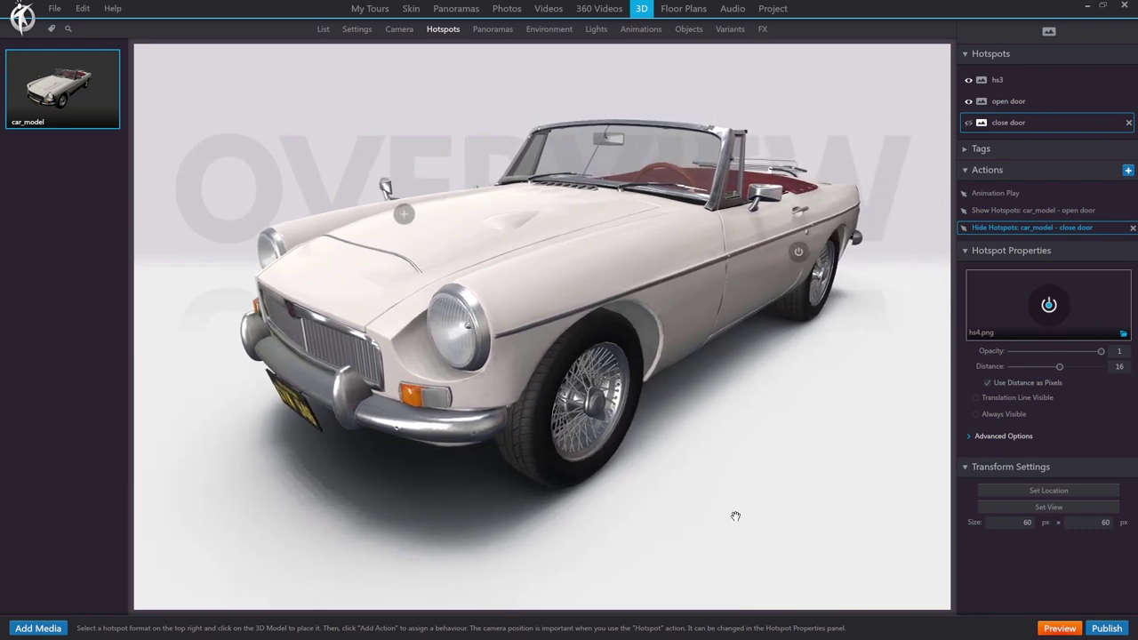
click(1059, 626)
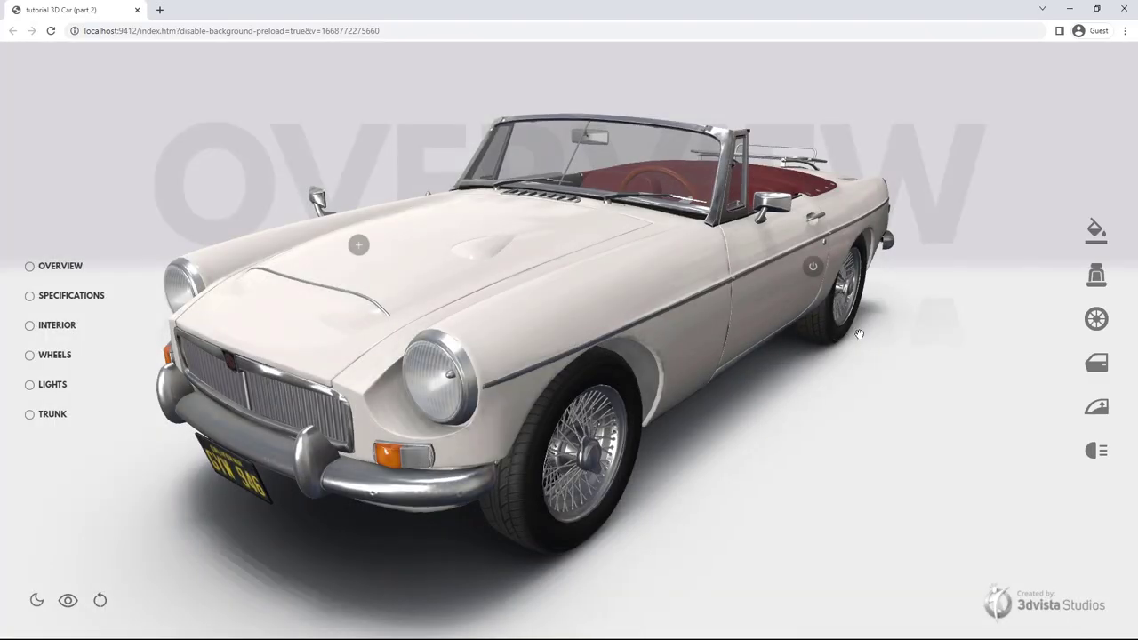
click(359, 249)
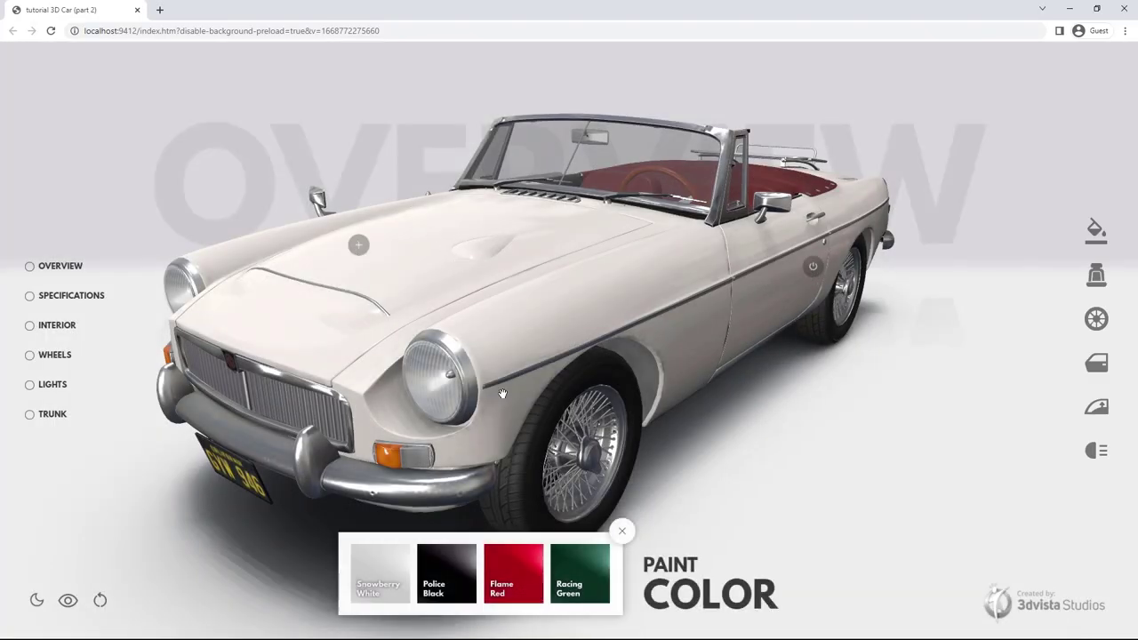
click(504, 553)
click(381, 573)
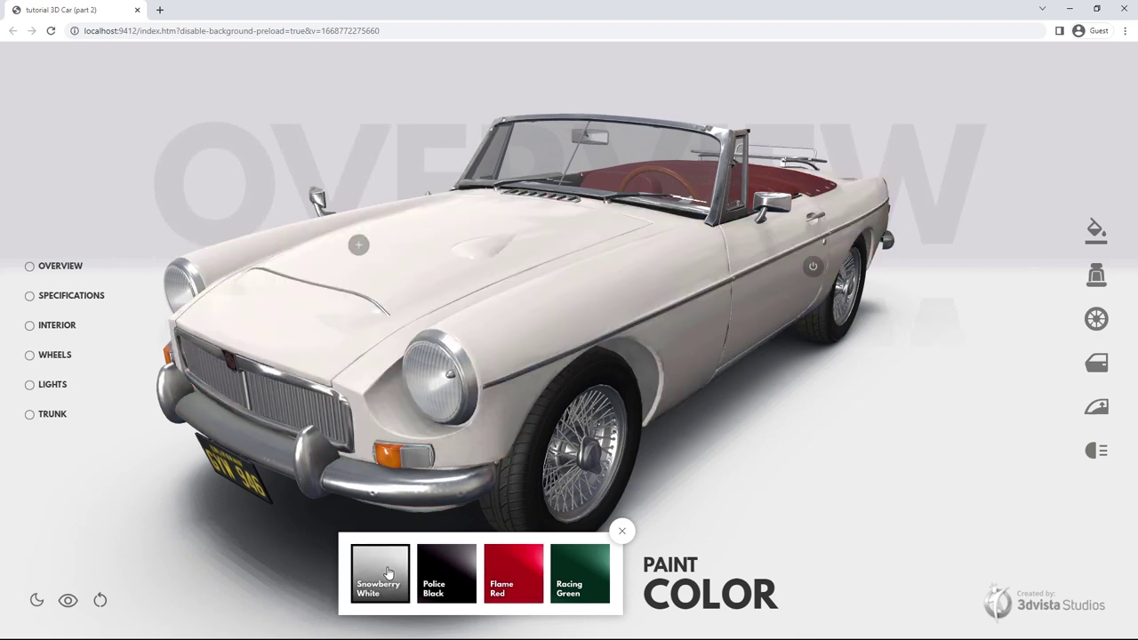
click(622, 530)
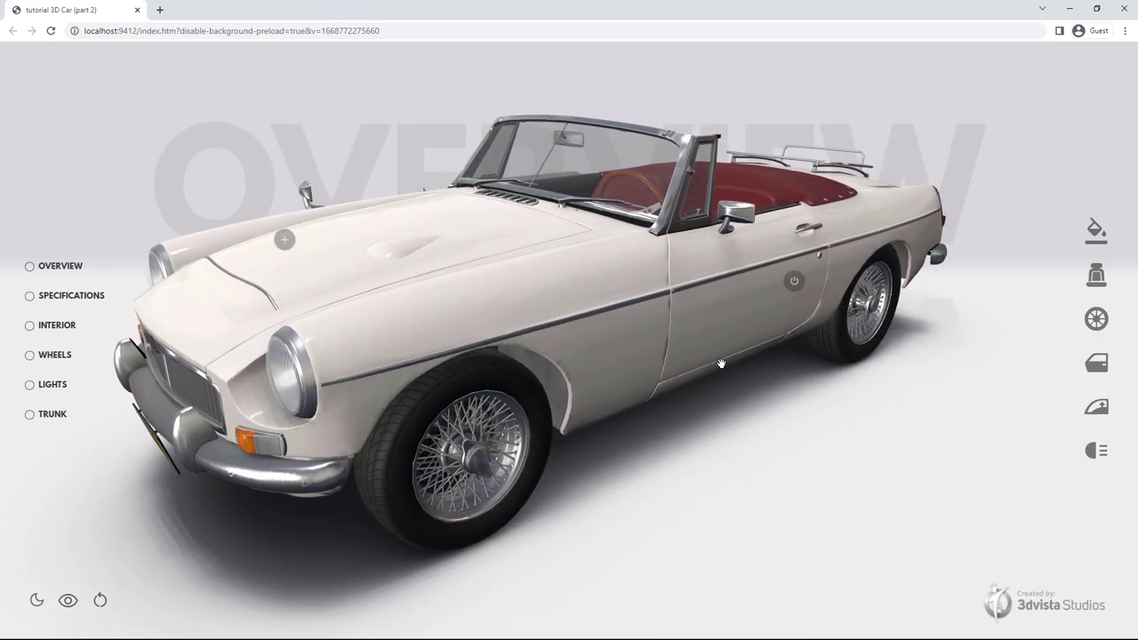
click(796, 289)
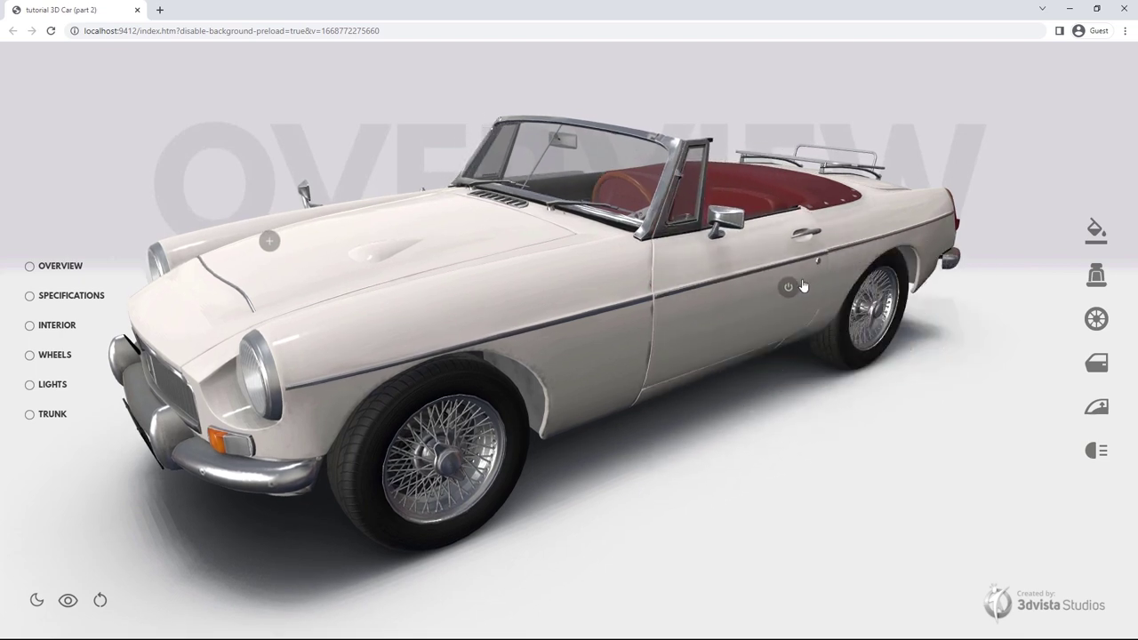
click(787, 299)
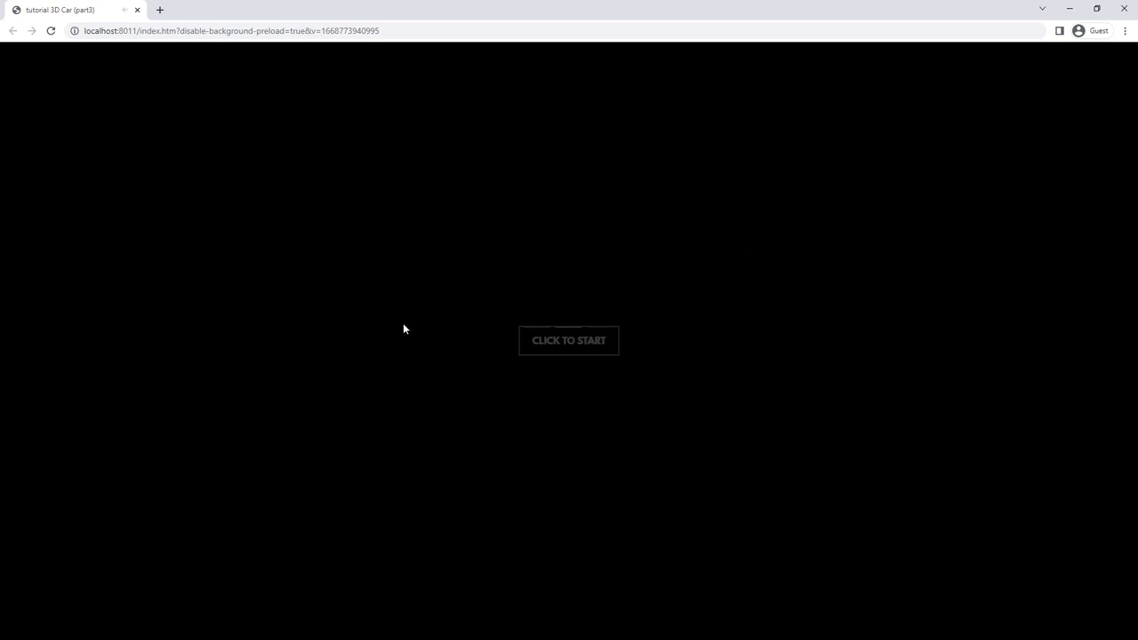
Start the part 3 tour's preview and examine the Initial container's Show Components action, its target and its effects in the skin.
click(587, 351)
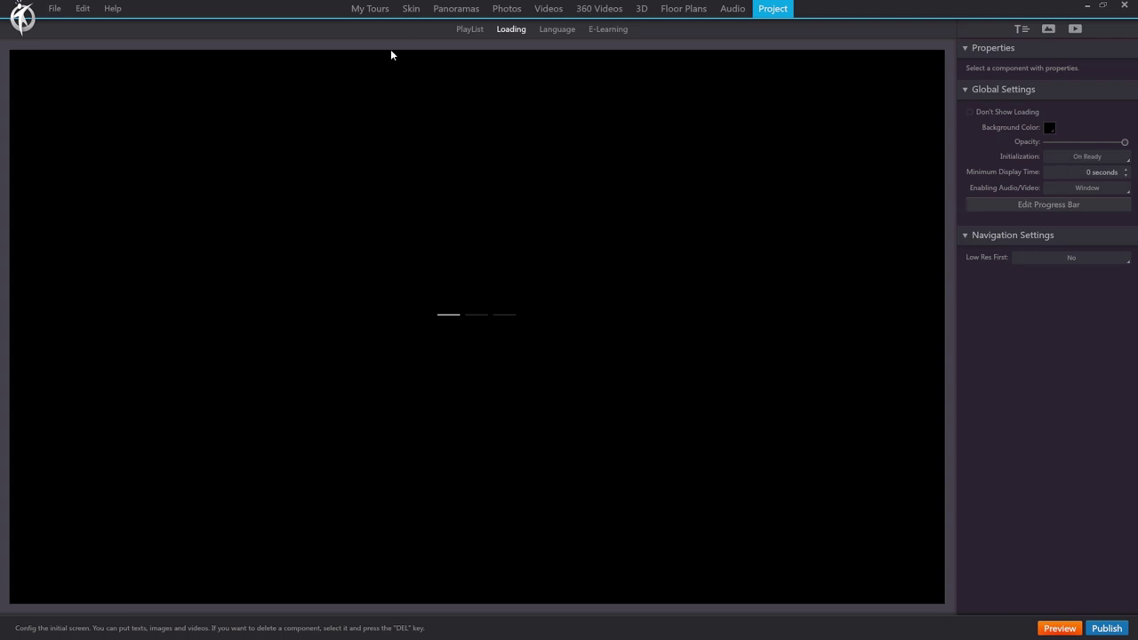
click(411, 10)
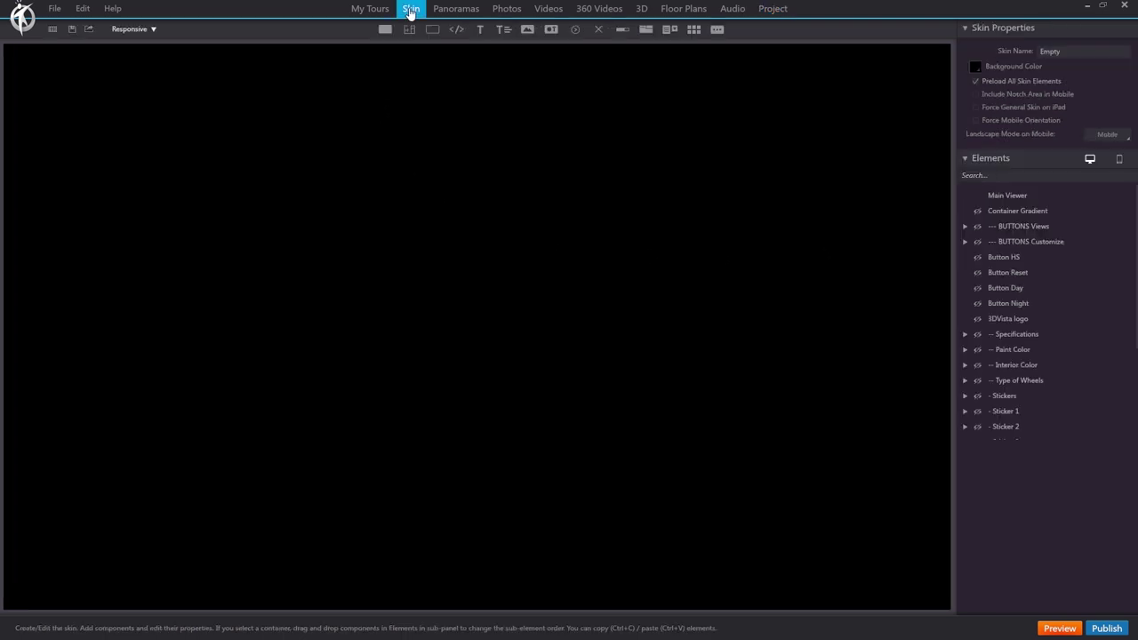
click(706, 201)
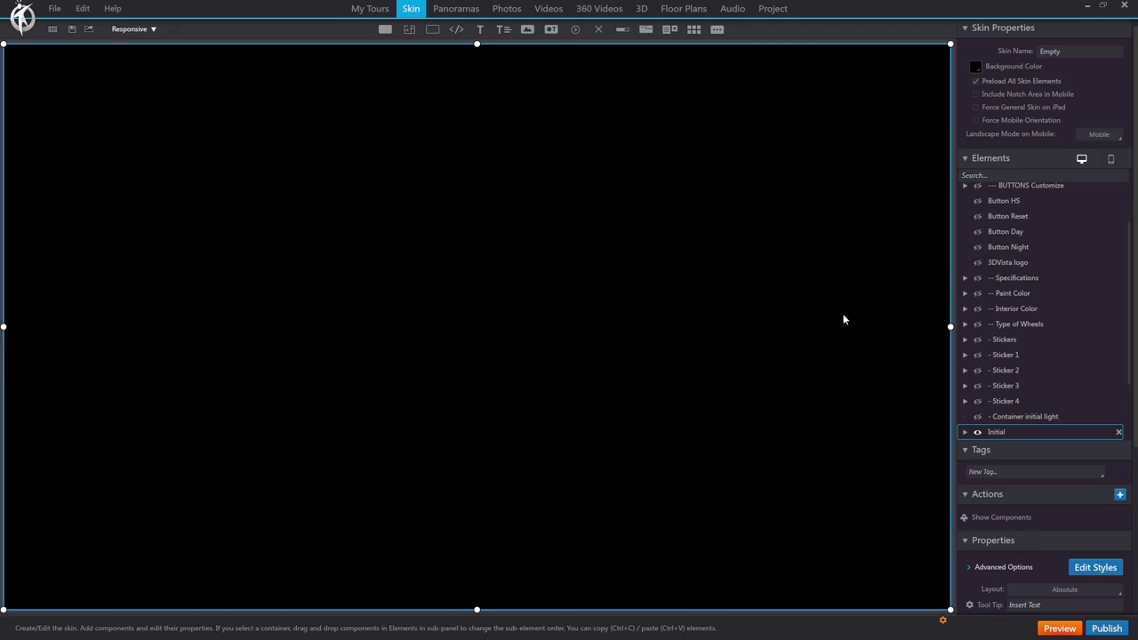
click(966, 432)
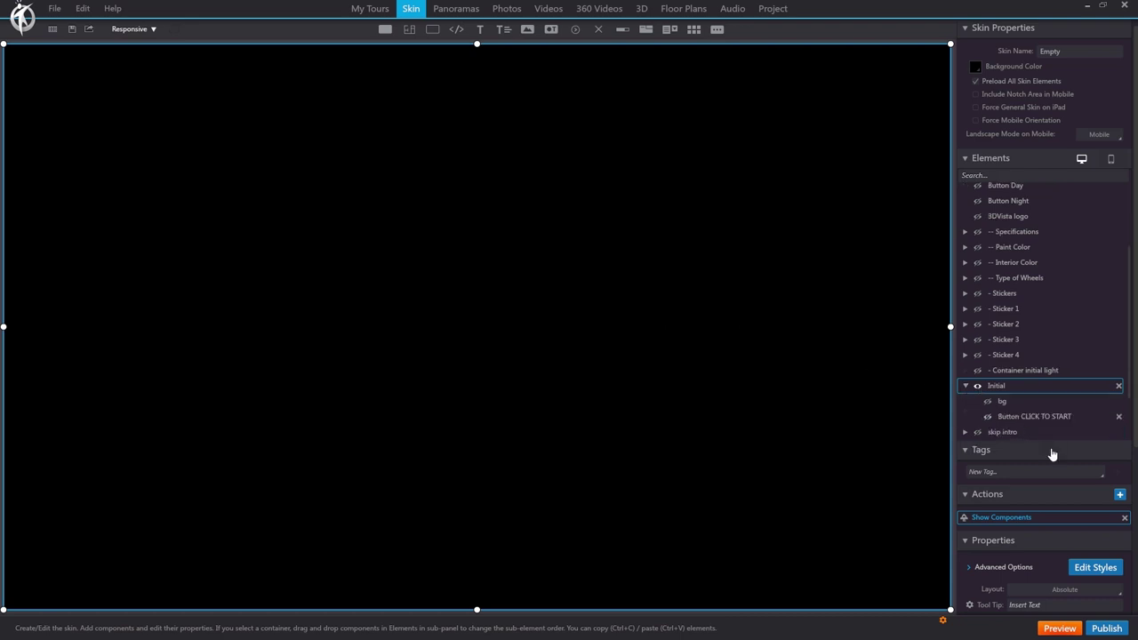
click(988, 418)
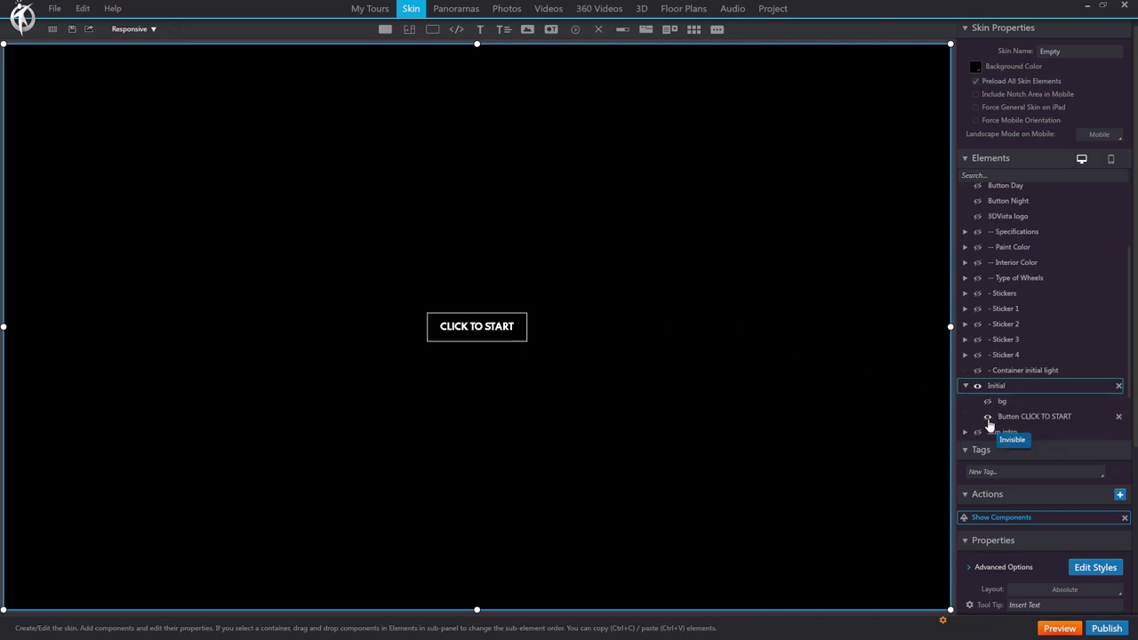
click(988, 418)
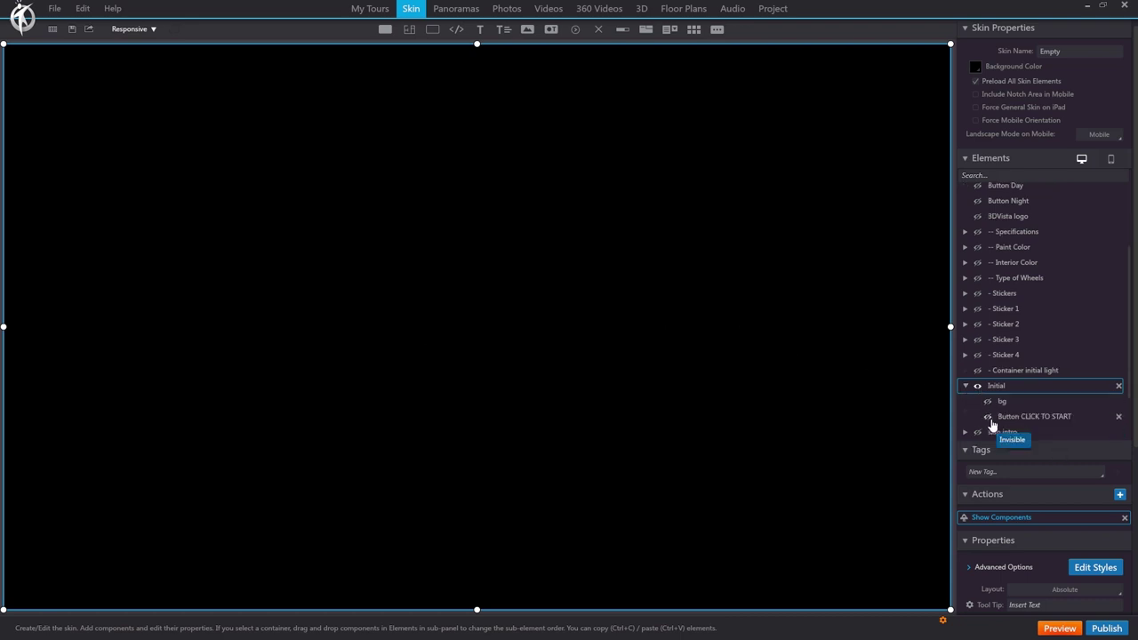
double_click(998, 521)
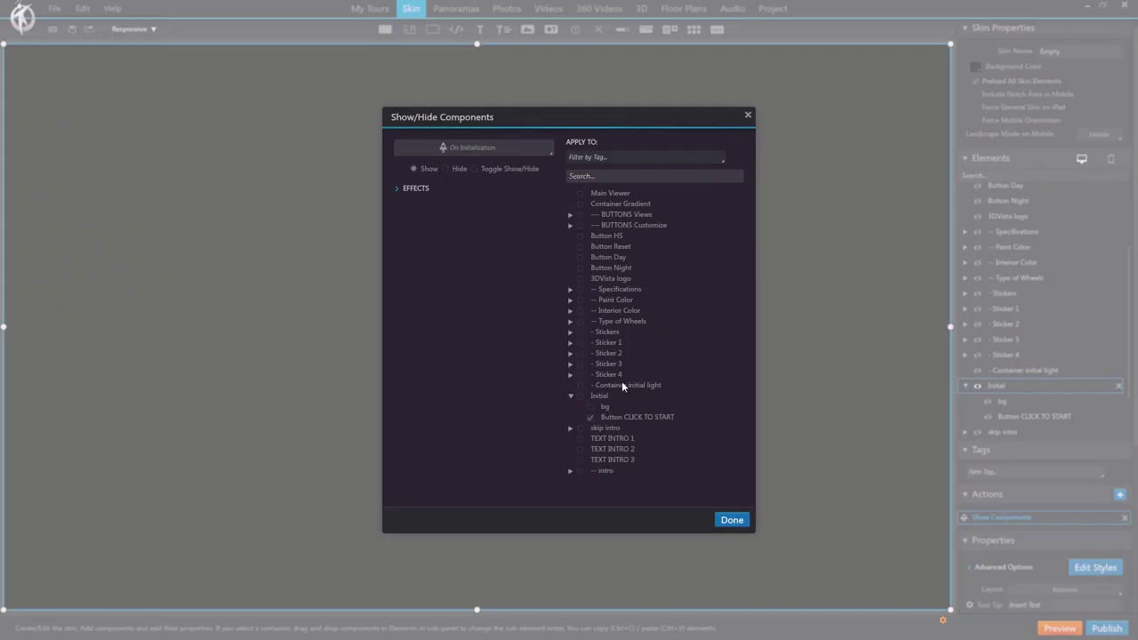
click(399, 191)
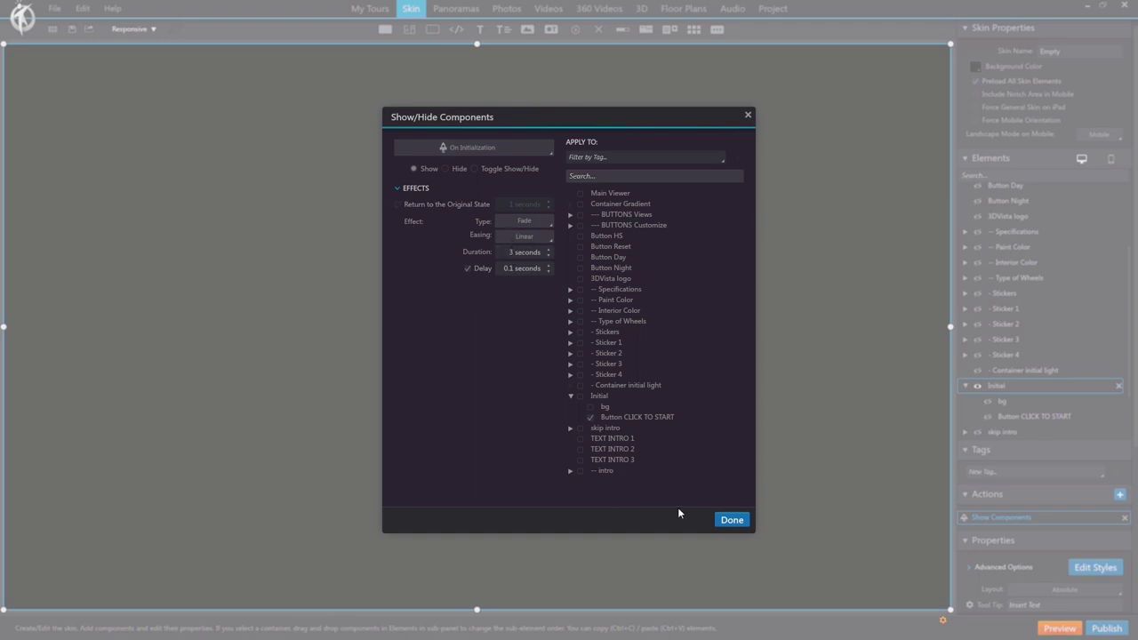
click(731, 520)
Show and hide the CLICK TO START button and the TEXT INTRO 1, 2 and 3 elements in turn to examine the intro screens.
click(987, 418)
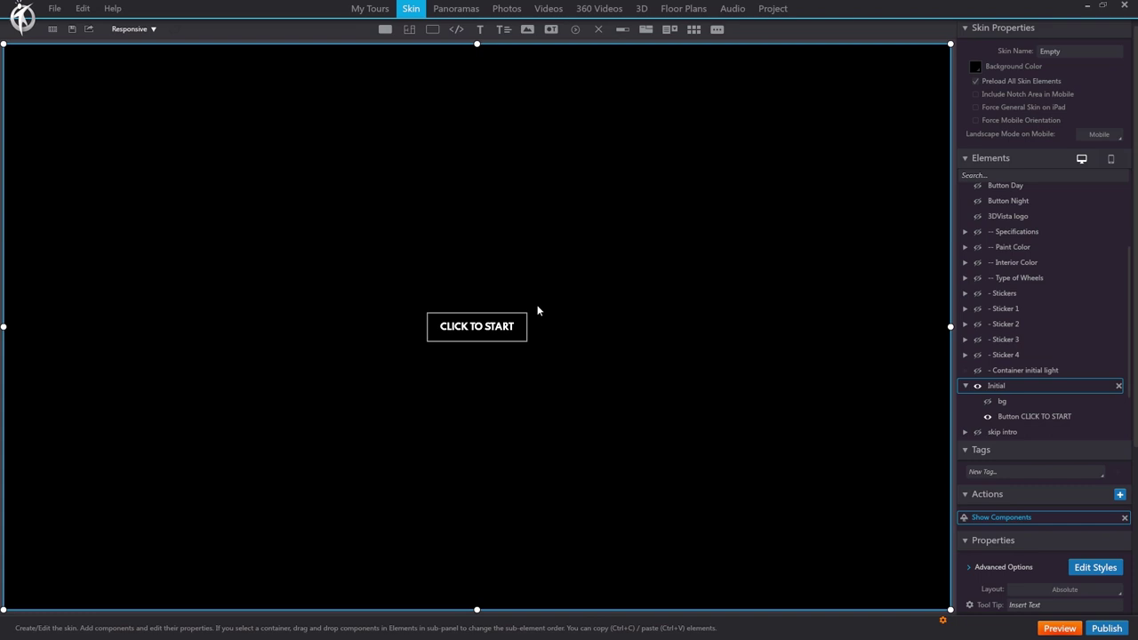
scroll(1081, 364, down, 2)
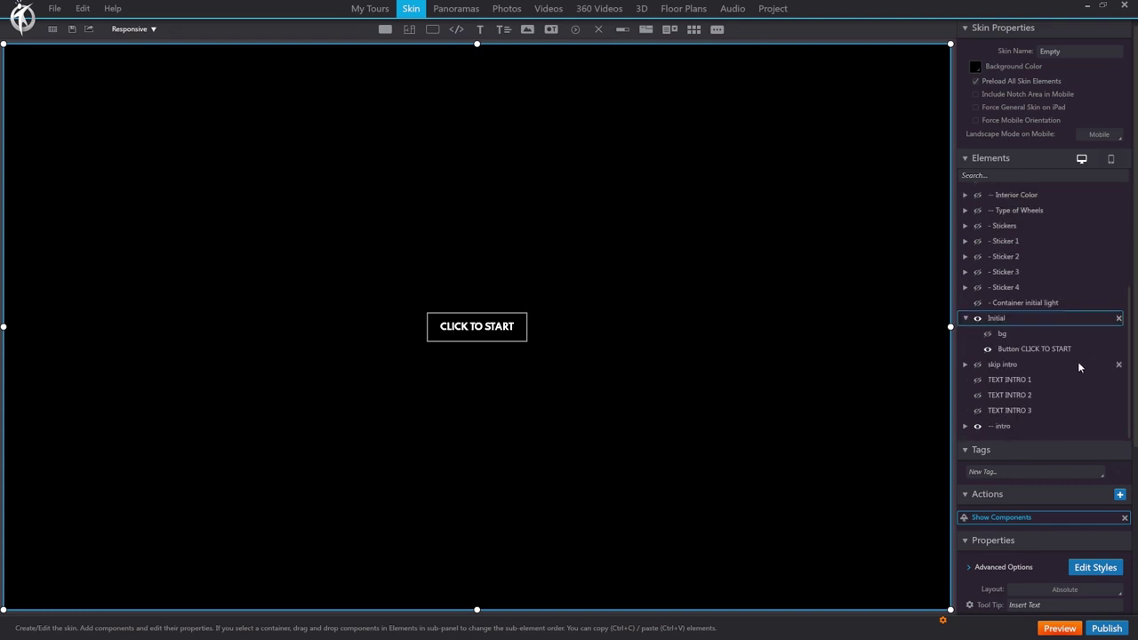
click(987, 349)
click(977, 381)
click(978, 380)
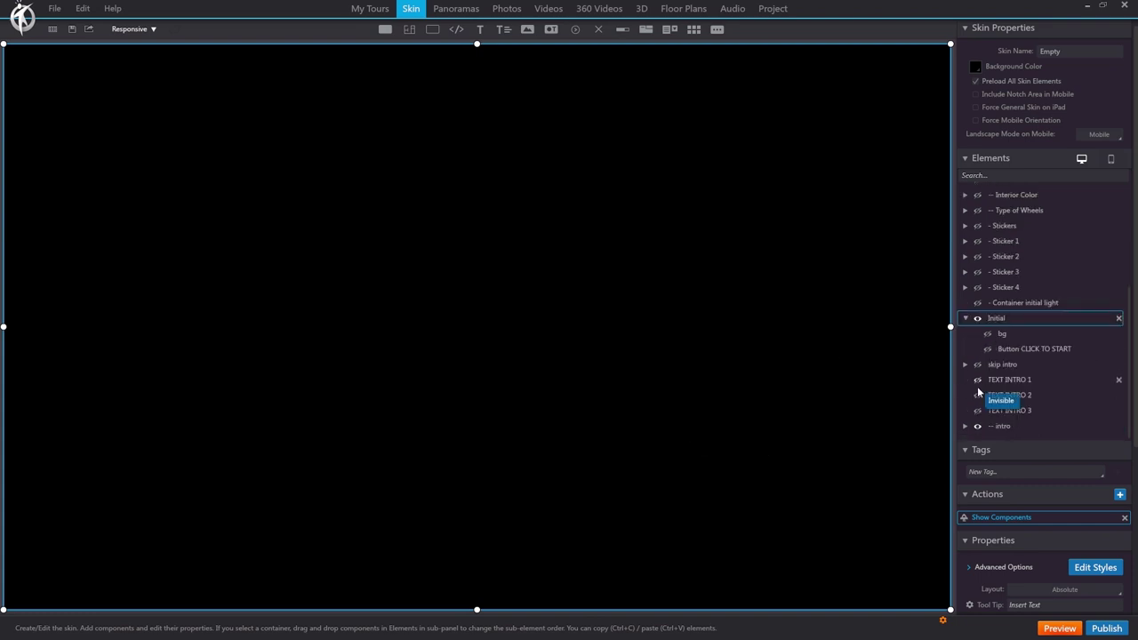
click(979, 396)
click(978, 397)
click(977, 411)
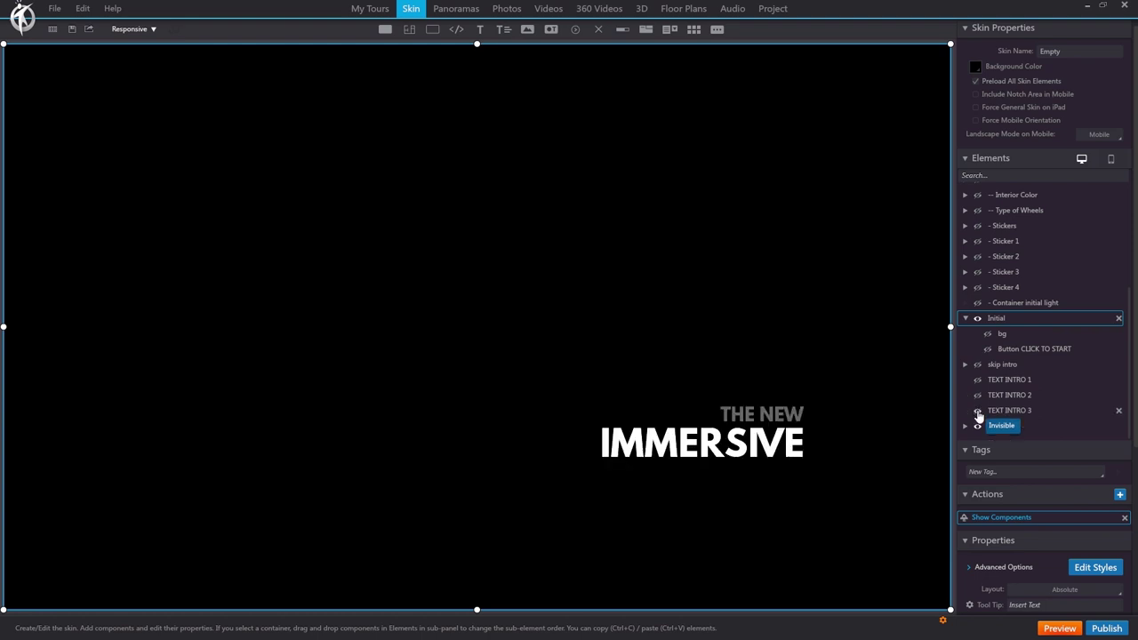
click(978, 412)
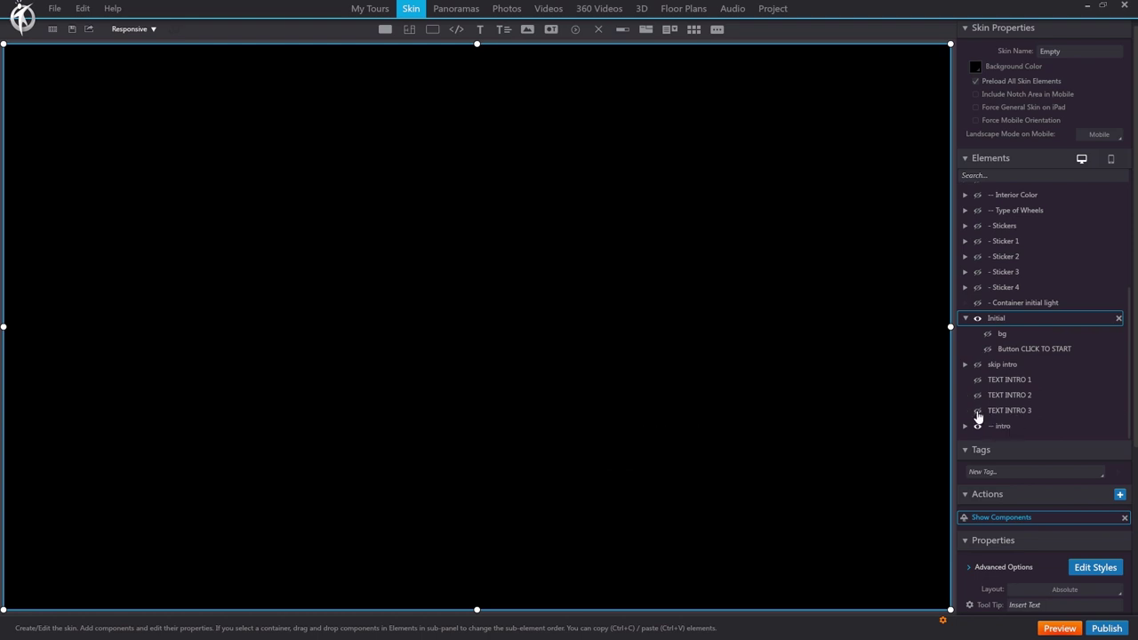
Show the CLICK TO START button and review the settings of its Open 3D Model action for mg_roadster_01.
click(988, 350)
click(467, 334)
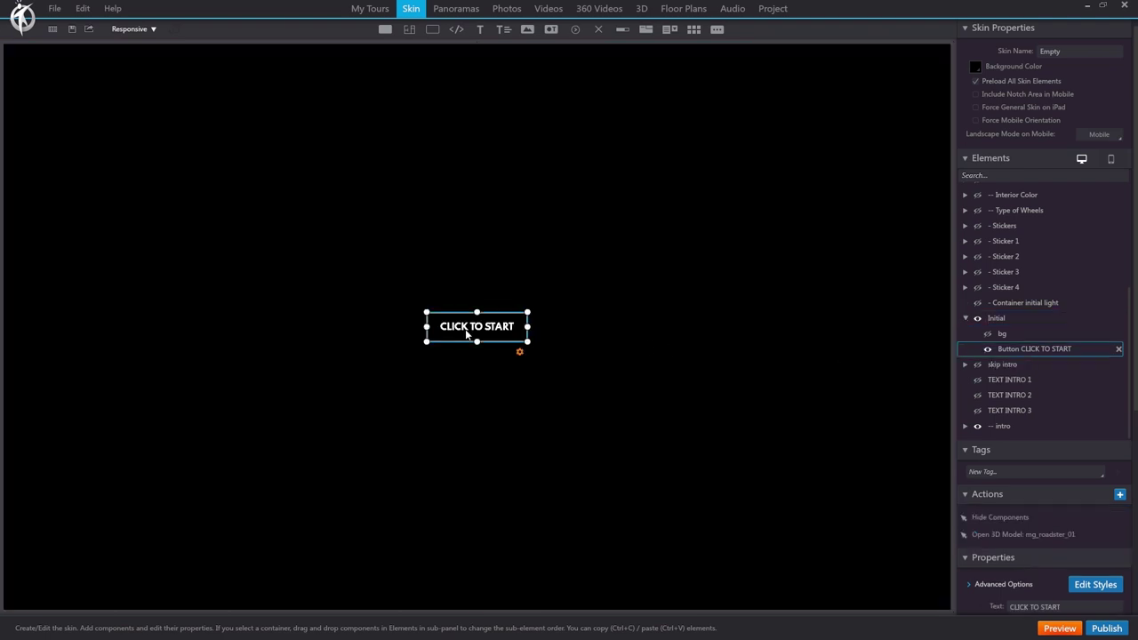
double_click(1033, 535)
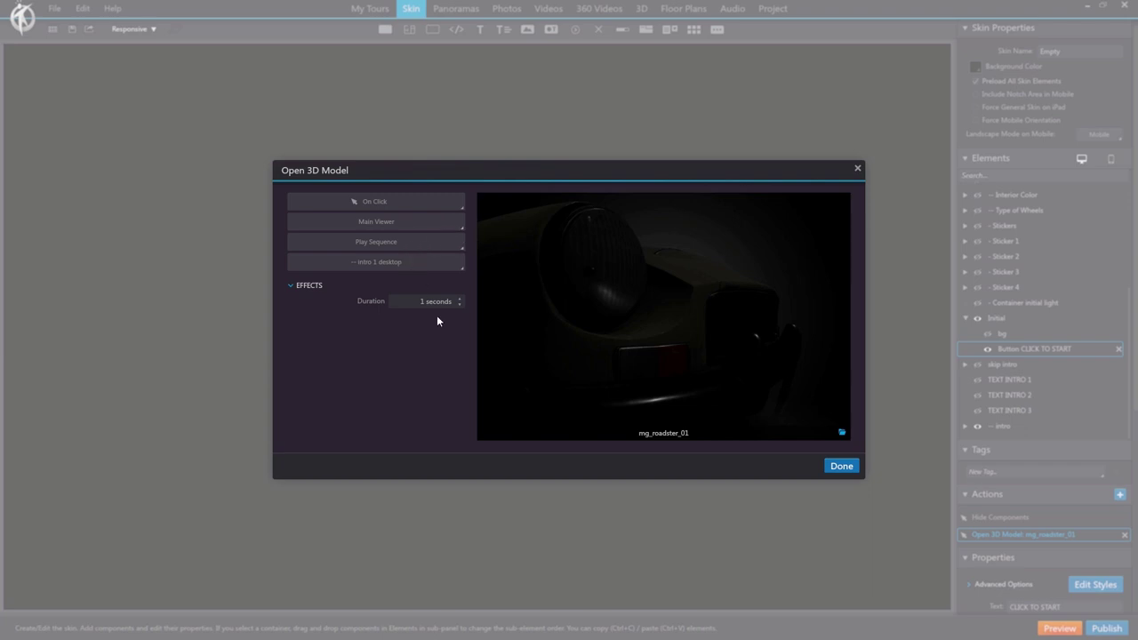
click(841, 467)
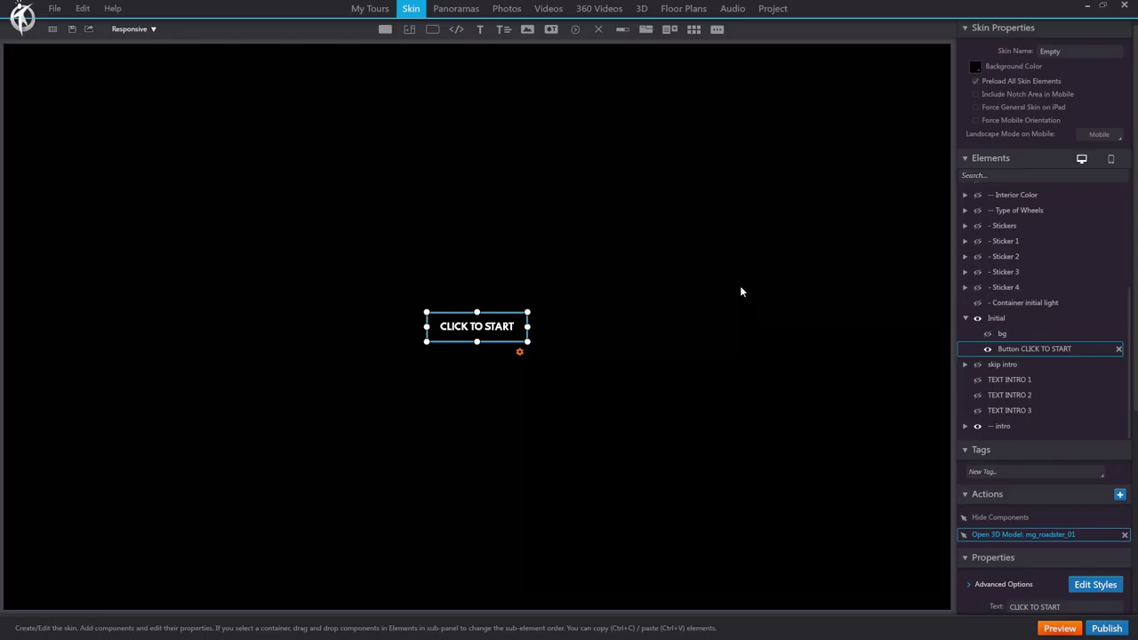
Examine the front 1, front 2 and wheel 1 waypoints in mg_roadster_01's intro 1 desktop camera sequence.
click(642, 13)
click(93, 80)
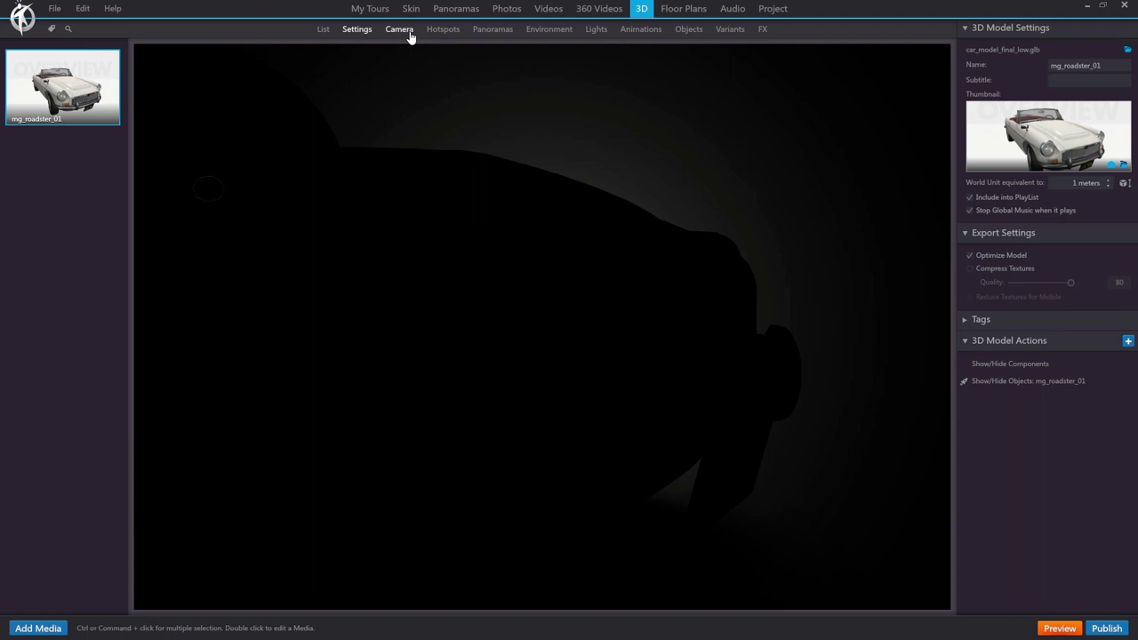
click(399, 29)
click(992, 434)
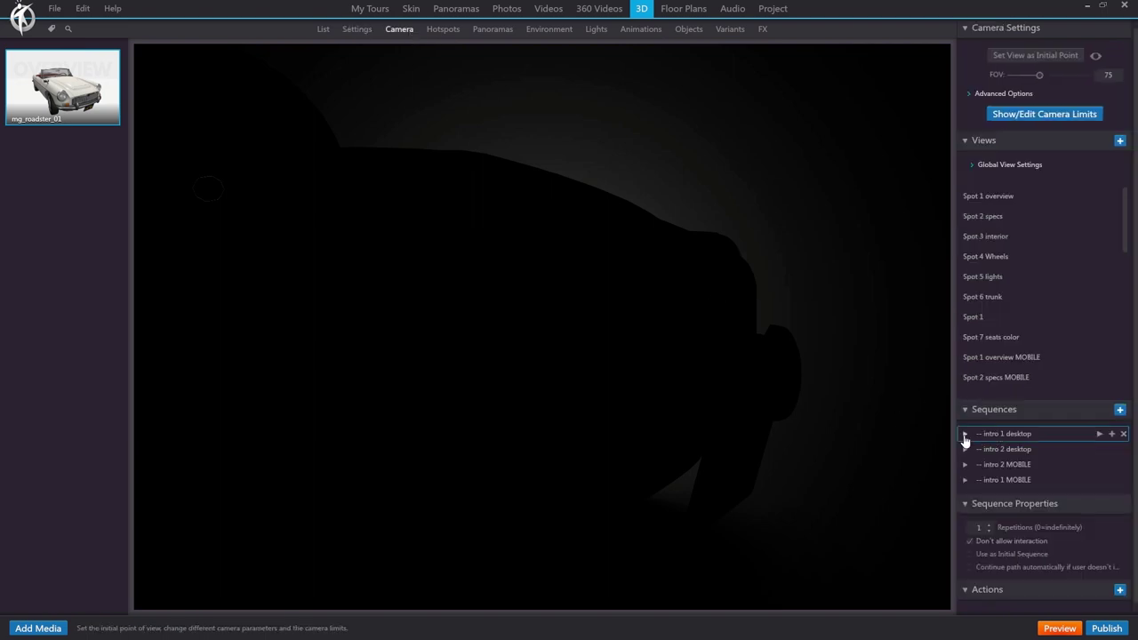
click(965, 434)
scroll(1012, 439, down, 2)
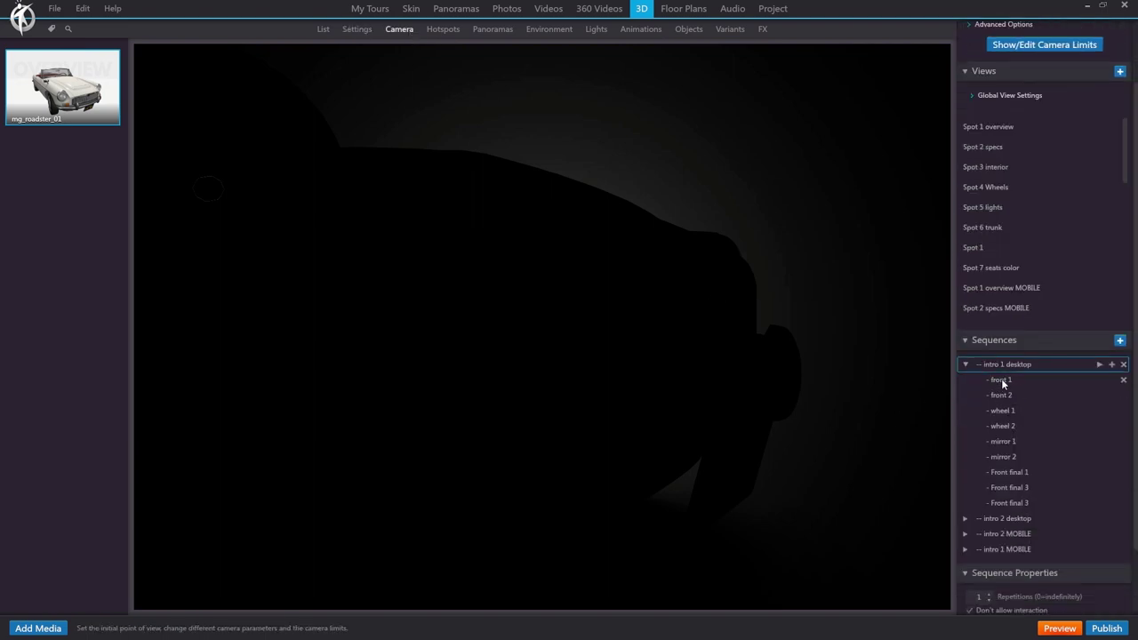
click(1001, 379)
click(1009, 396)
click(1009, 412)
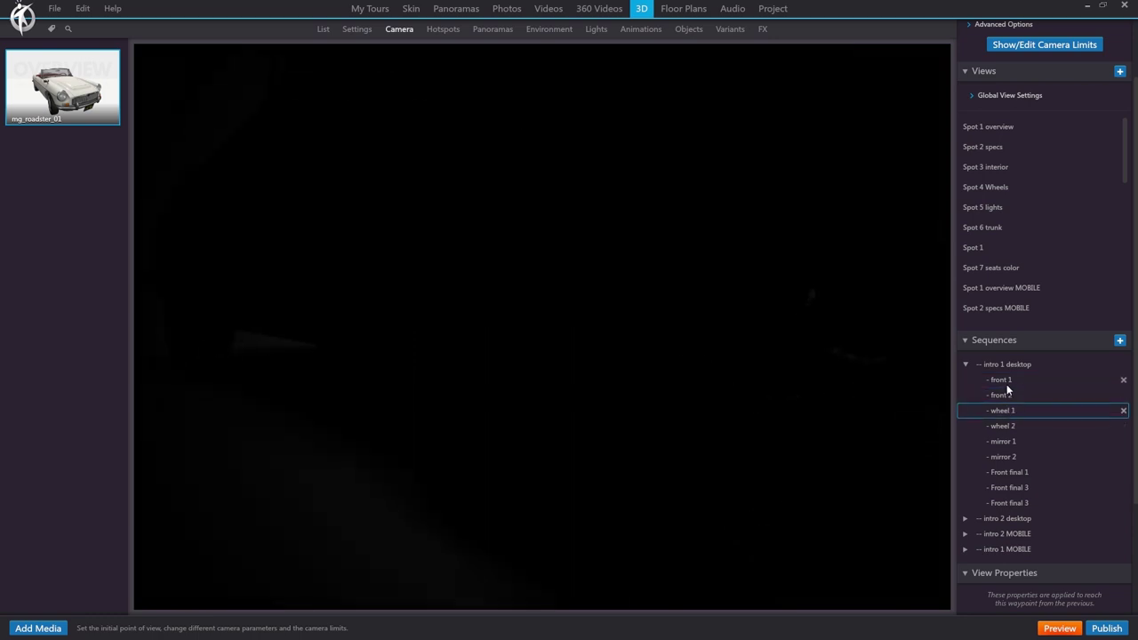
click(1006, 380)
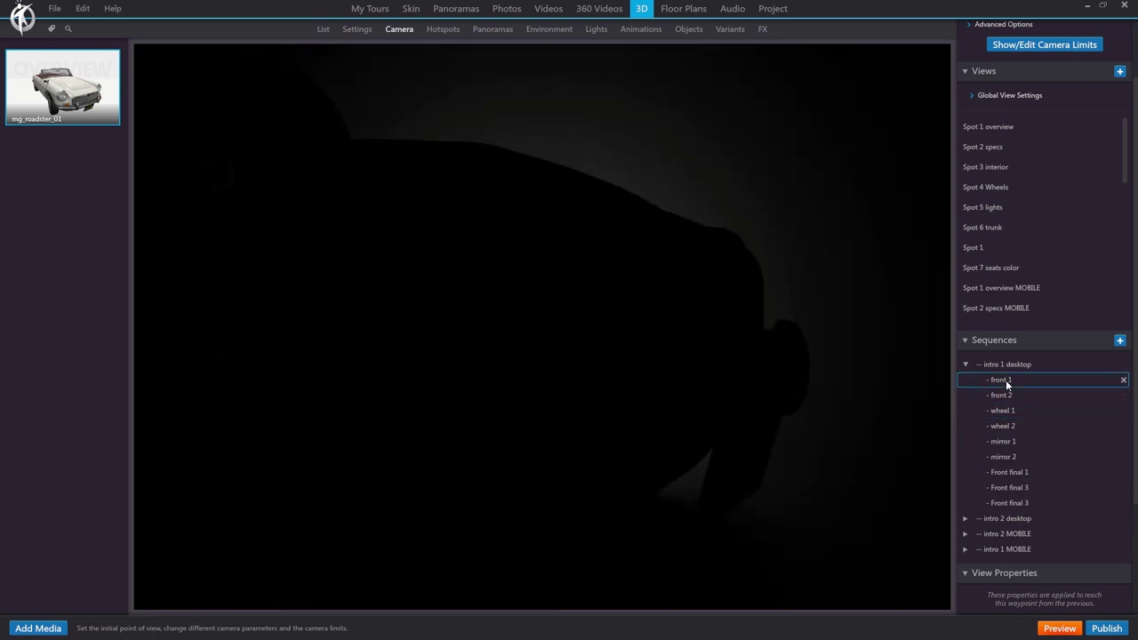
Set the Light only Night light's intensity to 0.29 and its yaw to -152.
click(595, 31)
click(1009, 199)
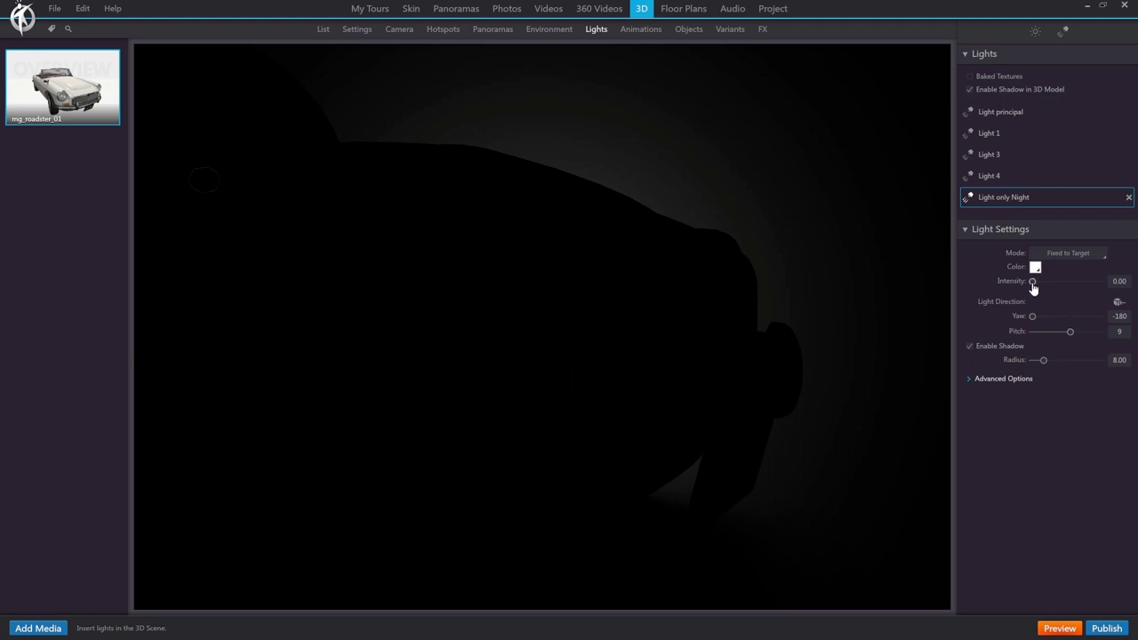
drag(1032, 283, 1040, 324)
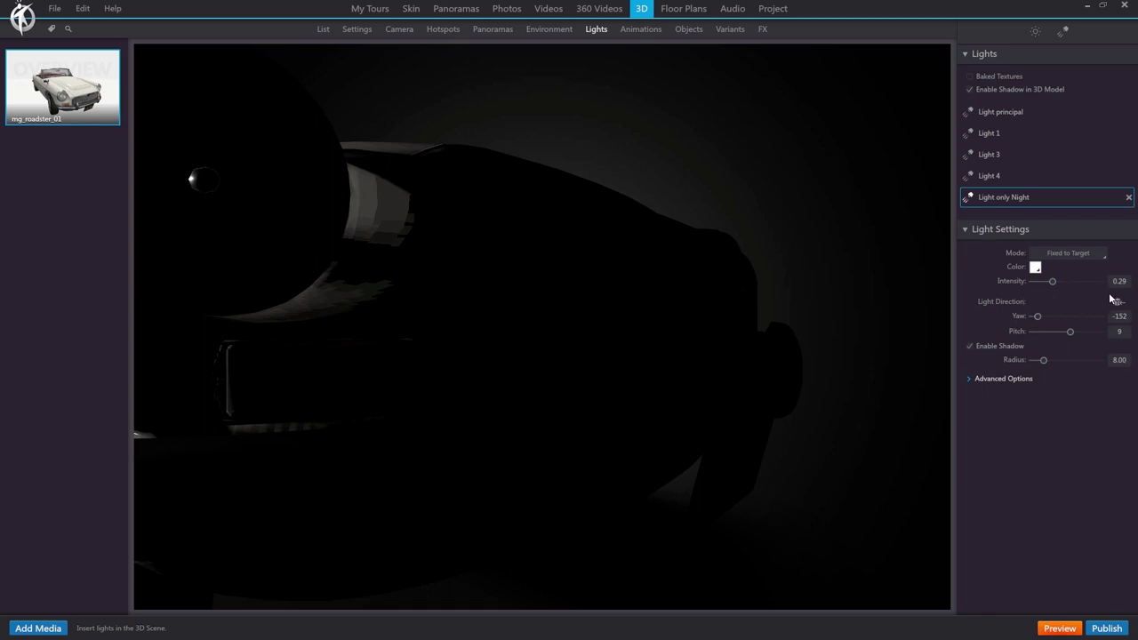
Review the audio and light actions of the front 1 waypoint in the intro 1 desktop camera sequence.
click(398, 30)
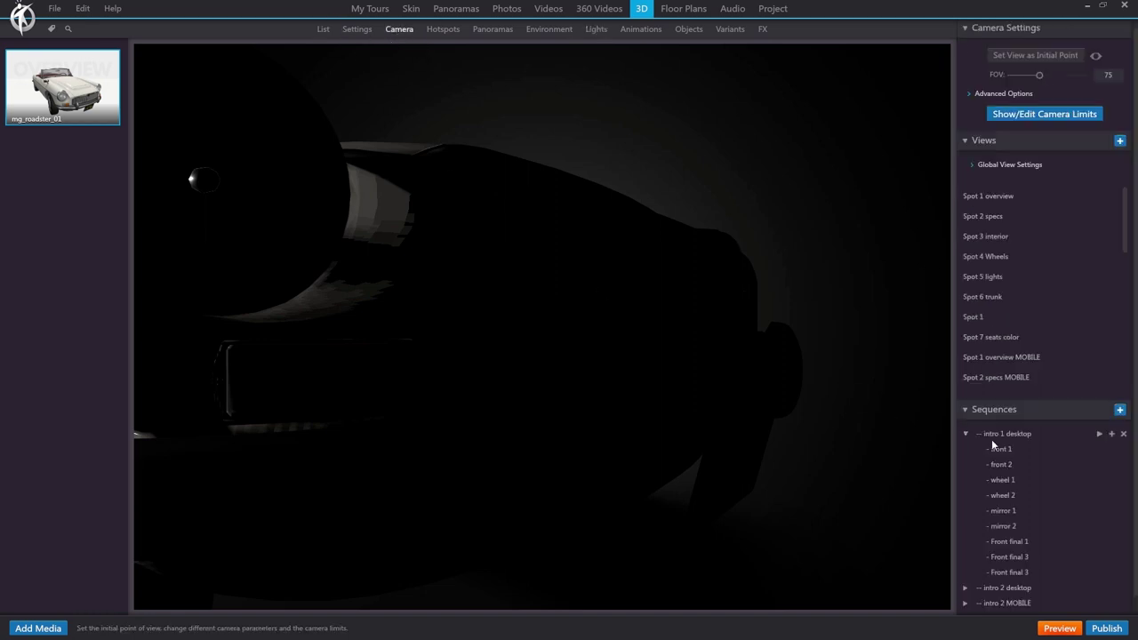
click(1025, 449)
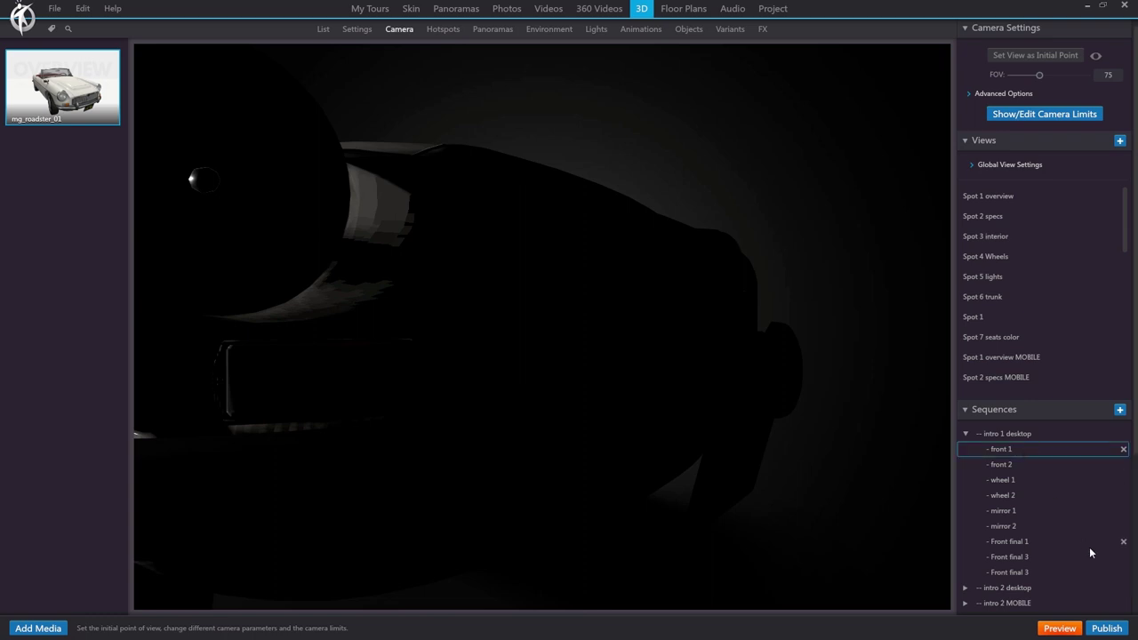
scroll(1090, 533, down, 3)
scroll(1081, 489, down, 2)
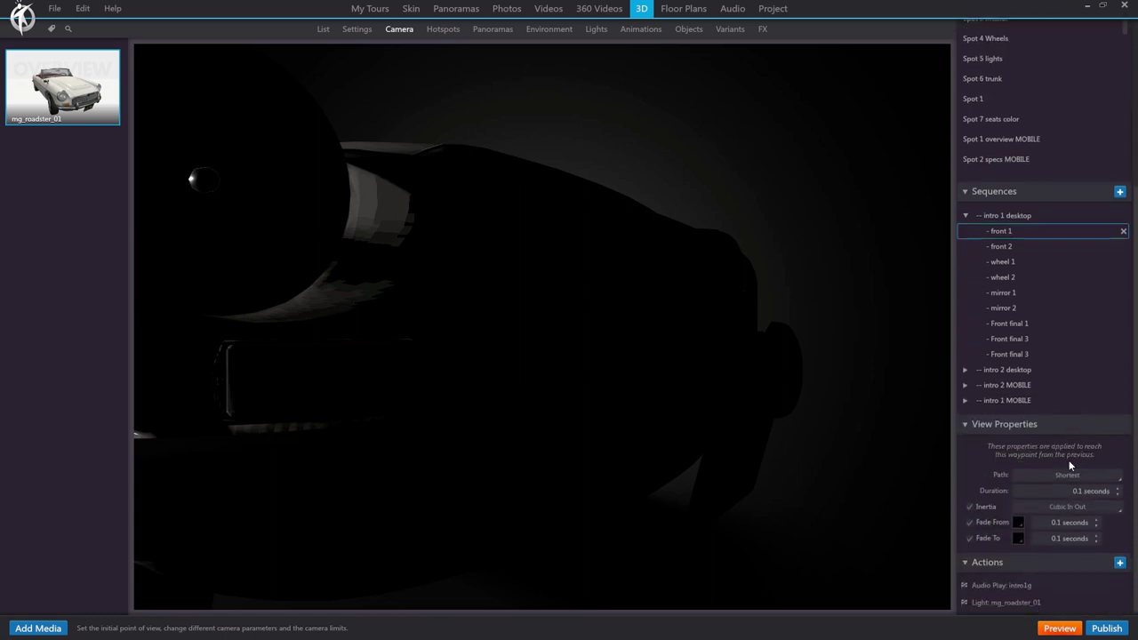
click(997, 586)
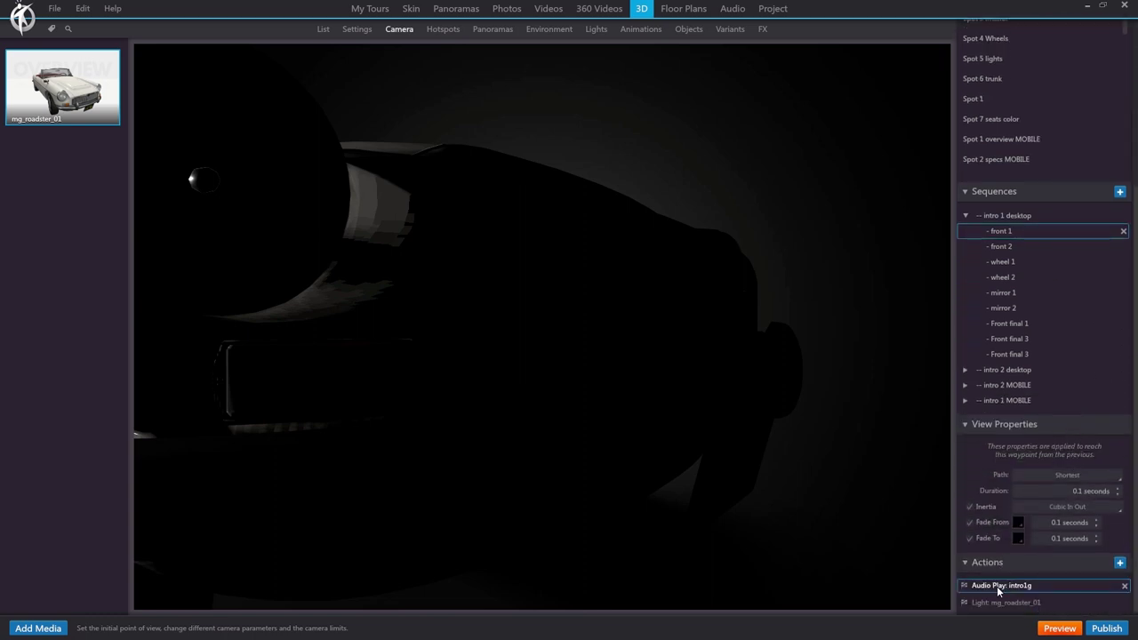
double_click(1052, 602)
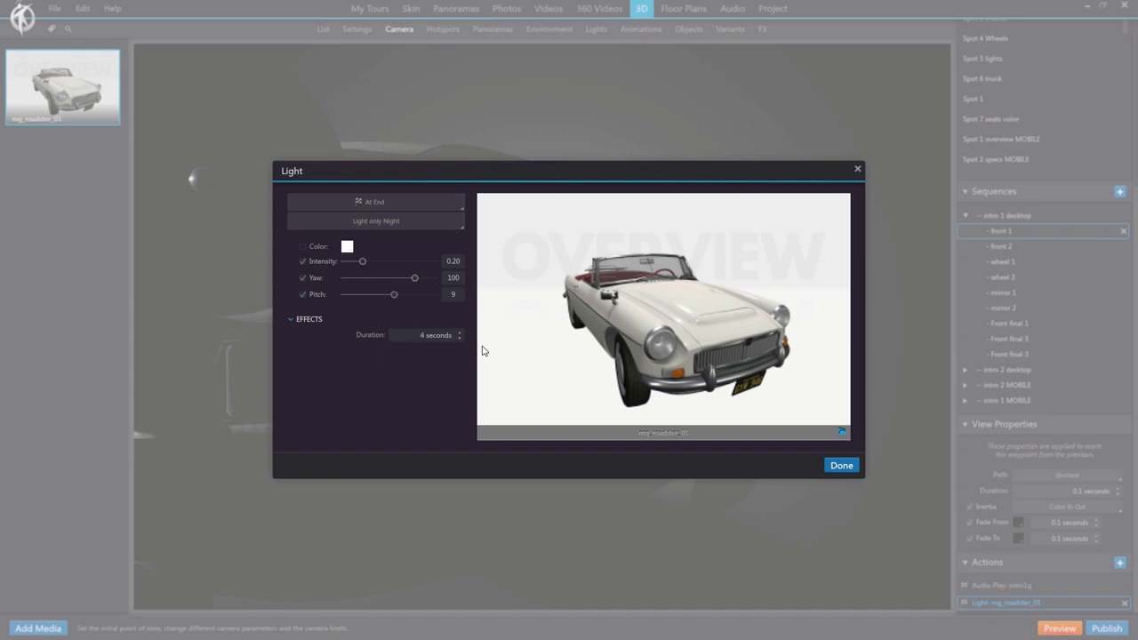
click(845, 465)
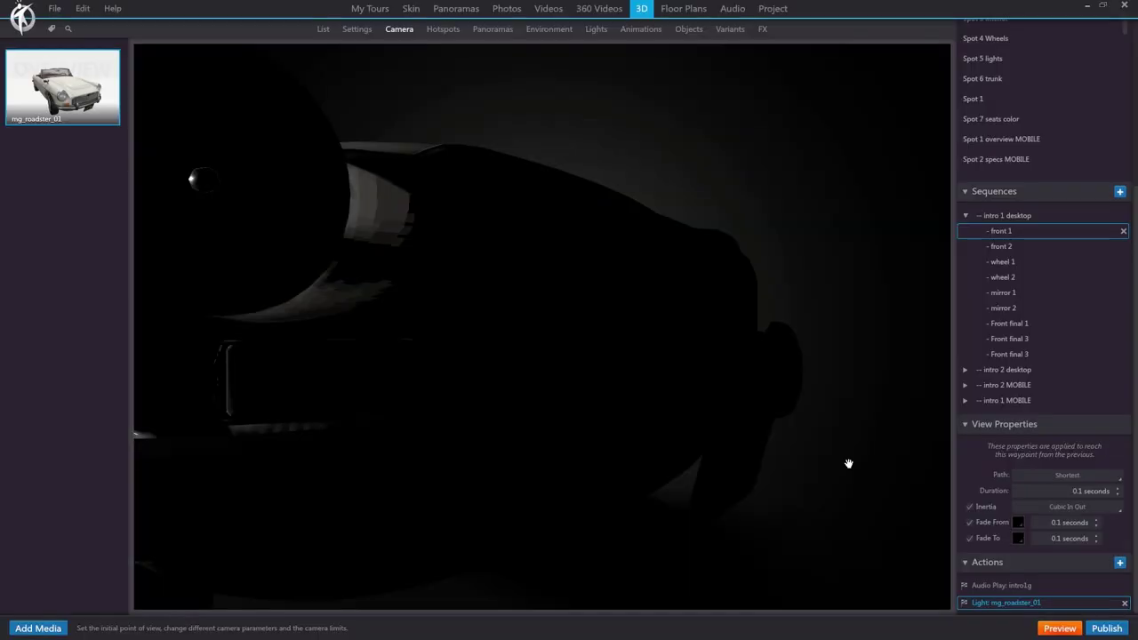
Review the front 2 waypoint's actions, including which components its Show Components action displays.
click(1009, 248)
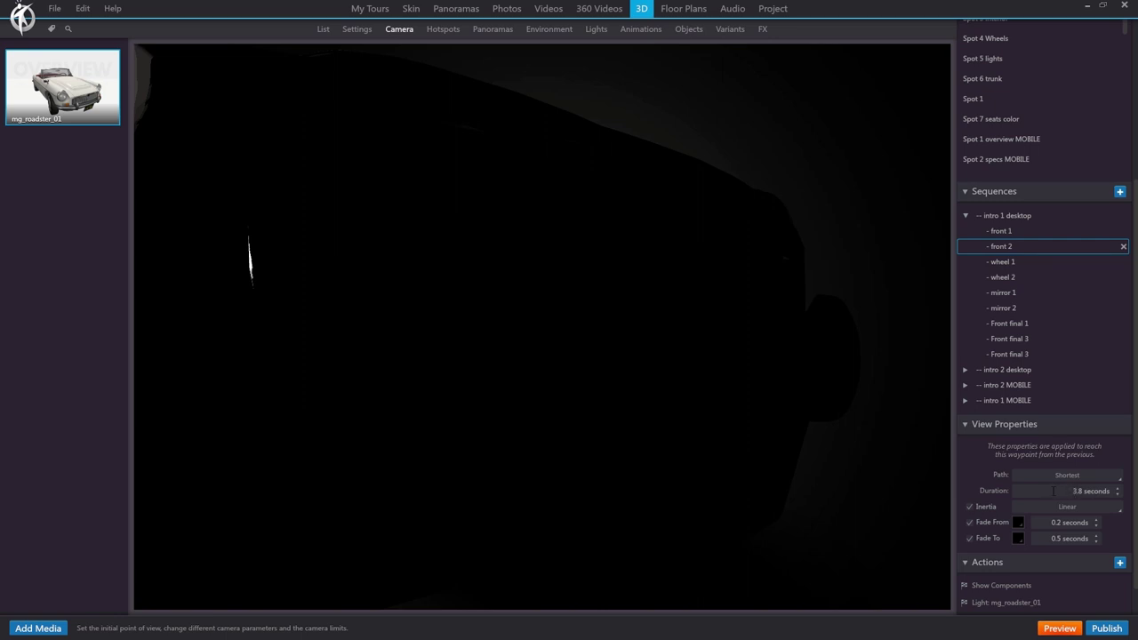
click(1009, 236)
click(1008, 246)
click(1009, 604)
click(1006, 587)
double_click(1004, 585)
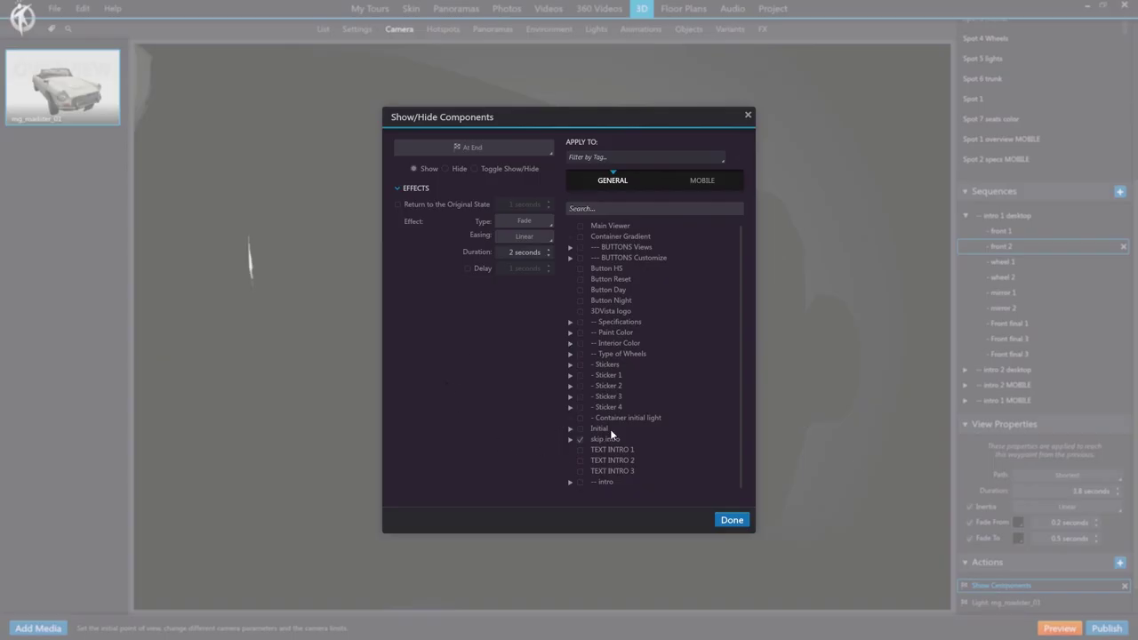
click(733, 521)
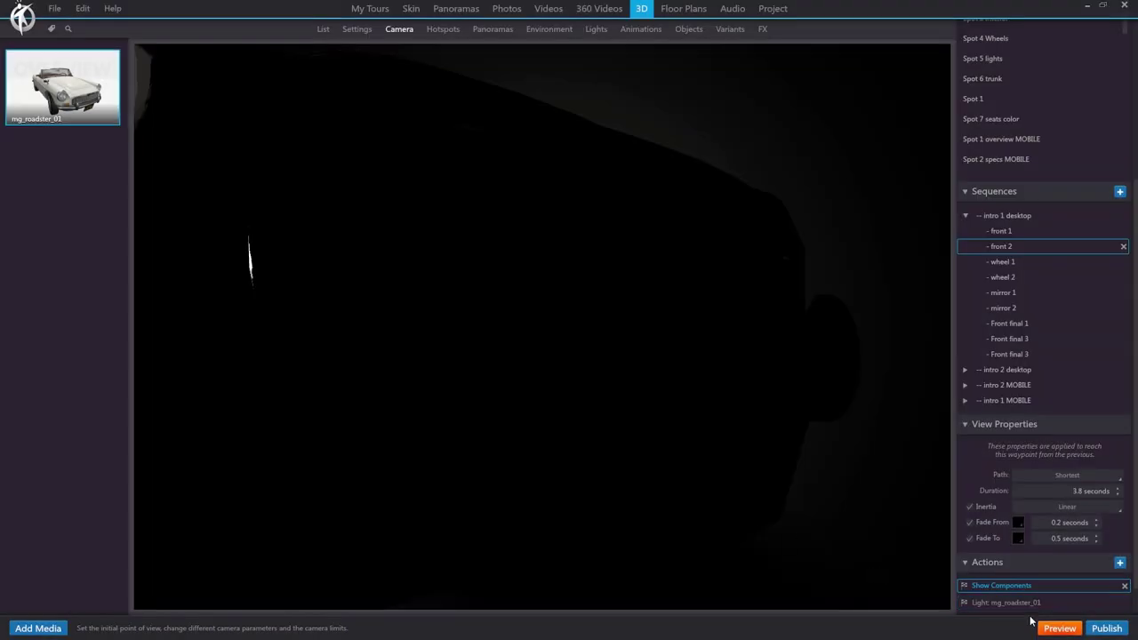
scroll(1025, 607, down, 1)
scroll(1026, 607, down, 1)
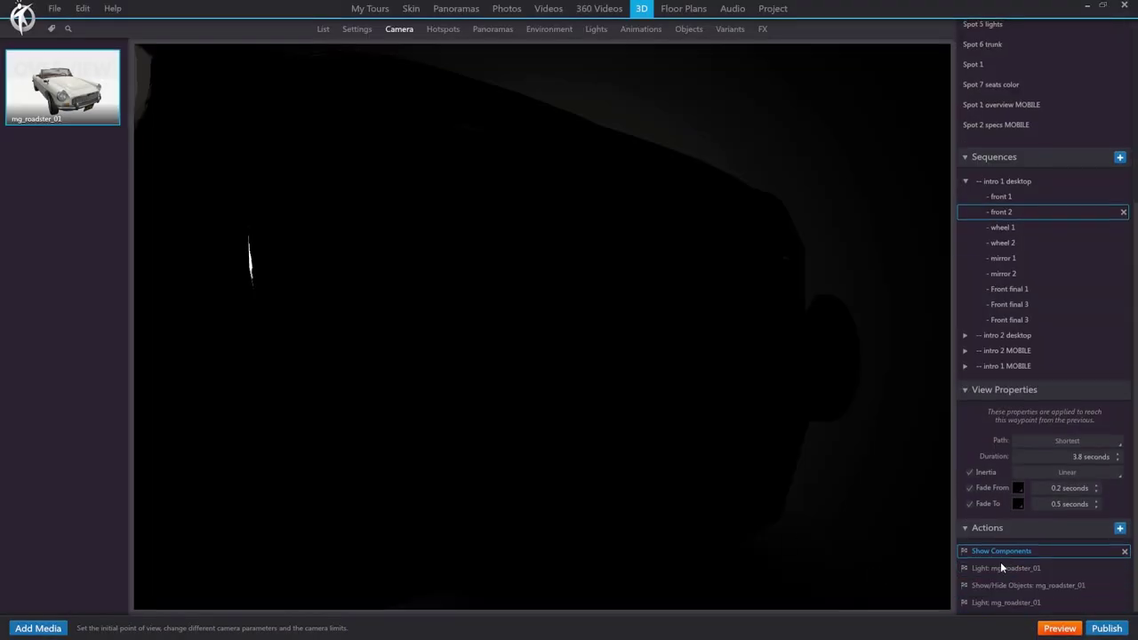
click(1004, 575)
Step through the remaining intro 1 desktop waypoints, from wheel 1 to the last Front final 3, to examine their views.
click(1010, 228)
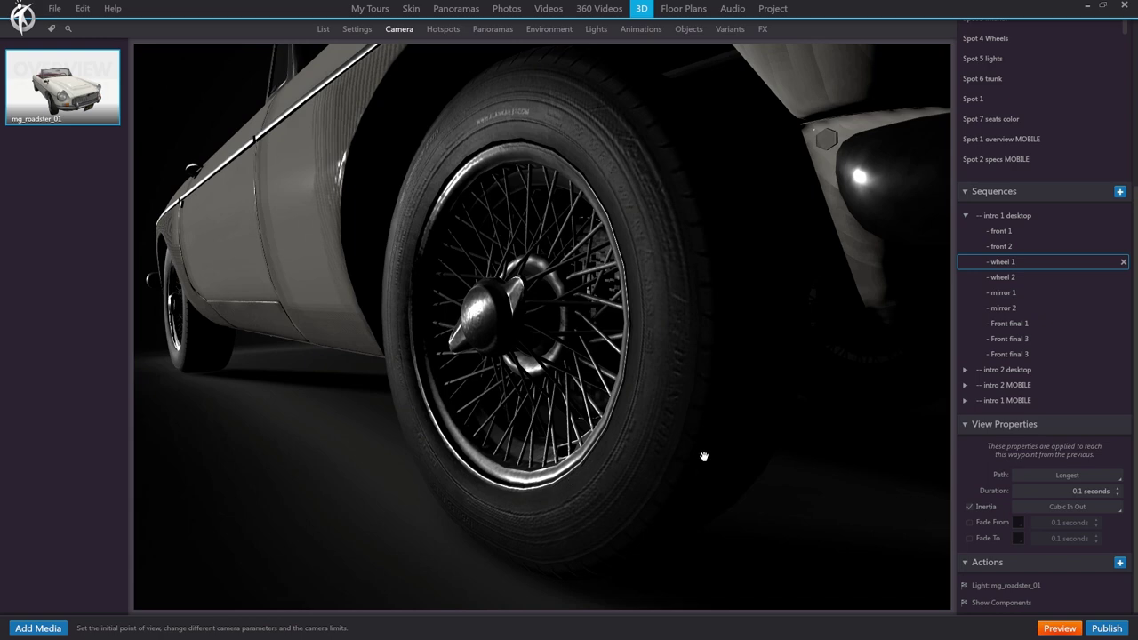
click(1002, 280)
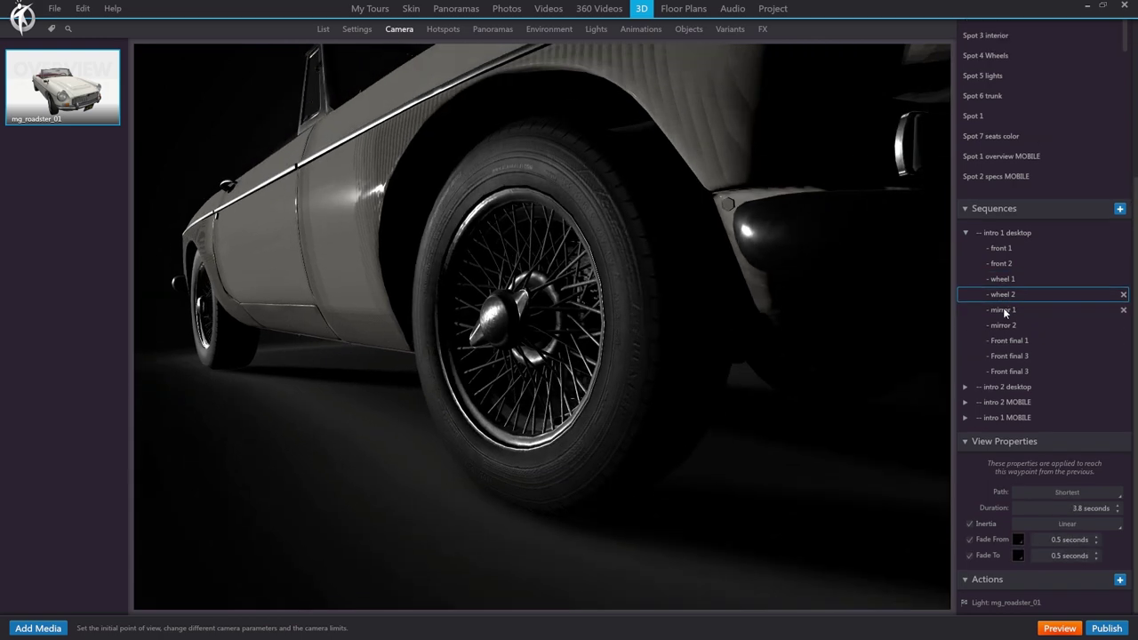
click(1001, 312)
click(1003, 329)
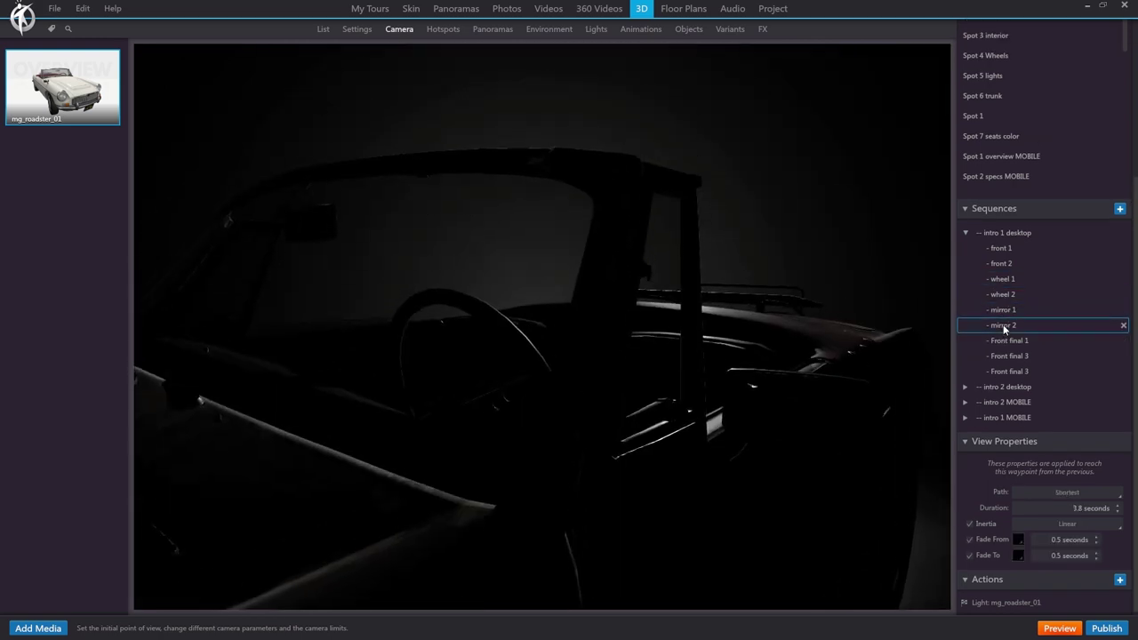
click(1006, 344)
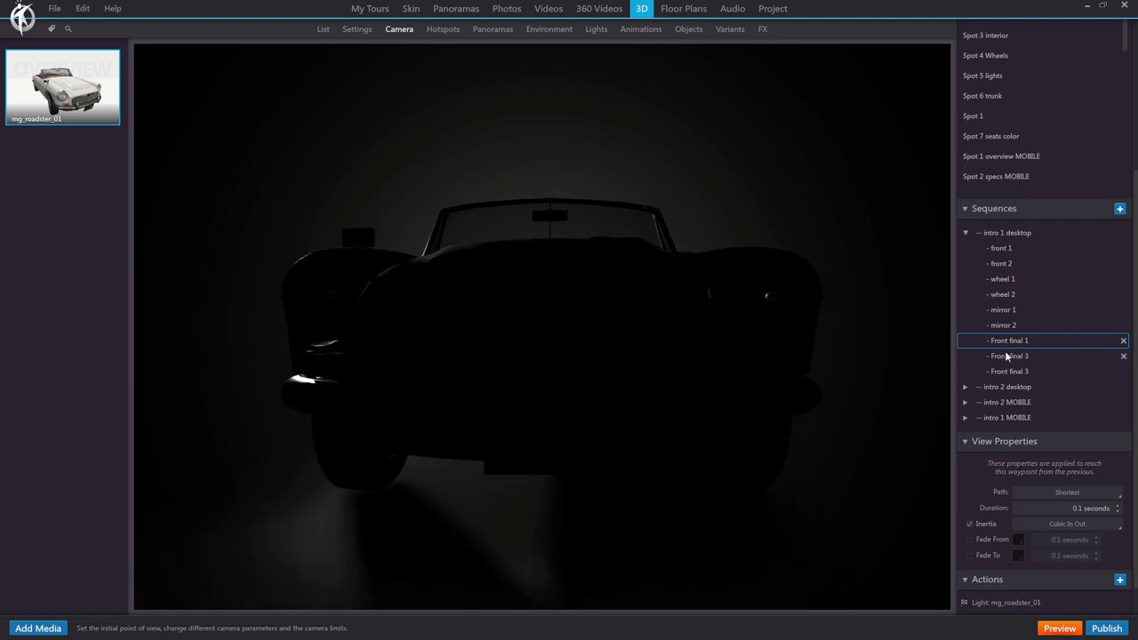
click(1005, 350)
click(1005, 369)
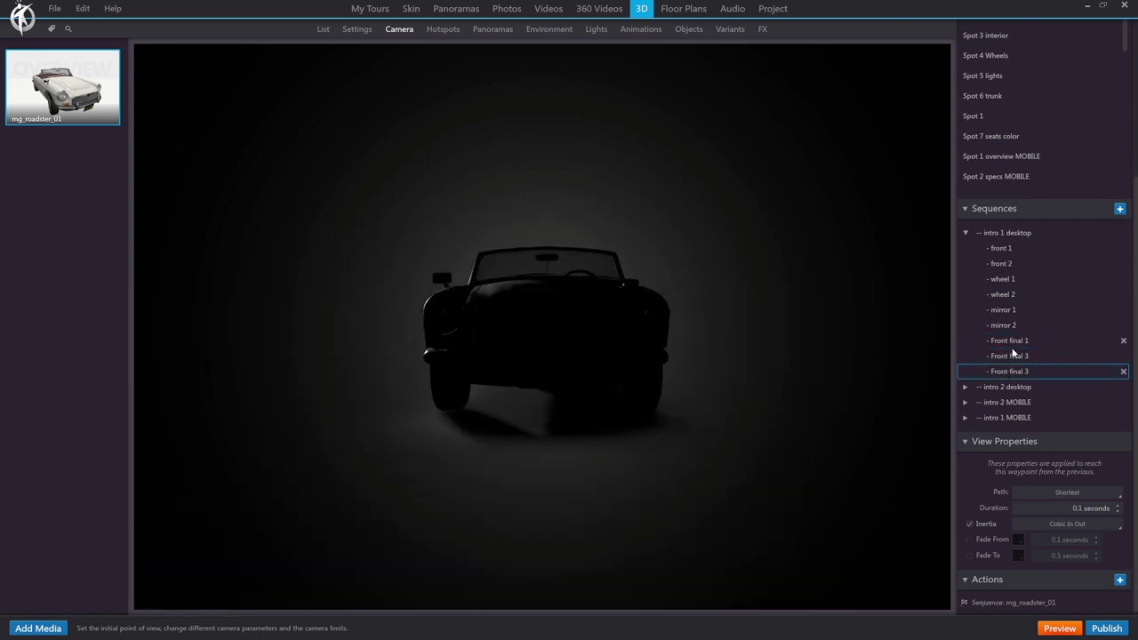
Expand the intro 2 desktop sequence and examine its Spot 1 overview waypoint from different angles.
click(968, 388)
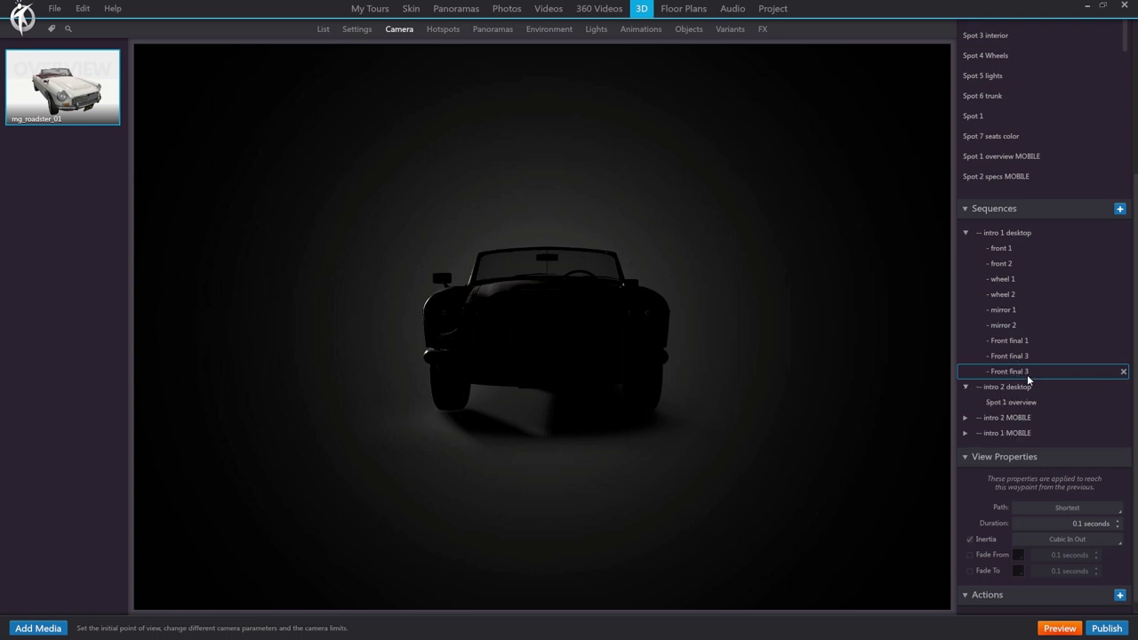
click(1017, 403)
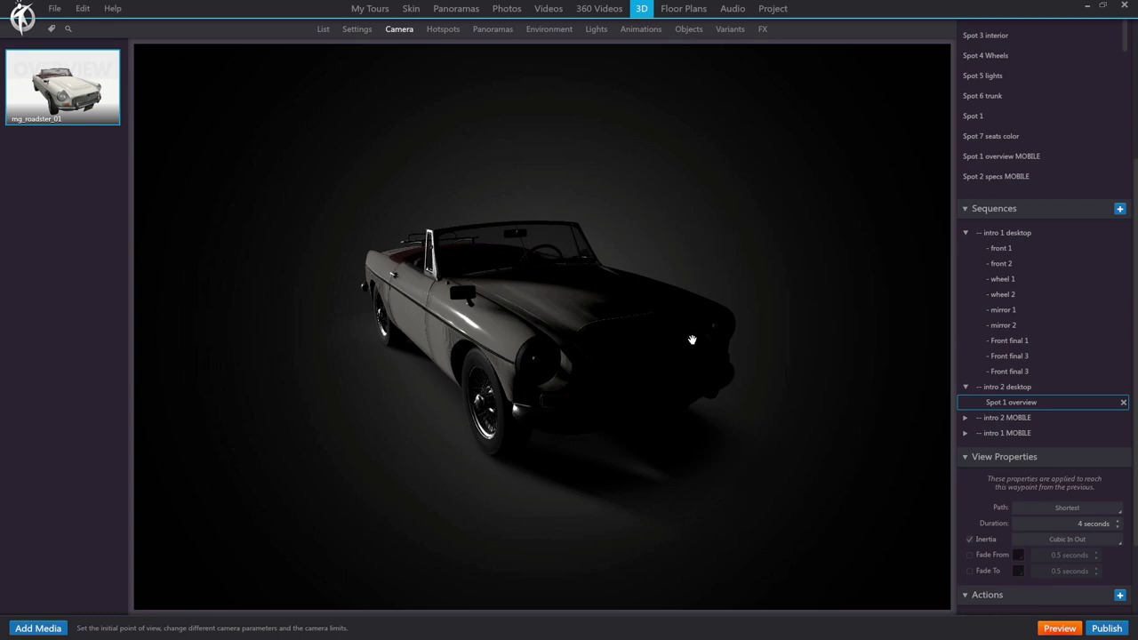
drag(559, 555, 727, 539)
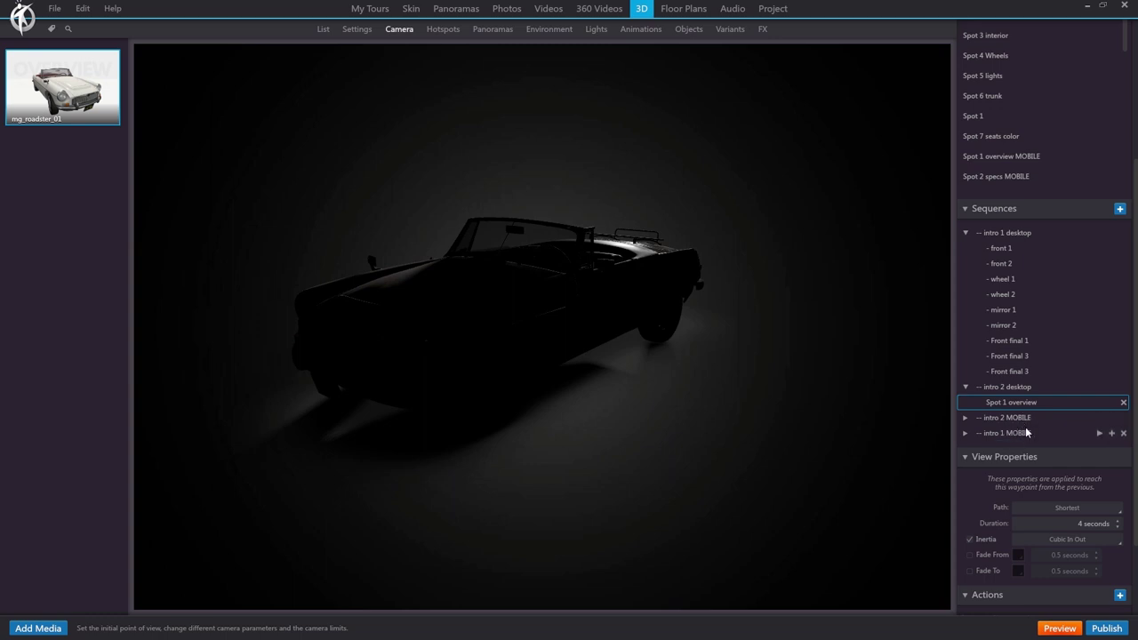
Switch to the mobile skin layout and show the Intro container with its CLICK TO START button.
click(411, 9)
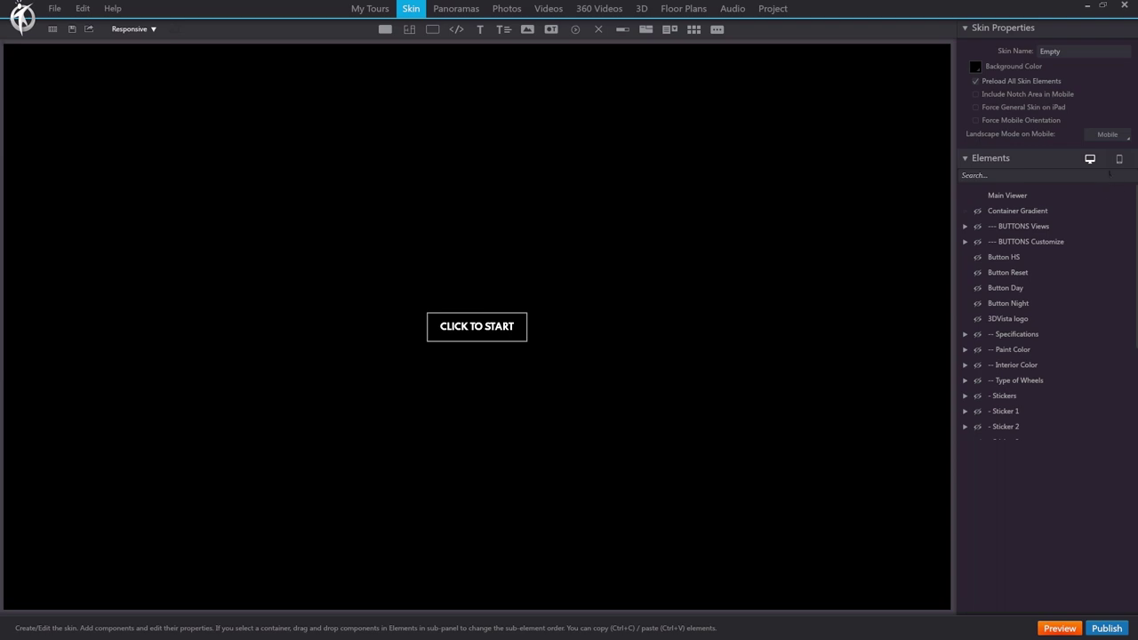
click(1118, 161)
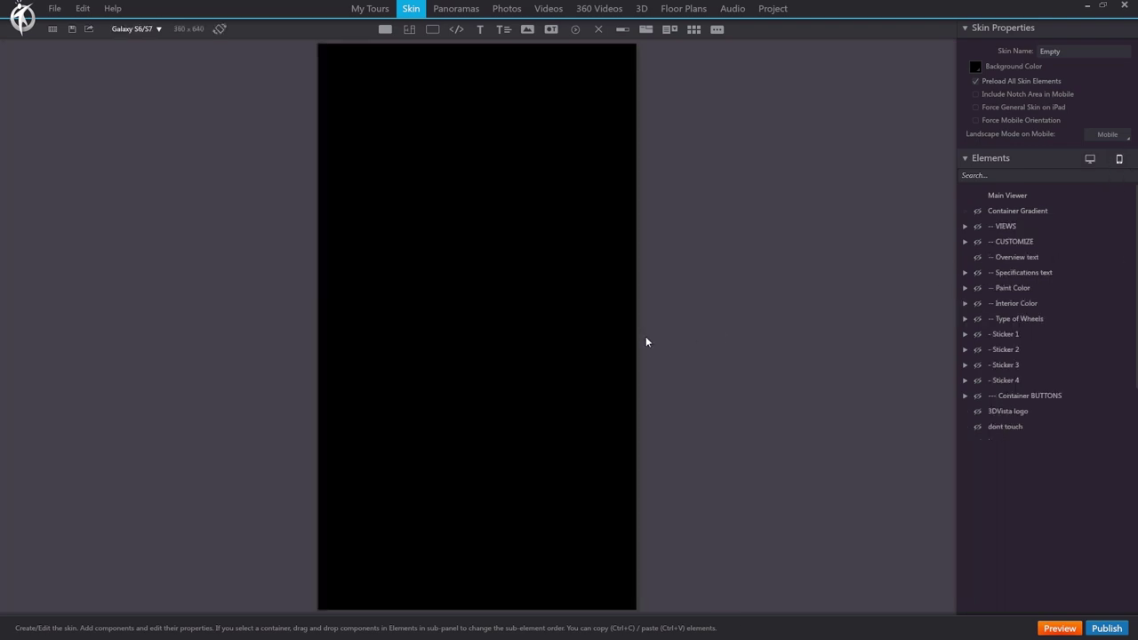
click(518, 307)
scroll(978, 383, down, 1)
click(965, 386)
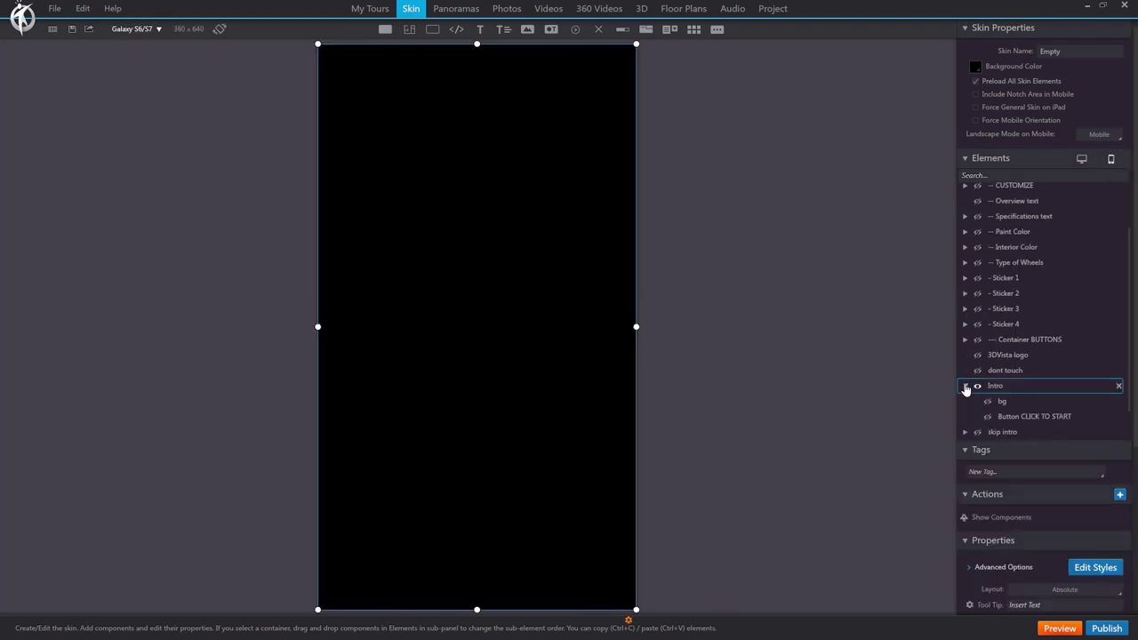
click(984, 417)
click(472, 330)
click(472, 330)
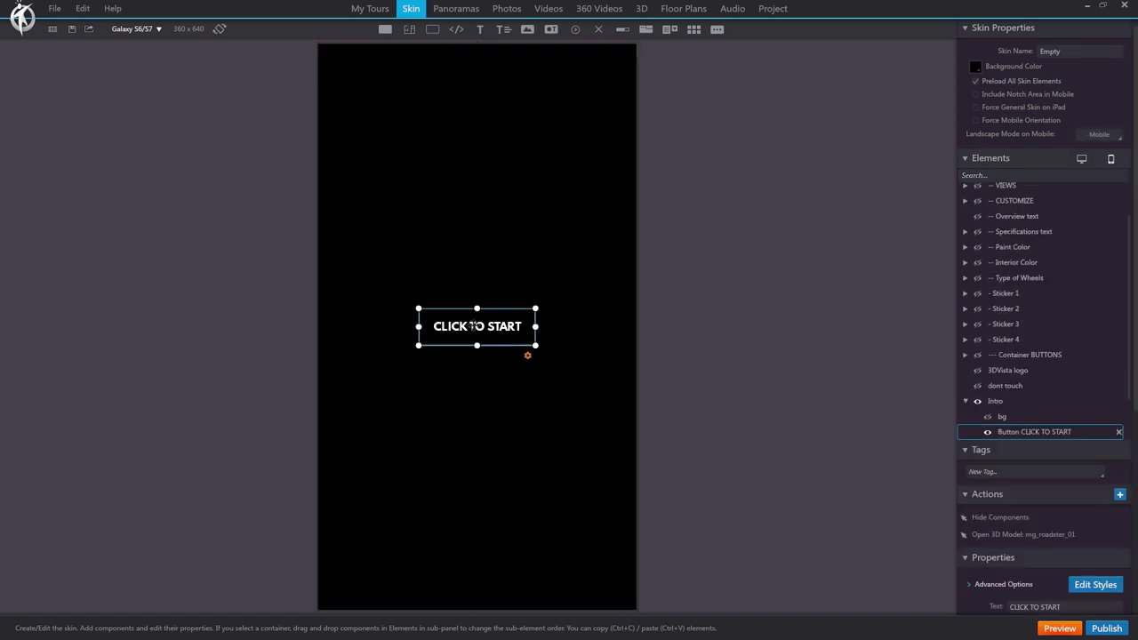
Review the mobile button's Open 3D Model action and the camera sequences available for it, keeping intro 1 MOBILE.
double_click(992, 535)
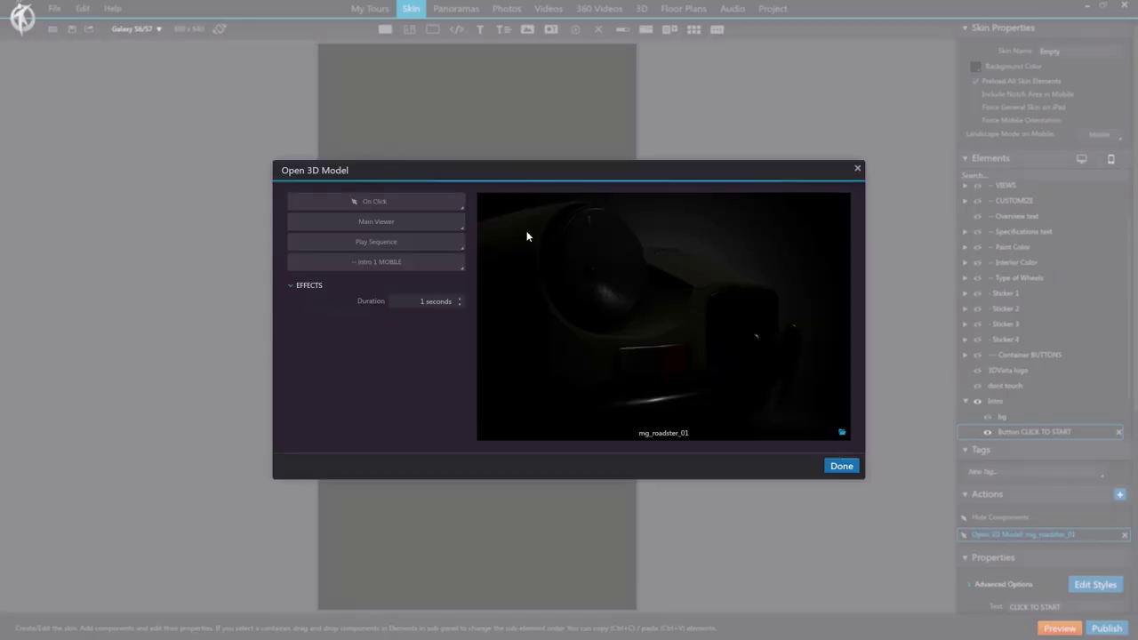
click(381, 263)
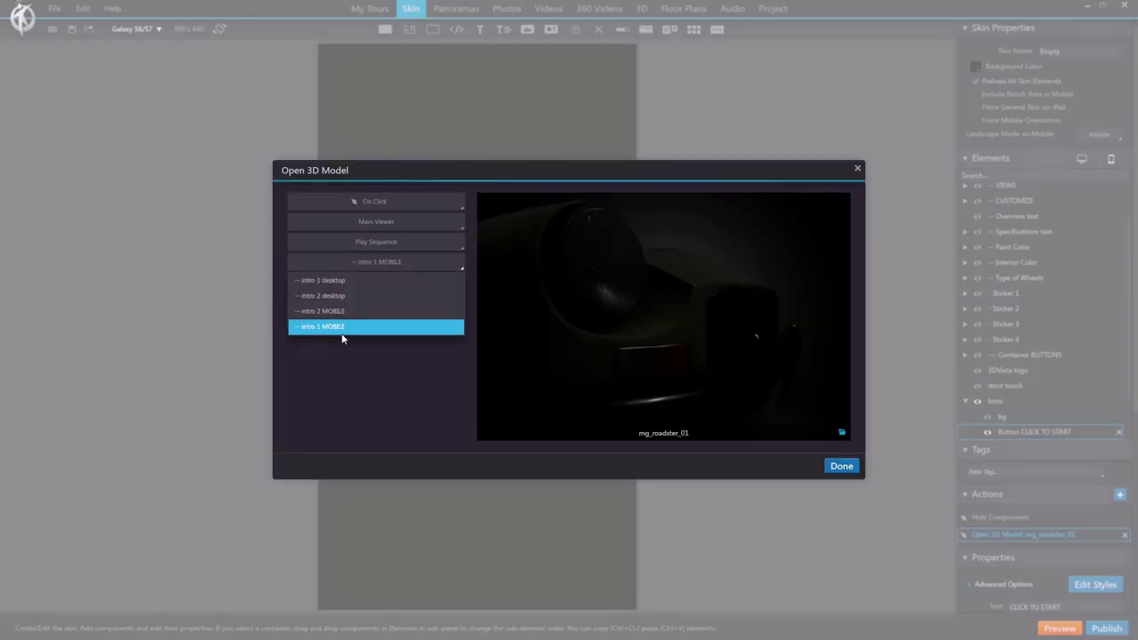
click(841, 466)
click(842, 466)
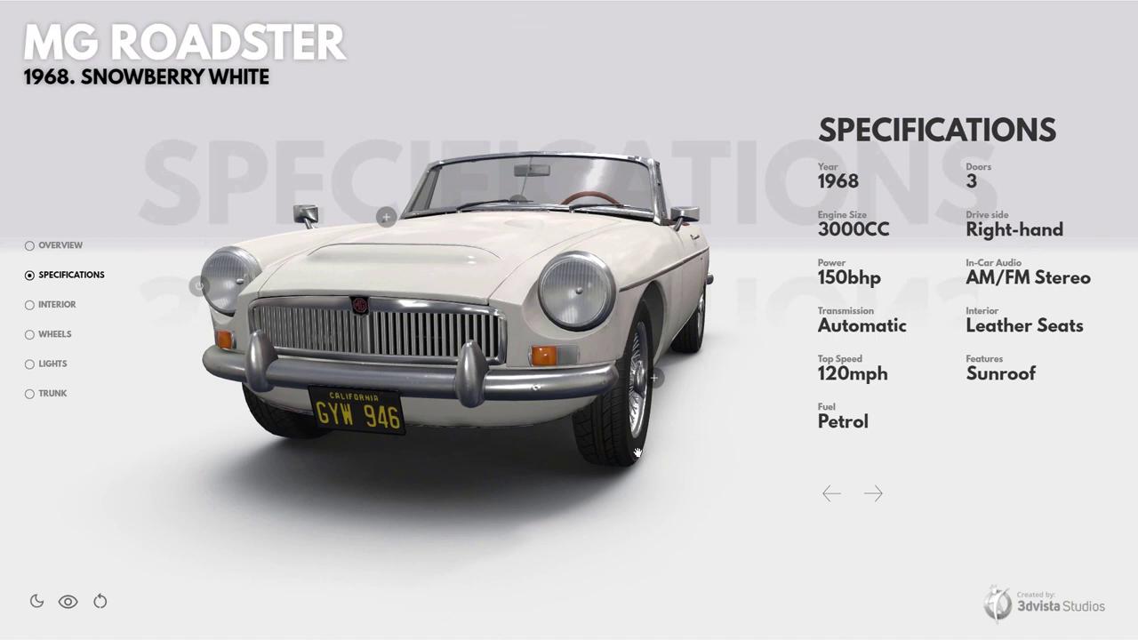
Page forward and back through the running configurator's specifications, and test opening and closing a car door in the Overview.
click(877, 496)
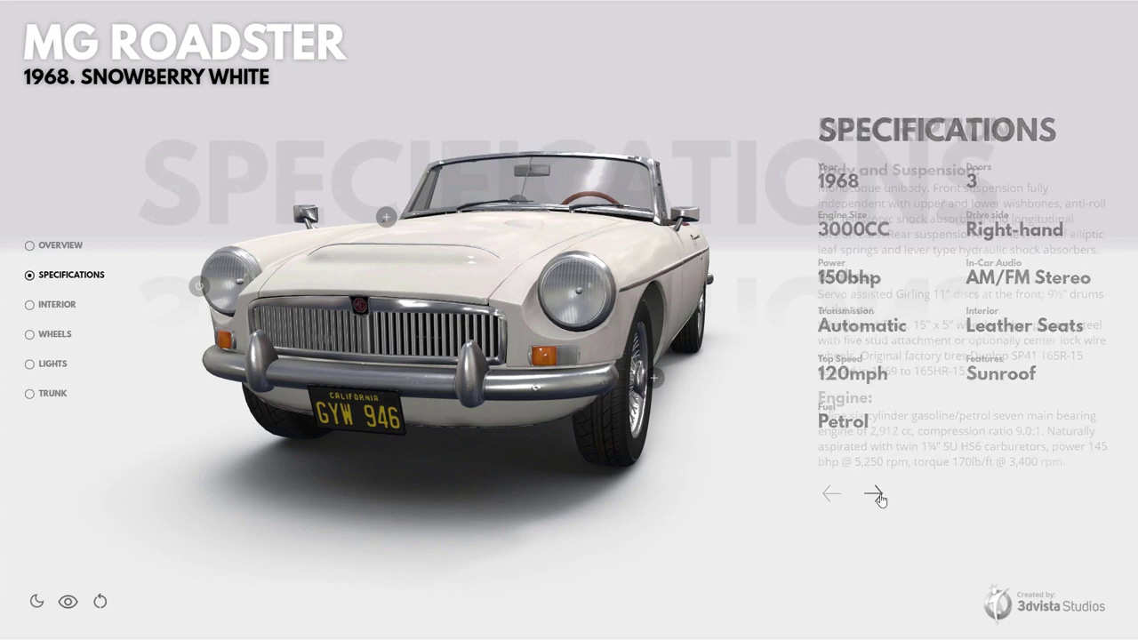
click(831, 497)
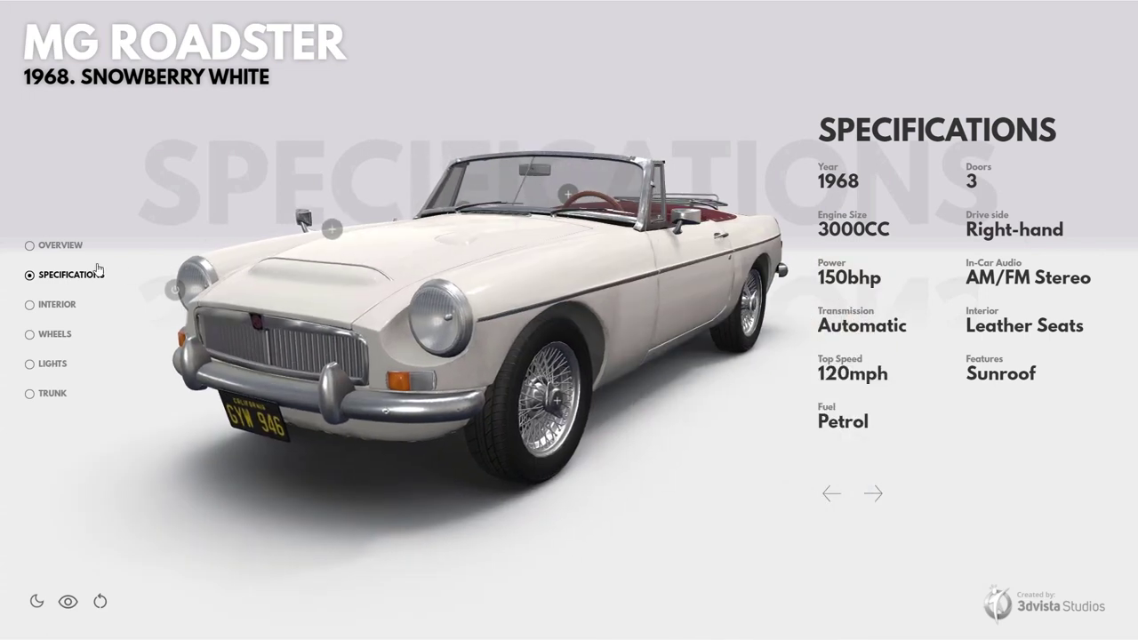
click(59, 246)
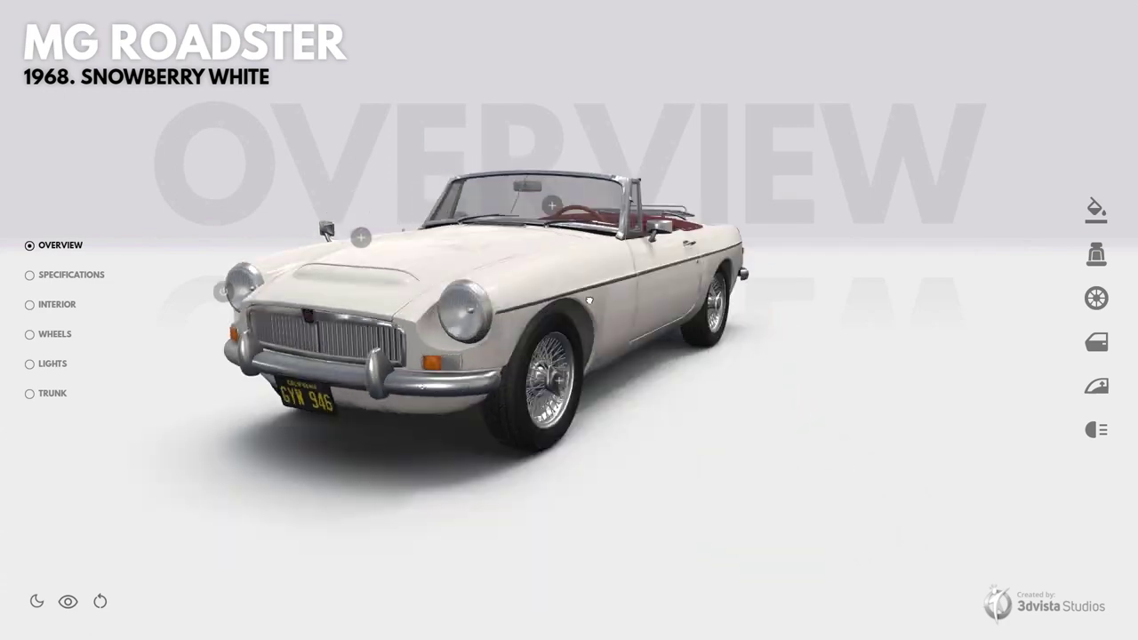
click(412, 313)
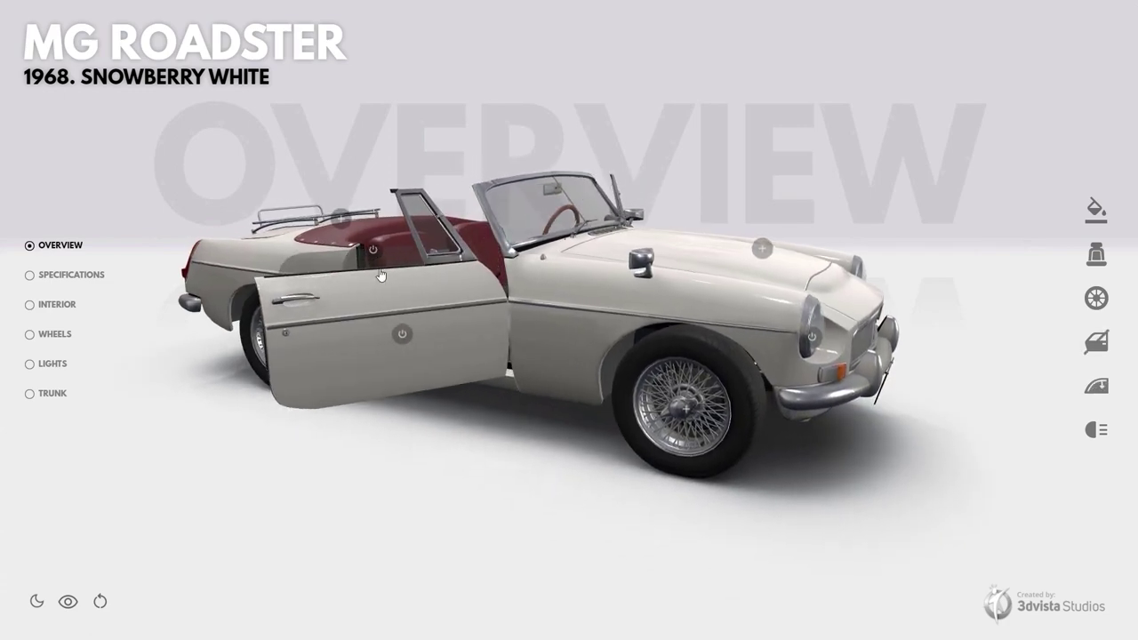
click(365, 213)
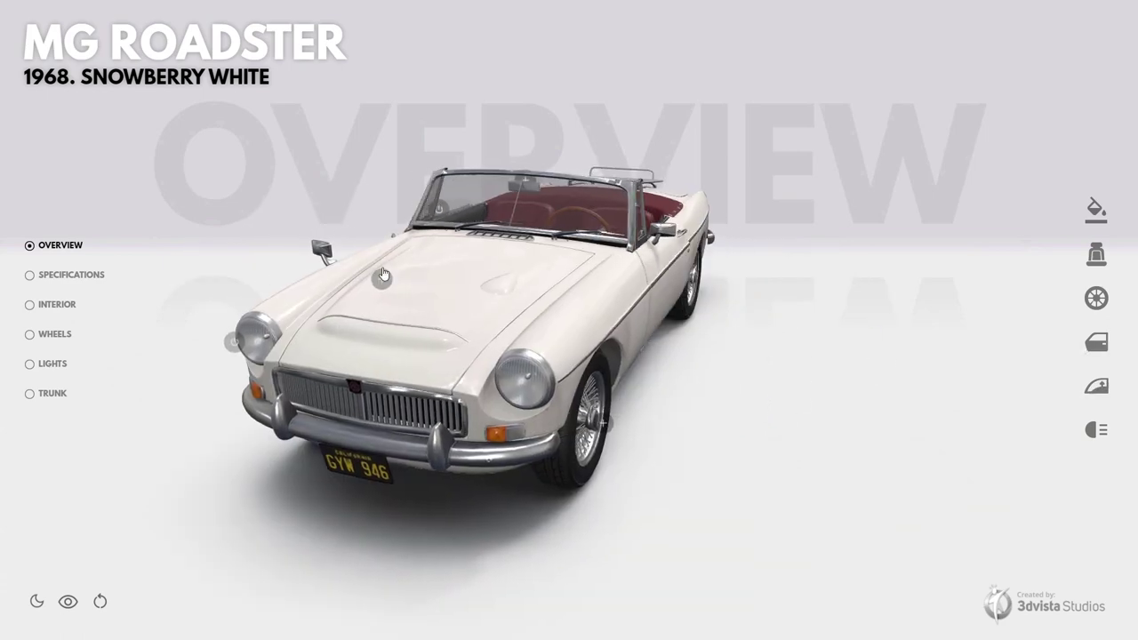
Change the car's paint color to Flame Red and close the paint options.
click(437, 257)
click(534, 580)
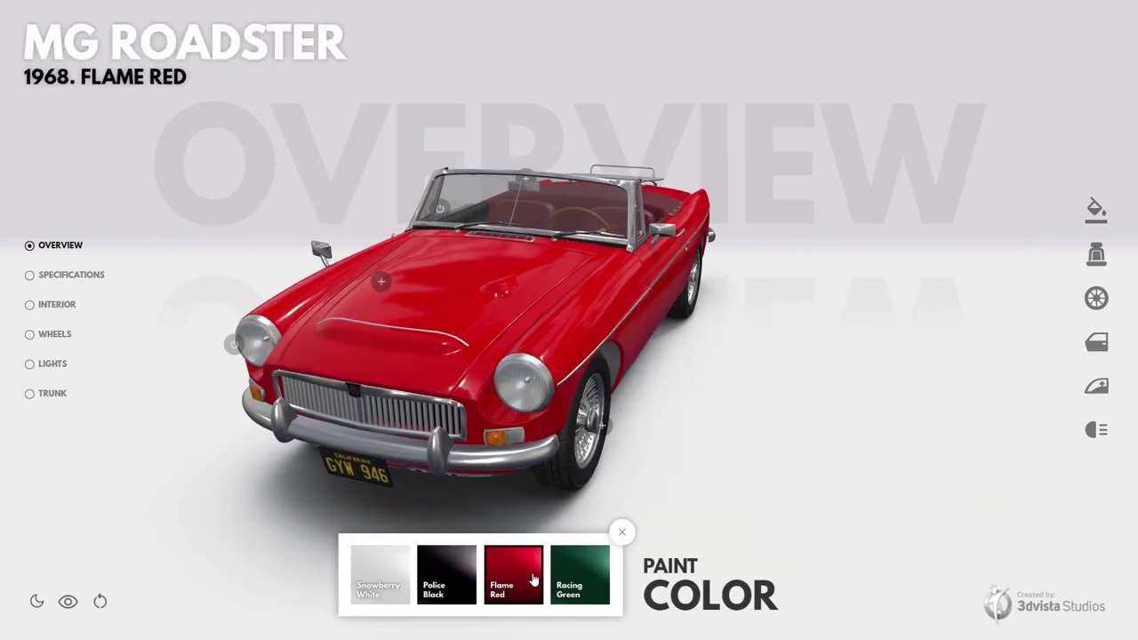
click(639, 532)
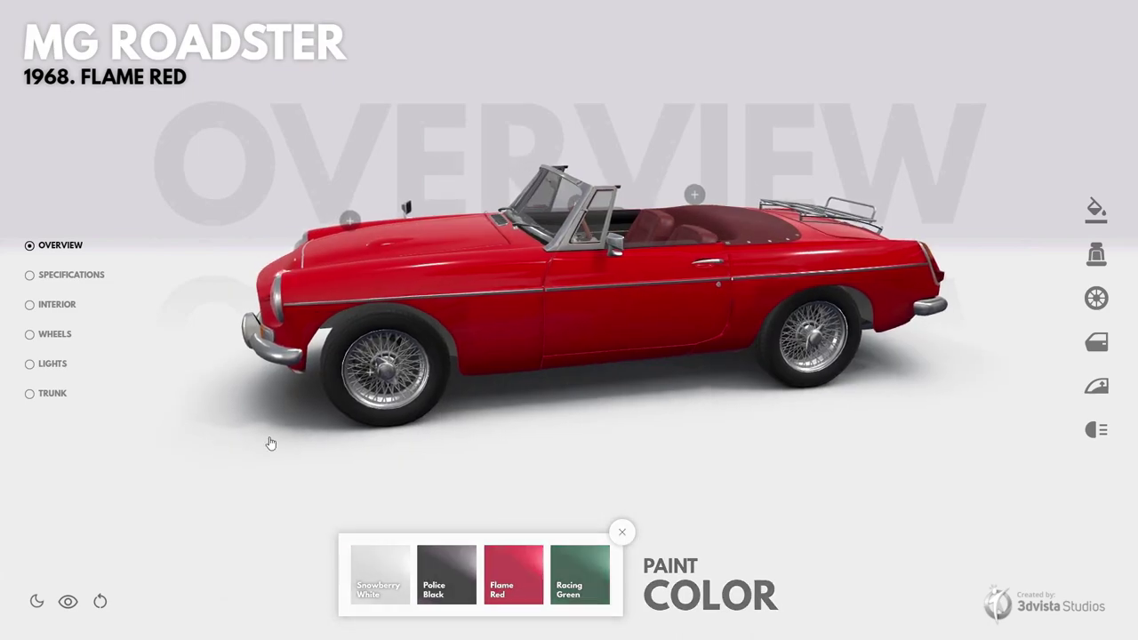
View the red car in the Specifications, Interior and Wheels views in turn.
click(79, 277)
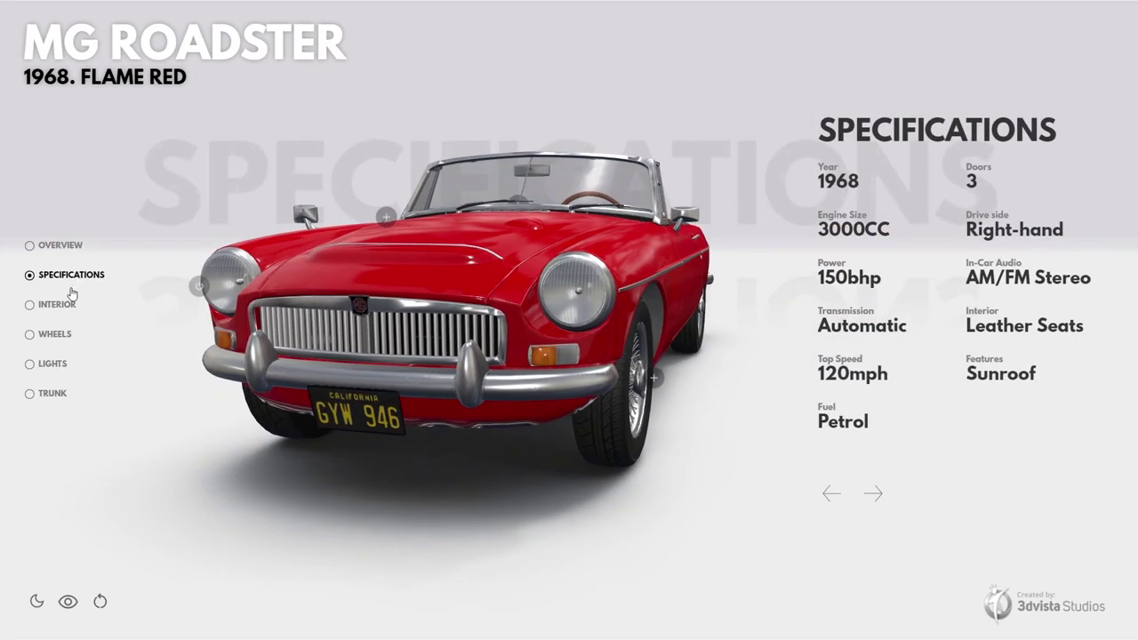
click(53, 304)
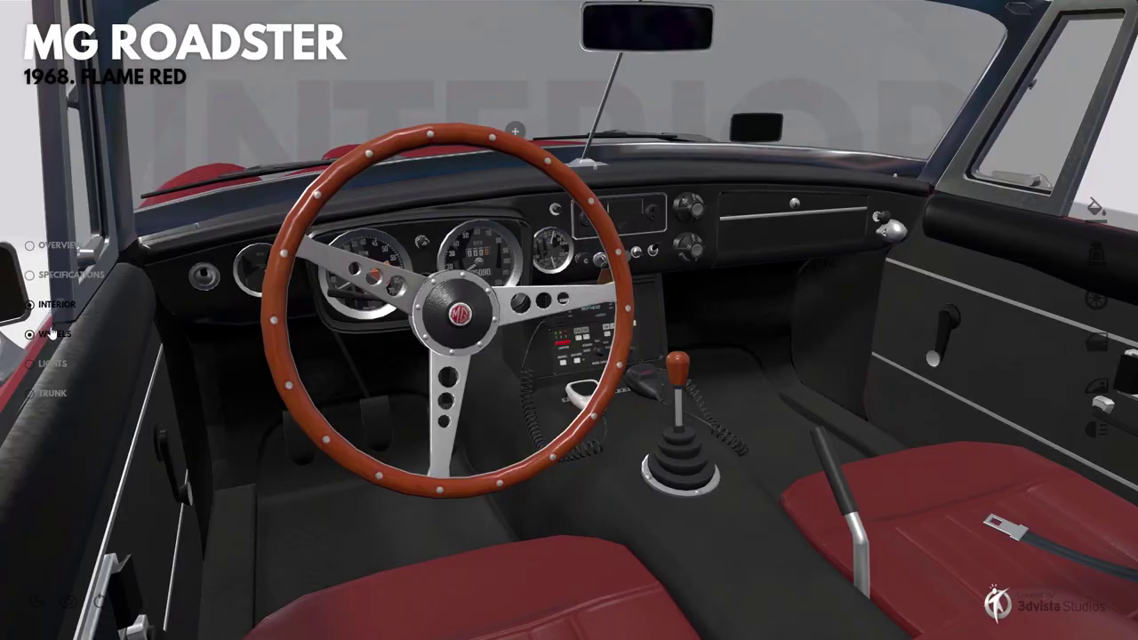
click(52, 334)
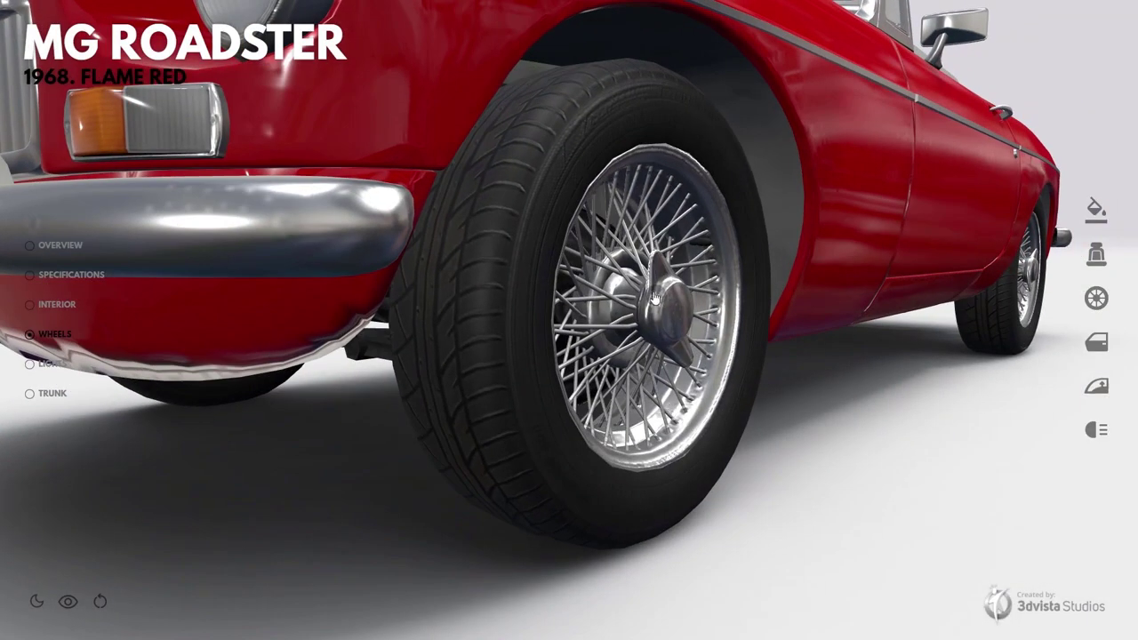
Switch the car's wheel type to Wheel 2 and close the wheel options.
click(539, 584)
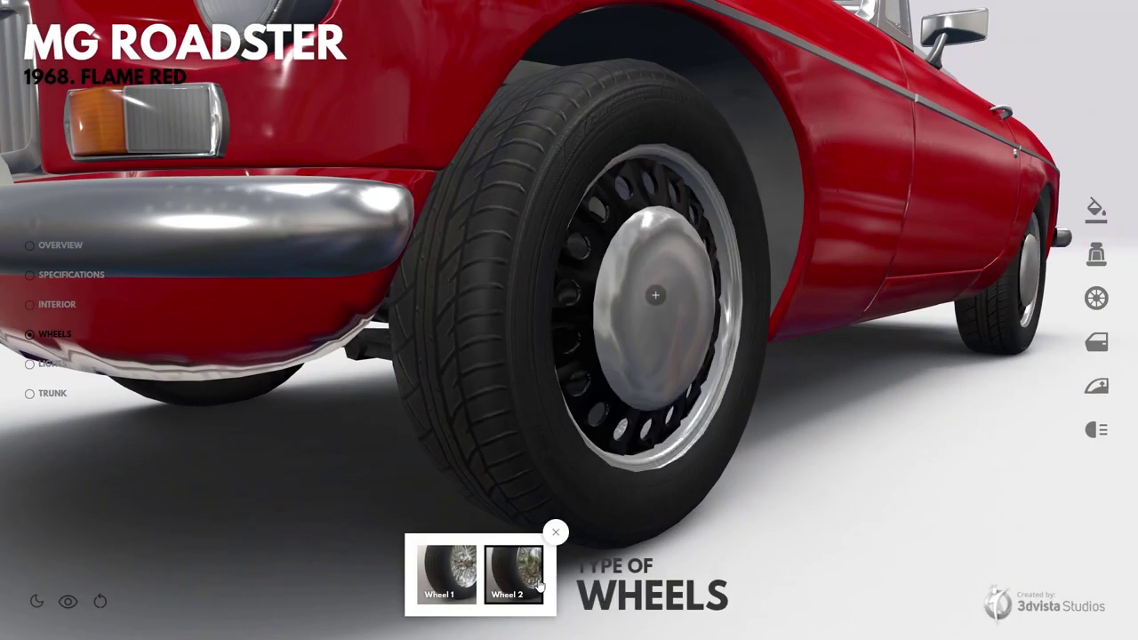
click(555, 532)
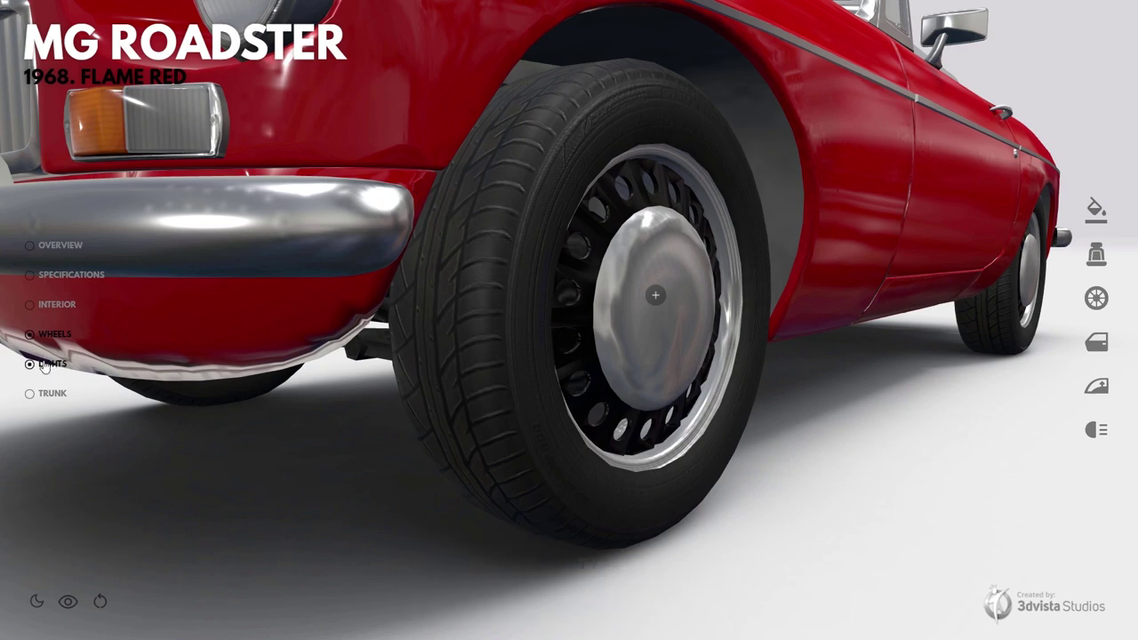
Go to the Lights view and test switching the scene to night mode and back to day mode.
click(48, 367)
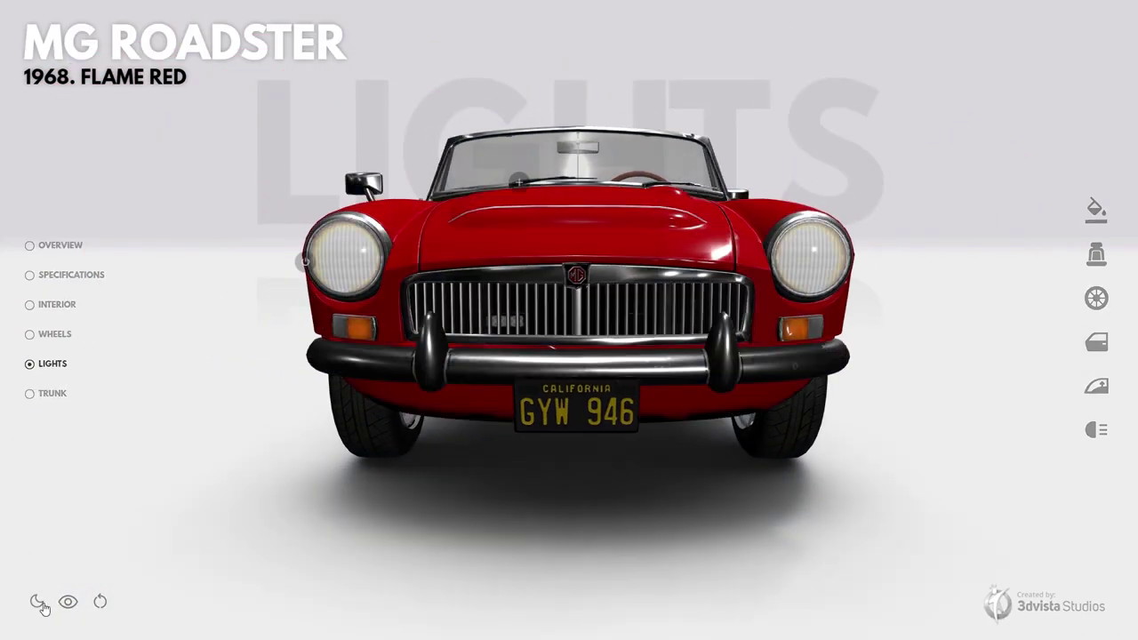
click(40, 604)
click(37, 602)
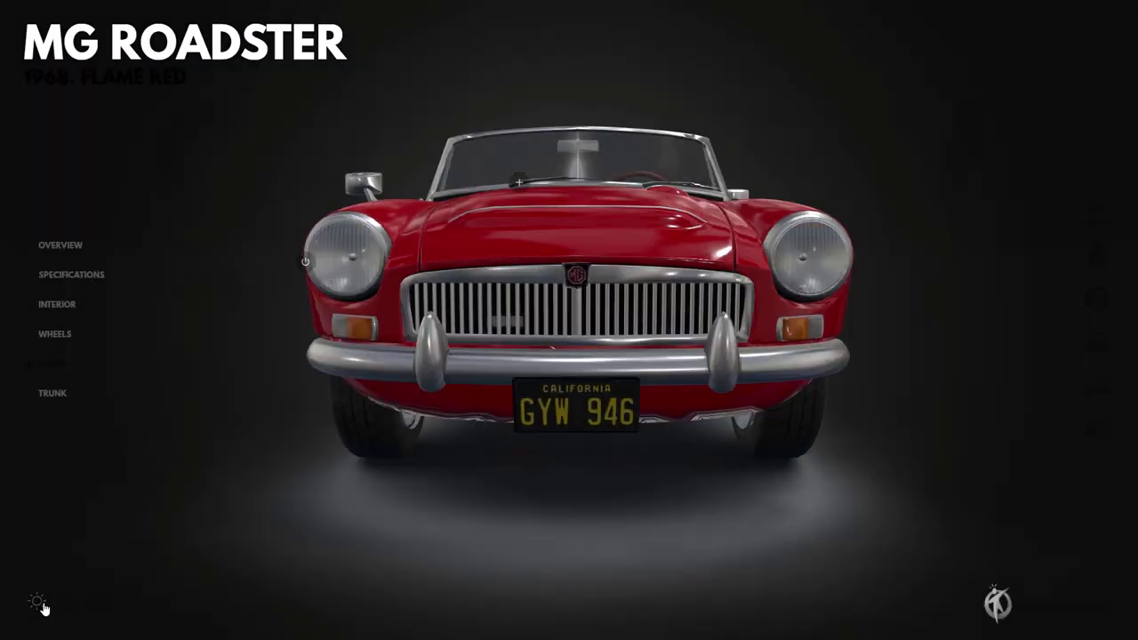
Compare the Beige, Black and White Leather interiors in the Overview, settling on Black Leather and viewing the cabin from above.
click(59, 245)
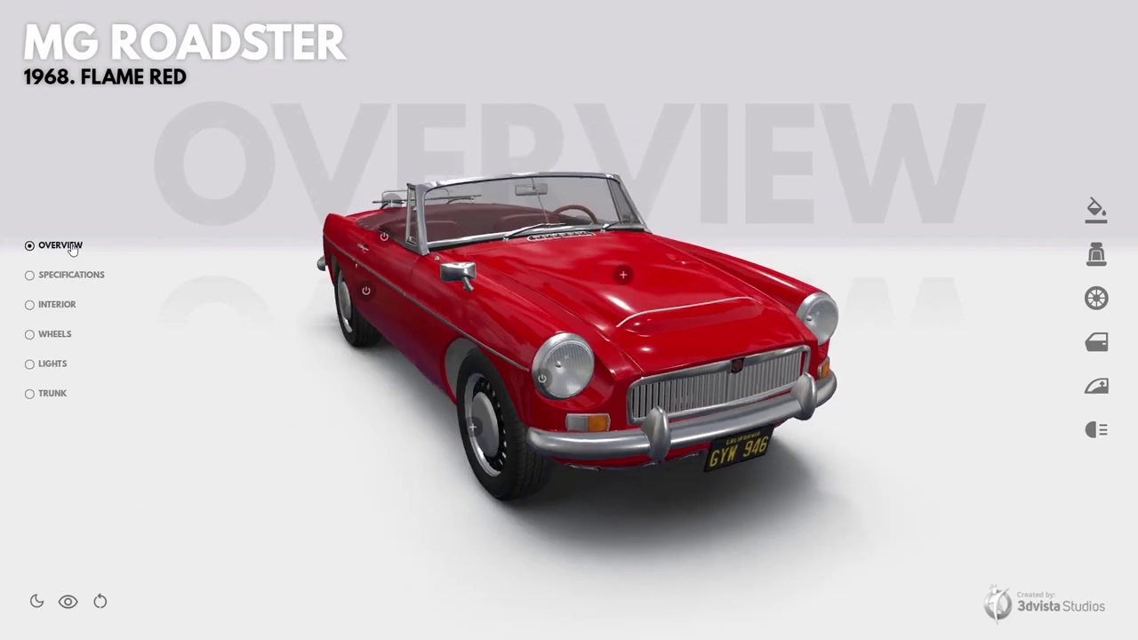
drag(570, 276, 389, 321)
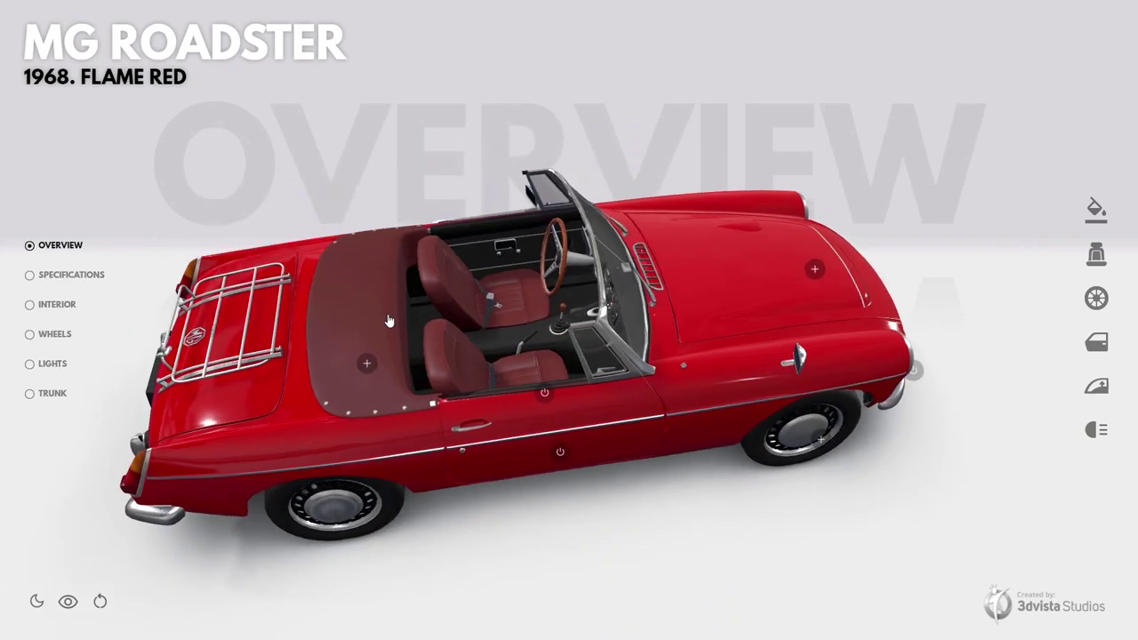
click(367, 364)
click(447, 575)
click(514, 574)
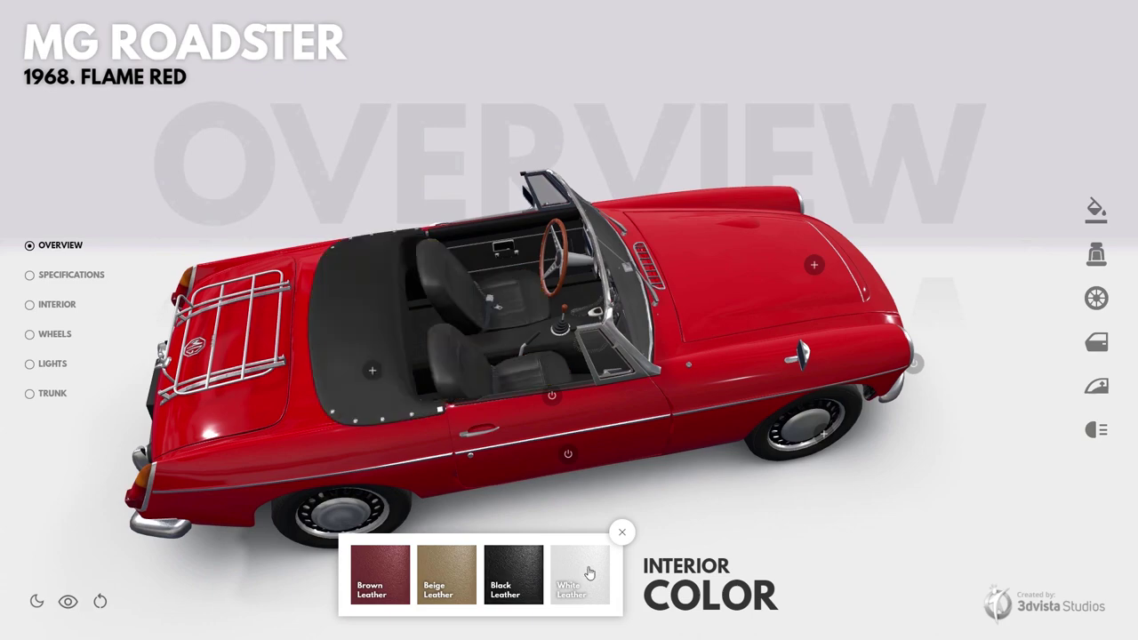
click(580, 574)
drag(569, 498, 323, 378)
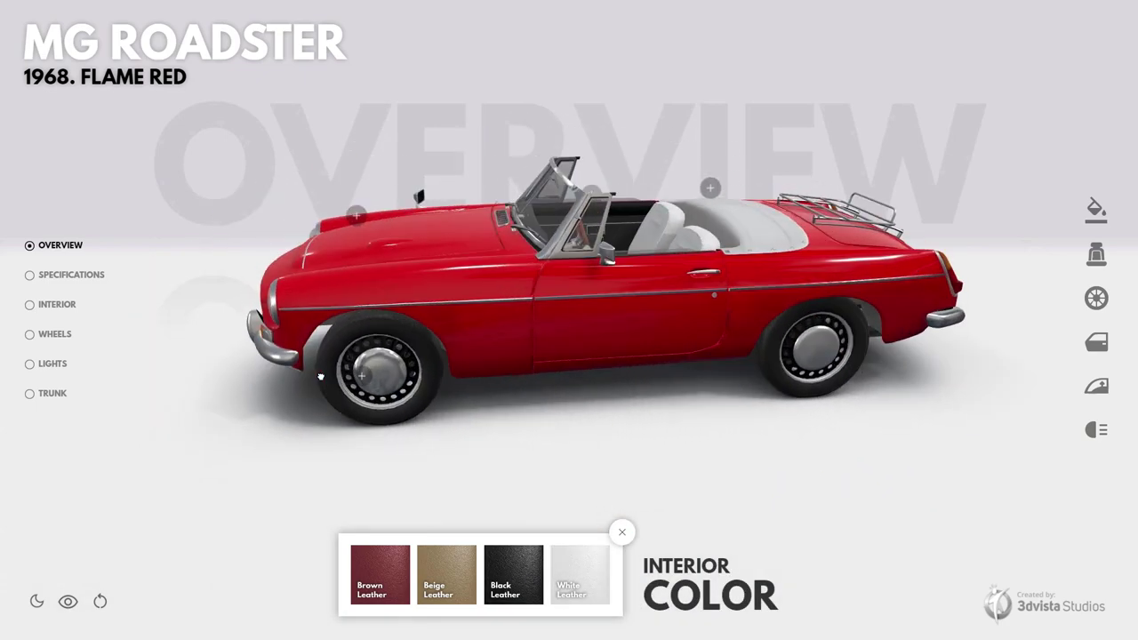
click(523, 573)
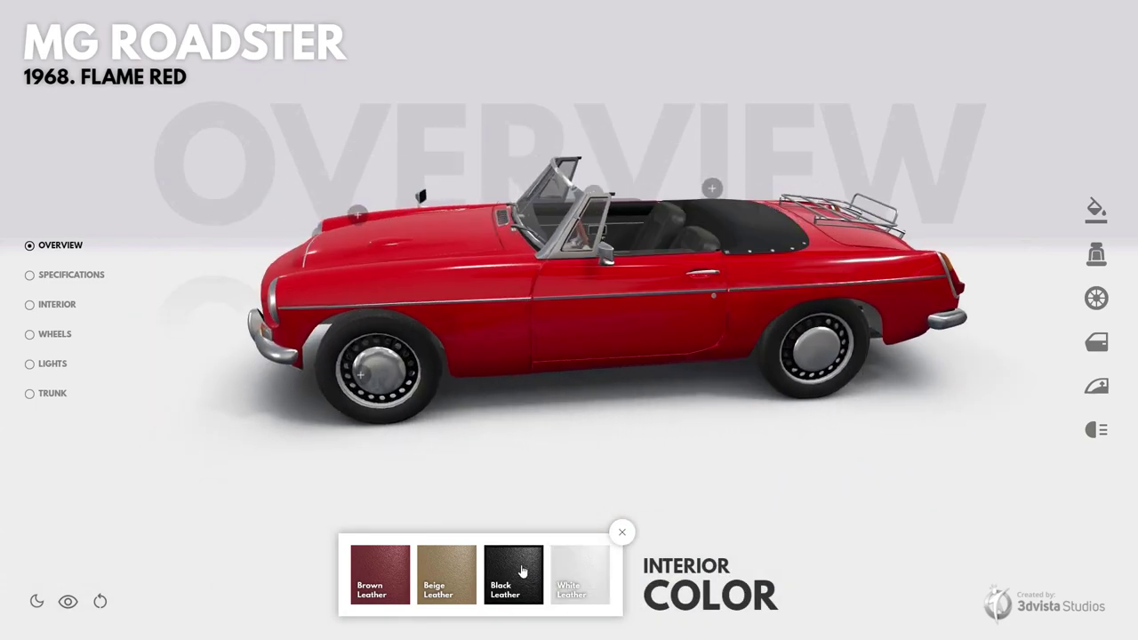
click(1099, 256)
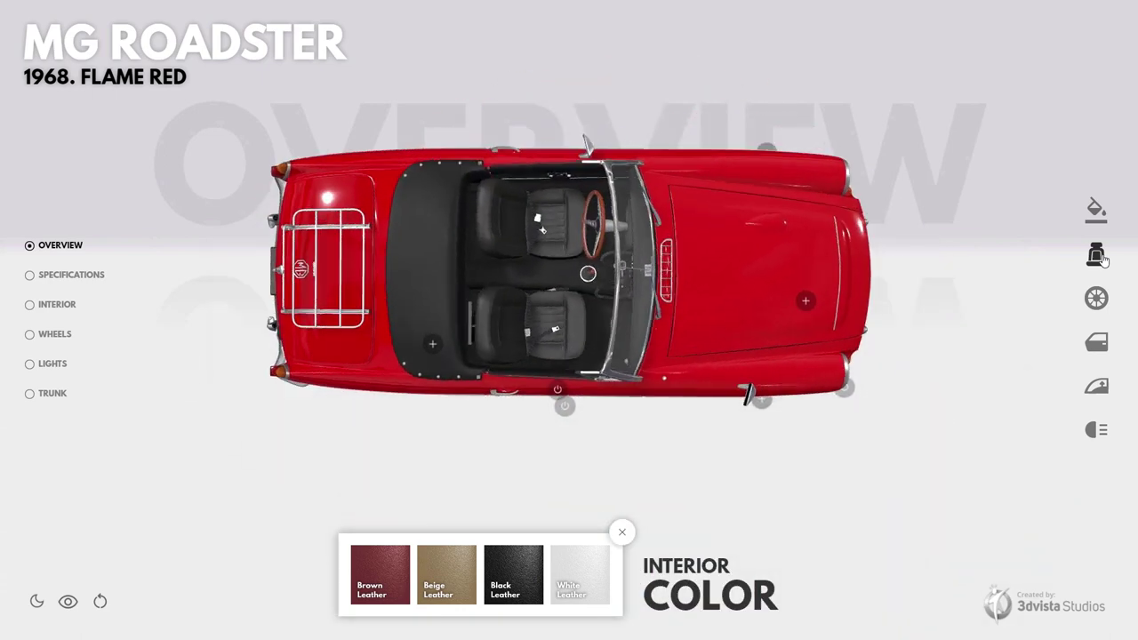